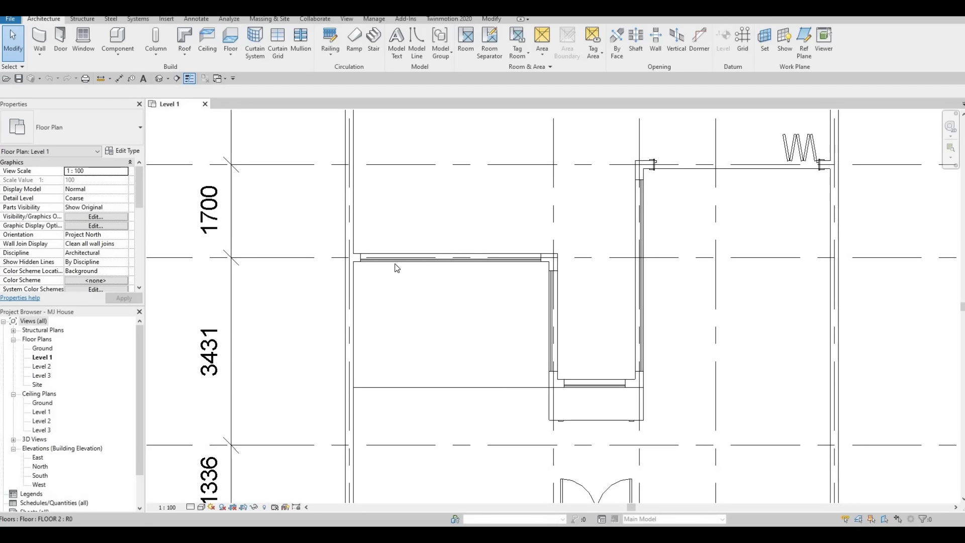
Step: Zoom and pan the Level 1 floor plan until gridlines A to G and all rooms are visible
scroll(397, 267, "down", 4)
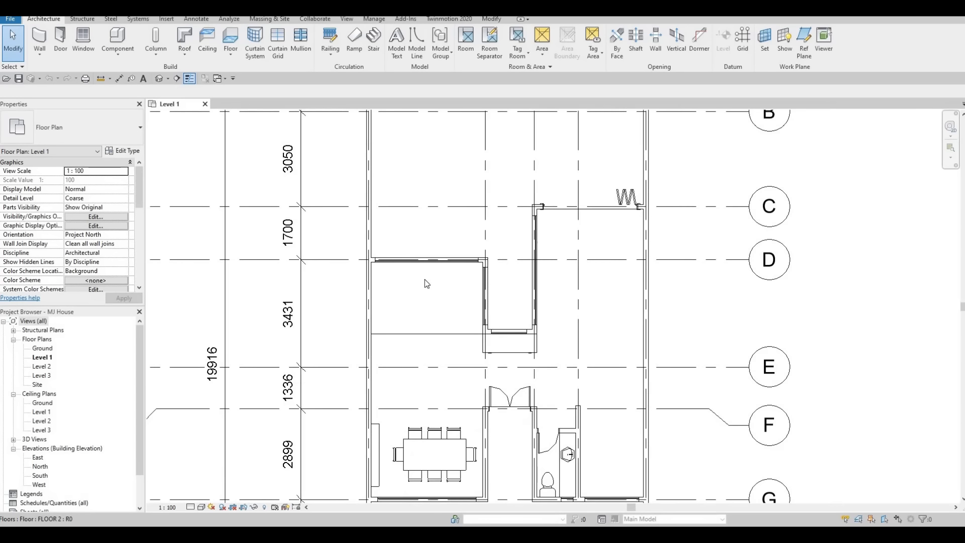
middle_click_drag(436, 288, 443, 262)
middle_click_drag(450, 321, 444, 297)
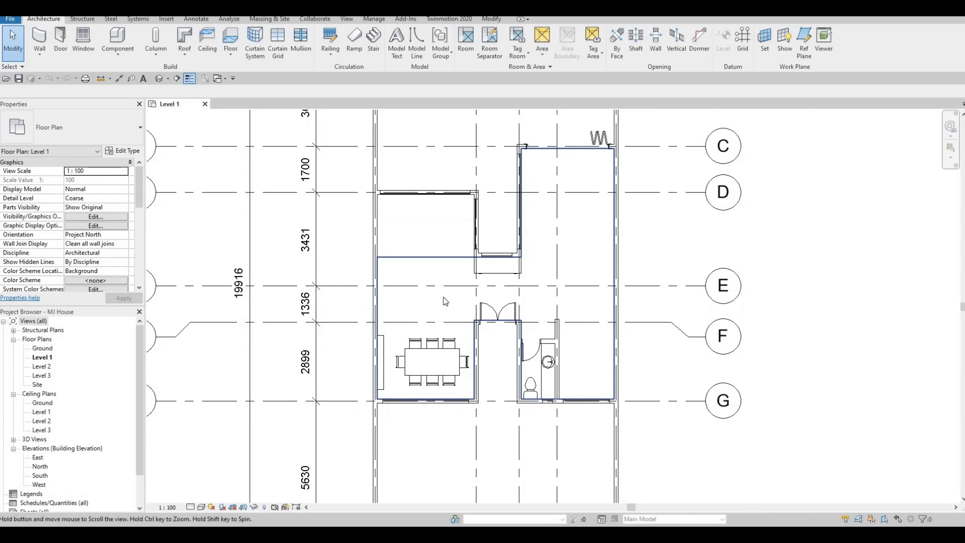
scroll(399, 413, "up", 2)
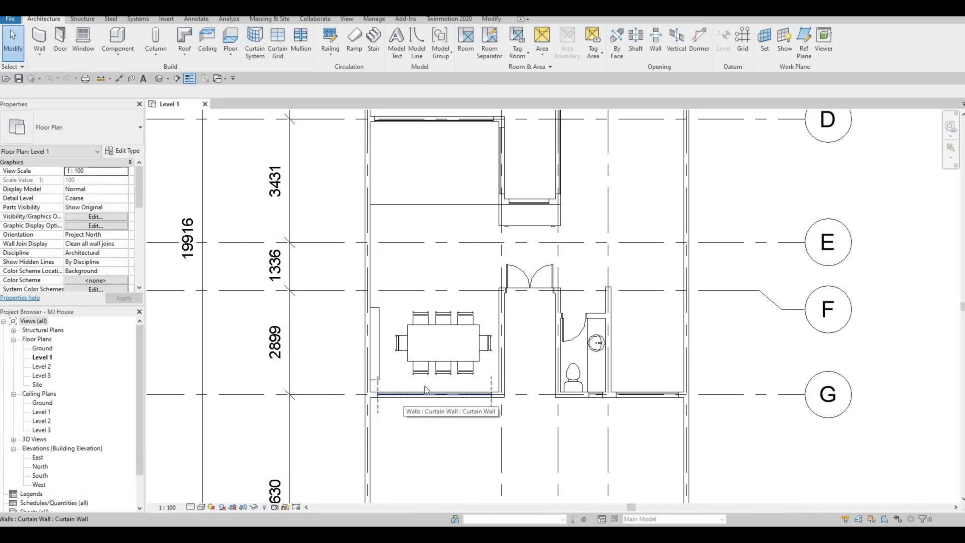
key("Tab")
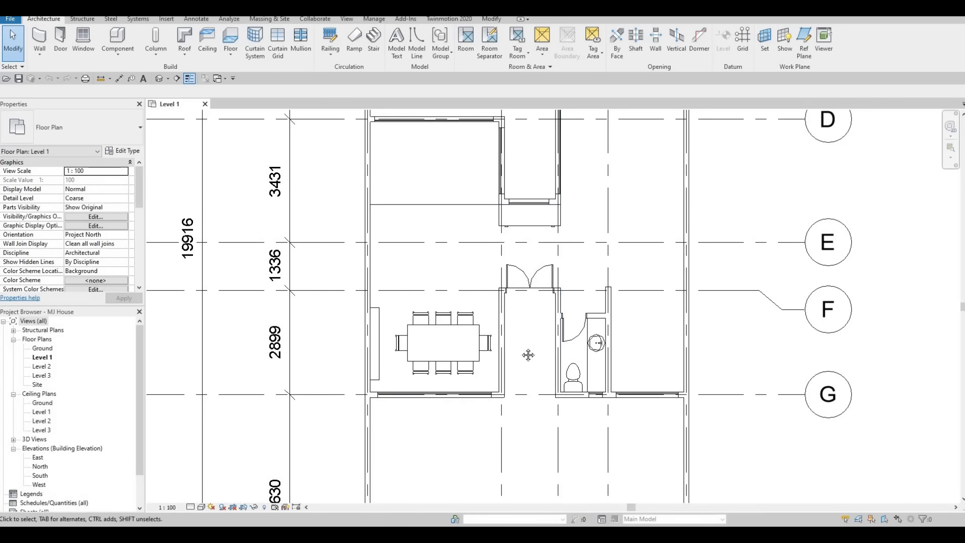
scroll(527, 335, "down", 1)
scroll(526, 336, "down", 3)
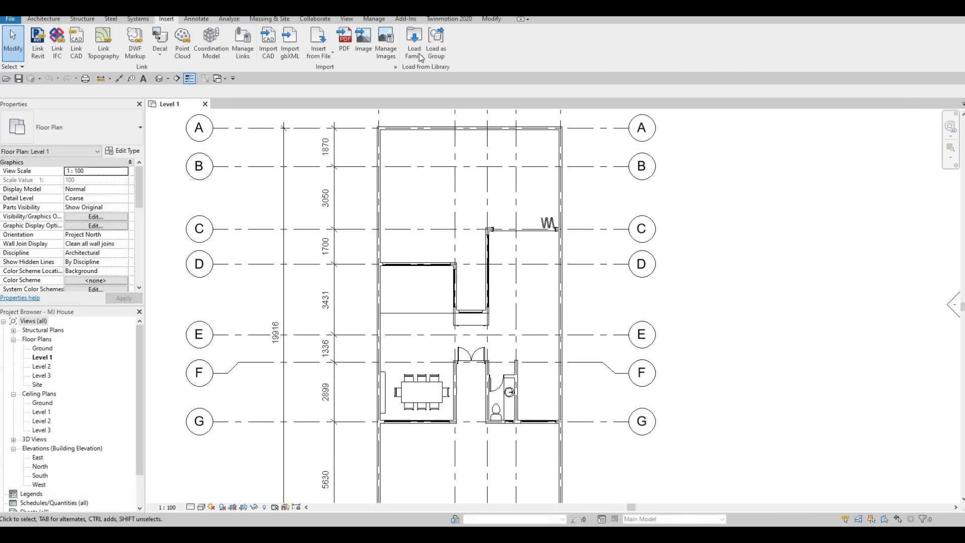
Step: Load M_Sofa-Corbu.rfa from the Furniture > Seating library folder into the project
left_click(416, 56)
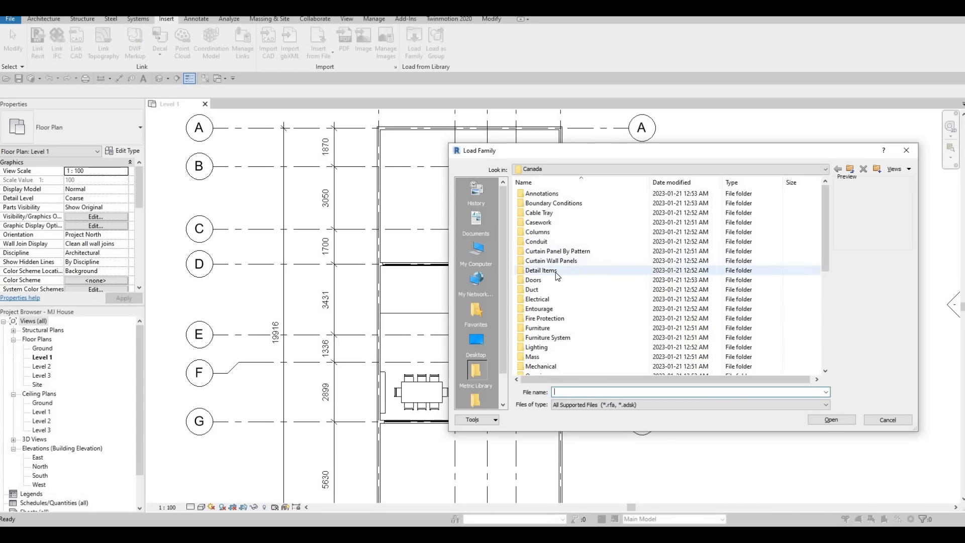
scroll(556, 274, "down", 1)
scroll(555, 294, "down", 2)
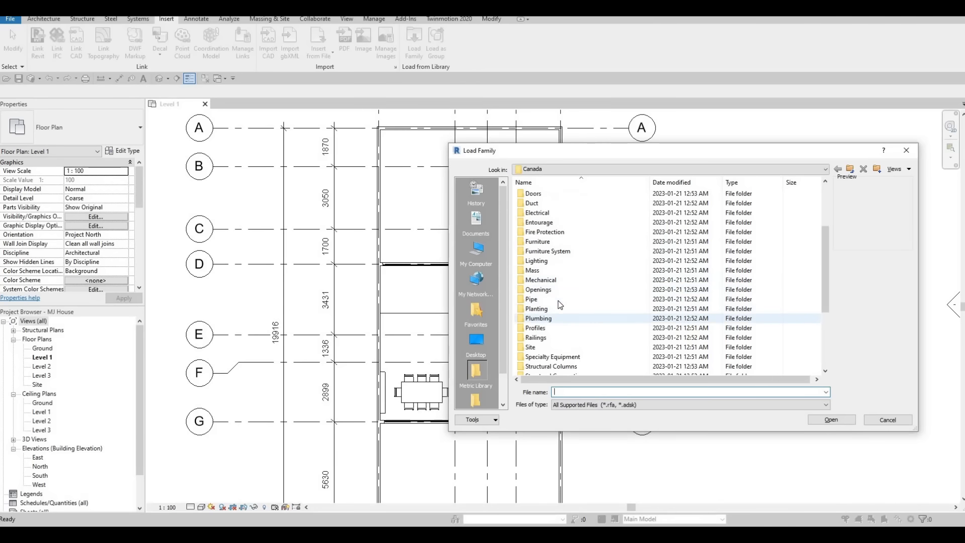
double_click(547, 244)
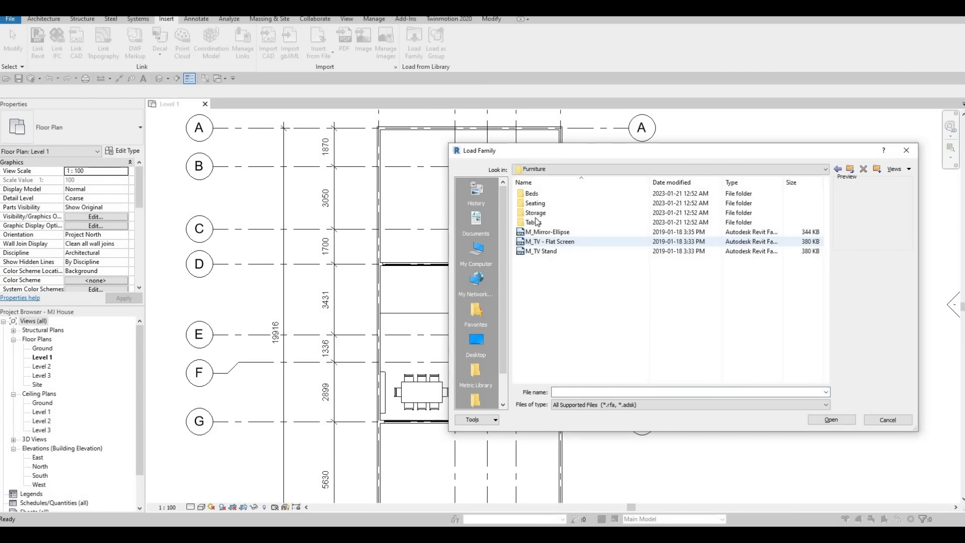
double_click(535, 204)
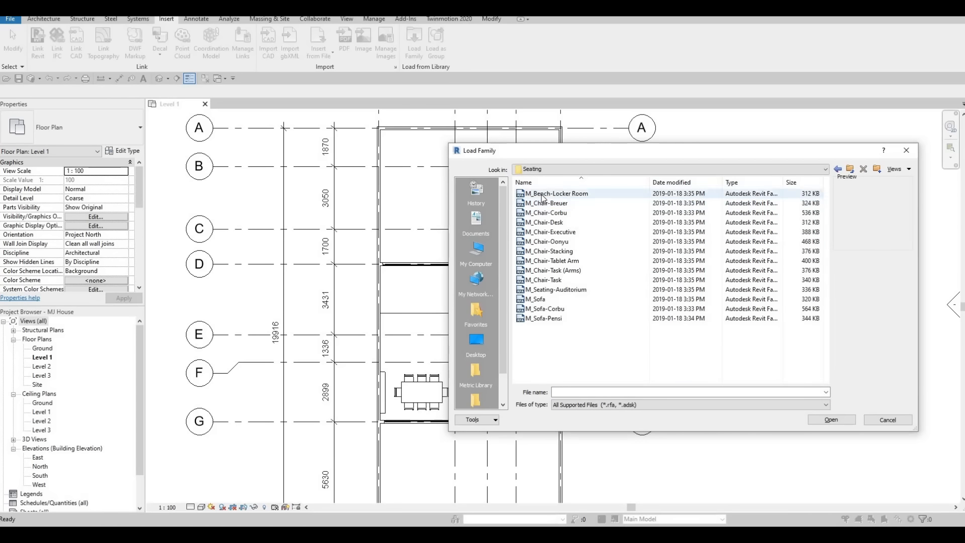
left_click(543, 195)
key("Down")
key("Down")
key("Down")
key("Down")
key("Down")
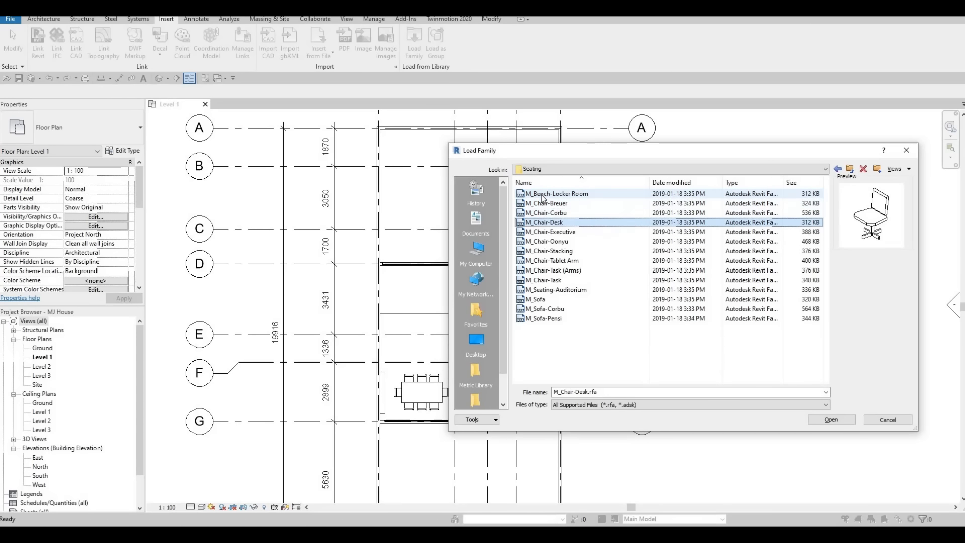
key("Down")
key("Down")
key("Down")
key("Down")
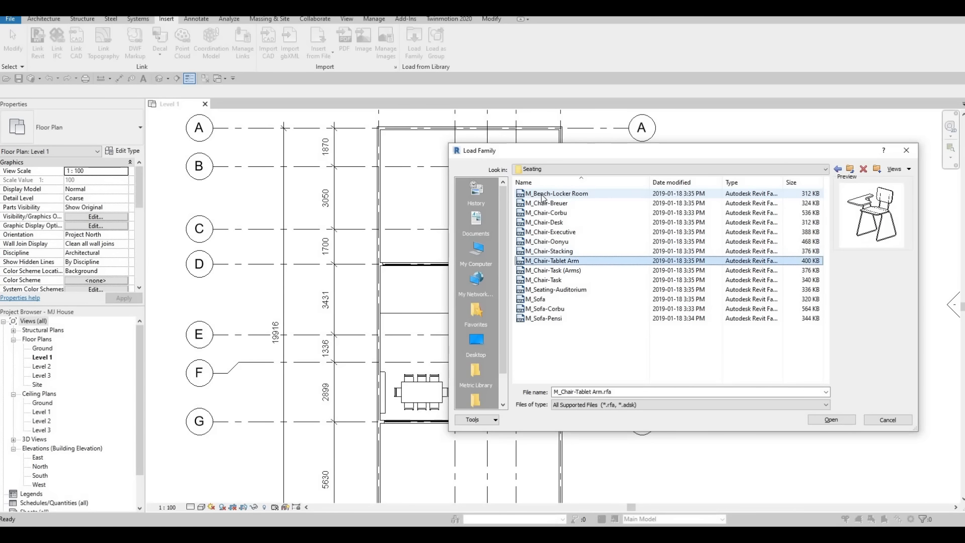
key("Down")
key("Down")
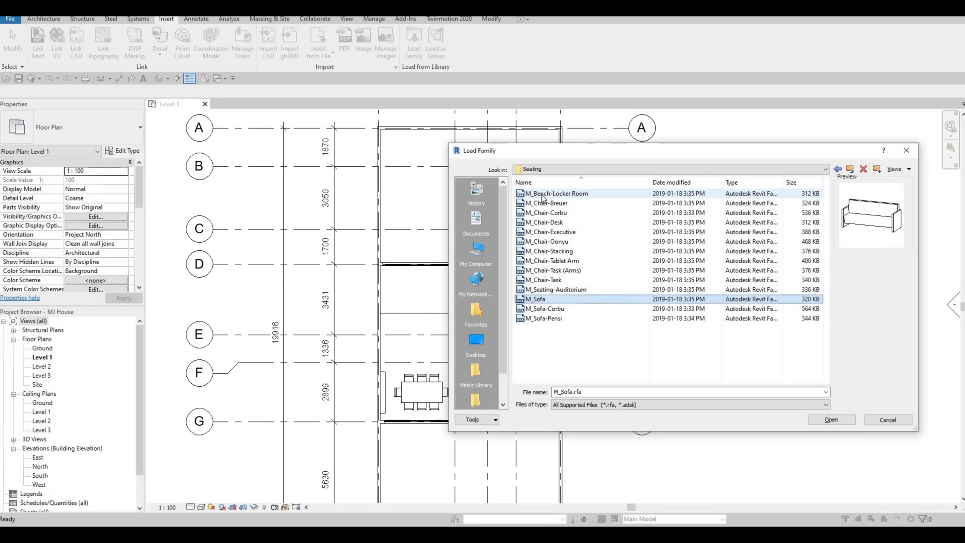
key("Down")
key("Down")
key("Up")
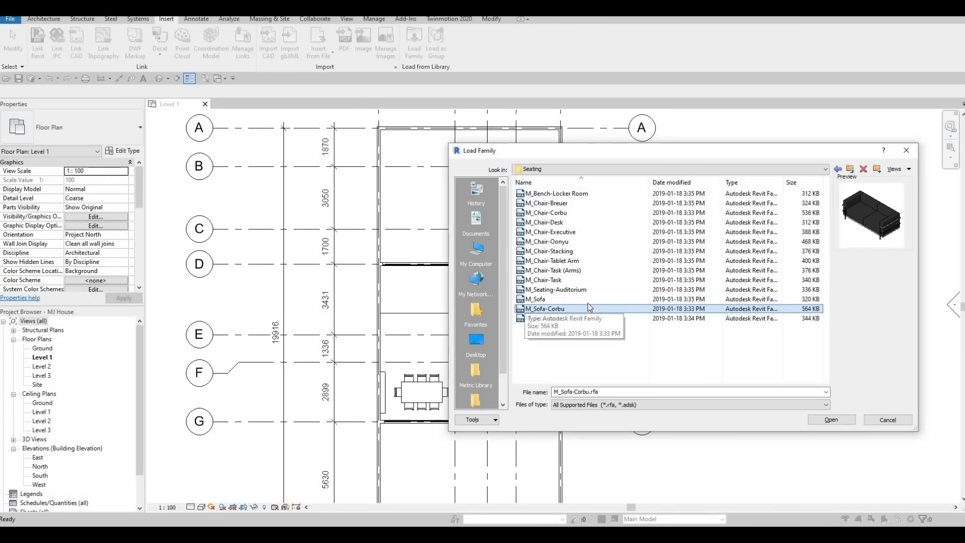
left_click(832, 419)
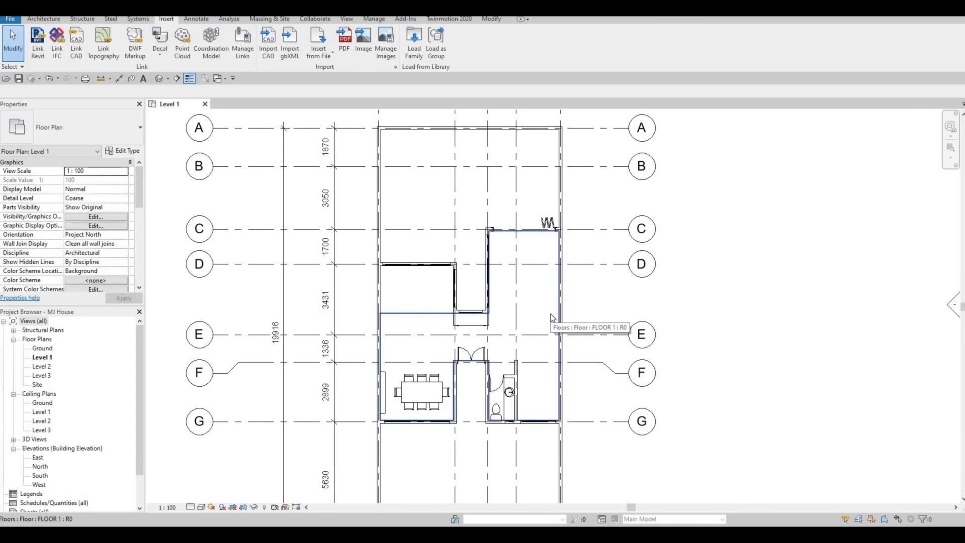
Step: Place an upright M_Sofa-Corbu sofa with CM against the wall below gridline C, then select it
key("c")
key("m")
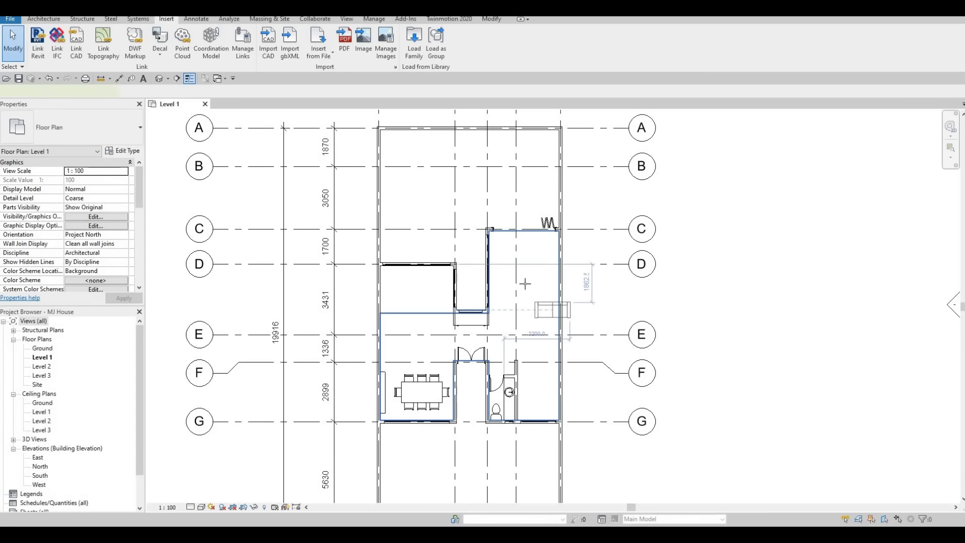
scroll(524, 284, "up", 2)
key("space")
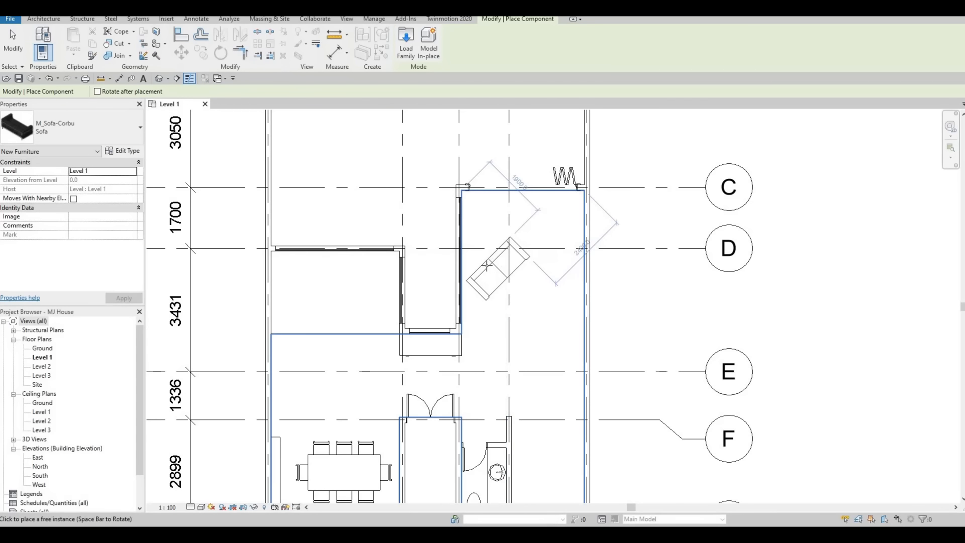
key("space")
left_click(481, 265)
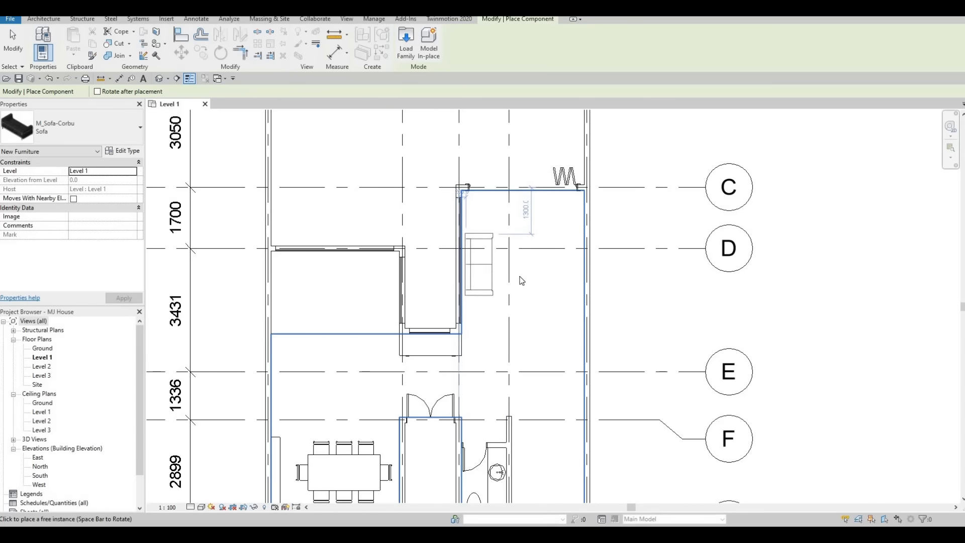
key("Escape")
key("Escape")
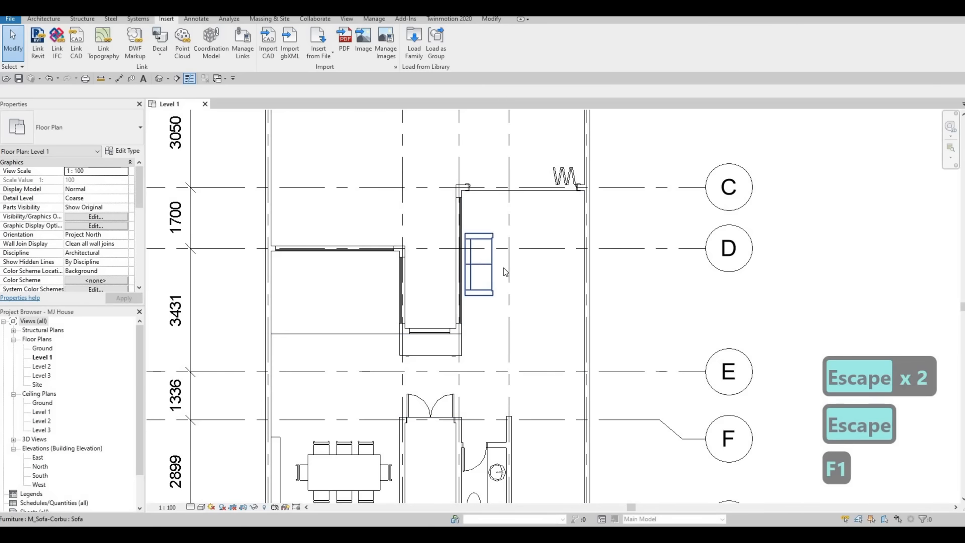
left_click(496, 267)
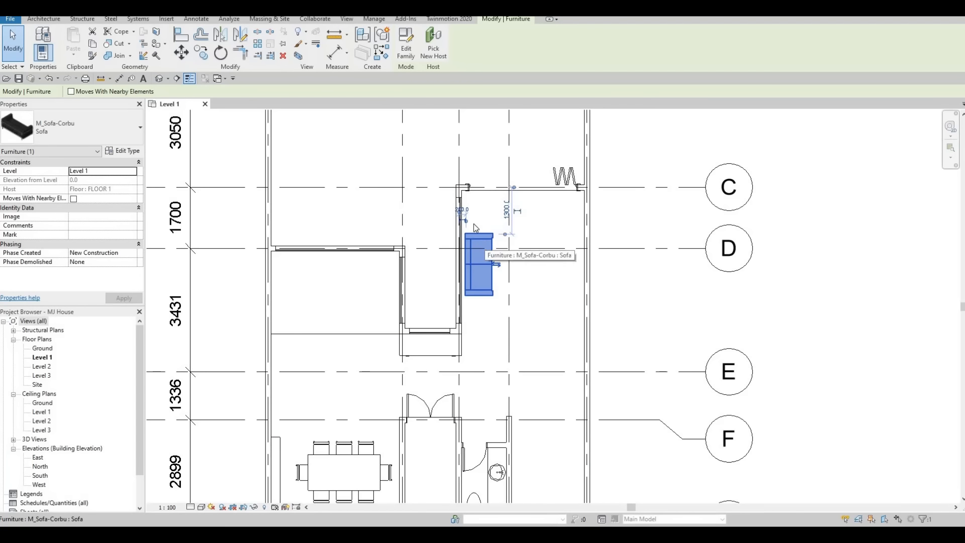
Step: Duplicate the sofa type as Sofa 2 with Width 2500 and Depth 600
left_click(126, 153)
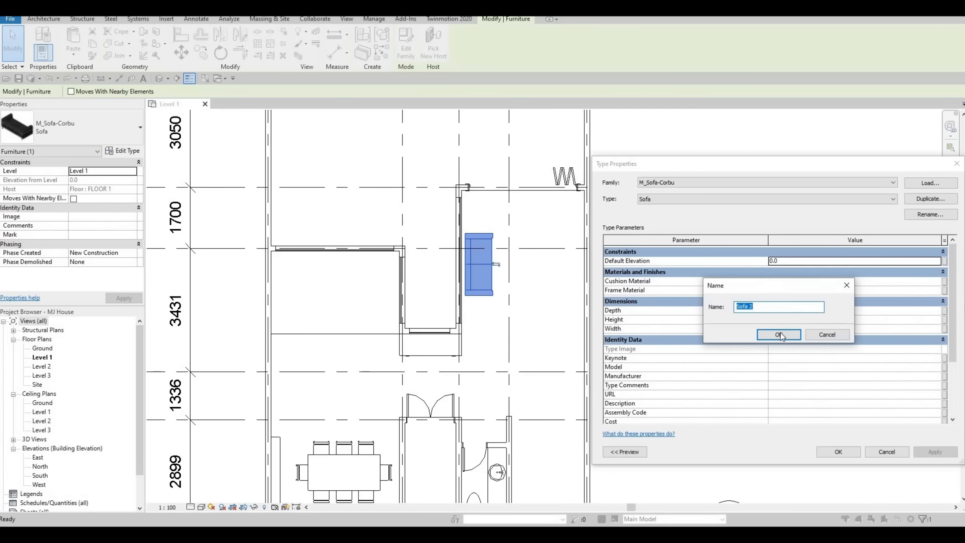
left_click(765, 333)
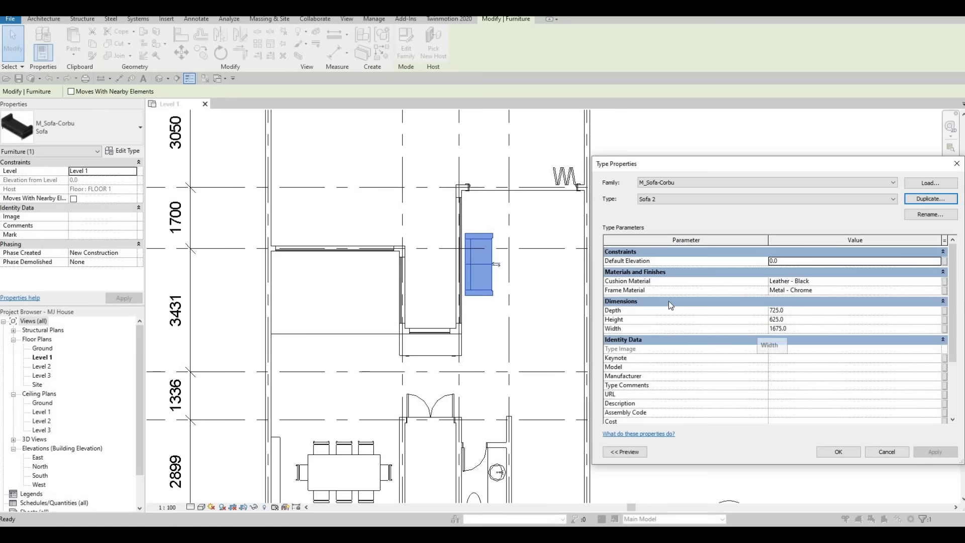
left_click(788, 330)
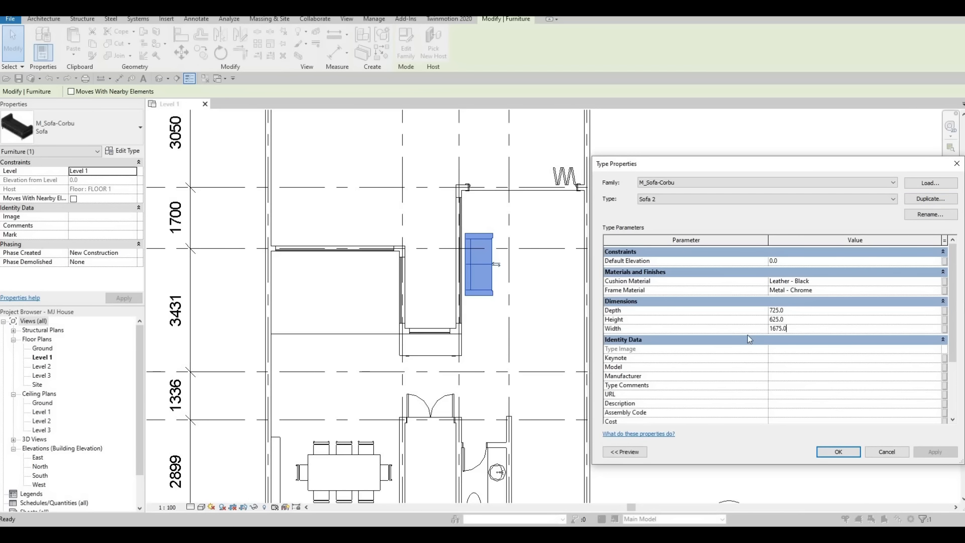
left_click_drag(789, 330, 747, 335)
type("2")
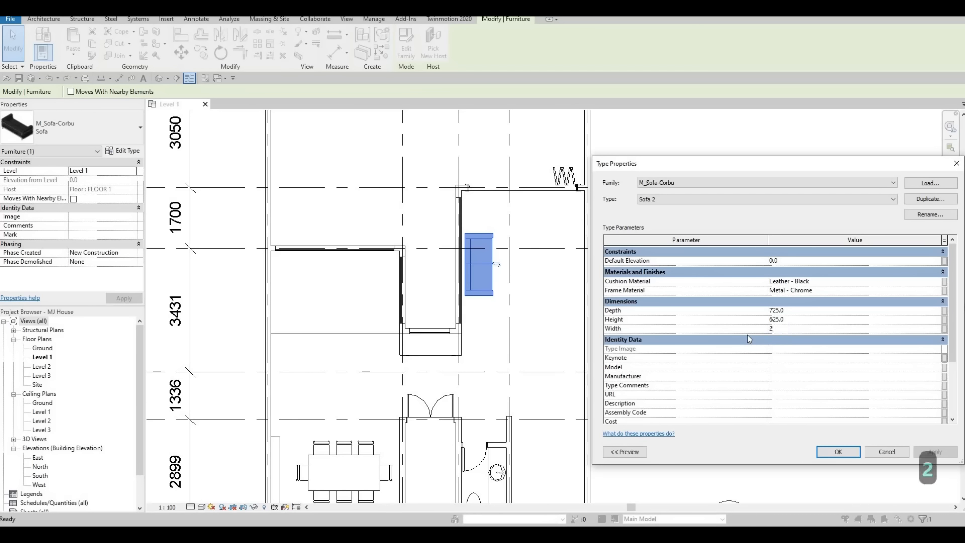
type("500")
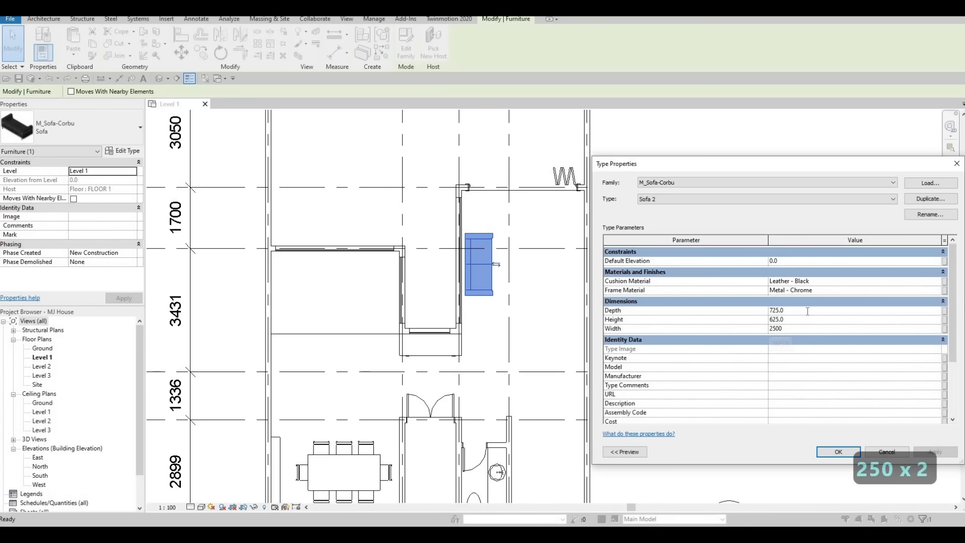
left_click(808, 311)
type("600")
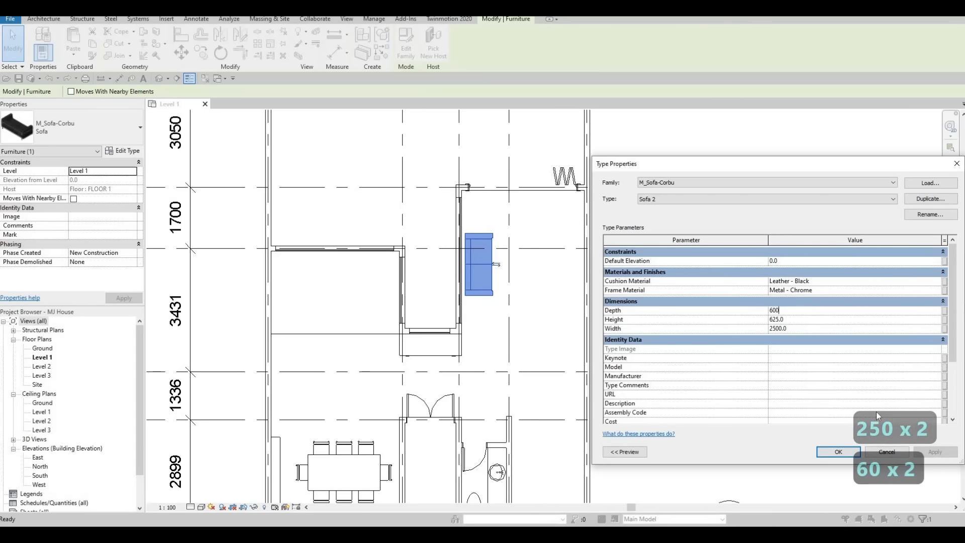
Step: Apply the Sofa 2 size and nudge the sofa left and up against the wall below gridline C
left_click(848, 455)
scroll(484, 246, "up", 1)
key("Escape")
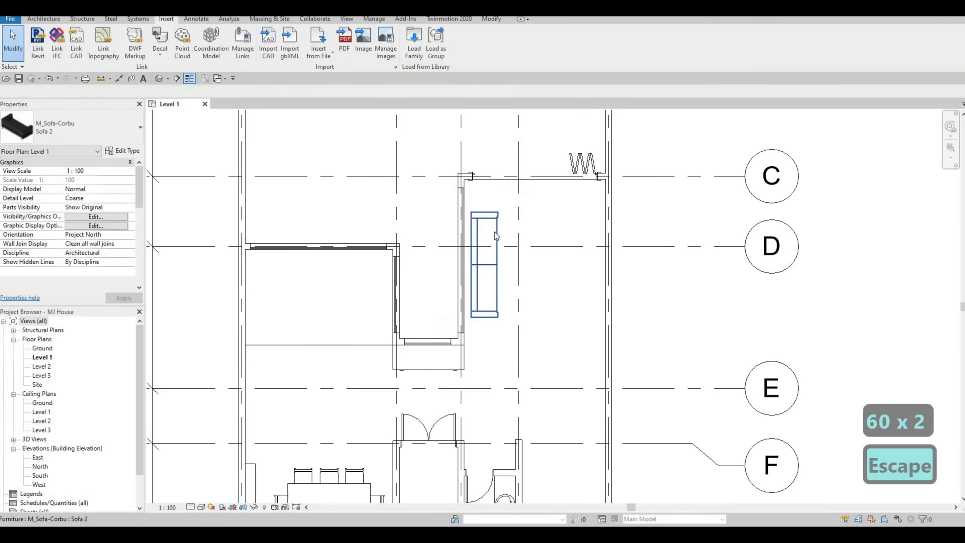
left_click(494, 231)
key("Left")
key("Left")
key("Left")
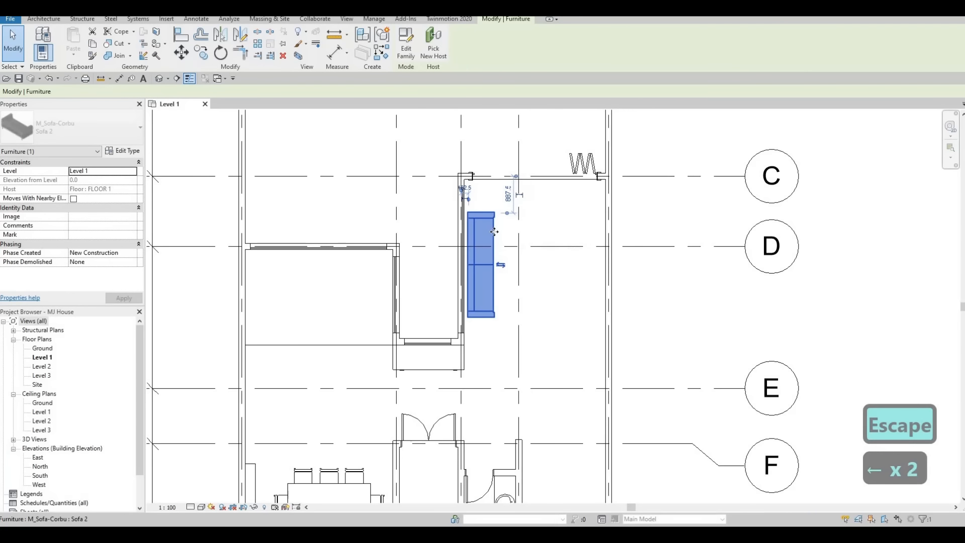
key("Up")
key("Up")
key("Up")
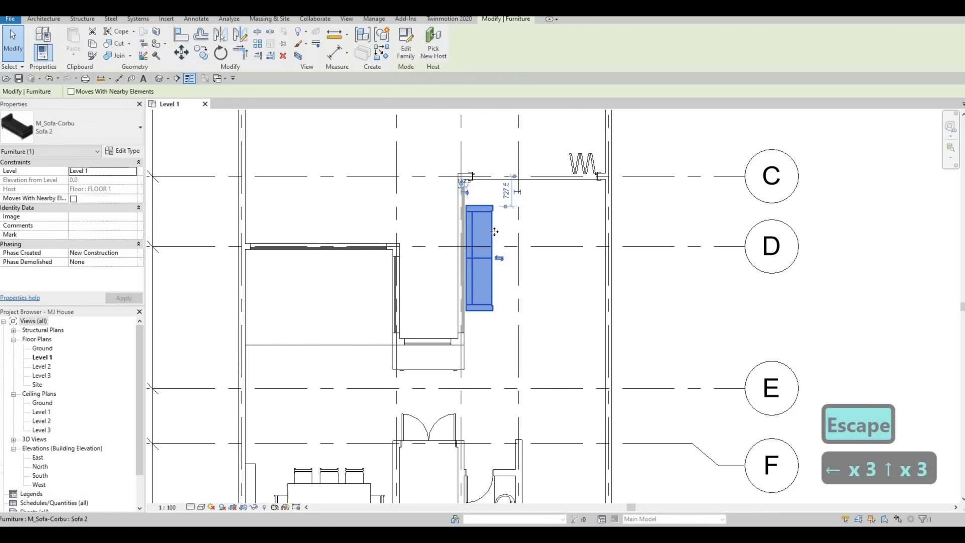
key("Escape")
key("Escape")
key("Escape")
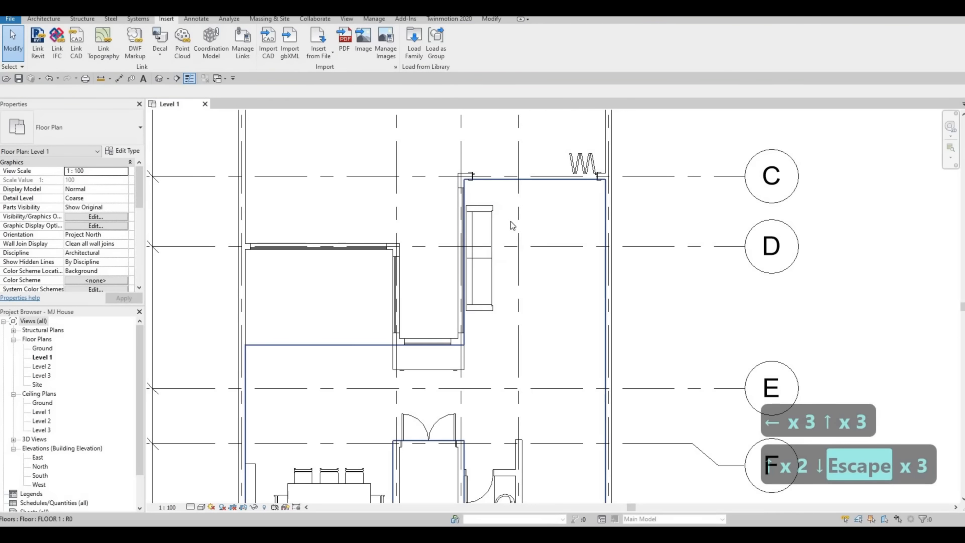
middle_click_drag(509, 236, 499, 218)
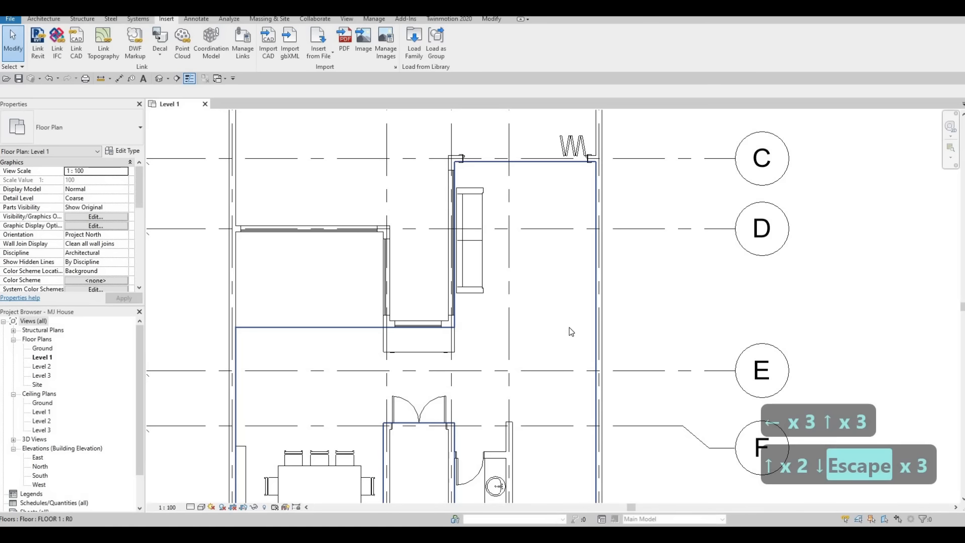
key("Escape")
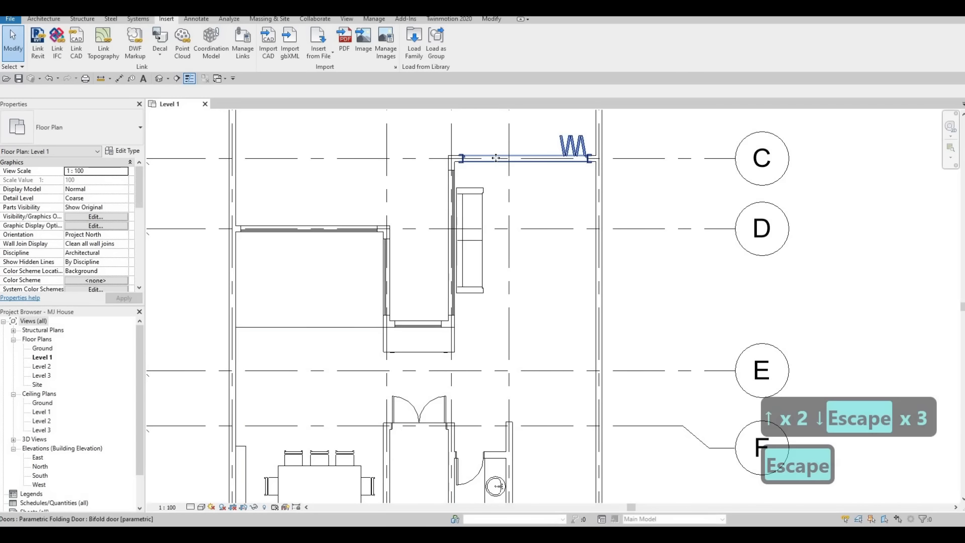
Step: Change the bifold door type's Width from 3000 to 2600
left_click(414, 158)
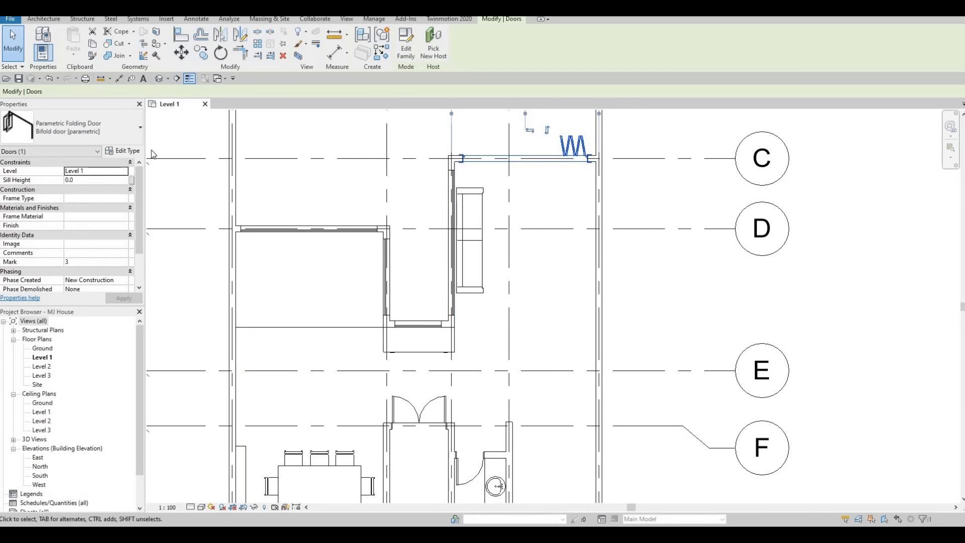
left_click(123, 151)
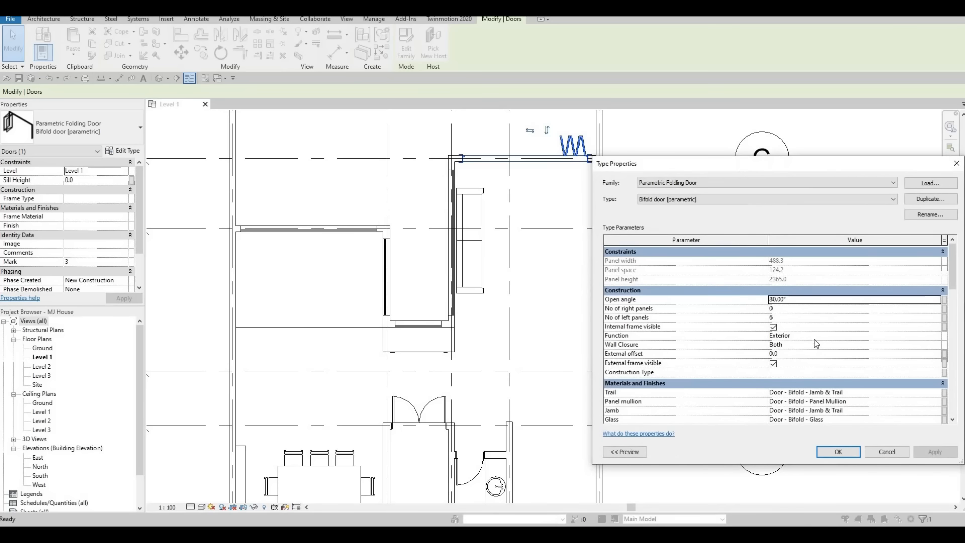
scroll(816, 354, "down", 1)
scroll(816, 355, "down", 3)
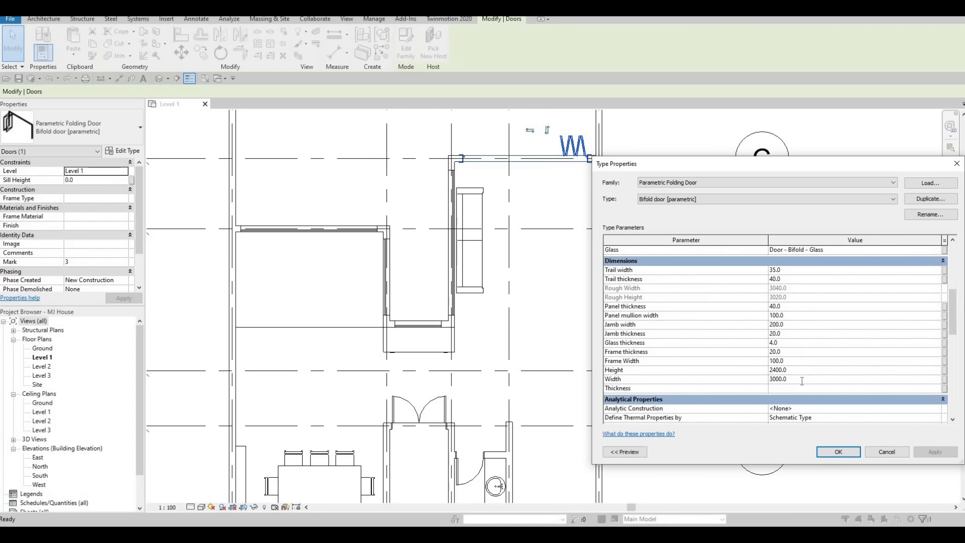
left_click(802, 379)
type("2600")
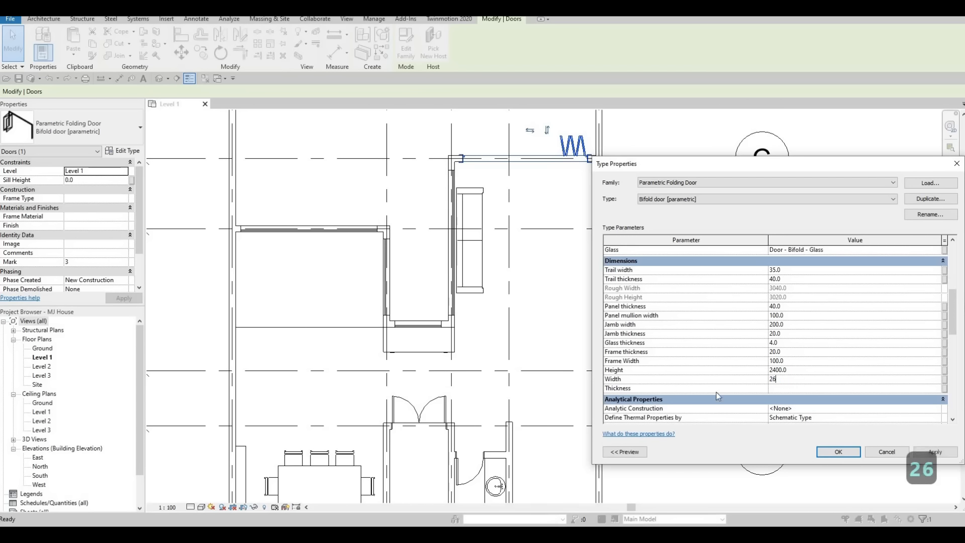
left_click(929, 447)
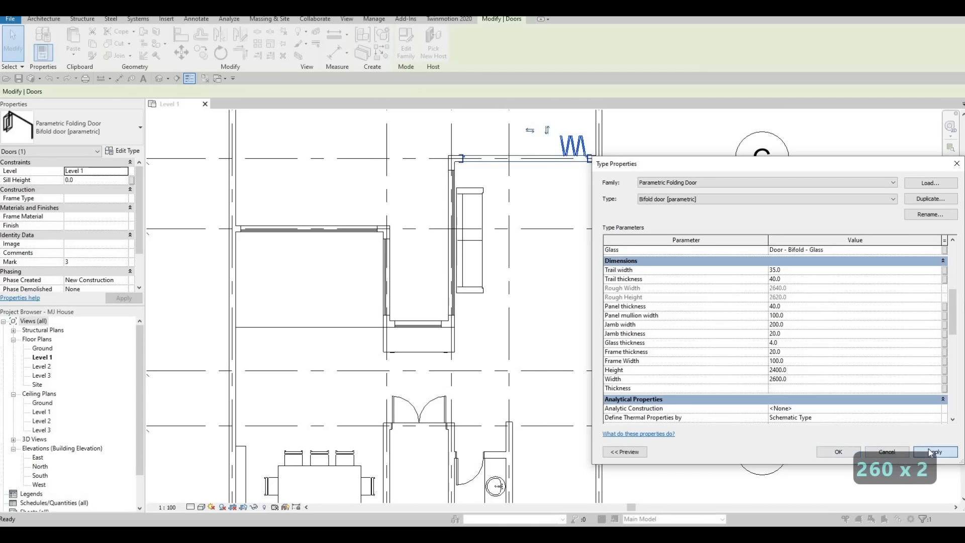
left_click(838, 452)
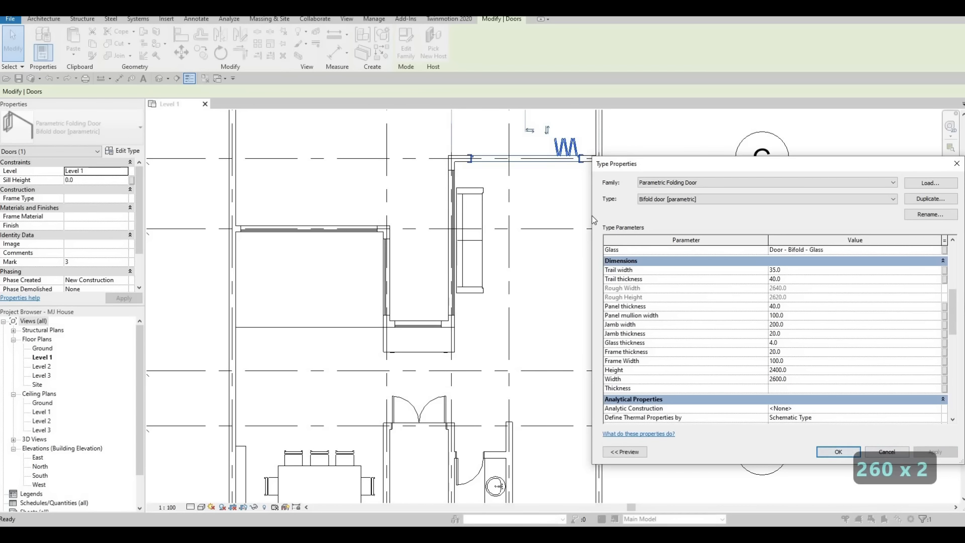
Step: Nudge the bifold door slightly left along its wall at gridline C
key("Escape")
left_click(569, 151)
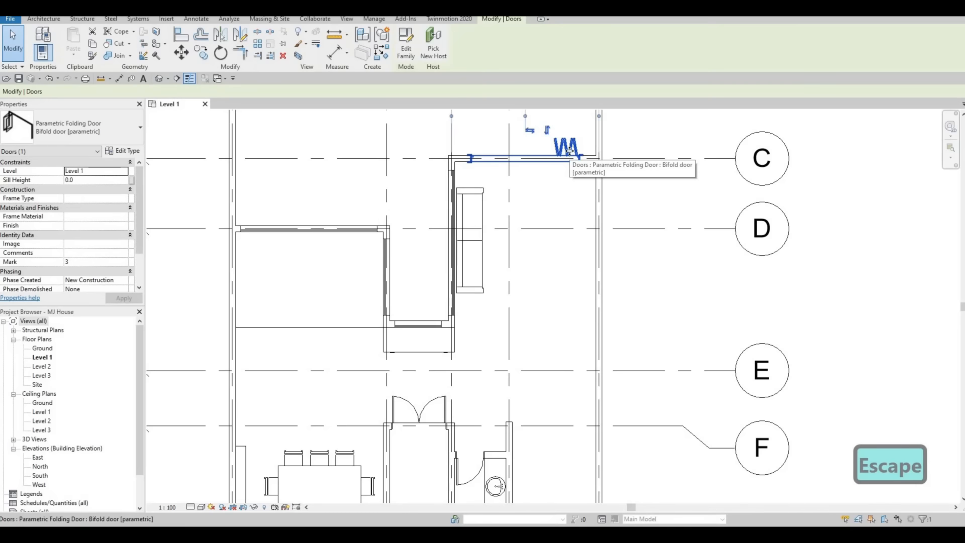
key("Left")
key("Left")
key("Left")
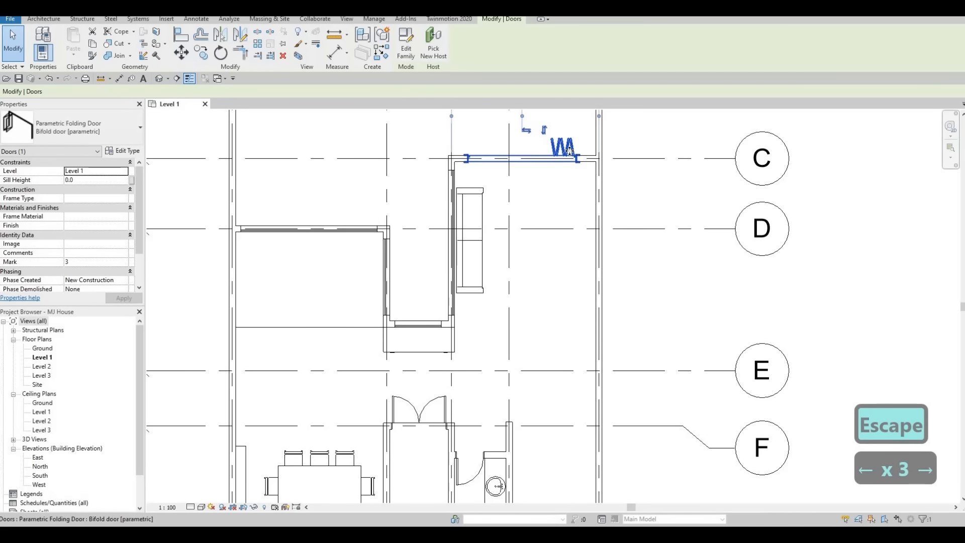
key("Escape")
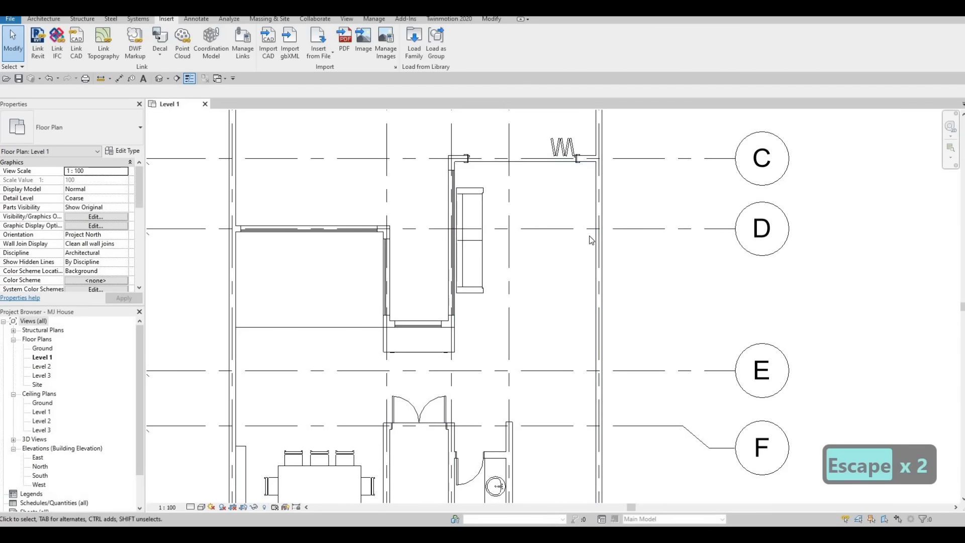
middle_click_drag(548, 244, 481, 173)
key("Escape")
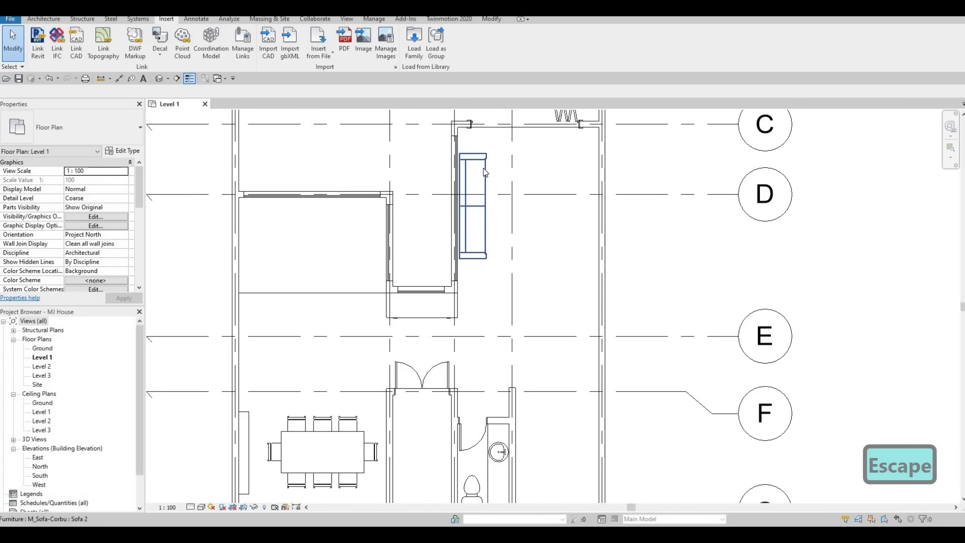
Step: Nudge the Sofa 2 sofa slightly right, just clear of the wall between gridlines C and D
key("Escape")
left_click(484, 170)
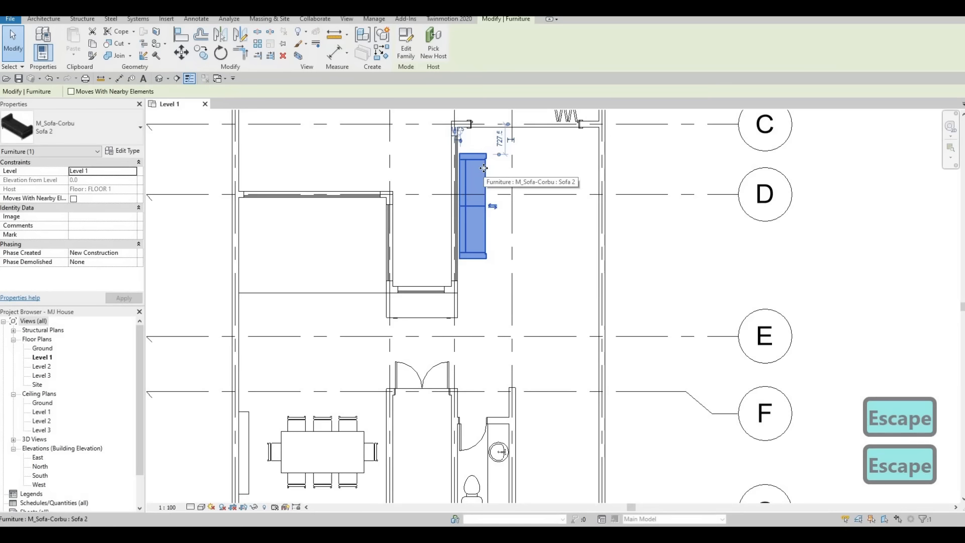
key("Right")
key("Right")
key("Right")
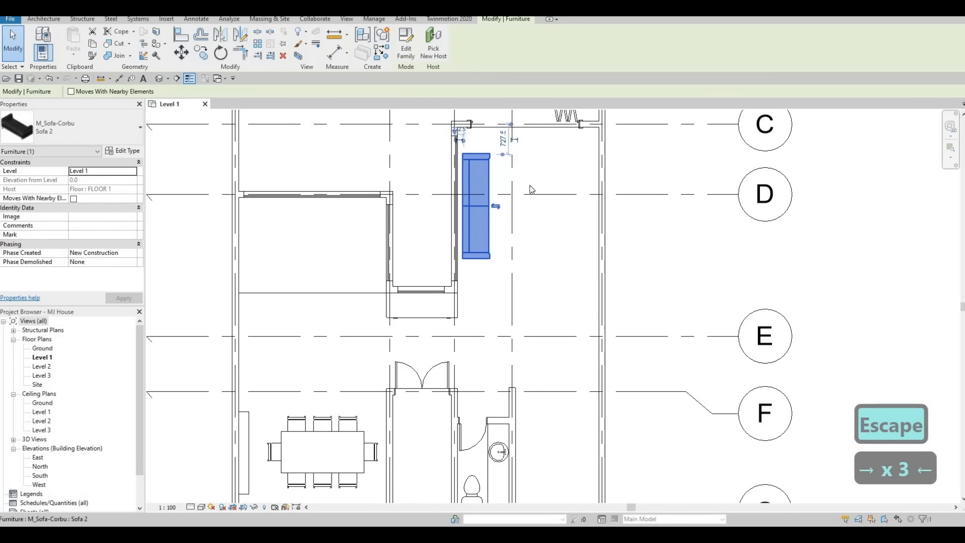
key("Left")
key("Escape")
key("Escape")
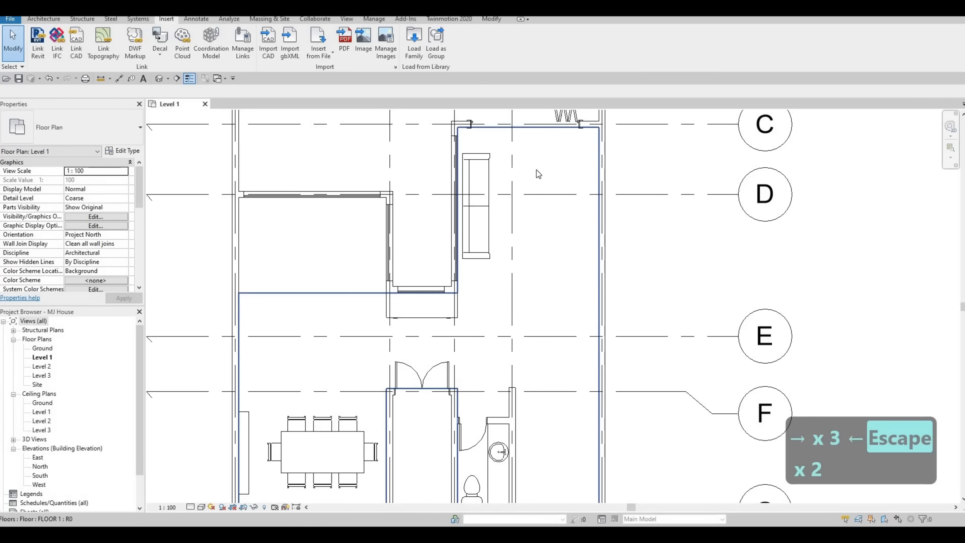
middle_click_drag(535, 202, 518, 220)
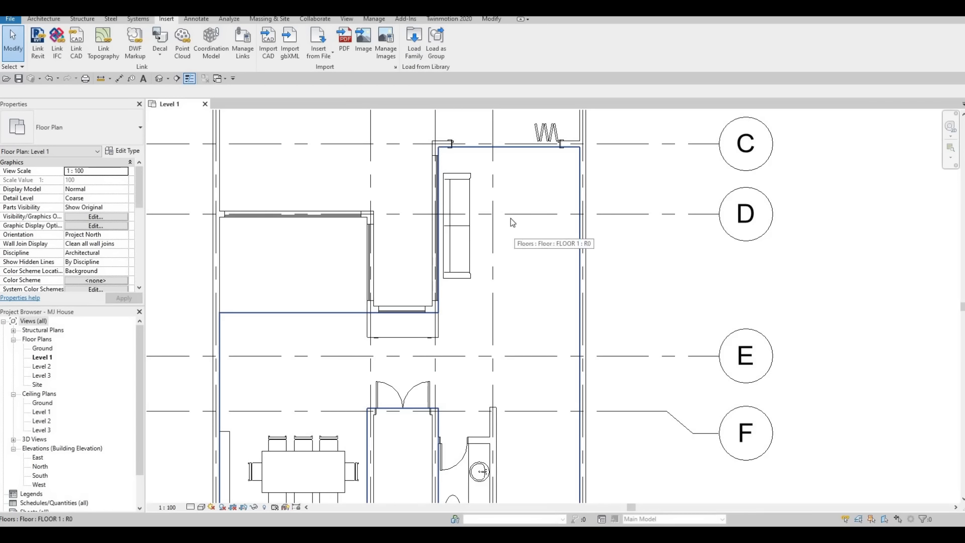
Step: Load the M_Table-Coffee family from the Furniture > Tables library folder
left_click(412, 47)
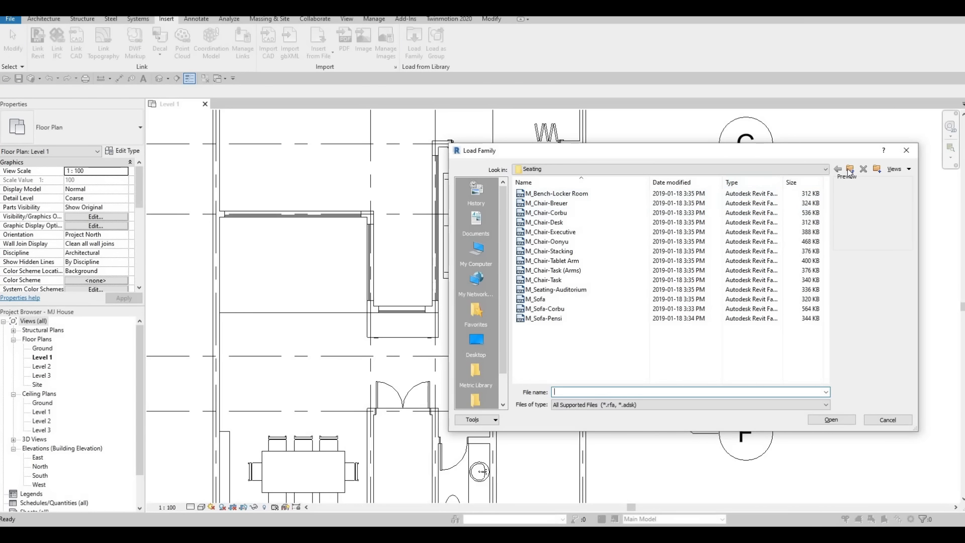
left_click(849, 169)
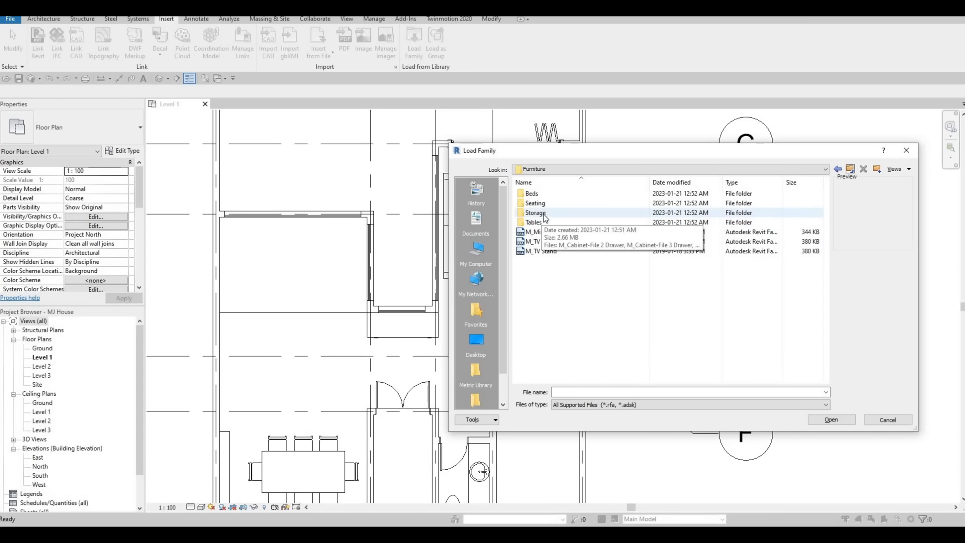
double_click(540, 223)
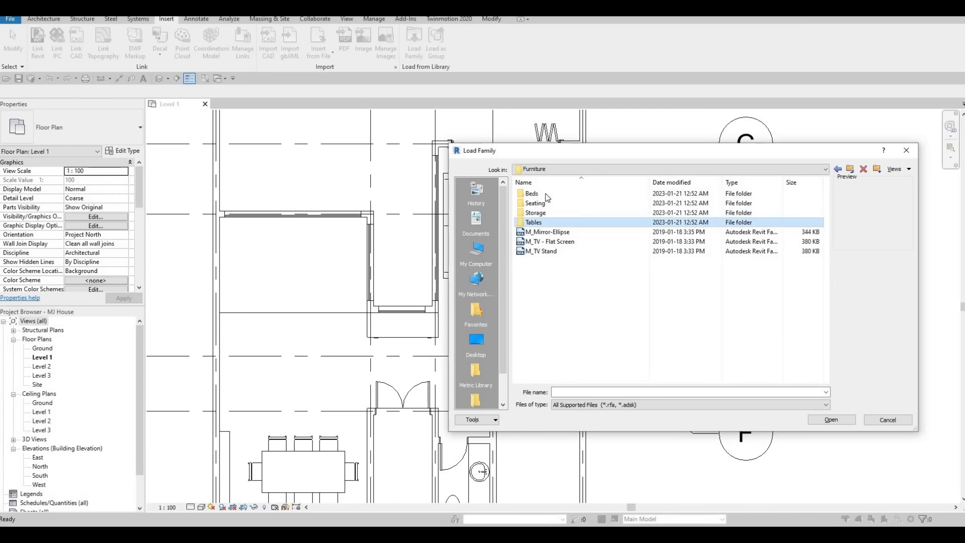
left_click(546, 204)
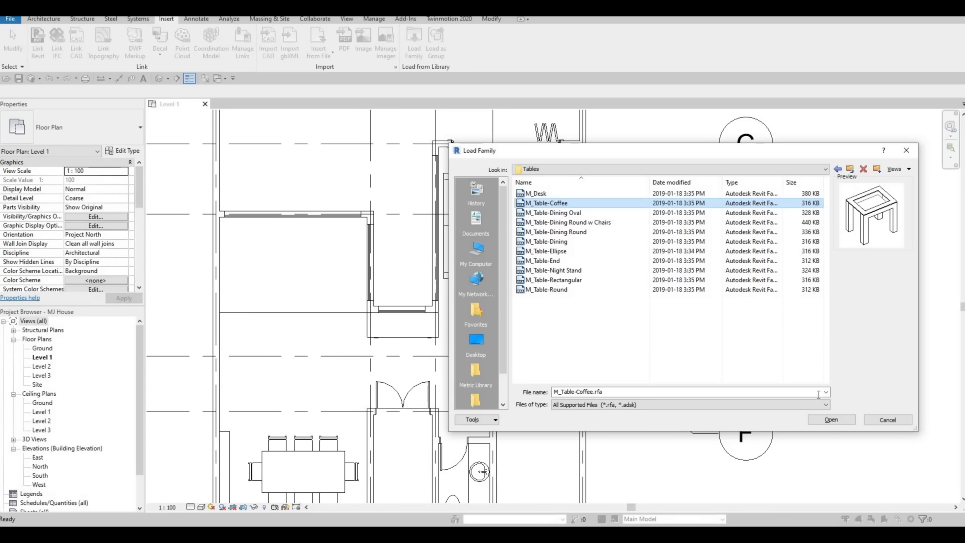
left_click(832, 420)
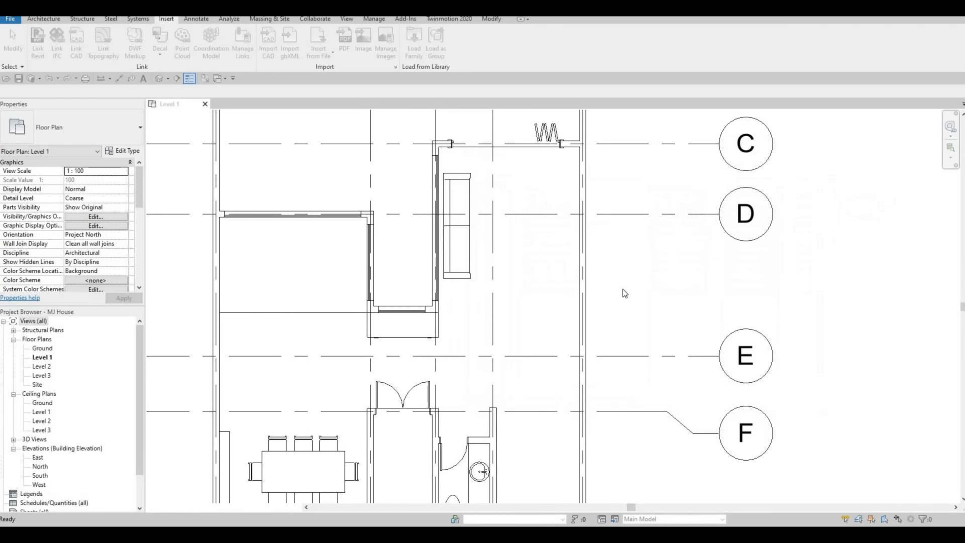
Step: Place a coffee table right of the sofa and set its type to 0915 x 1830 x 0457mm
key("c")
key("m")
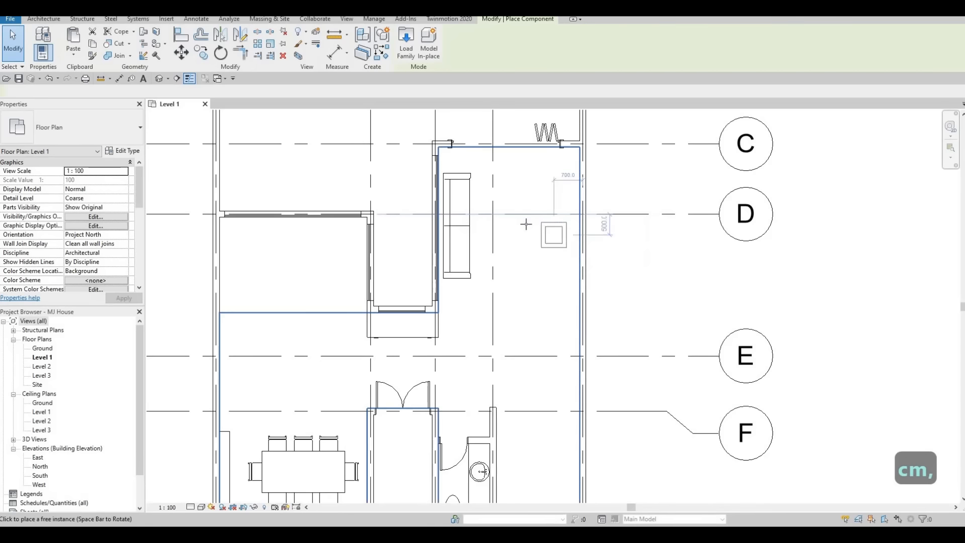
left_click(525, 237)
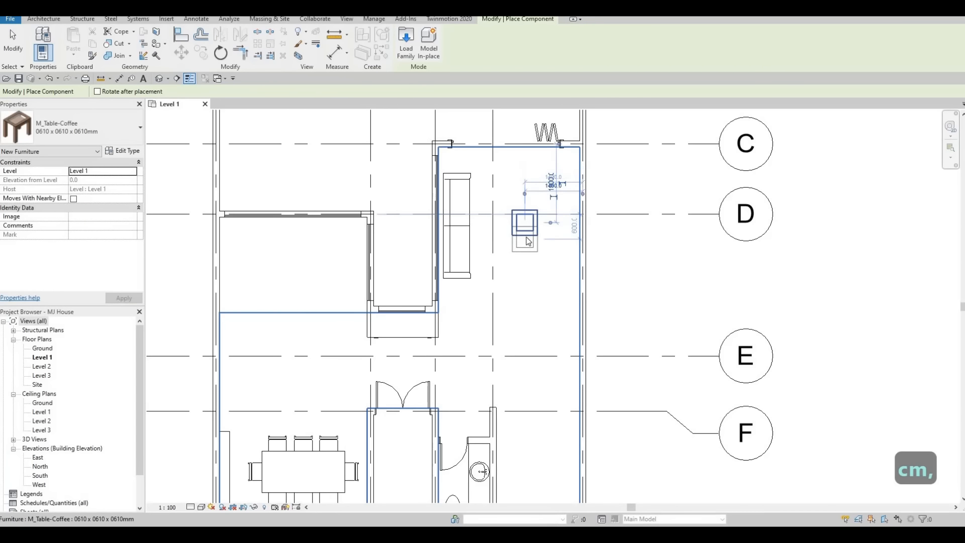
key("Escape")
key("Escape")
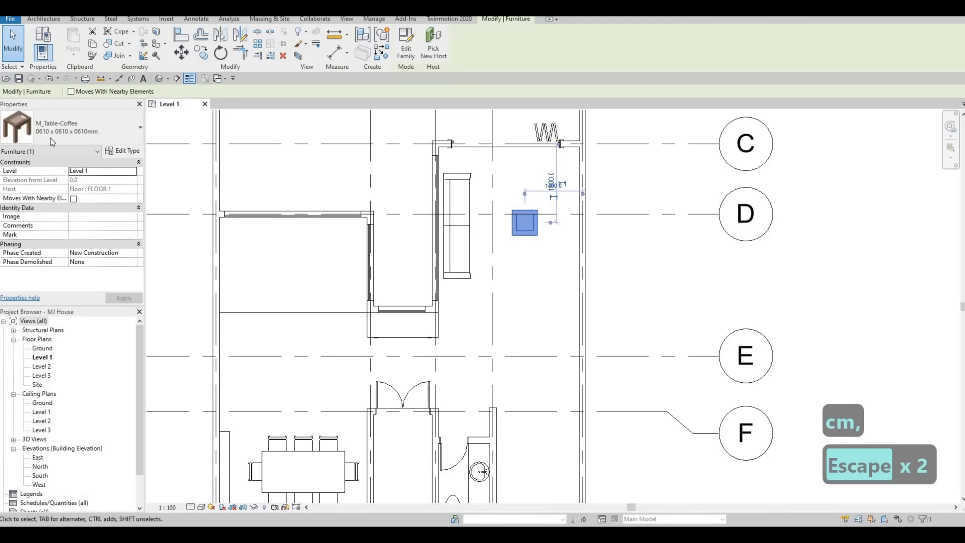
left_click(51, 138)
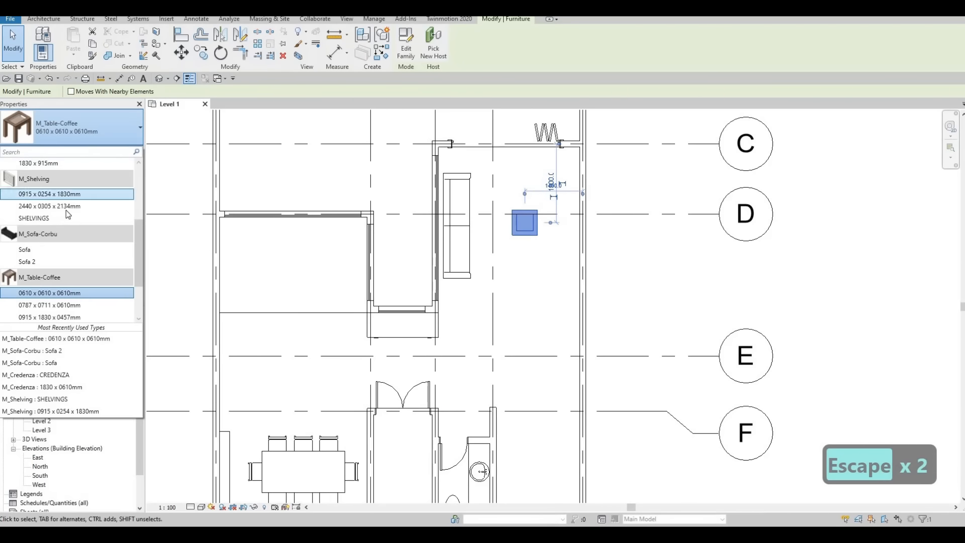
scroll(65, 210, "up", 2)
scroll(95, 308, "down", 3)
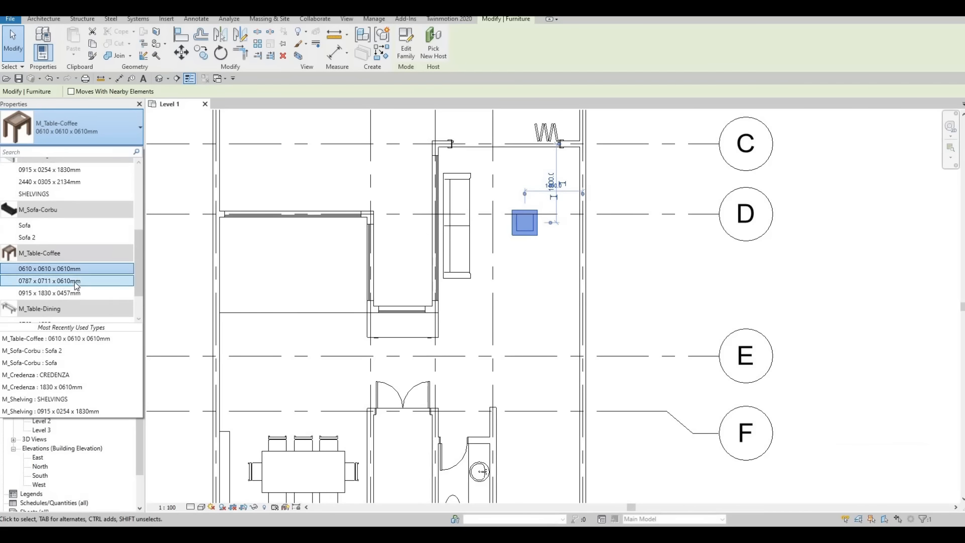
left_click(64, 293)
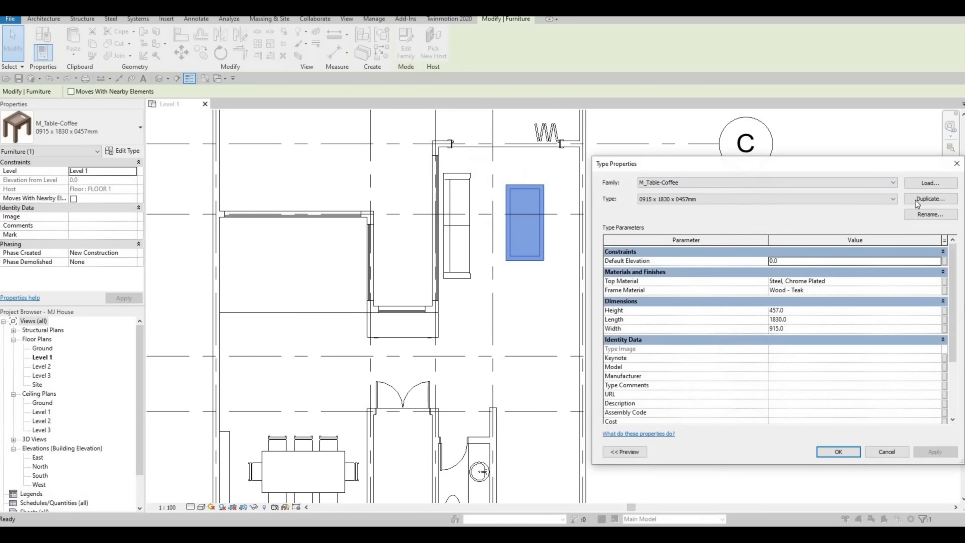
Step: Duplicate the table type as 'coffee table' with Width 800
left_click(925, 199)
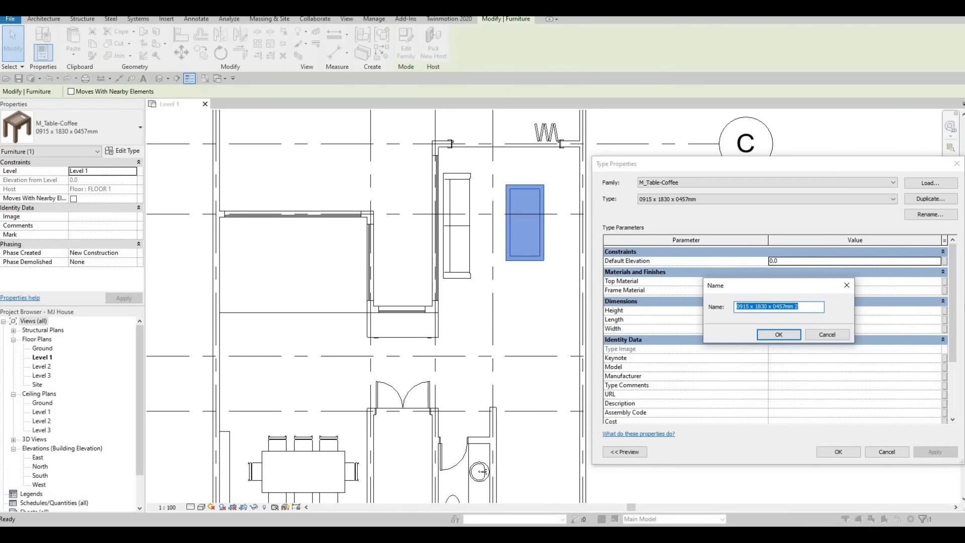
type("coffee")
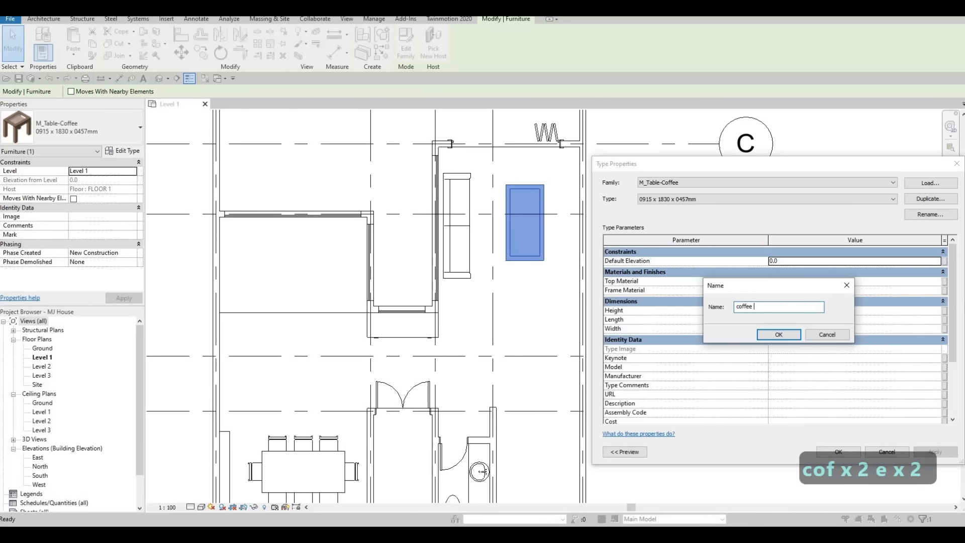
type(" table")
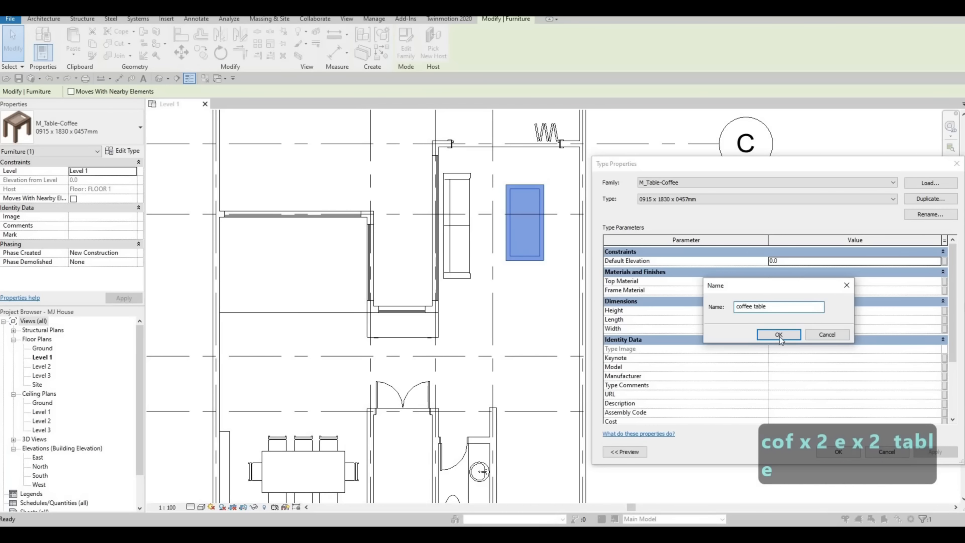
left_click(779, 334)
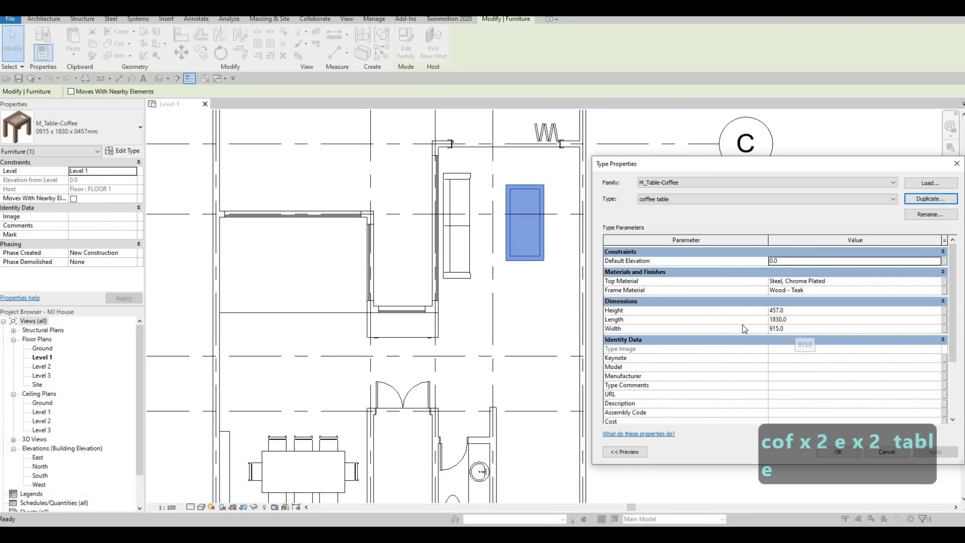
left_click(881, 329)
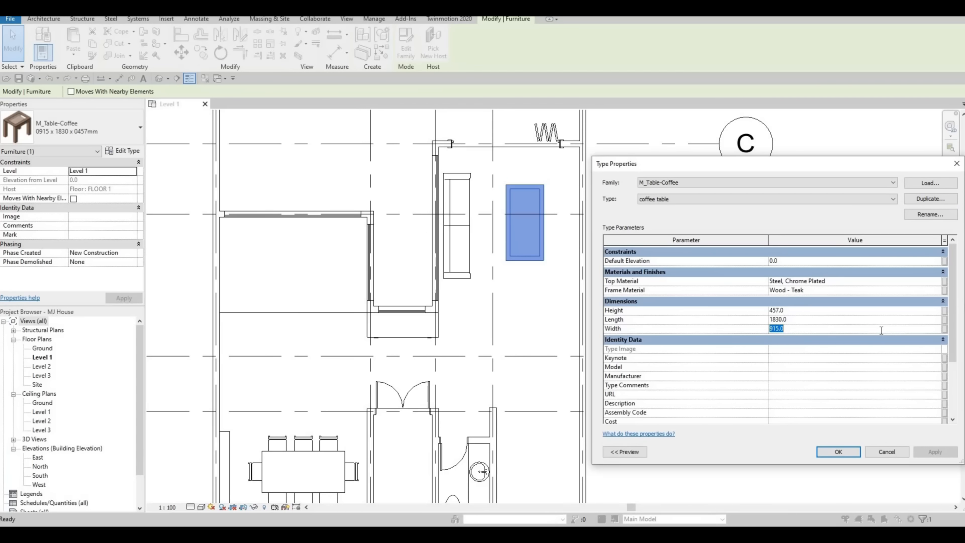
type("800")
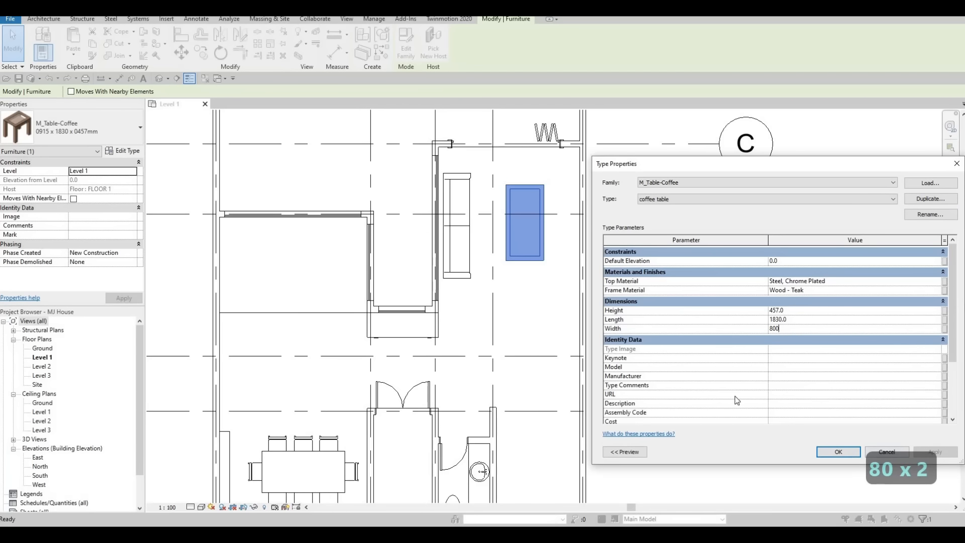
left_click(839, 451)
Step: Nudge the coffee table left, closer to the sofa, then view the whole house
scroll(512, 210, "up", 1)
key("Escape")
key("Escape")
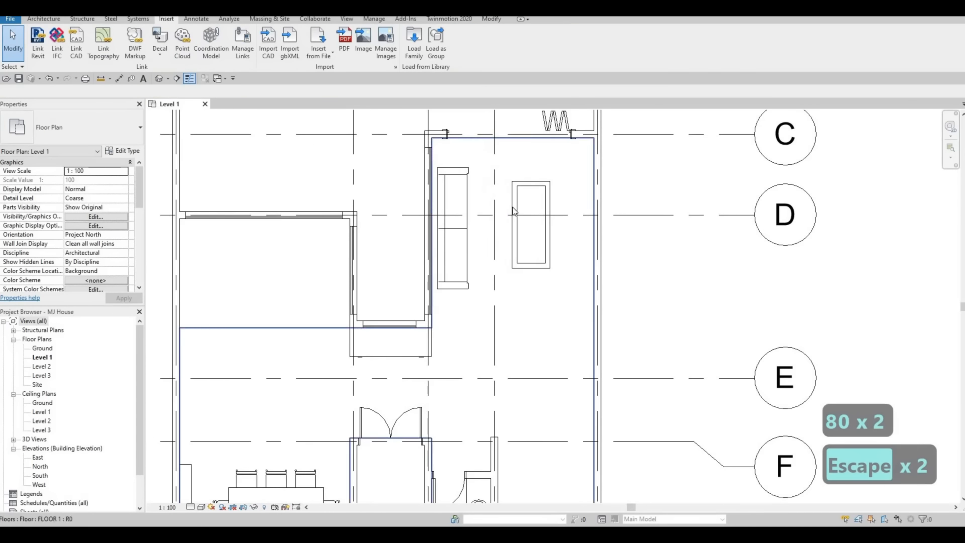
left_click(513, 210)
key("Left")
key("Down")
key("Left")
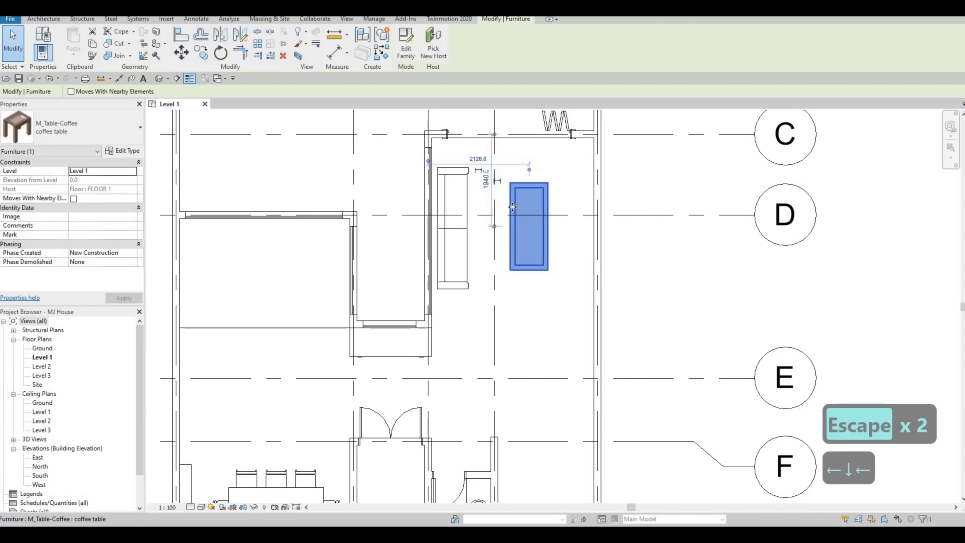
key("Left")
key("Left")
key("Left")
key("Left")
key("Left")
key("Left")
key("Right")
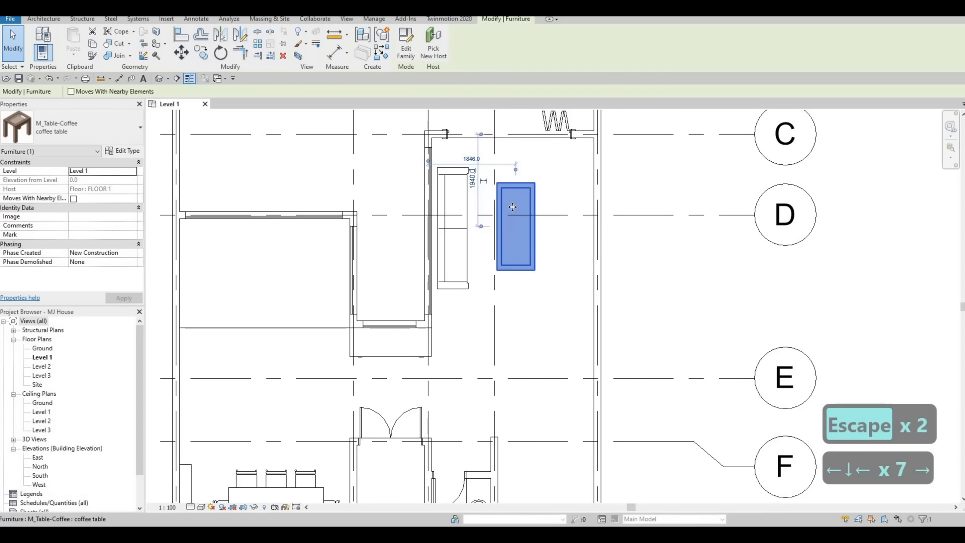
key("Left")
key("Escape")
key("Escape")
key("Escape")
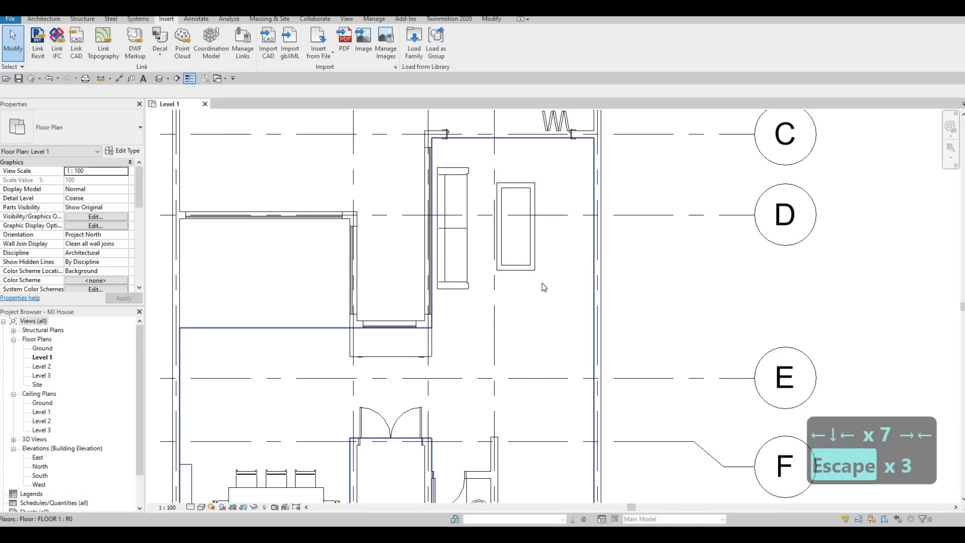
middle_click_drag(537, 288, 472, 280)
key("Escape")
scroll(548, 279, "down", 1)
scroll(542, 327, "down", 1)
key("Escape")
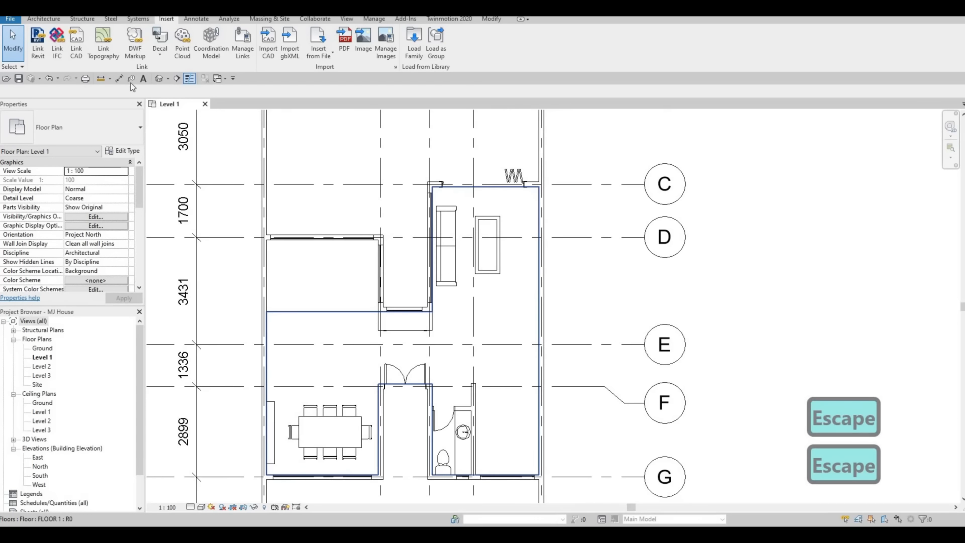
Step: Draw a building section from above grid C down to grid E and nudge it right
left_click(176, 79)
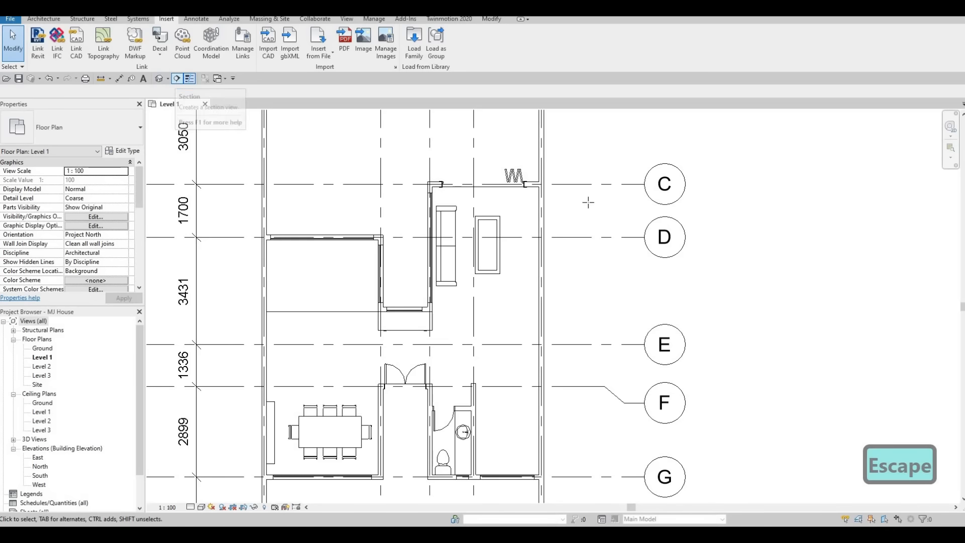
left_click(497, 152)
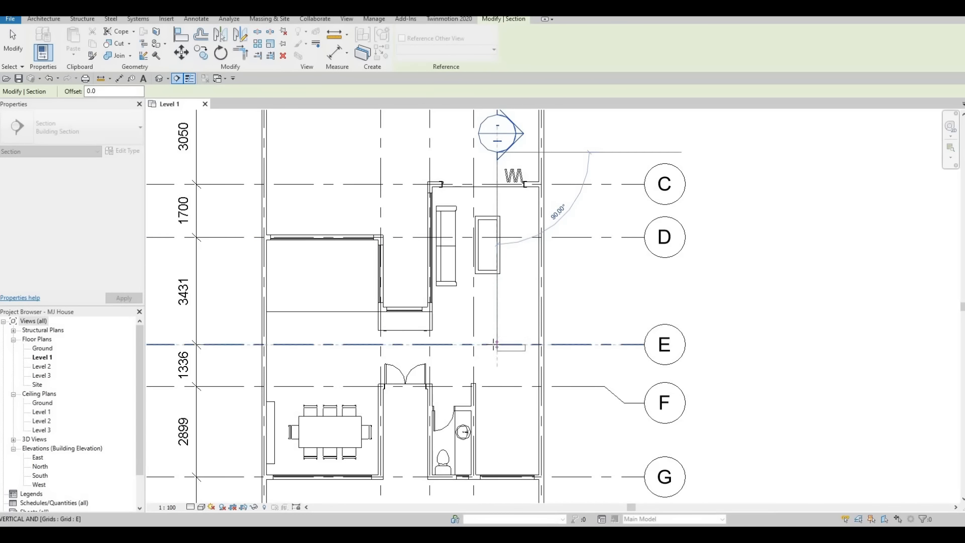
left_click(496, 344)
key("Escape")
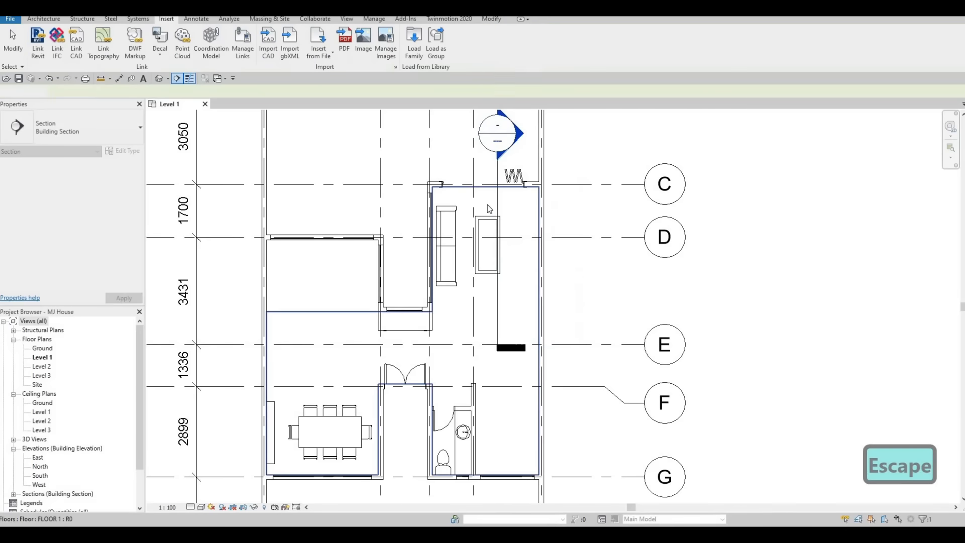
key("Escape")
left_click(497, 195)
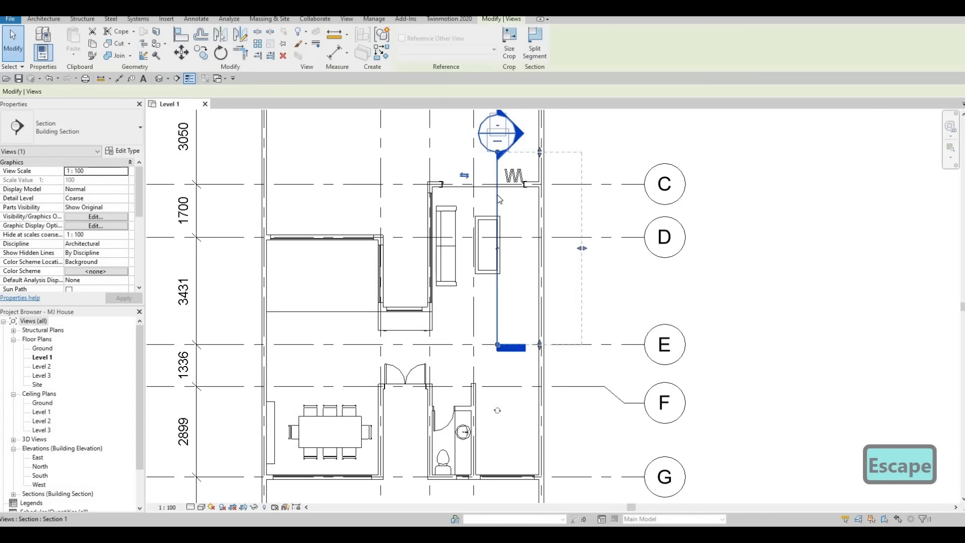
key("Right")
key("Right")
key("Escape")
key("Escape")
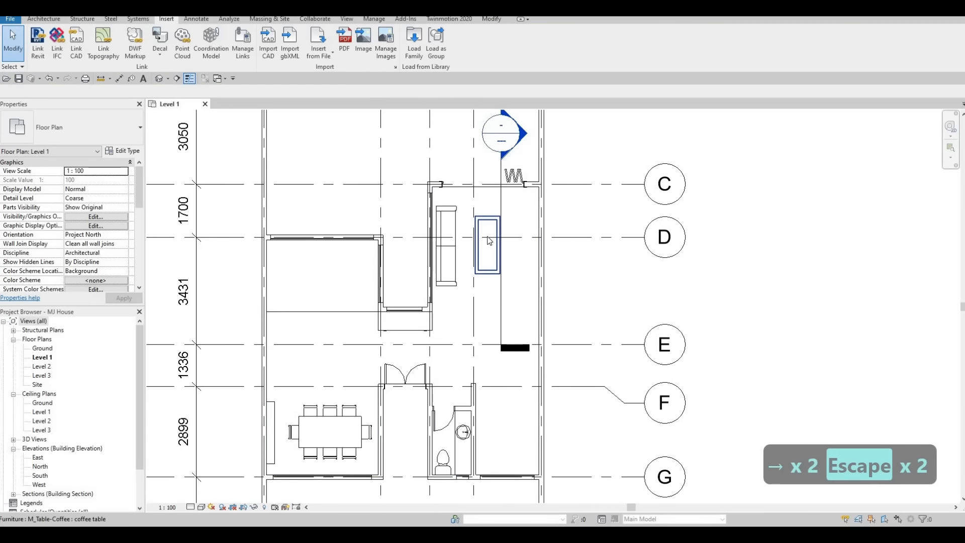
key("Escape")
key("Escape")
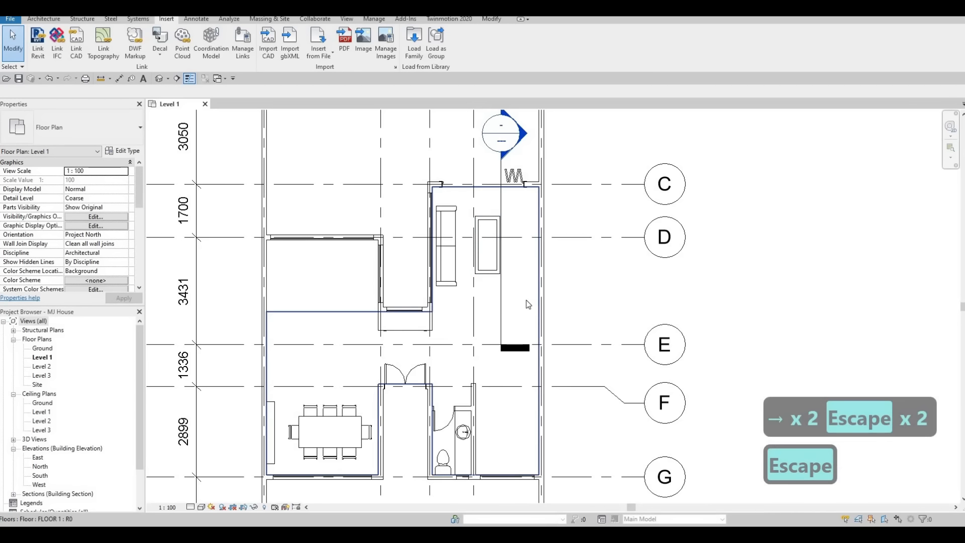
Step: Pull the section's far boundary closer to the cut and inspect the Section 1 view
left_click(502, 206)
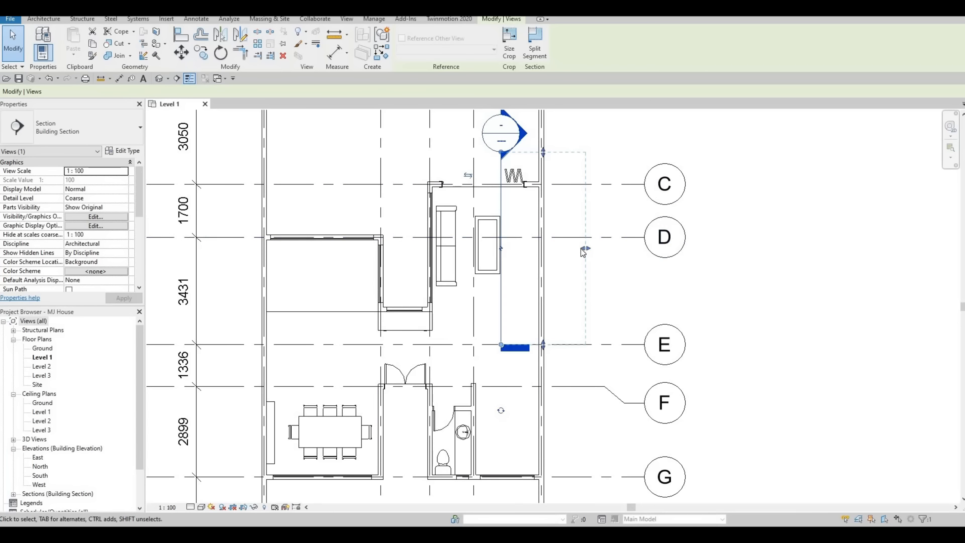
left_click_drag(568, 251, 557, 255)
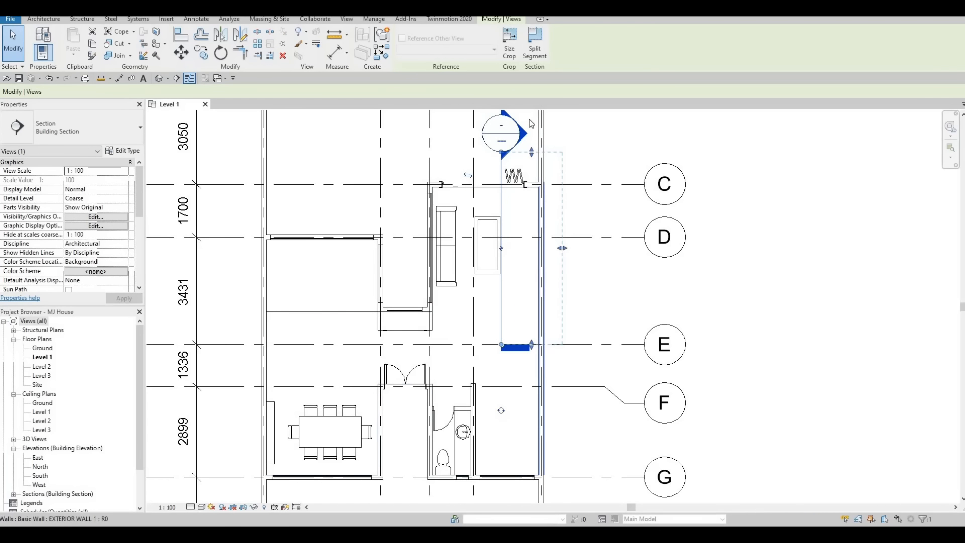
key("Escape")
key("Escape")
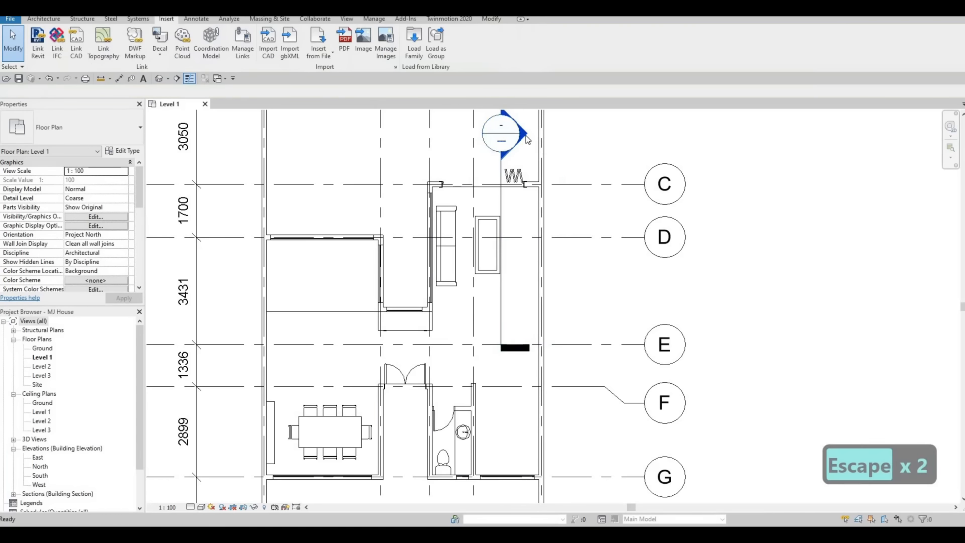
double_click(524, 145)
middle_click_drag(570, 348, 530, 236)
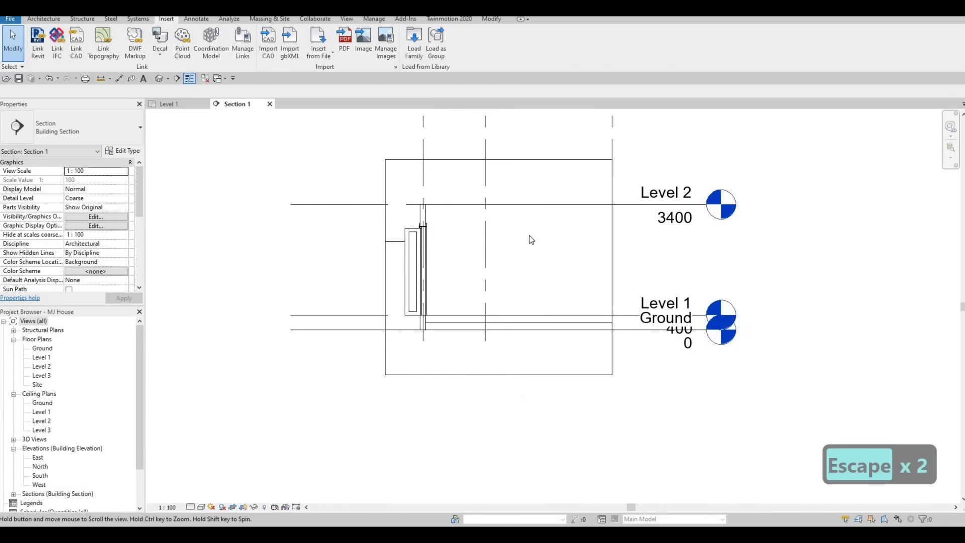
scroll(503, 236, "up", 2)
middle_click_drag(458, 216, 412, 190)
scroll(417, 171, "down", 1)
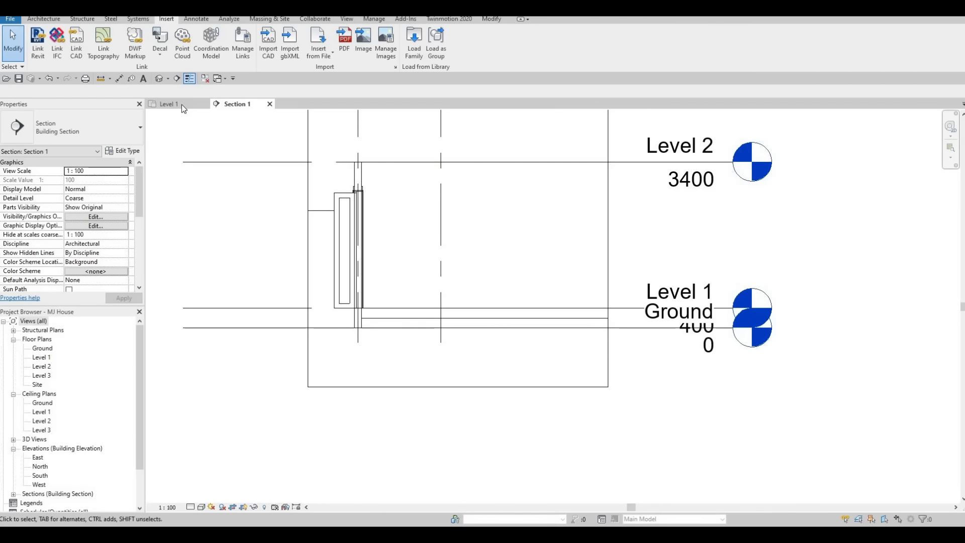
key("ctrl+Tab")
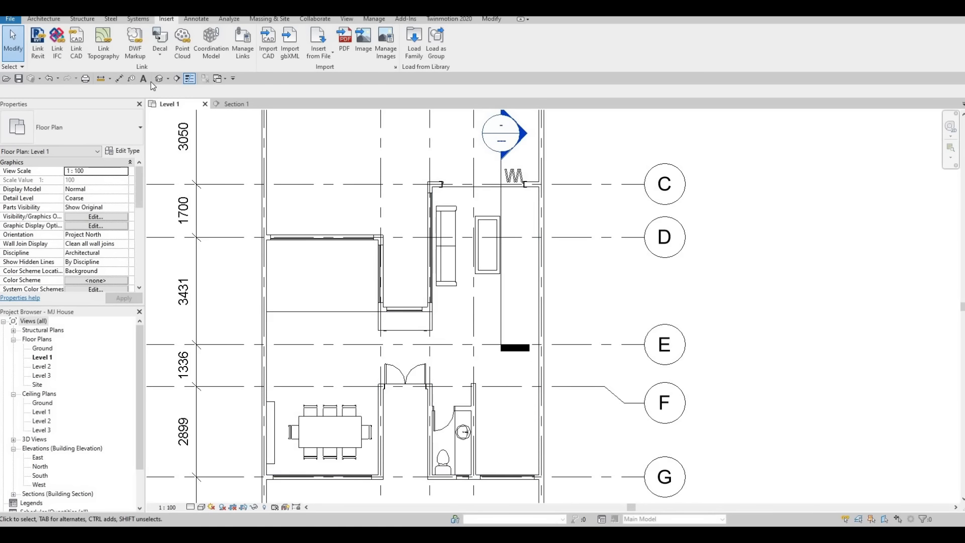
left_click(119, 78)
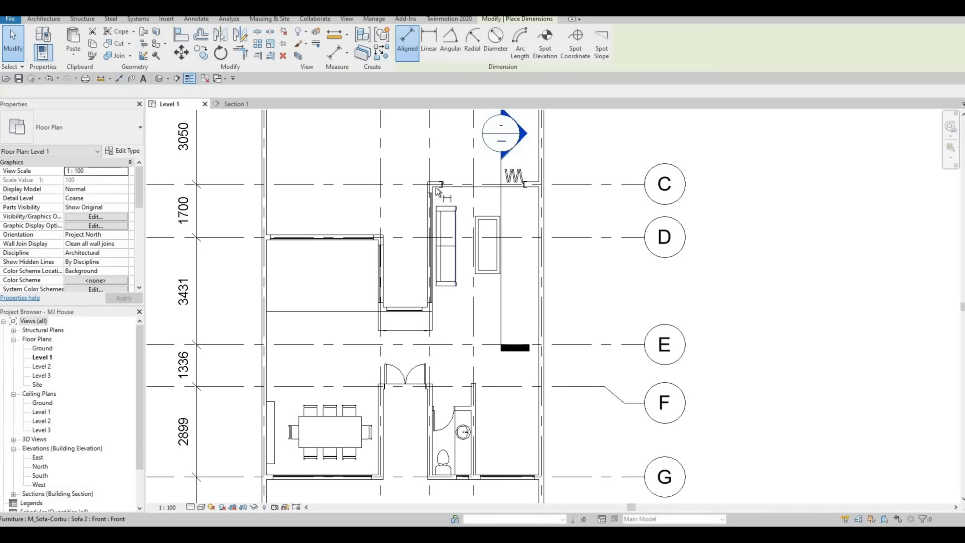
key("Tab")
key("Tab")
key("Tab")
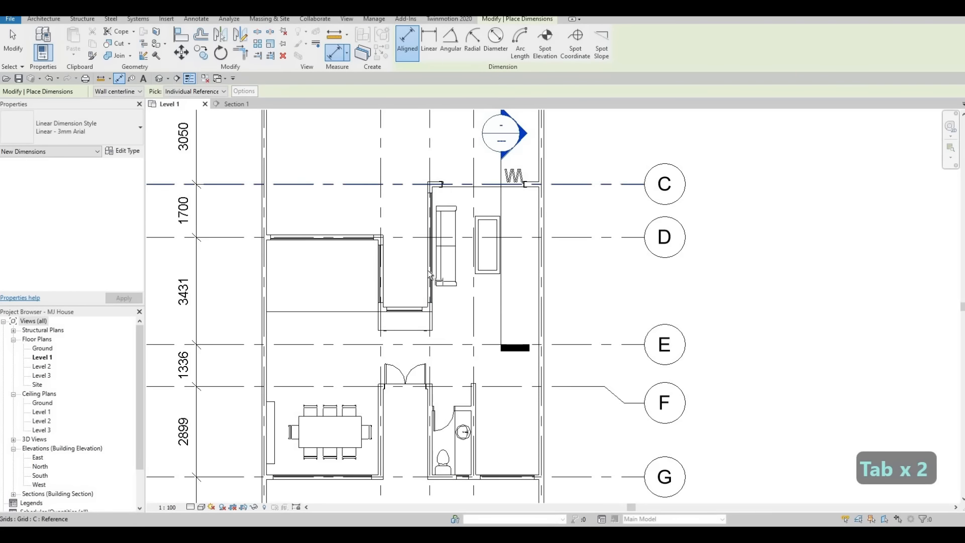
key("Tab")
left_click(428, 307)
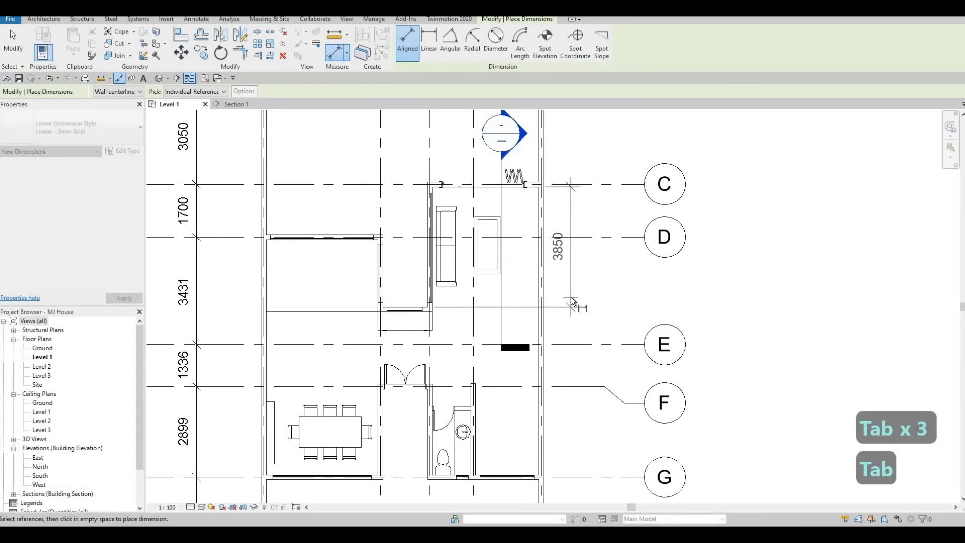
left_click(571, 297)
key("Escape")
key("Escape")
key("Escape")
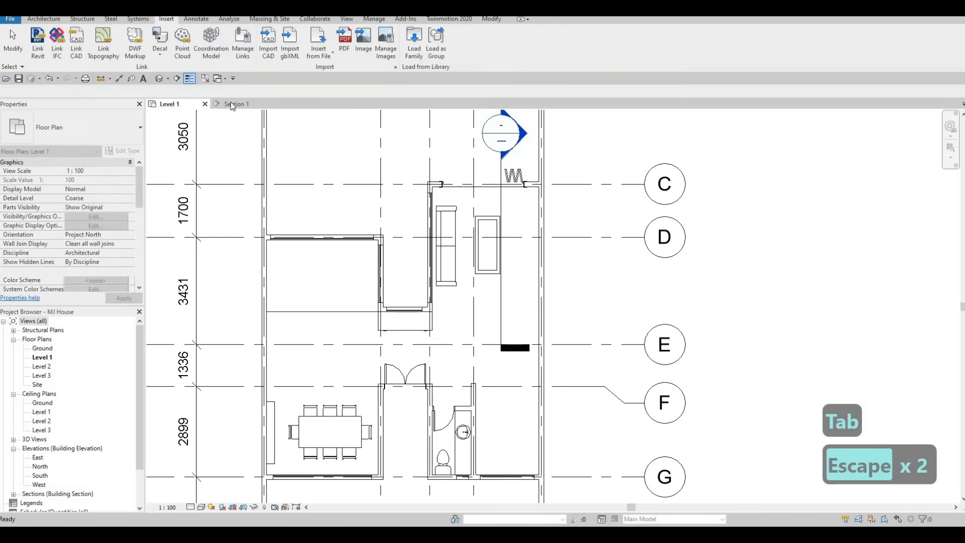
Step: In Section 1, begin a Model In-Place family in the Generic Models category named Generic Models 1
left_click(233, 104)
scroll(448, 219, "up", 3)
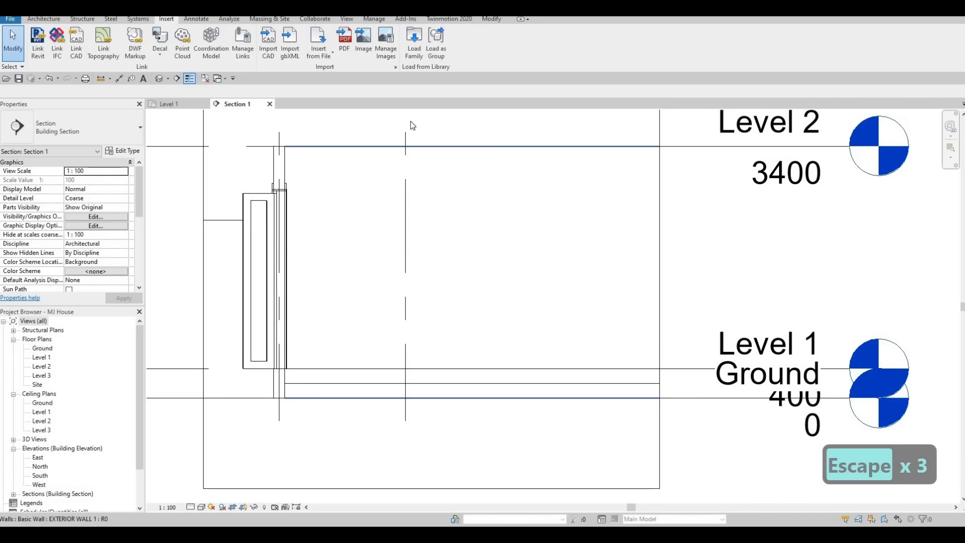
left_click(56, 21)
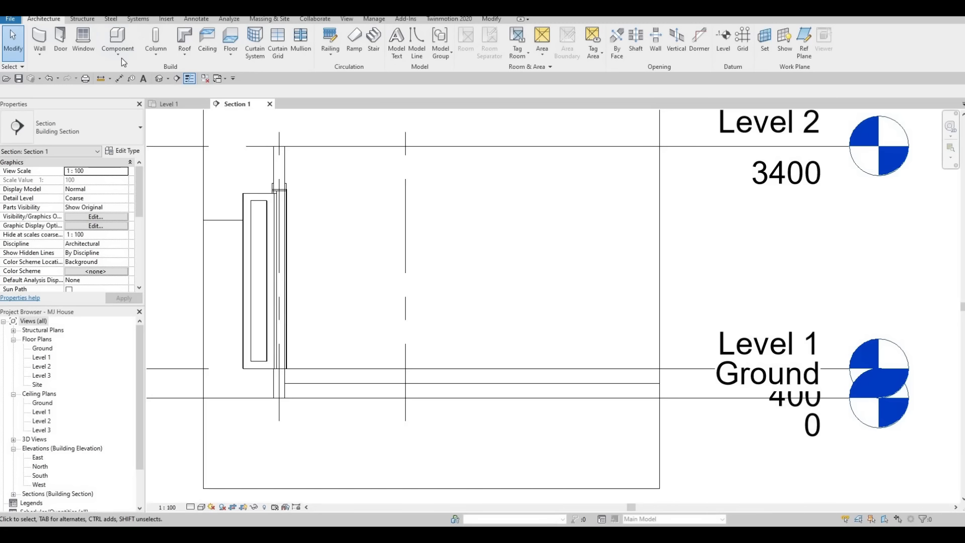
left_click(120, 57)
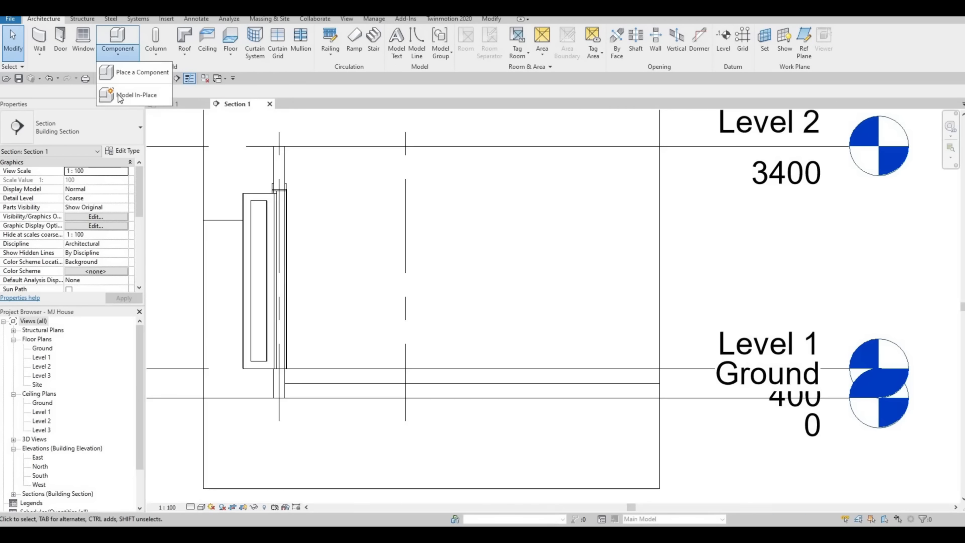
left_click(120, 97)
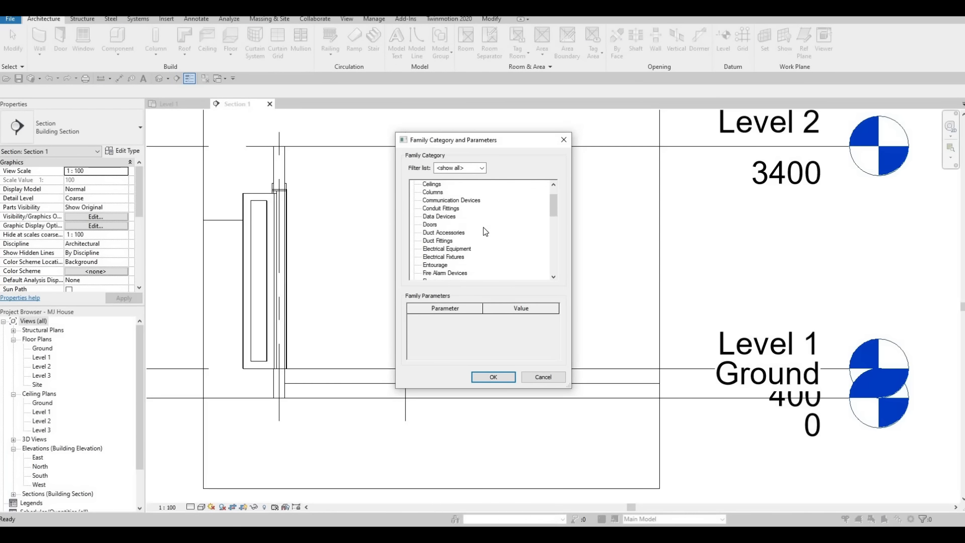
scroll(480, 249, "down", 2)
left_click(442, 265)
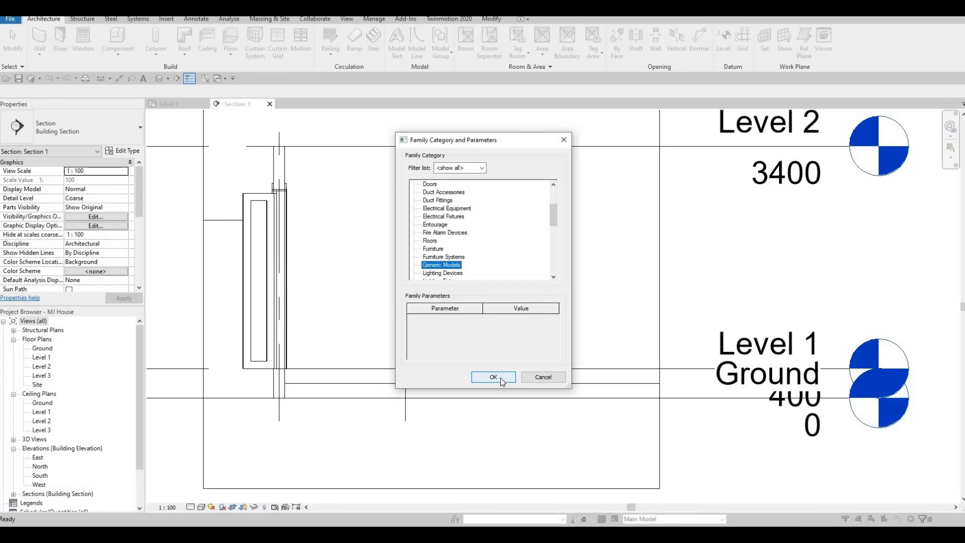
left_click(493, 377)
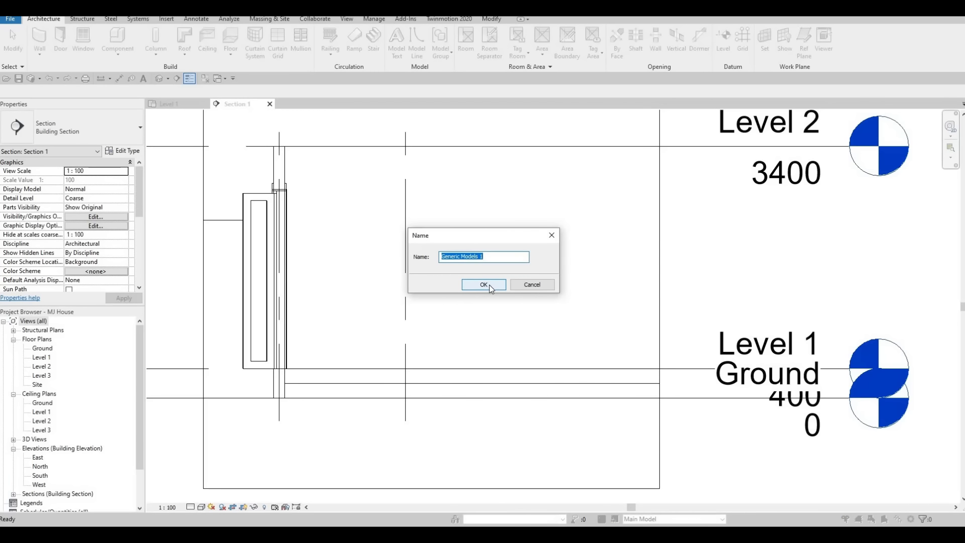
left_click(484, 285)
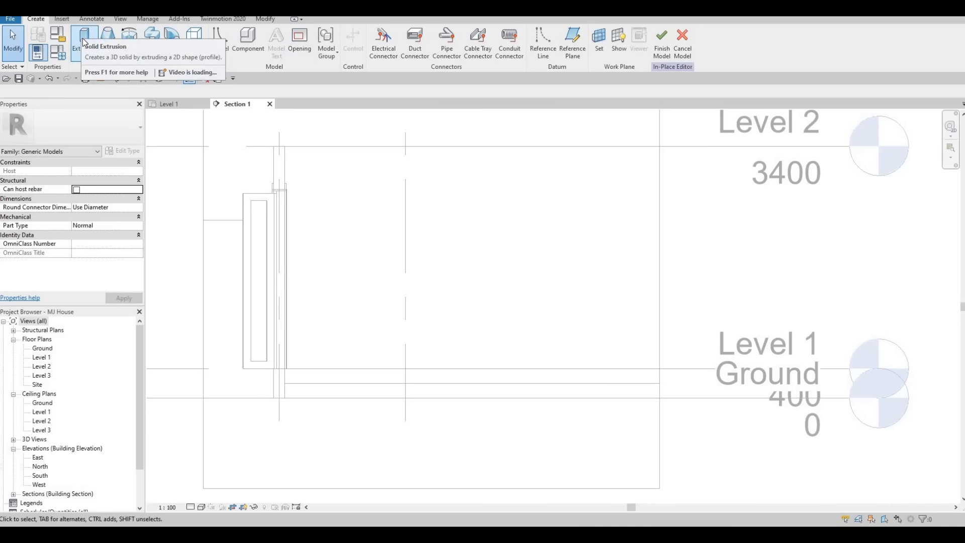
Step: Start an extrusion on the exterior wall plane and sketch a rectangle from the wall edge to Level 1
left_click(83, 42)
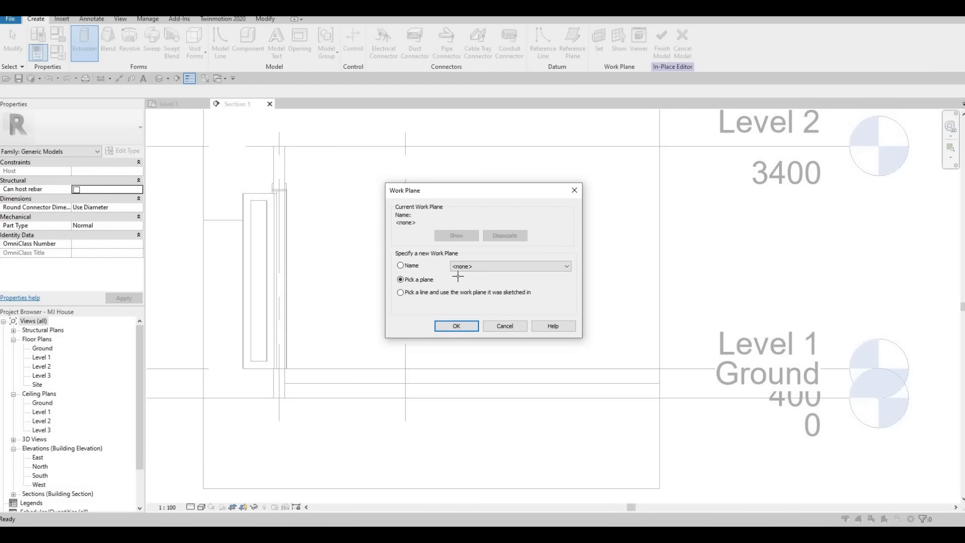
key("Return")
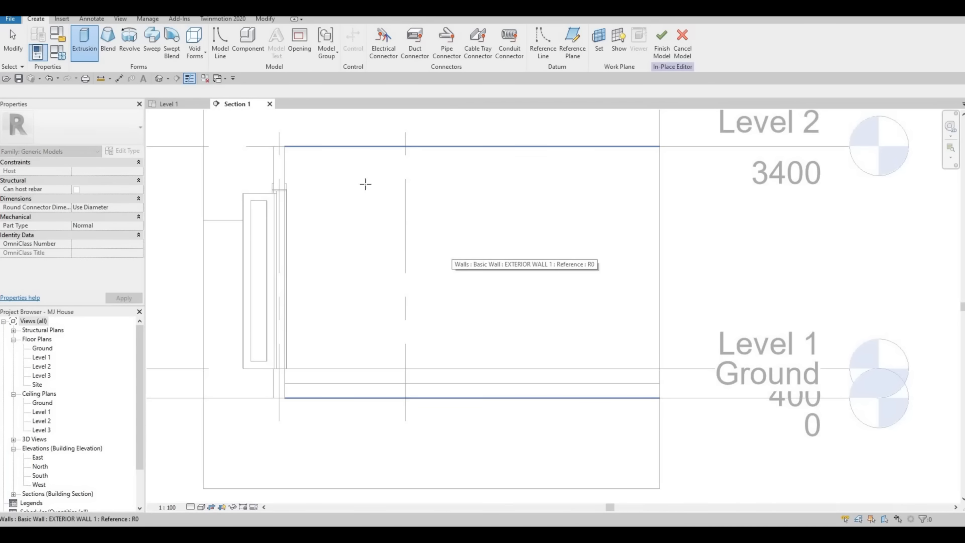
left_click(365, 184)
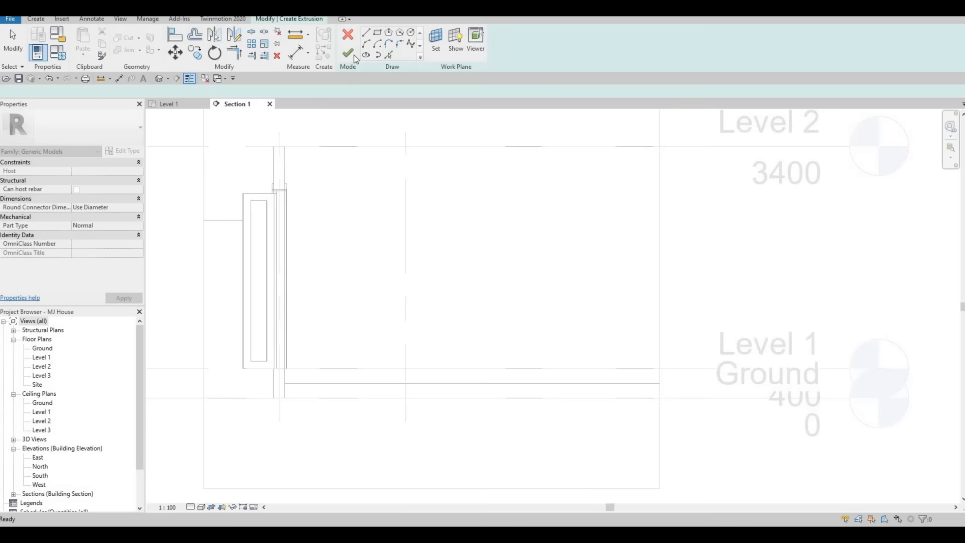
left_click(378, 33)
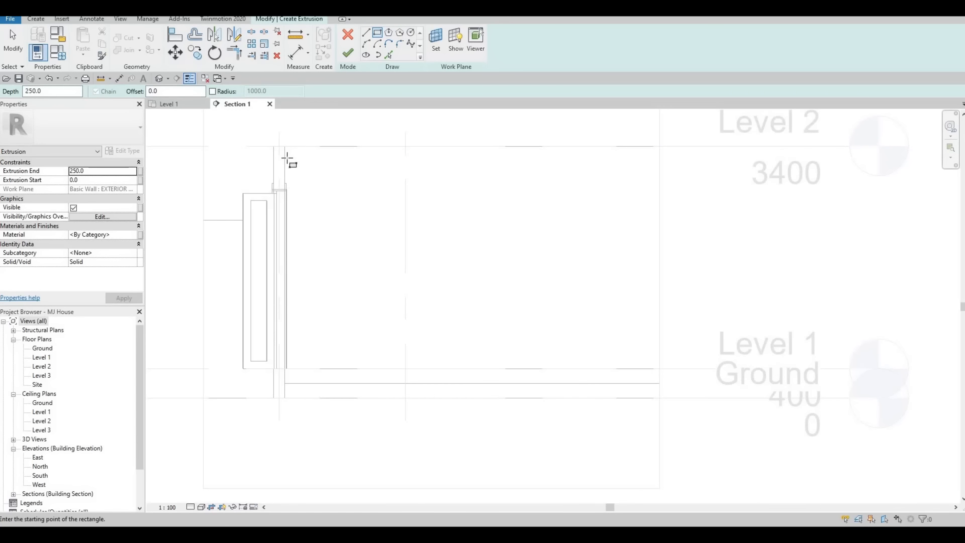
left_click(284, 167)
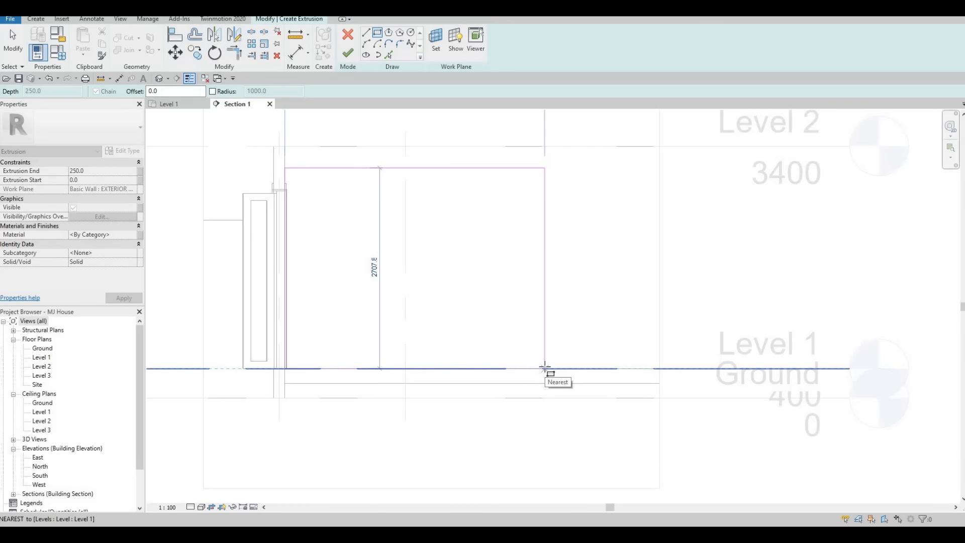
left_click(545, 369)
key("Escape")
key("Escape")
key("Escape")
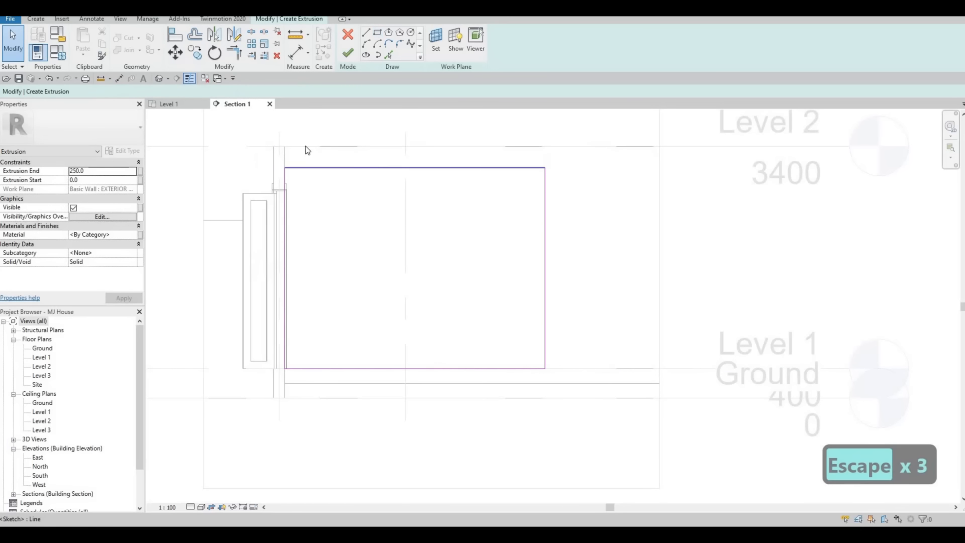
Step: Set the sketch rectangle's height to 2800
left_click(289, 167)
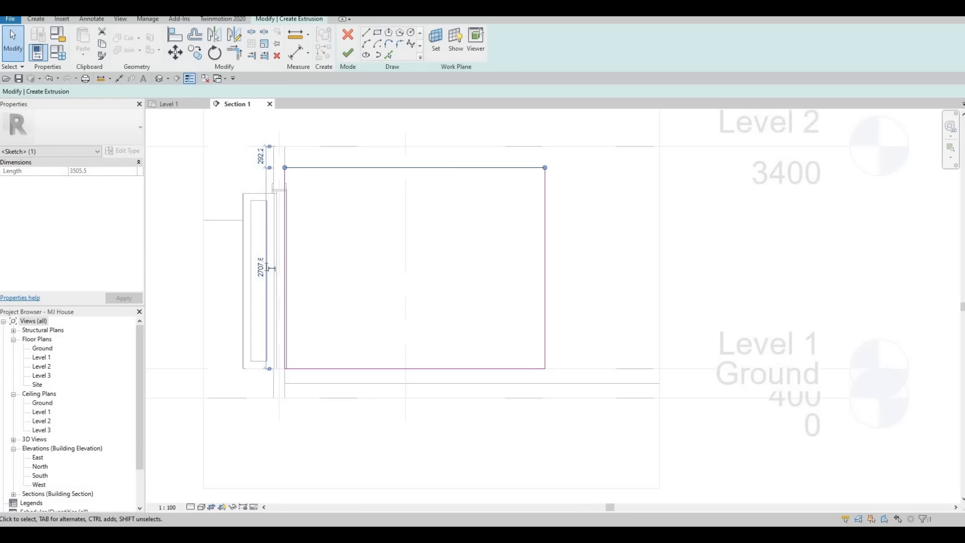
left_click(260, 267)
type("2800")
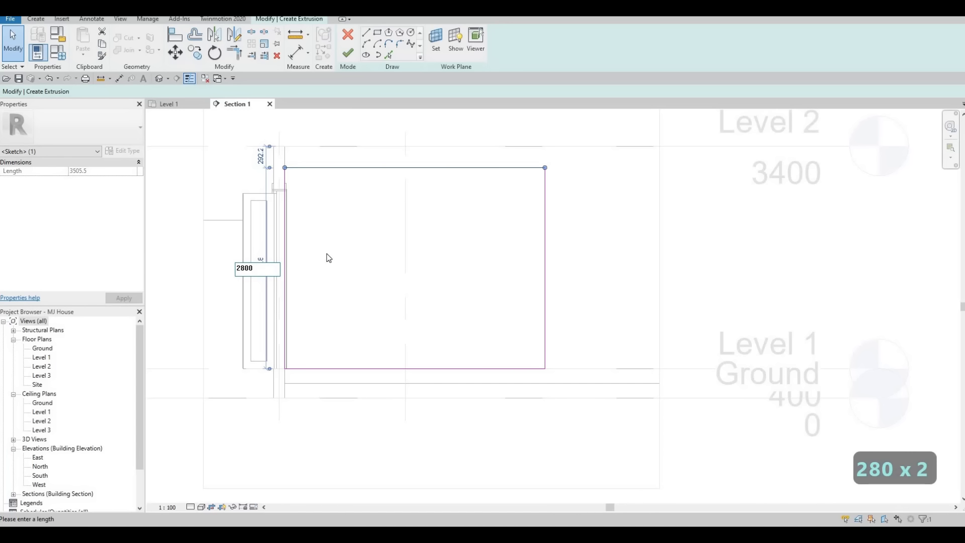
key("Return")
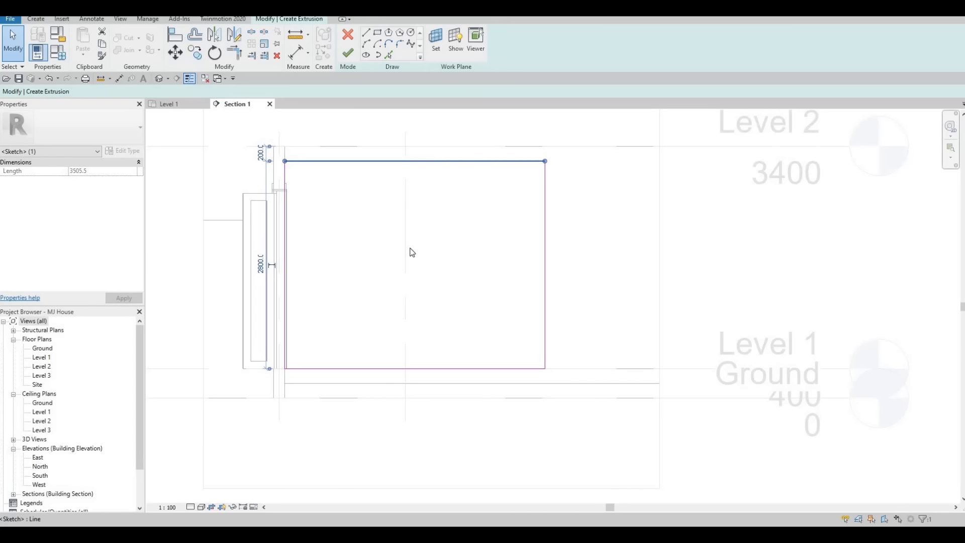
Step: Check the sketch in the Level 1 plan, then make it 3850 wide with Extrusion End 5.0
key("Escape")
key("Escape")
left_click(546, 237)
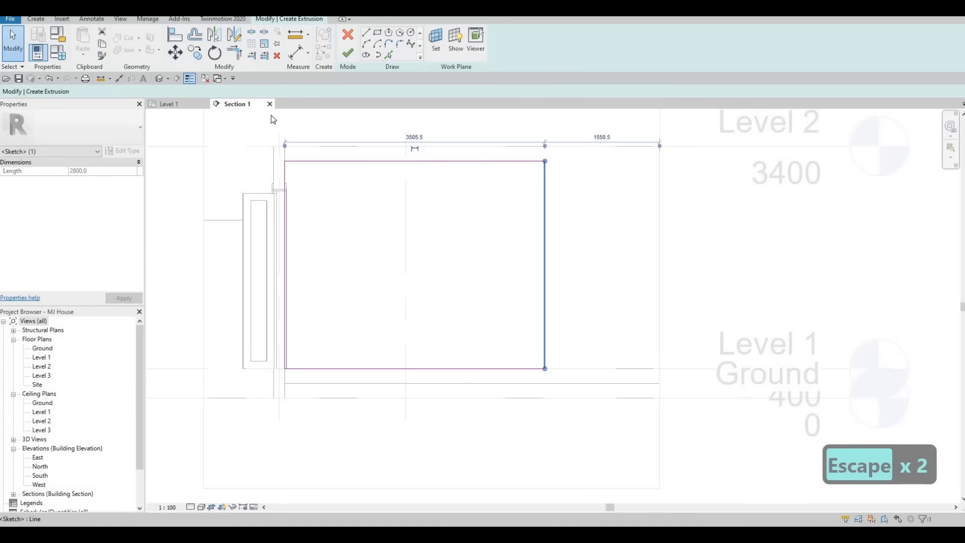
left_click(170, 104)
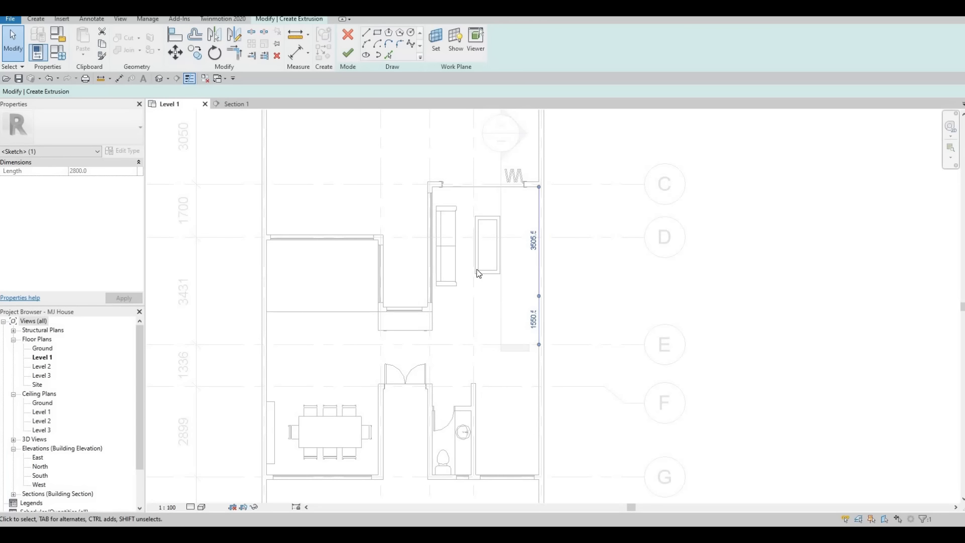
left_click(258, 104)
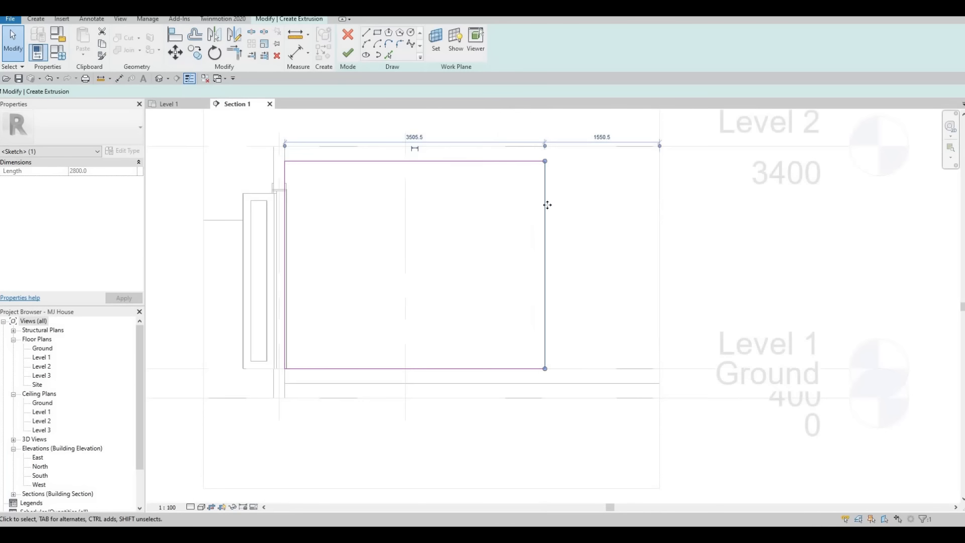
key("Escape")
key("Escape")
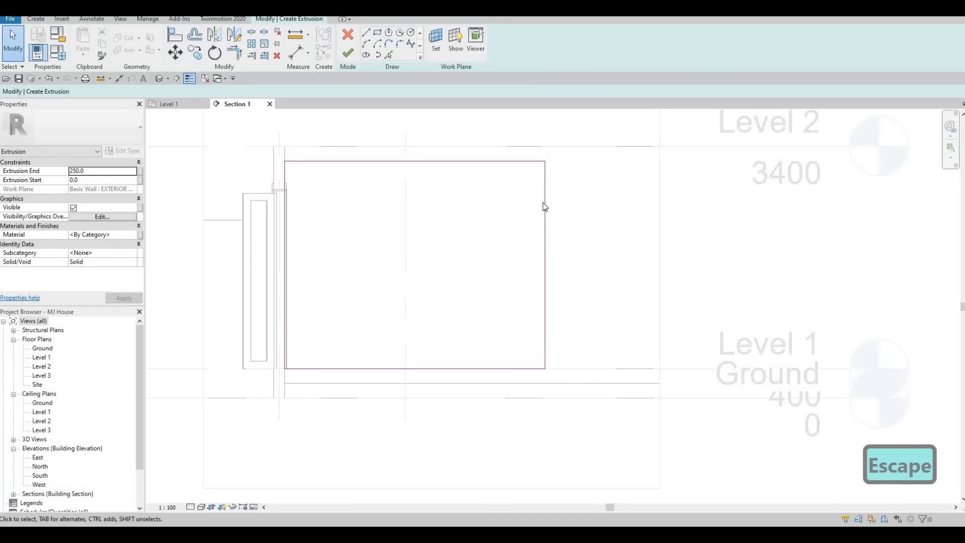
left_click(543, 203)
left_click(413, 137)
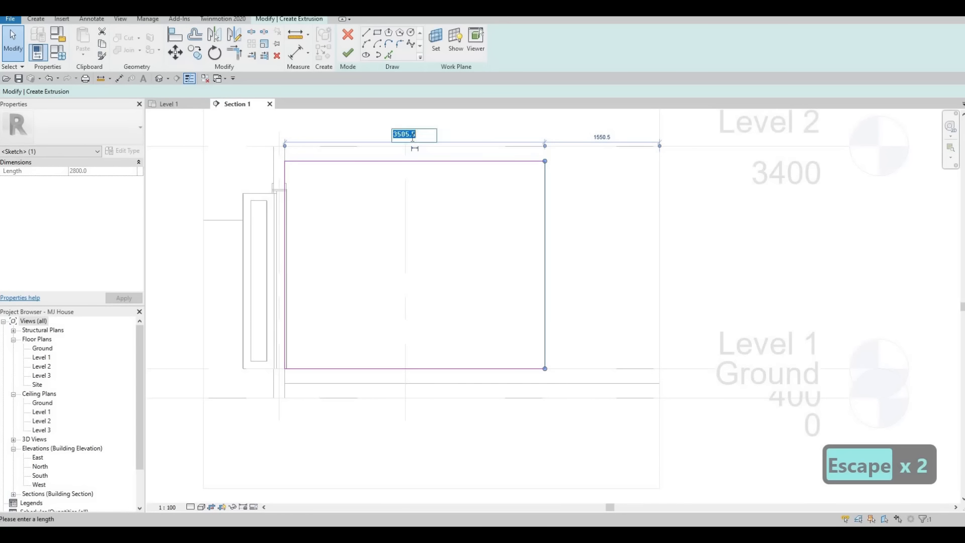
type("3850")
key("Return")
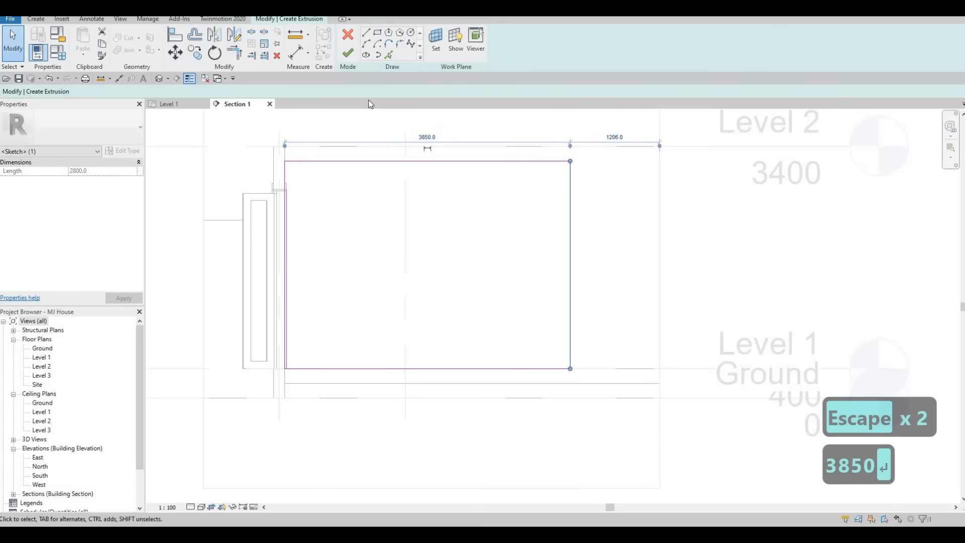
key("Escape")
key("Escape")
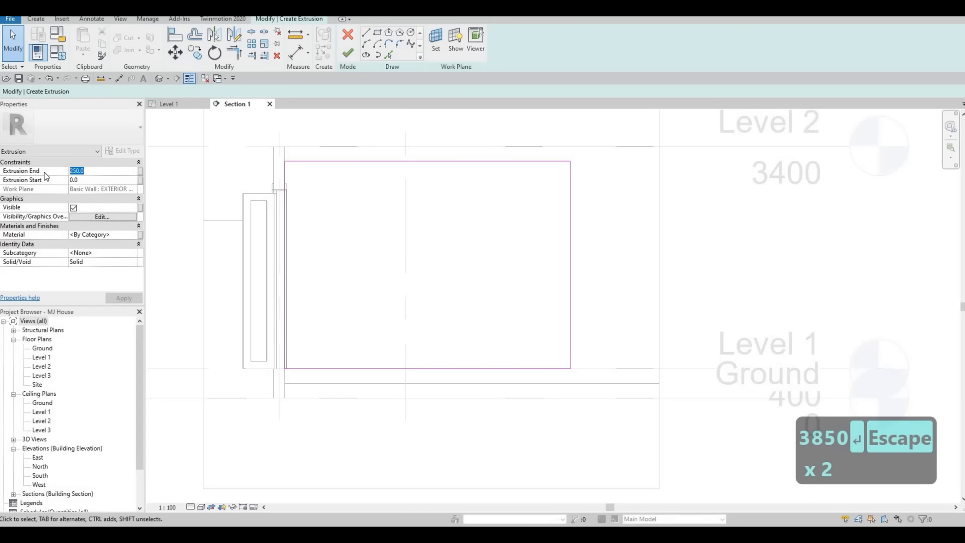
type("5")
key("Return")
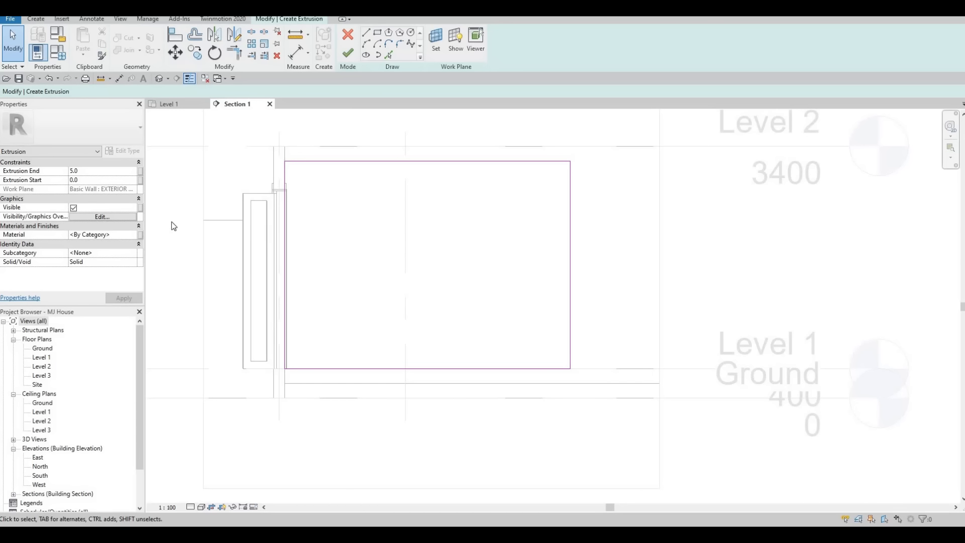
Step: Assign Wall Texture, Orange Peel from the AEC Paint materials and finish the extrusion sketch
left_click(134, 237)
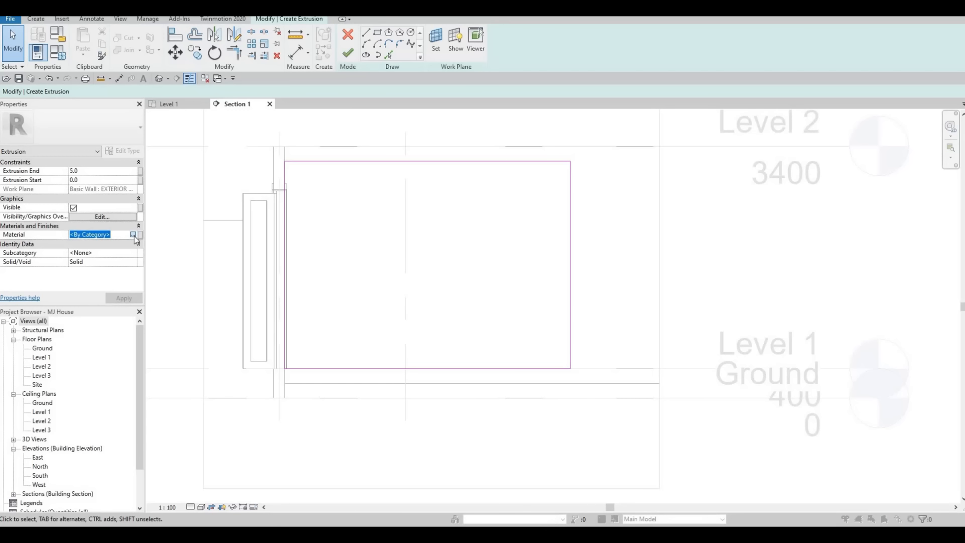
left_click(133, 235)
scroll(319, 211, "down", 3)
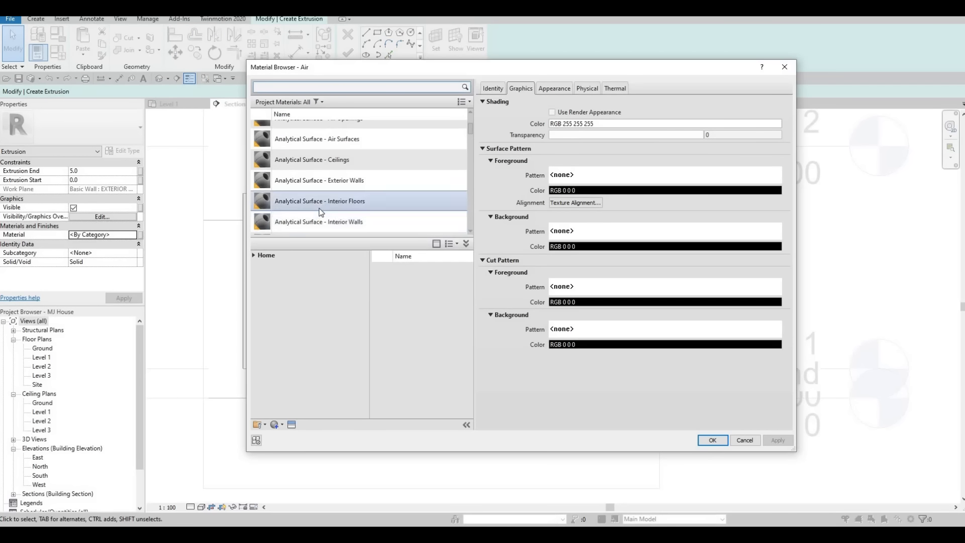
scroll(319, 211, "down", 3)
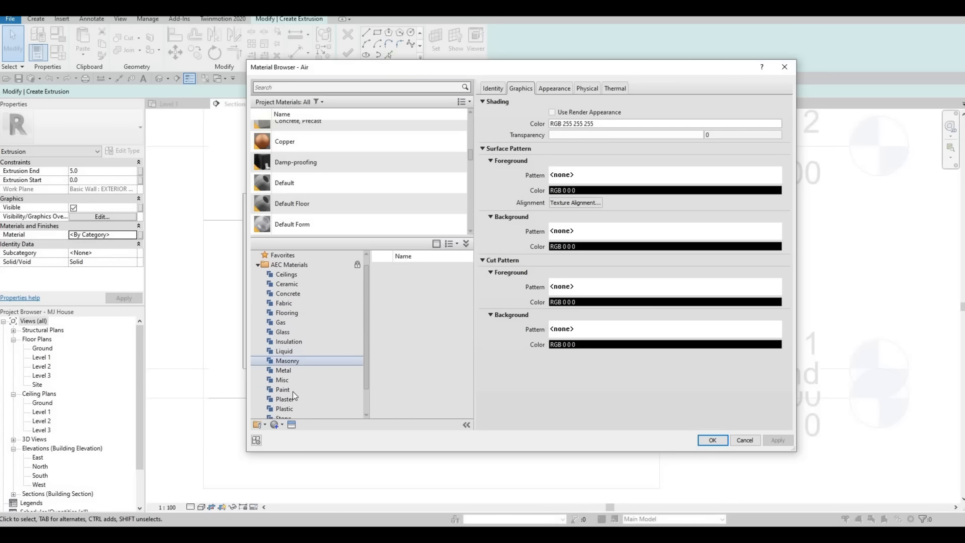
left_click(287, 390)
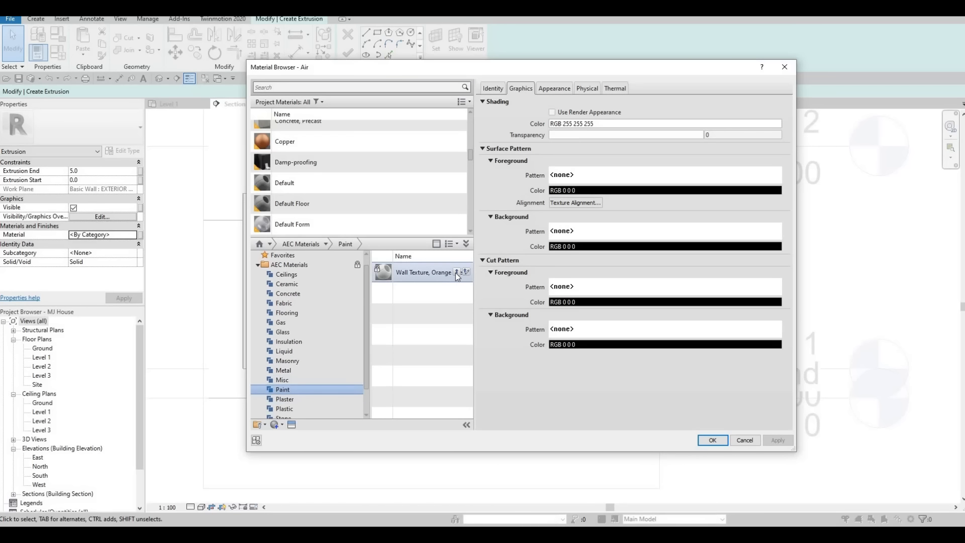
left_click(451, 272)
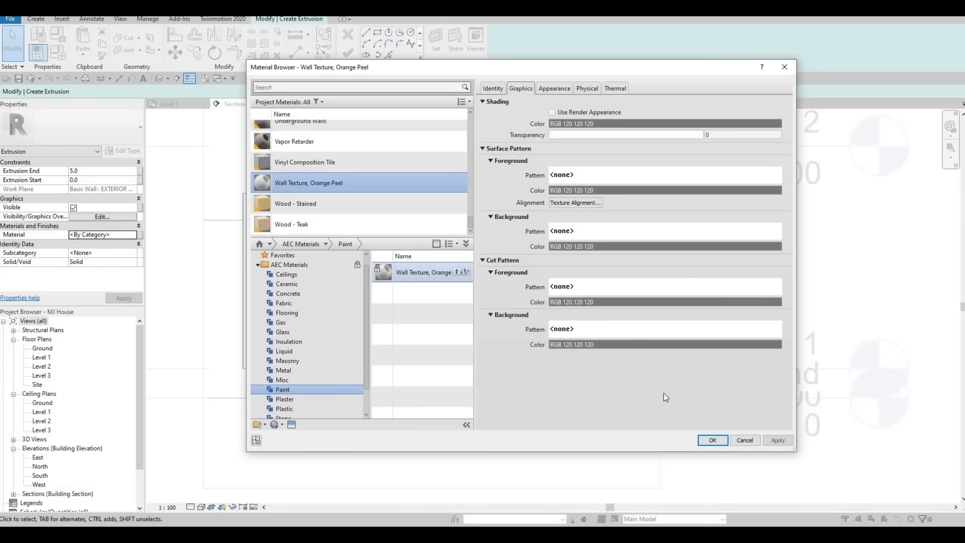
left_click(715, 441)
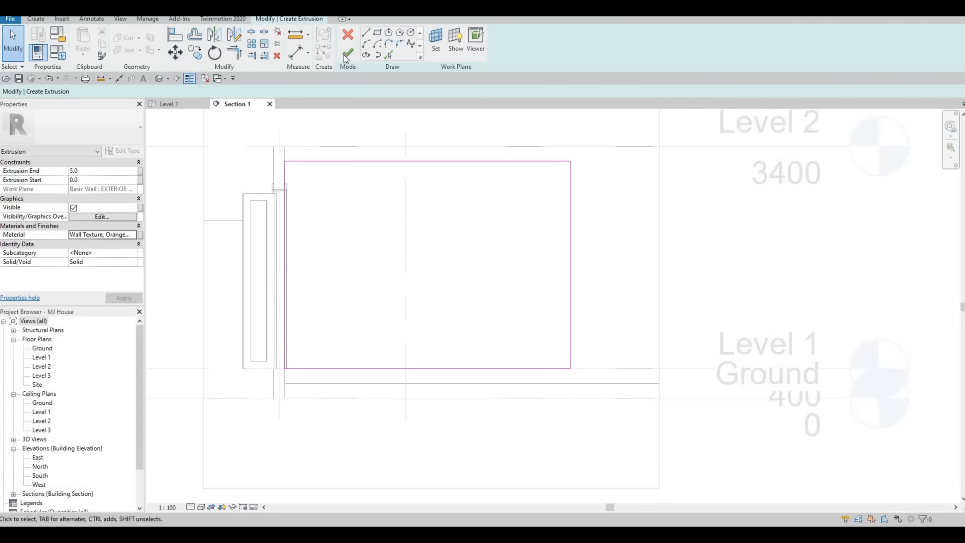
left_click(348, 52)
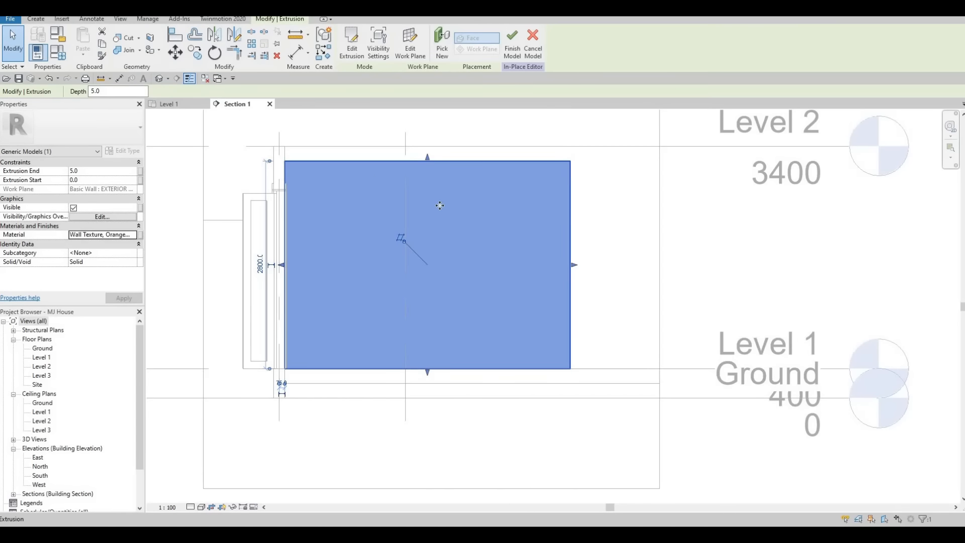
key("Escape")
key("Escape")
left_click(182, 104)
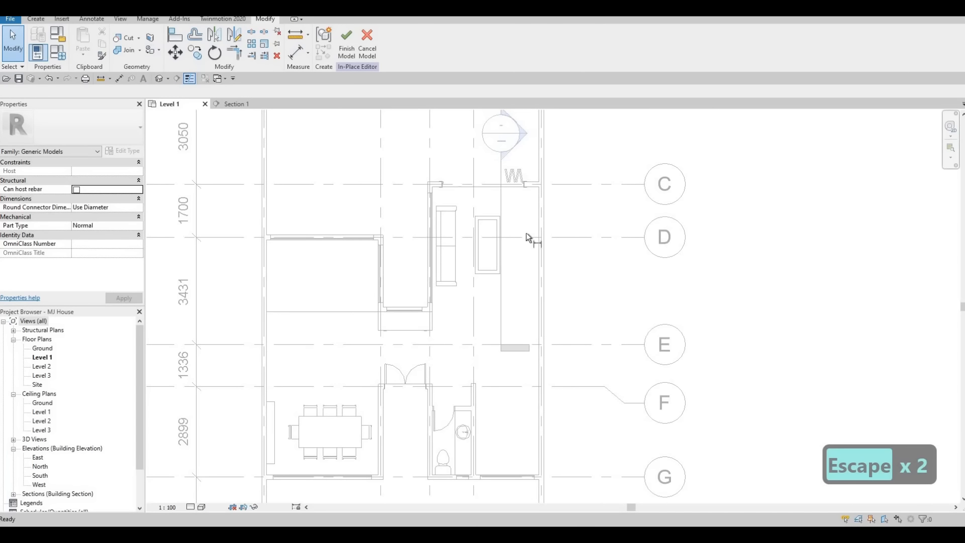
key("d")
key("i")
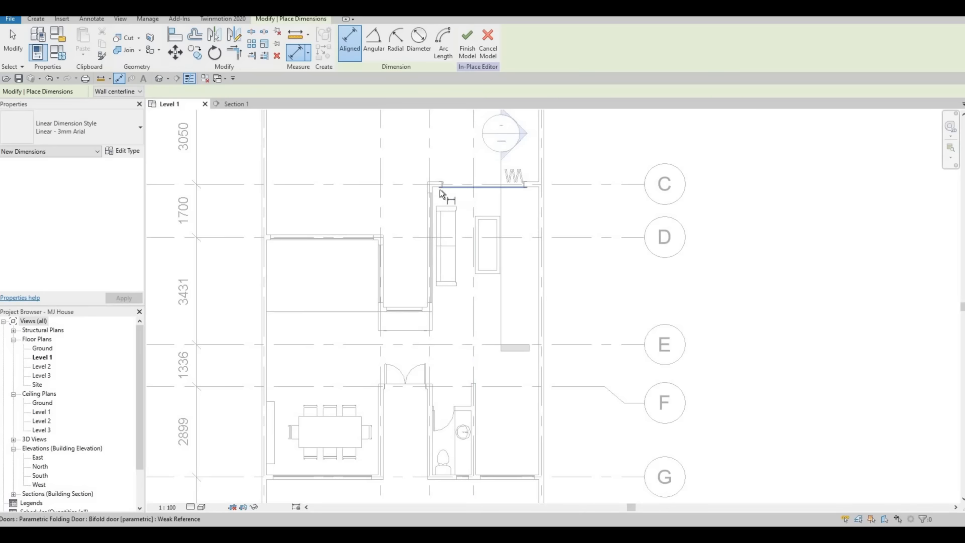
key("Tab")
key("Tab")
key("Tab")
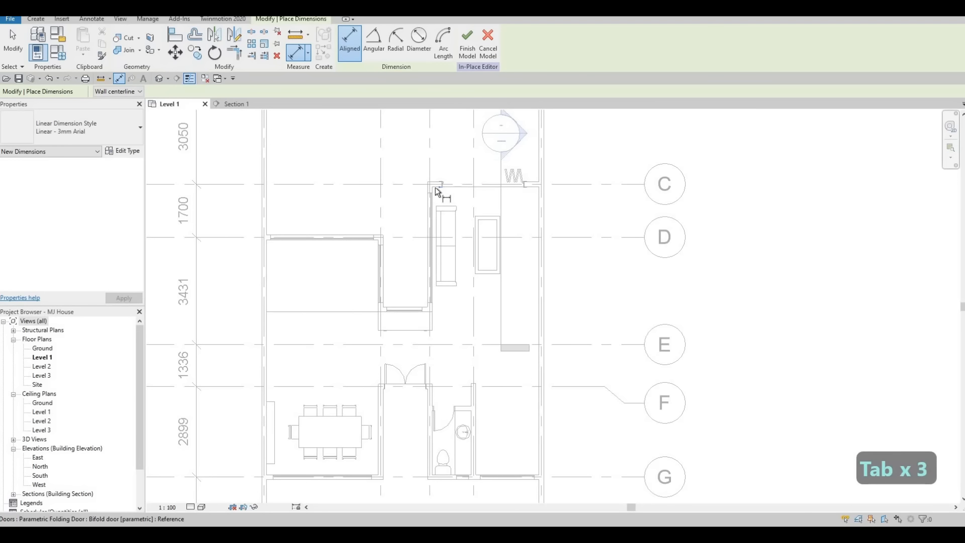
key("Tab")
key("Tab")
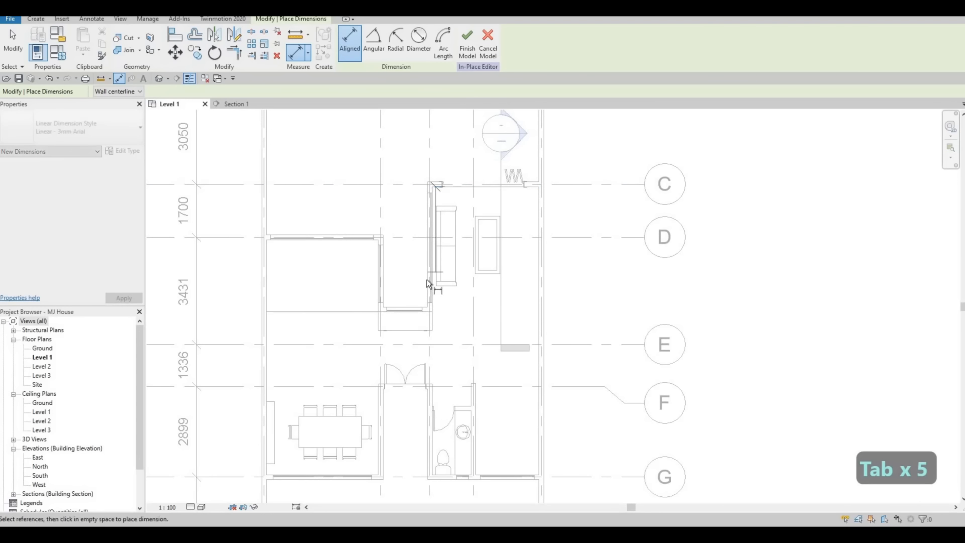
scroll(425, 297, "up", 2)
key("Tab")
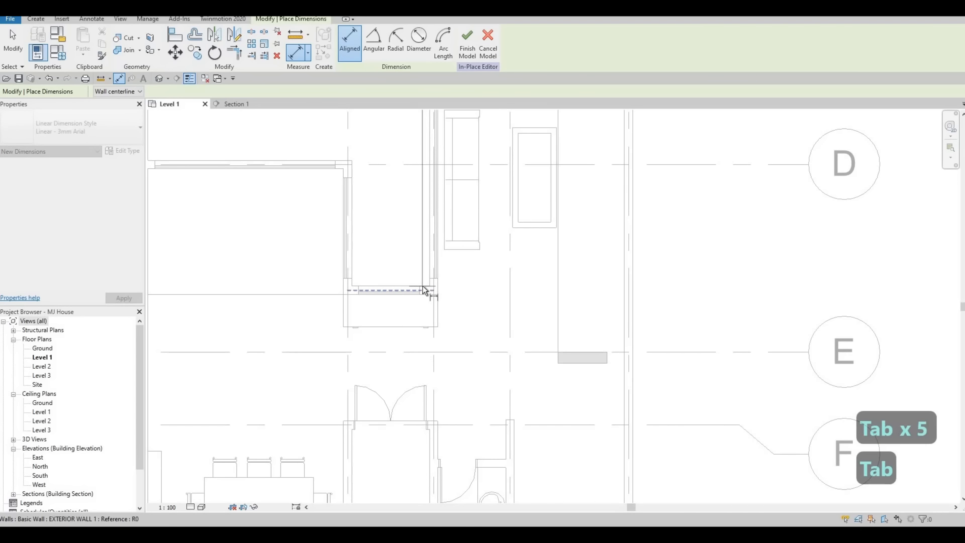
key("Tab")
left_click(422, 285)
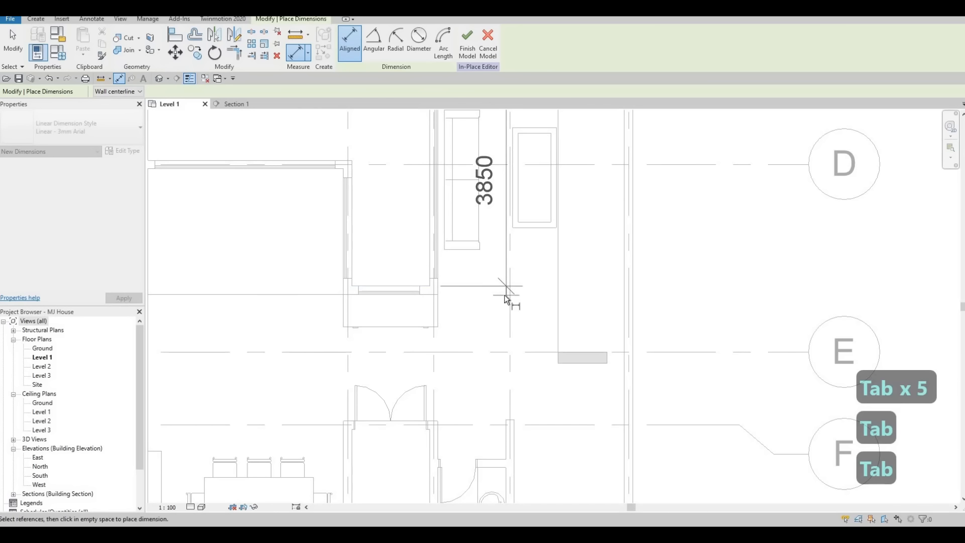
scroll(270, 109, "down", 3)
key("Escape")
key("Escape")
Step: In Section 1, start a new extrusion on the panel face and sketch a rectangle inside it
left_click(237, 103)
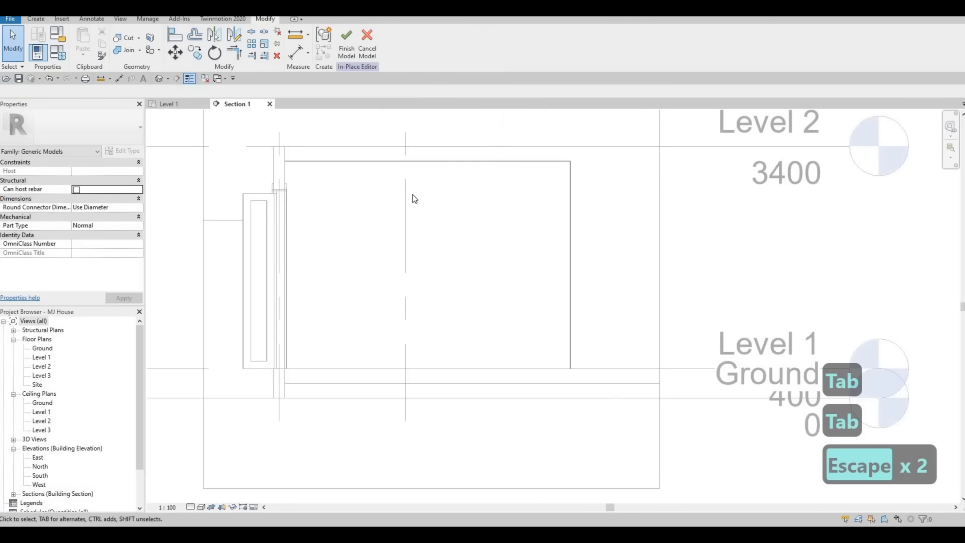
key("Escape")
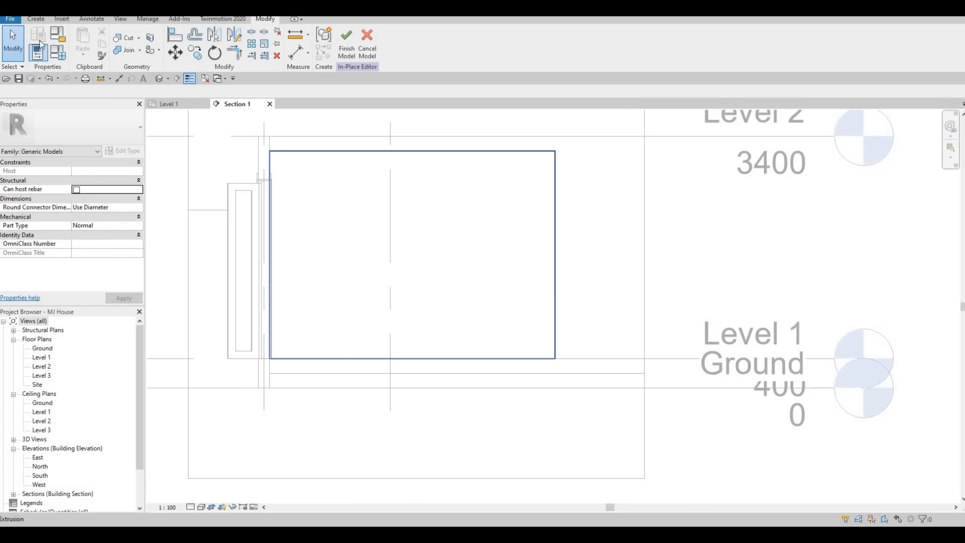
left_click(36, 19)
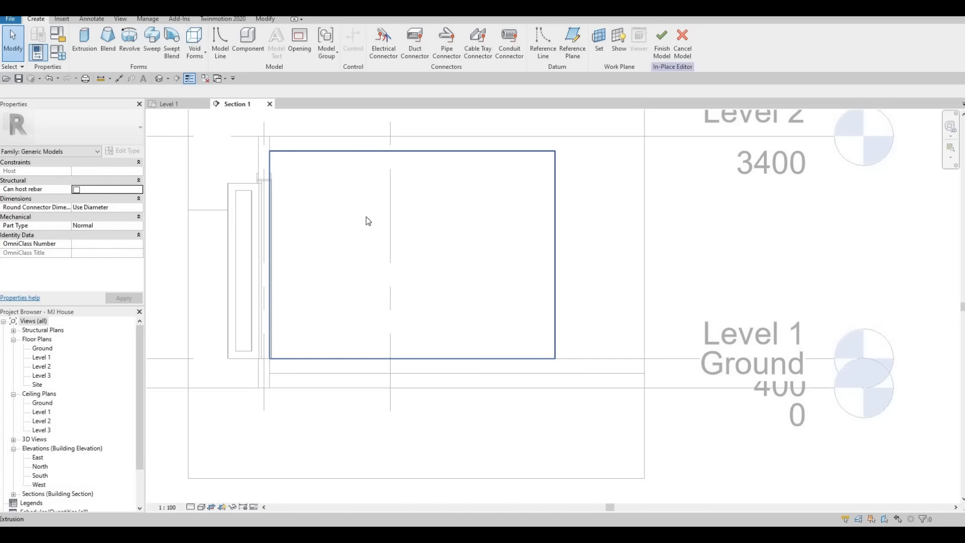
left_click(85, 43)
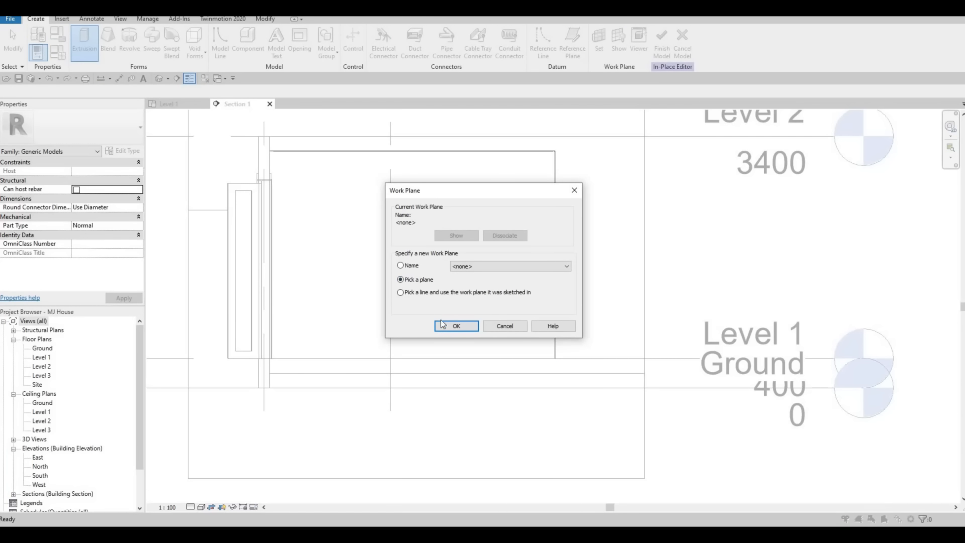
left_click(451, 326)
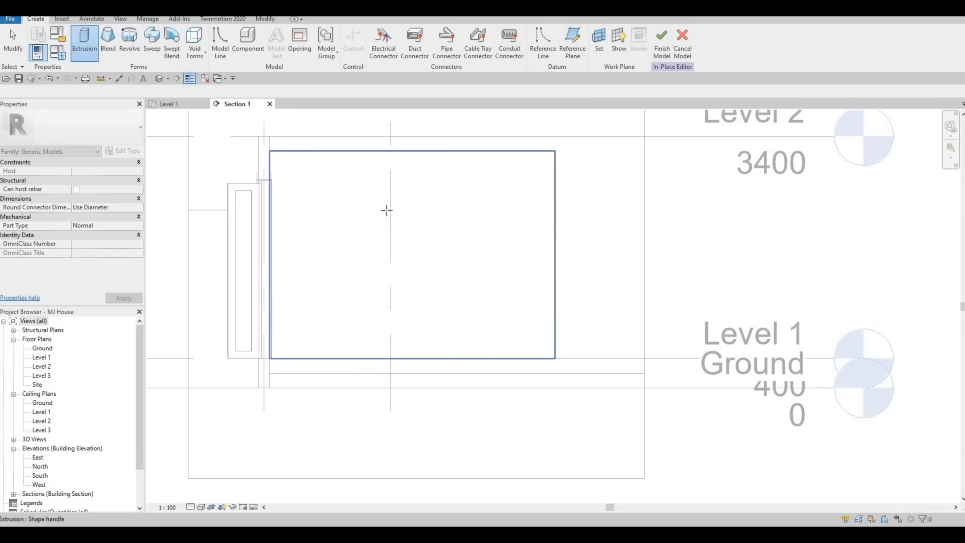
left_click(388, 214)
left_click(378, 32)
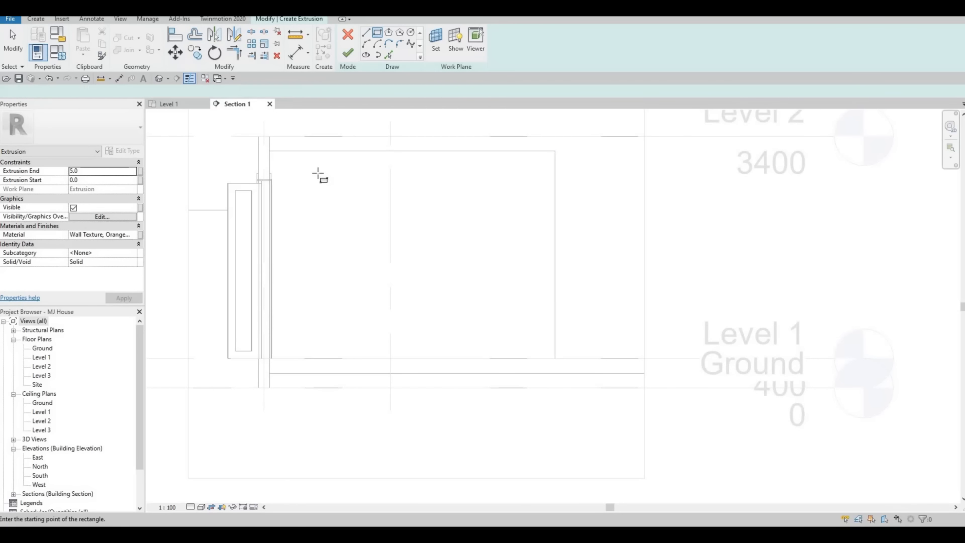
left_click(313, 185)
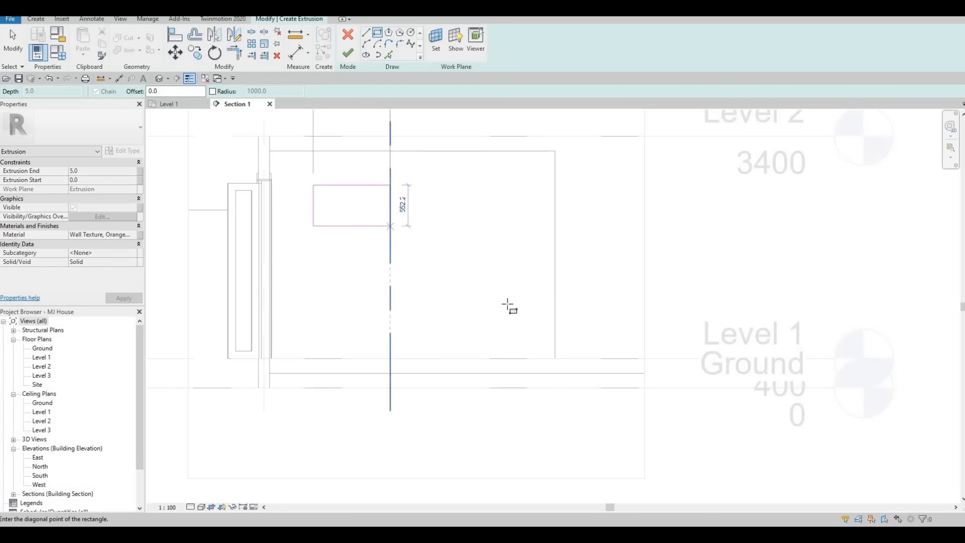
left_click(511, 308)
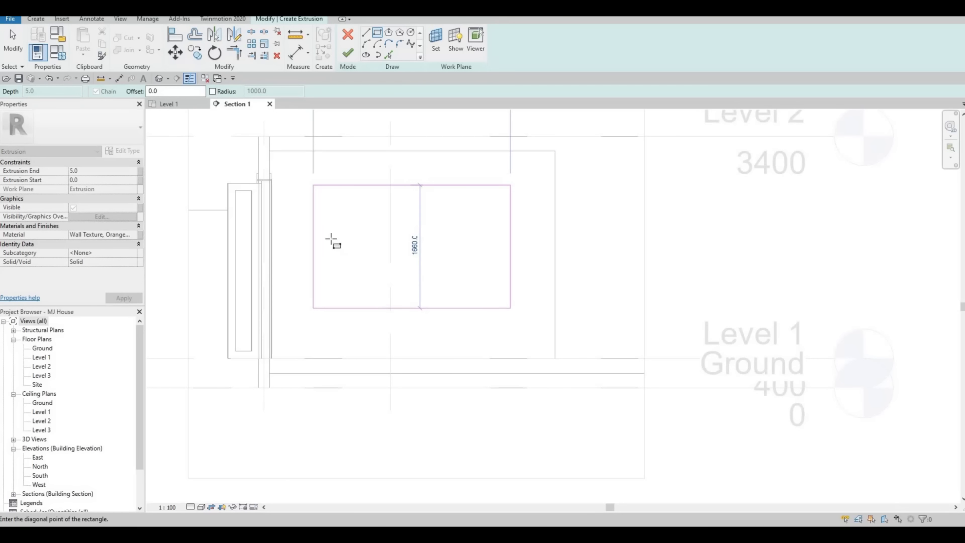
key("Escape")
key("Escape")
Step: Drag the rectangle's left and right edges inward to trim the inset profile
left_click_drag(315, 219, 330, 220)
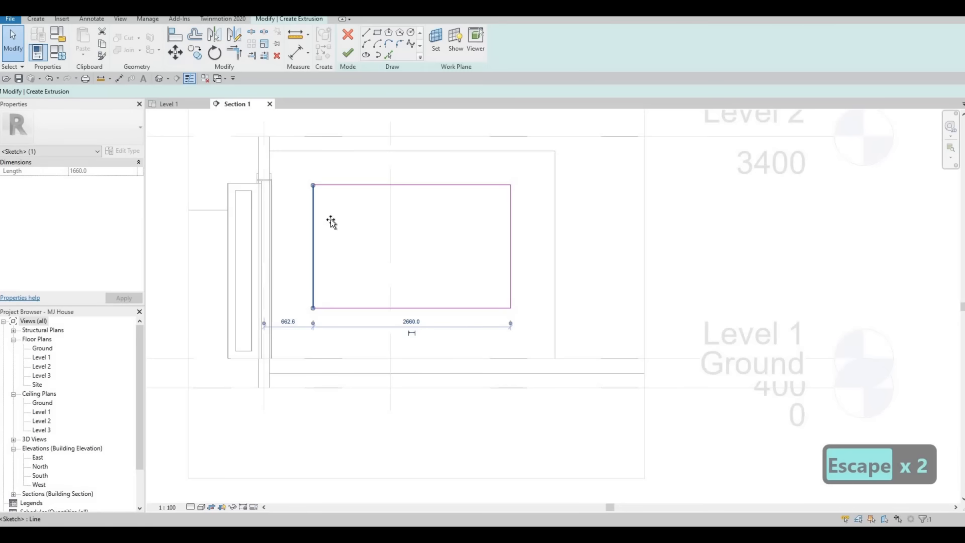
key("Escape")
key("Escape")
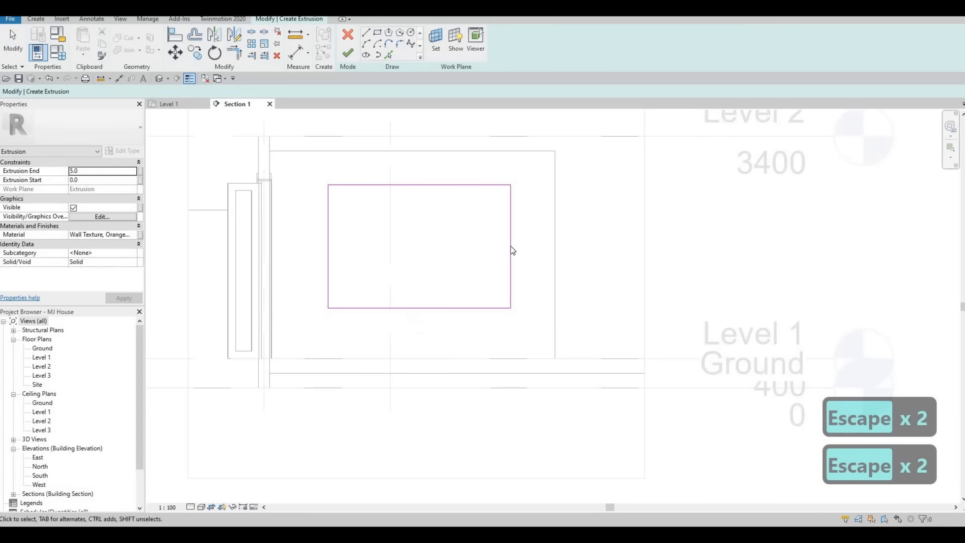
left_click(457, 315)
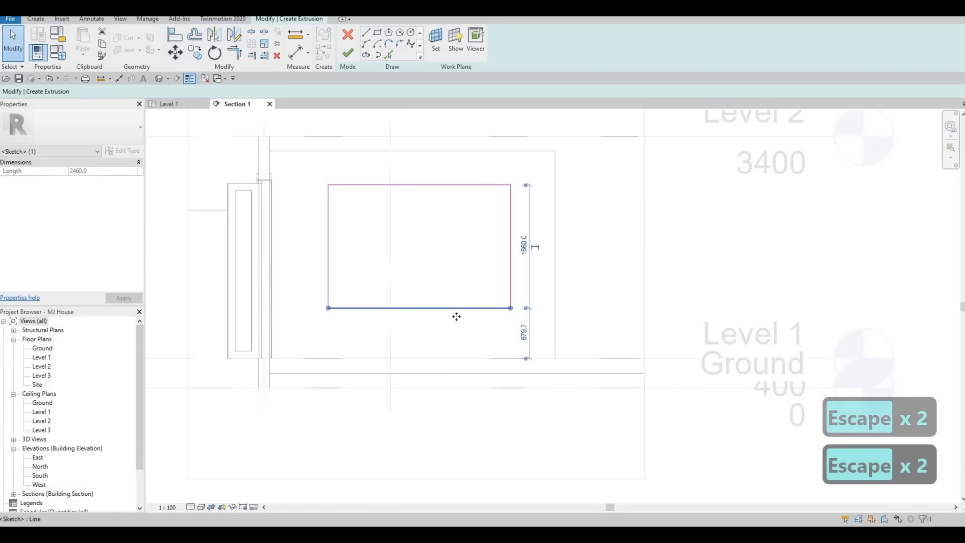
key("Escape")
left_click_drag(512, 231, 502, 231)
left_click_drag(511, 167, 514, 167)
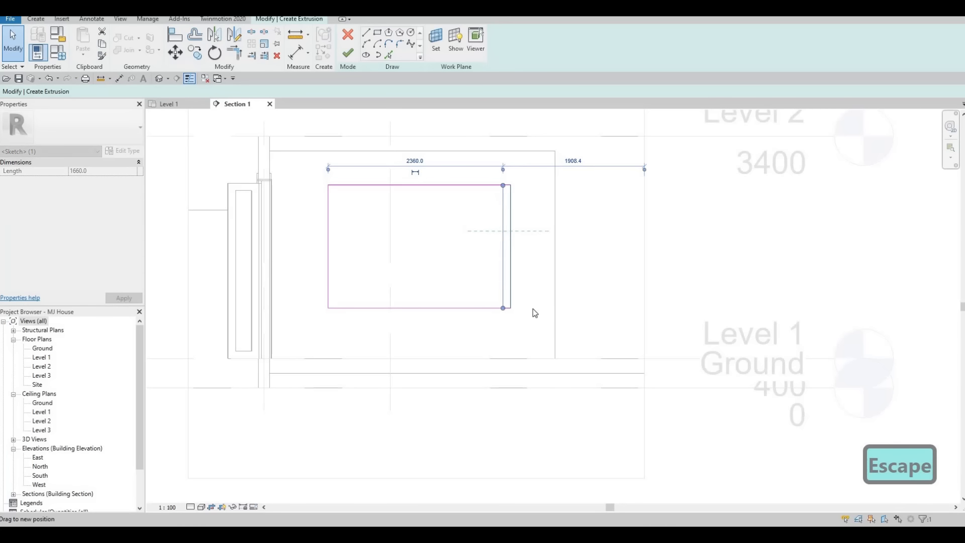
key("Escape")
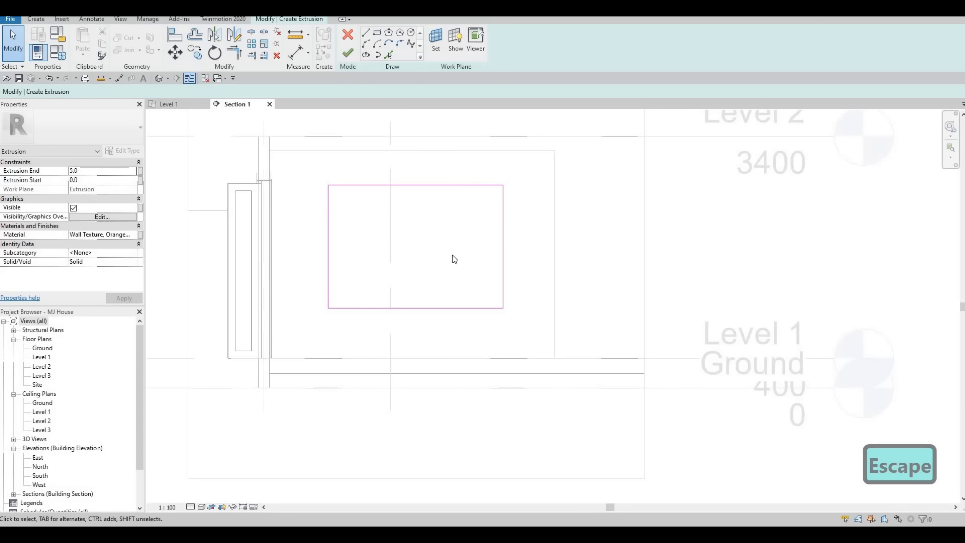
Step: Set Extrusion End to 50, apply Granite, Cut, Rough from AEC Stone materials, and finish the extrusion
left_click(99, 170)
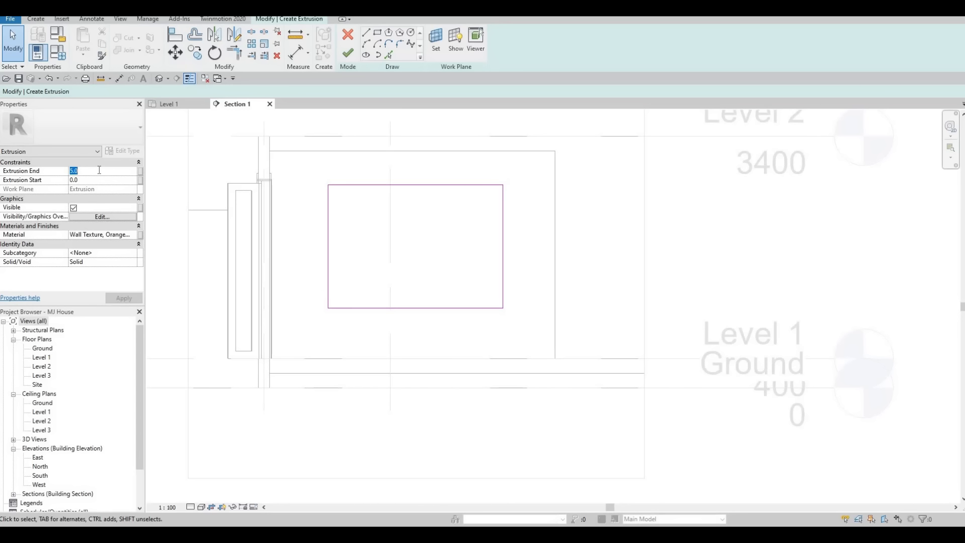
type("50")
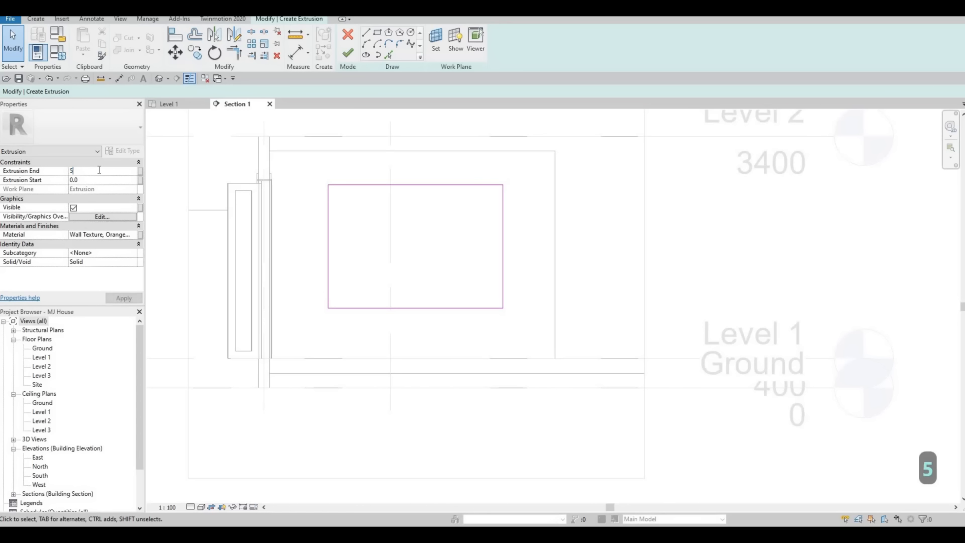
left_click(136, 236)
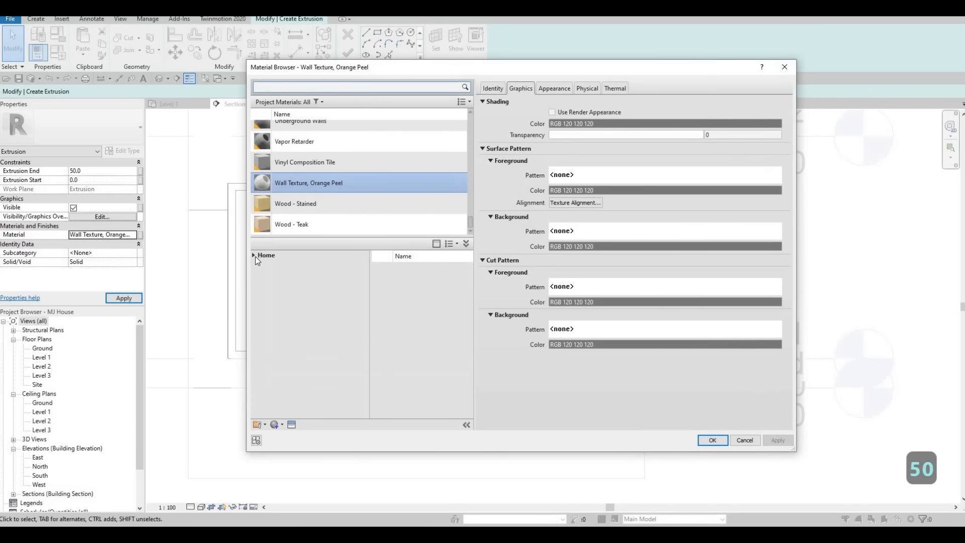
left_click(257, 274)
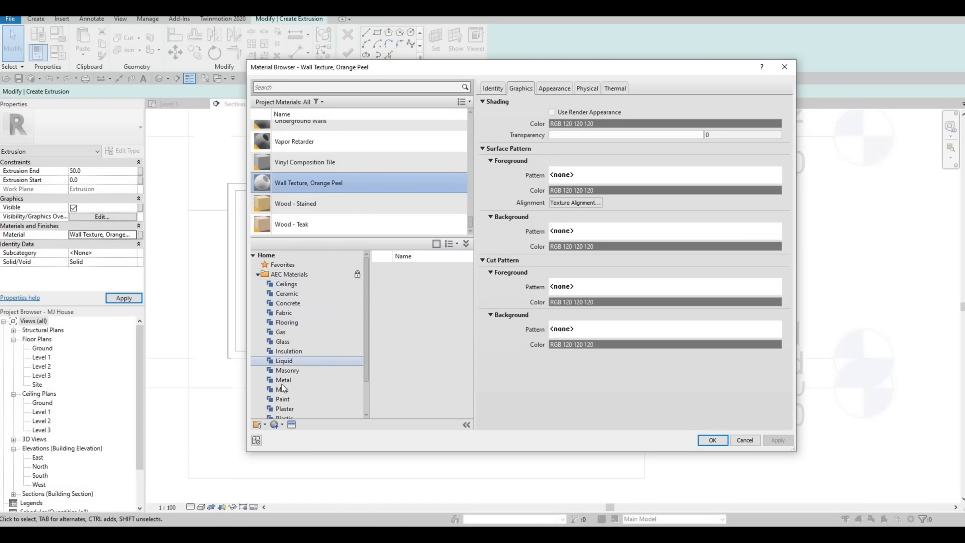
scroll(289, 386, "down", 3)
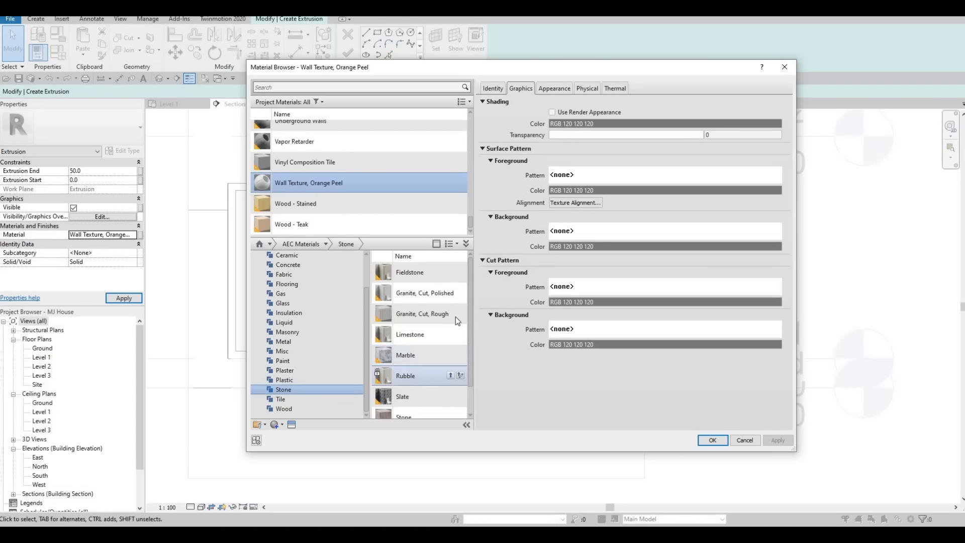
left_click(450, 313)
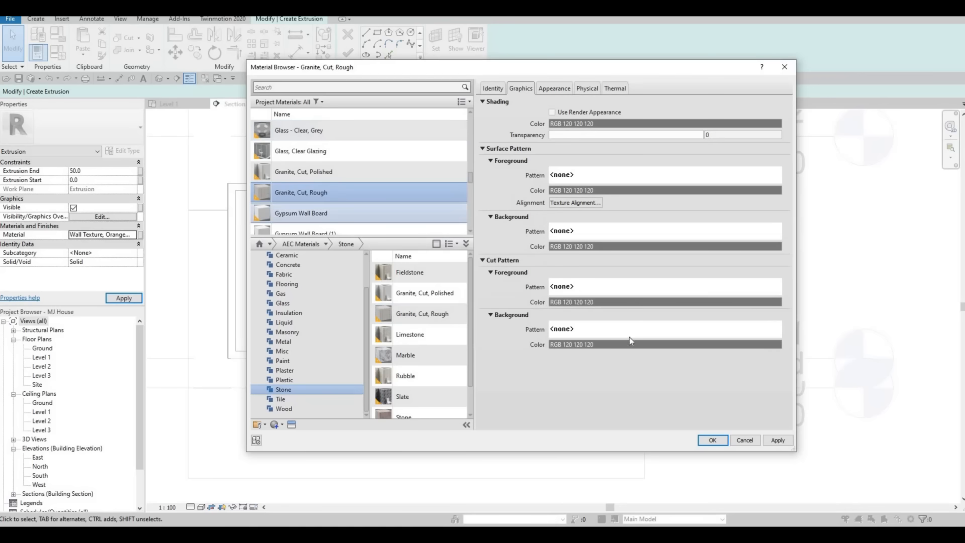
left_click(714, 441)
left_click(714, 440)
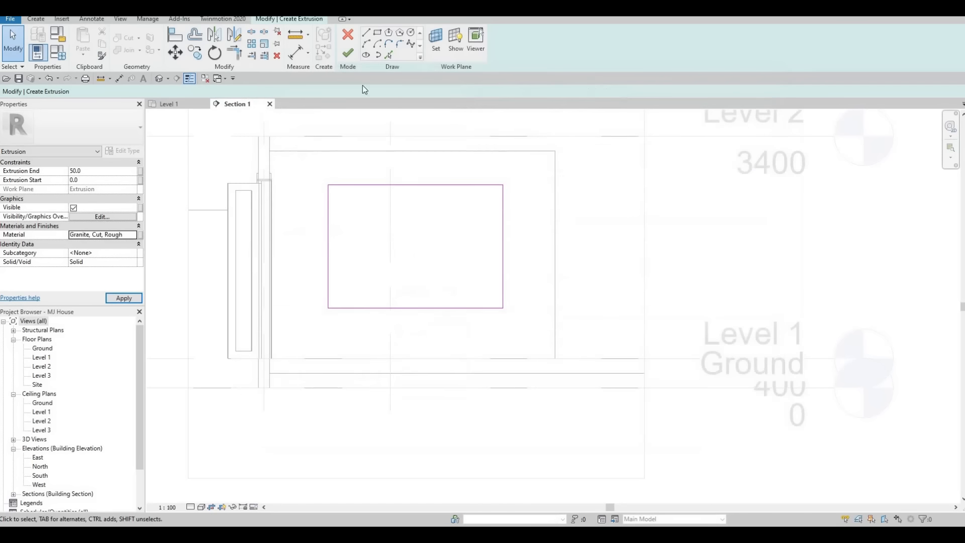
left_click(347, 53)
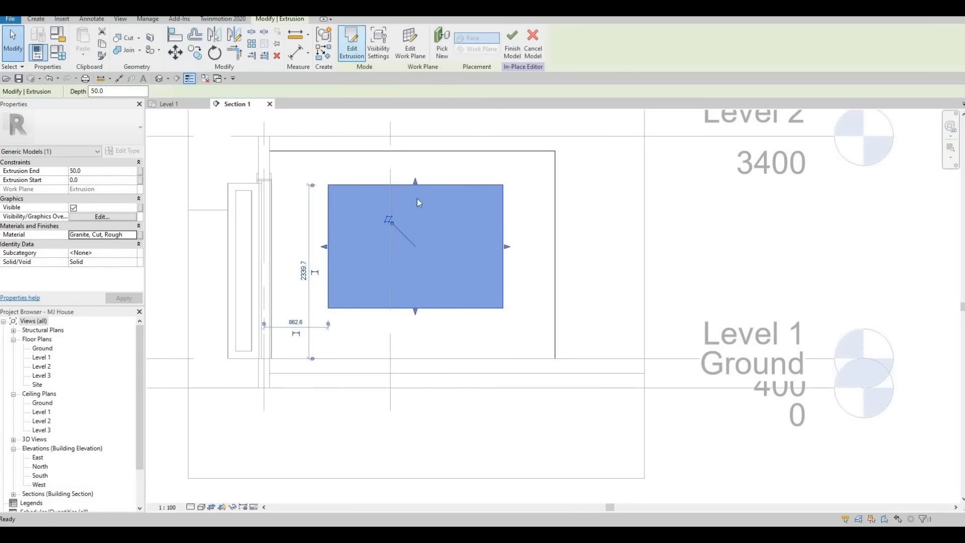
Step: Finish the in-place model and open the selected panel in a cropped 3D view (BX), orbiting around it
left_click(517, 44)
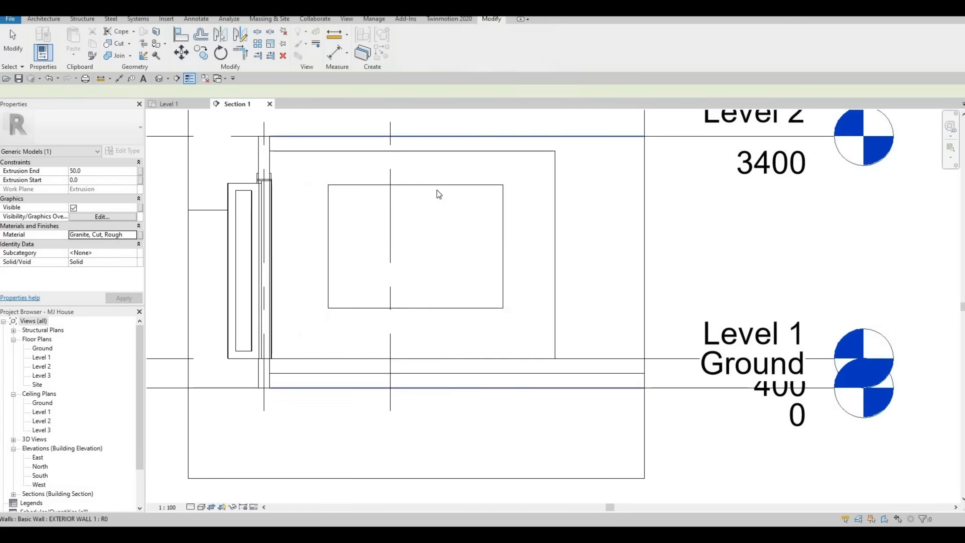
key("Escape")
key("Escape")
left_click(436, 189)
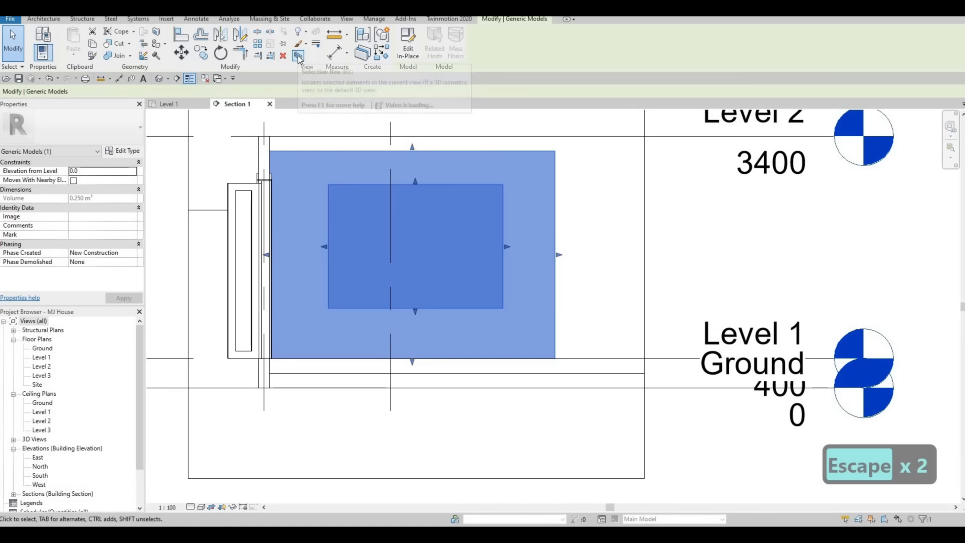
key("b")
key("x")
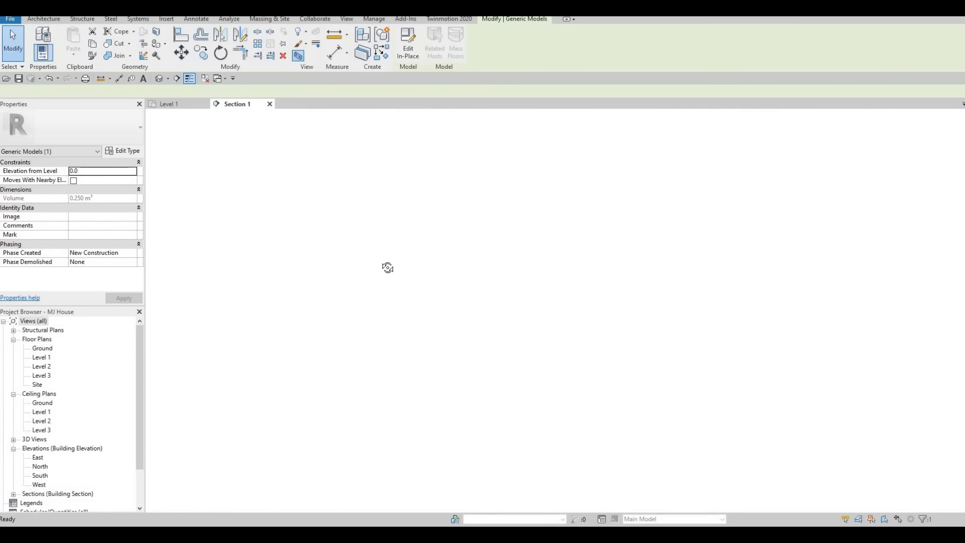
middle_click_drag(568, 370, 584, 339, "shift")
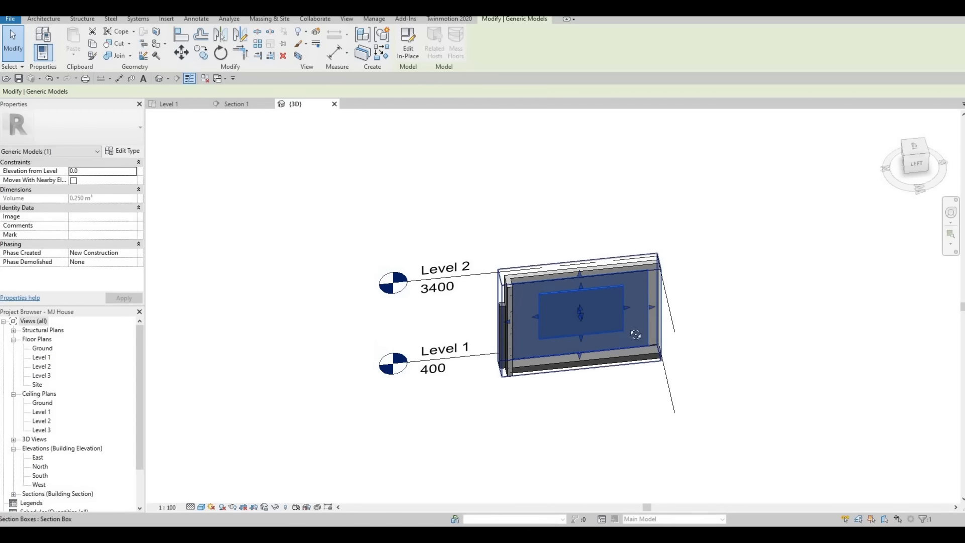
middle_click_drag(571, 305, 590, 321, "shift")
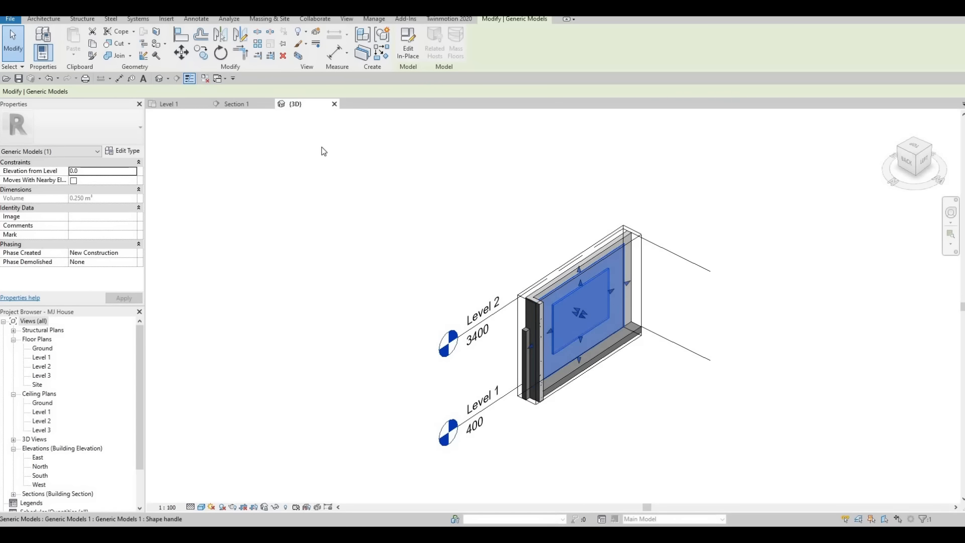
middle_click_drag(288, 121, 289, 115, "shift")
middle_click_drag(593, 322, 632, 373, "shift")
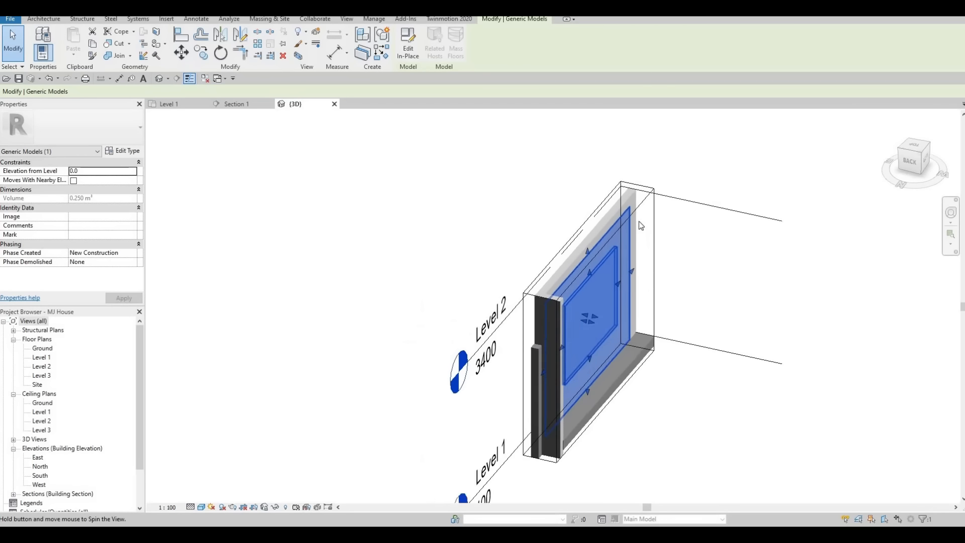
Step: Stretch the section box outward to reveal the room and sofa around the panel
left_click(619, 338)
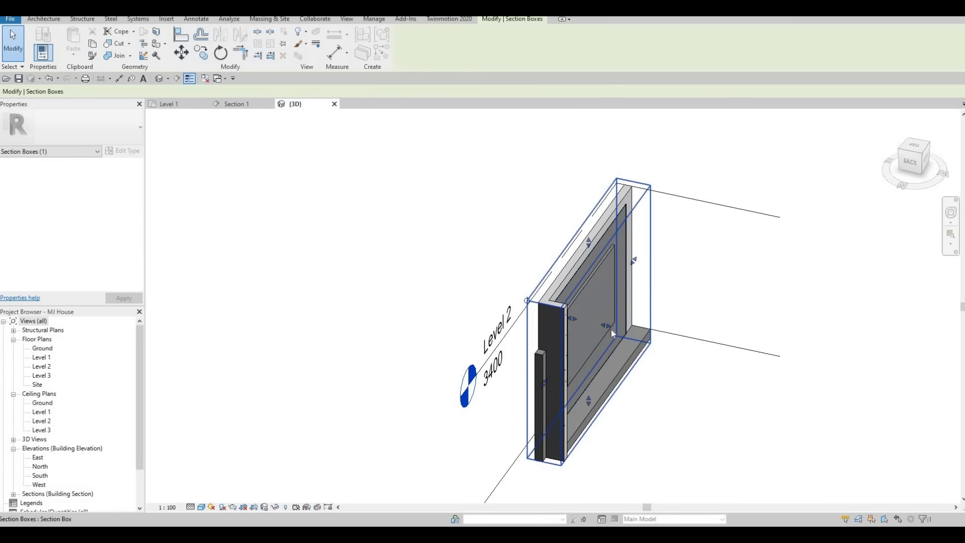
left_click_drag(607, 325, 636, 394)
middle_click_drag(625, 365, 631, 357, "shift")
left_click_drag(666, 383, 669, 388)
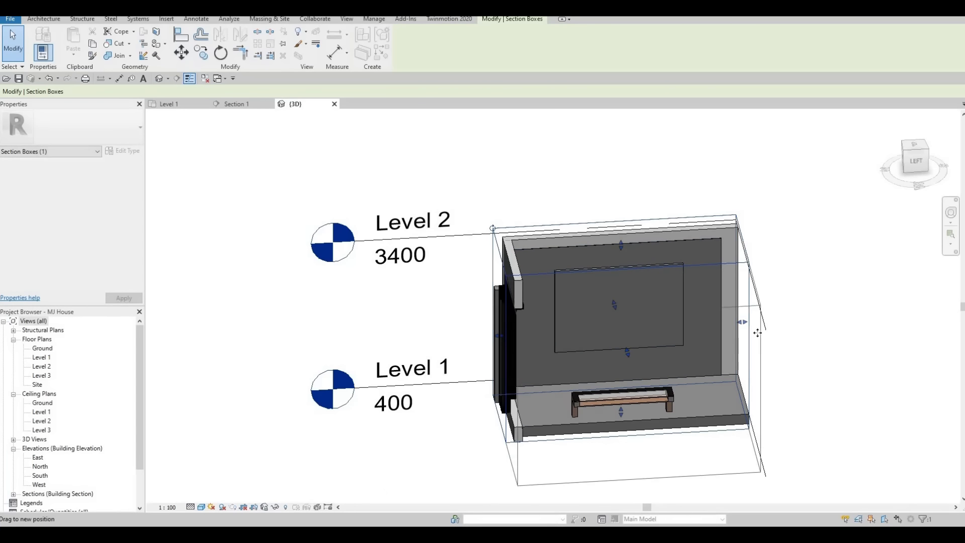
left_click_drag(749, 344, 772, 343)
middle_click_drag(633, 326, 634, 376, "shift")
scroll(698, 354, "up", 2)
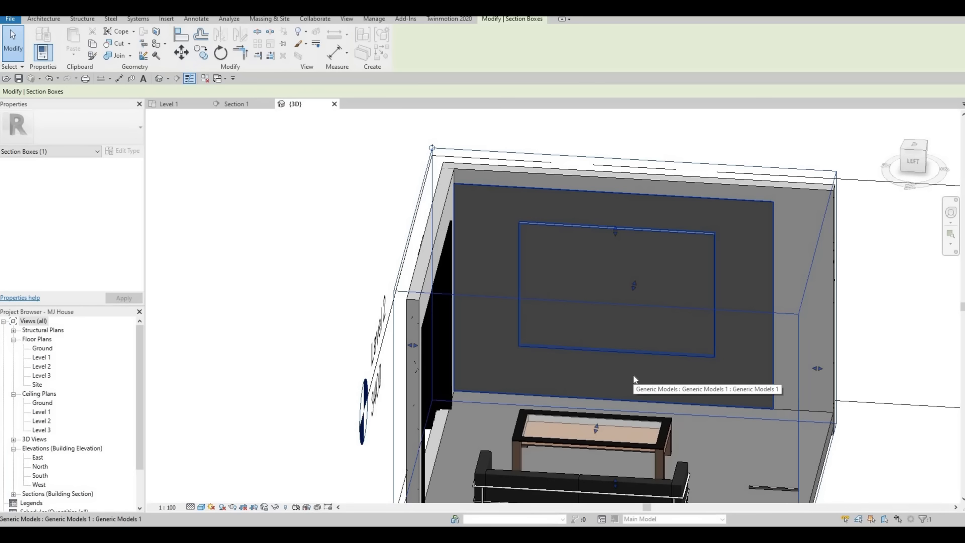
middle_click_drag(561, 366, 571, 233, "shift")
Step: Drag the wall panel's grip to reshape it, then return to Section 1
left_click(647, 343)
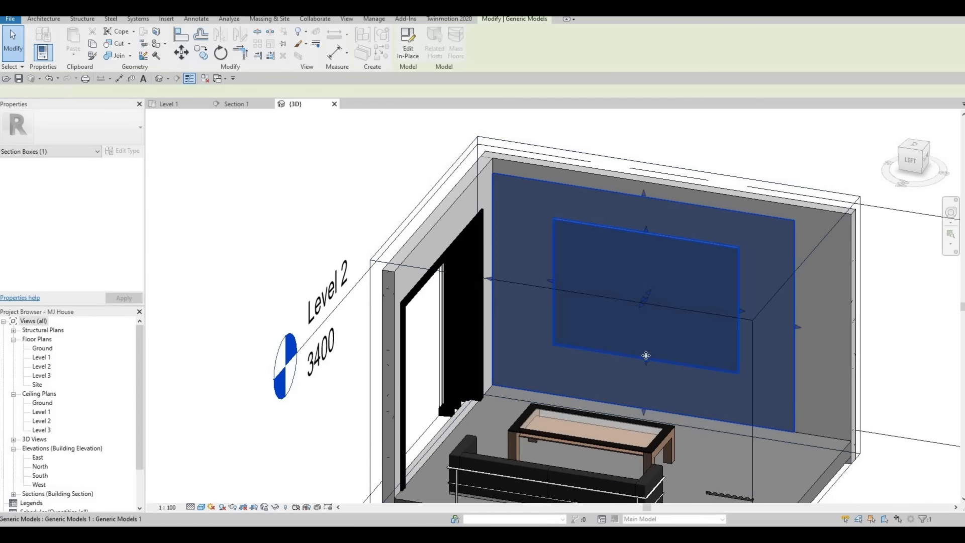
left_click_drag(647, 358, 630, 353)
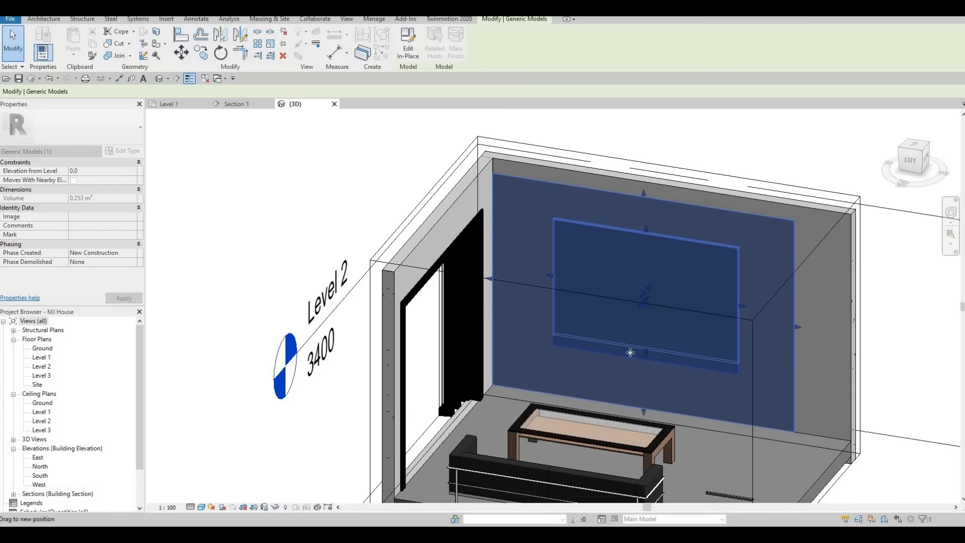
left_click_drag(562, 344, 564, 358)
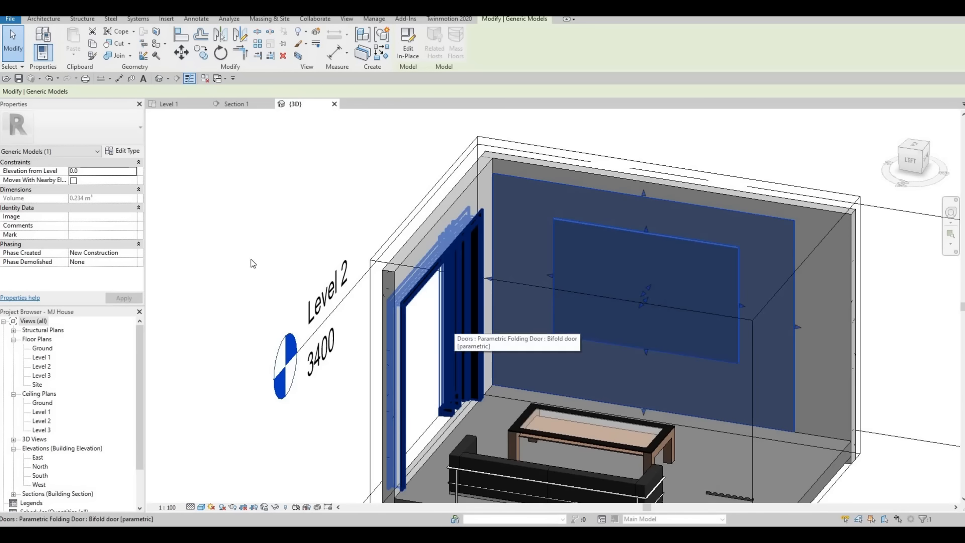
left_click(246, 108)
Step: Reopen the wall panel model with Edit In-Place and start a new extrusion on a picked plane
key("Escape")
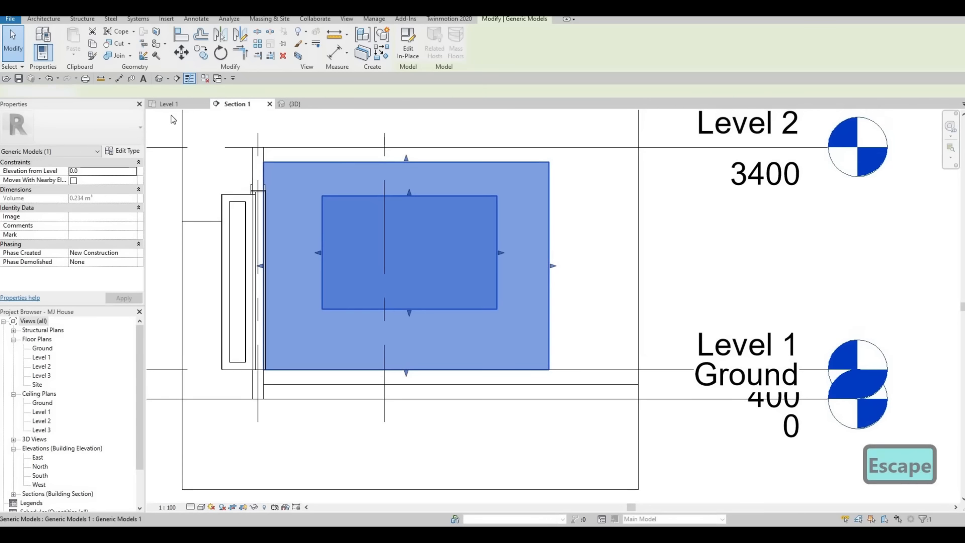
key("Escape")
key("Escape")
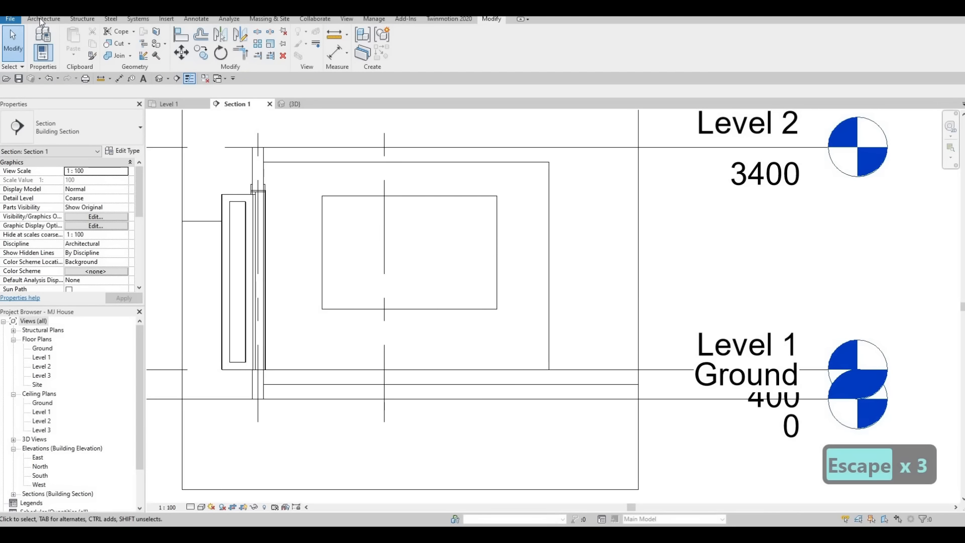
left_click(41, 20)
key("Escape")
key("Escape")
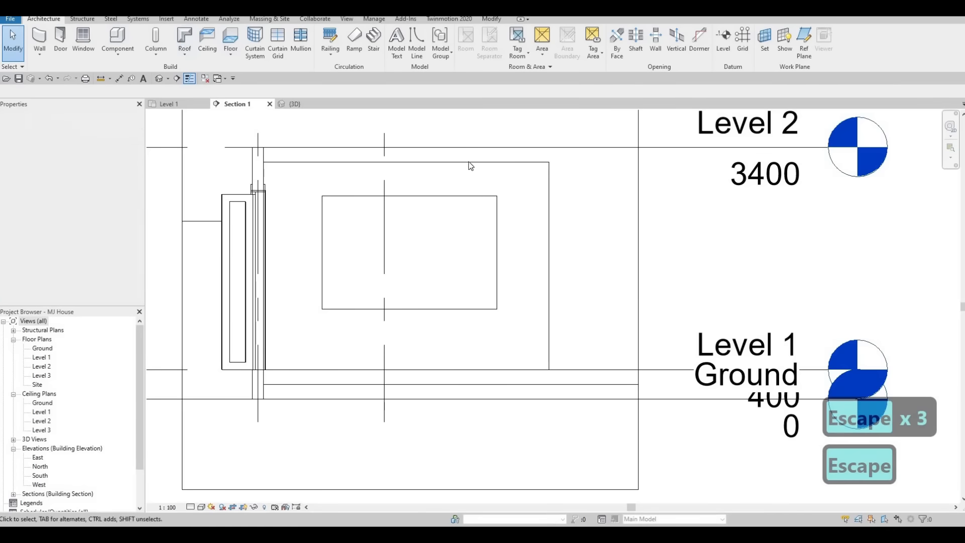
left_click(446, 149)
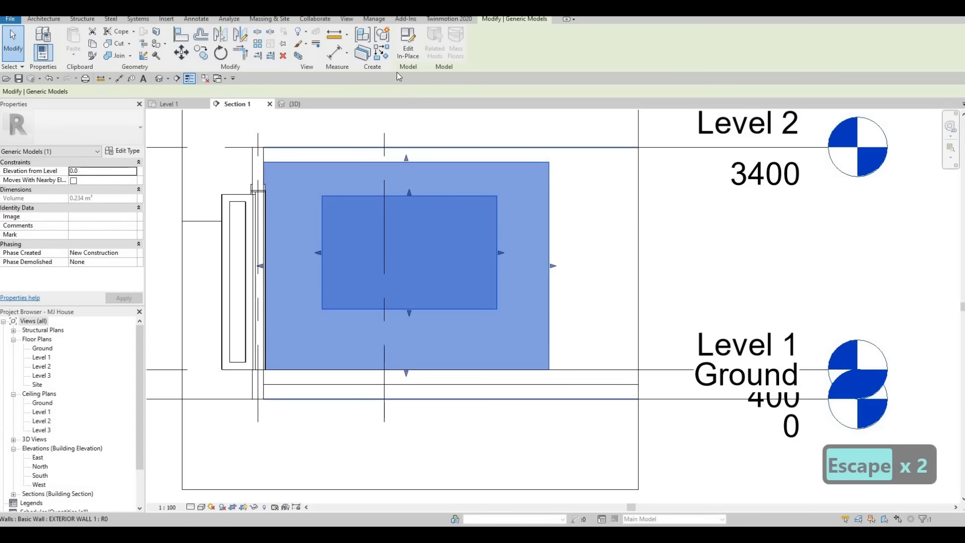
left_click(408, 43)
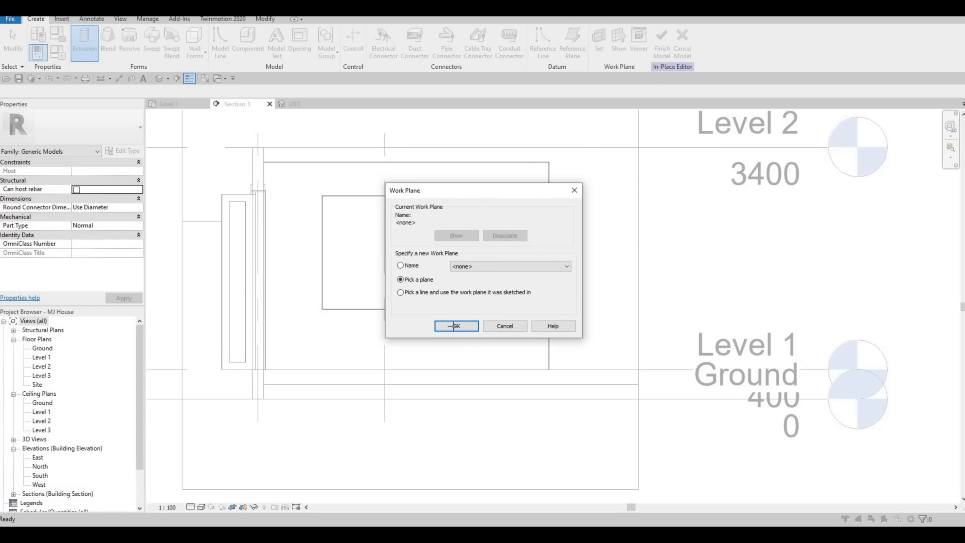
key("Return")
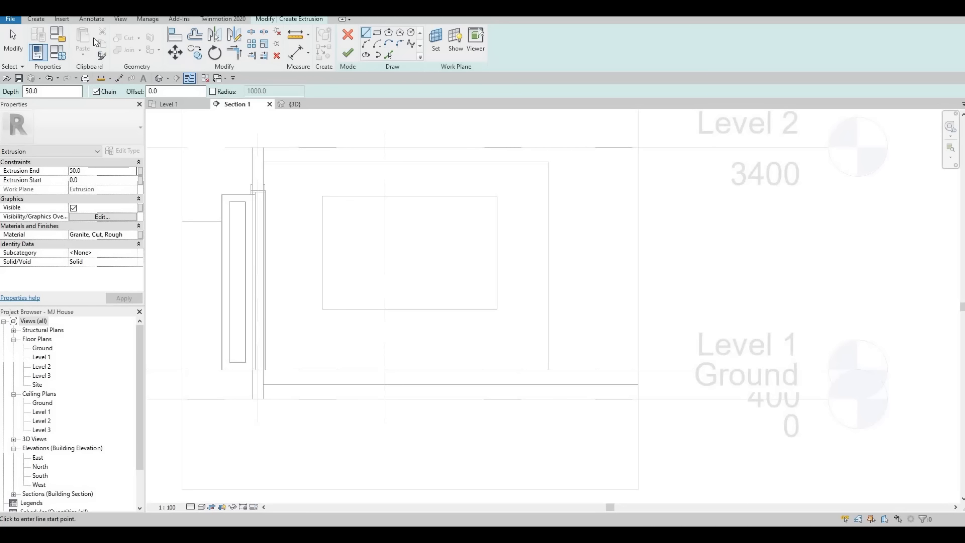
left_click(36, 19)
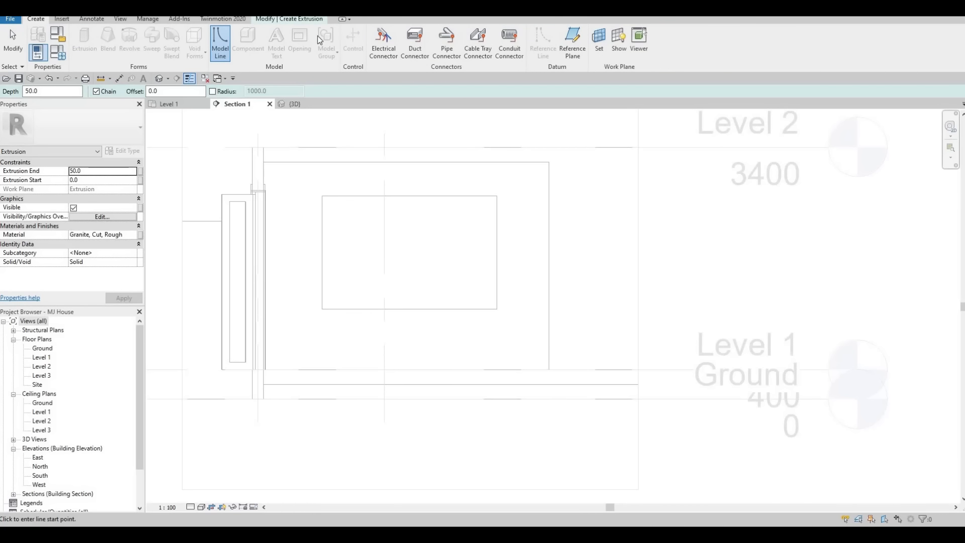
left_click(300, 19)
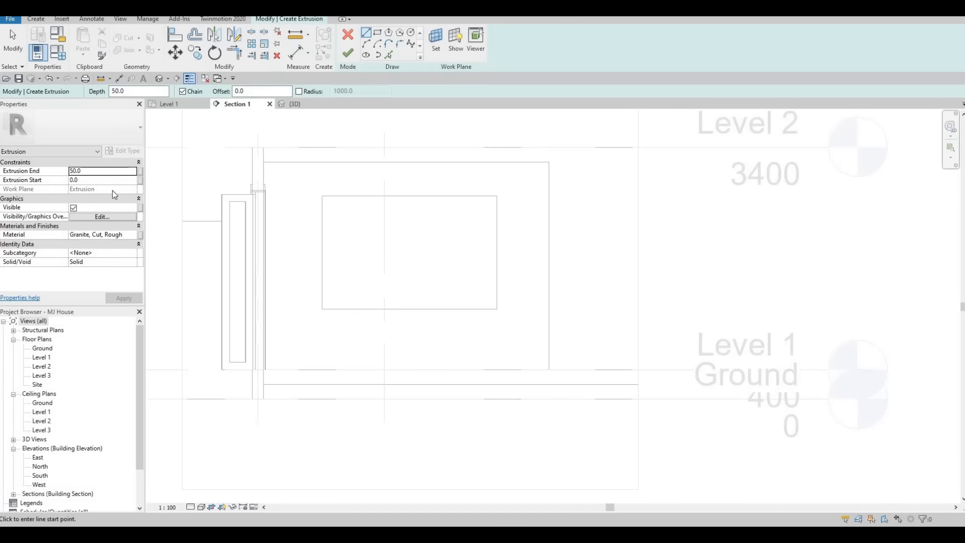
Step: Set the new extrusion's material to Ash from the AEC Wood materials
left_click(137, 235)
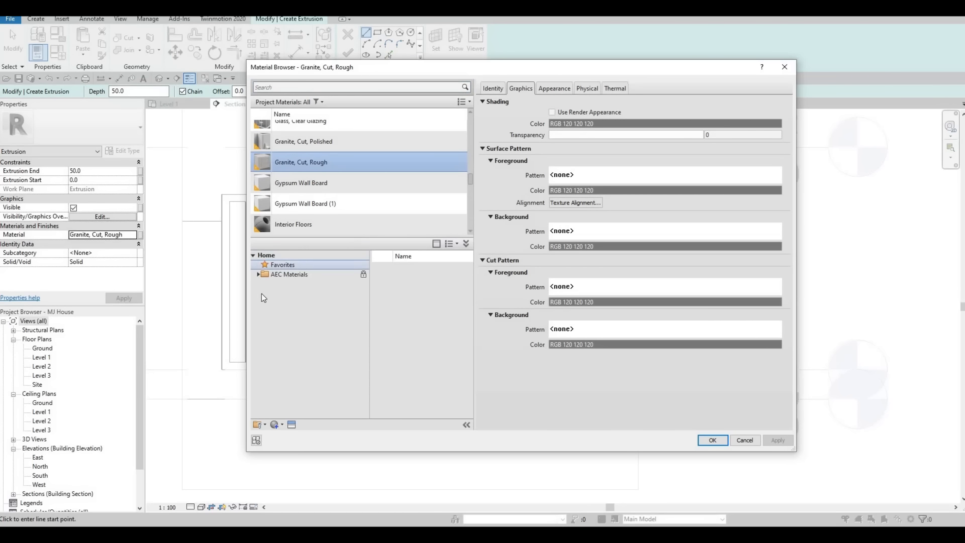
left_click(258, 275)
scroll(294, 397, "down", 2)
left_click(289, 408)
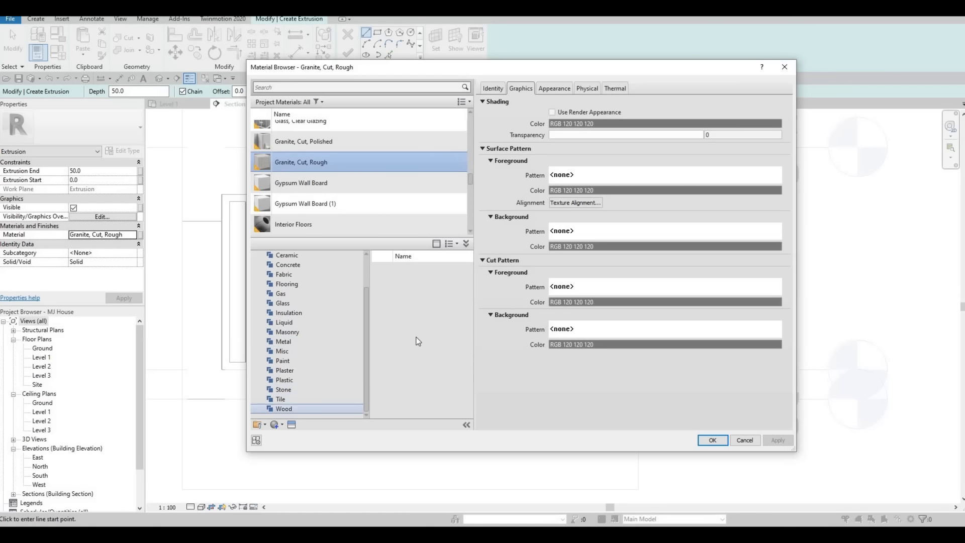
mouse_move(451, 273)
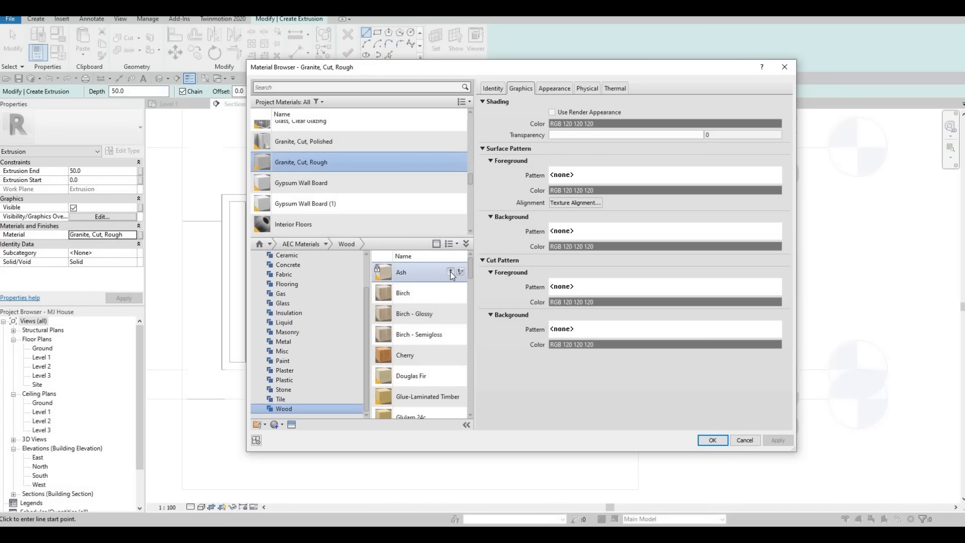
left_click(451, 272)
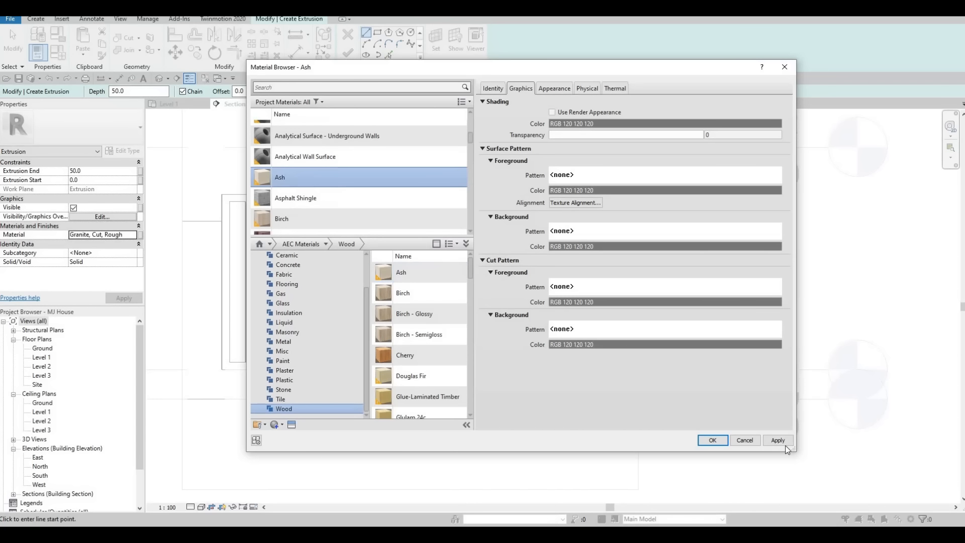
left_click(712, 441)
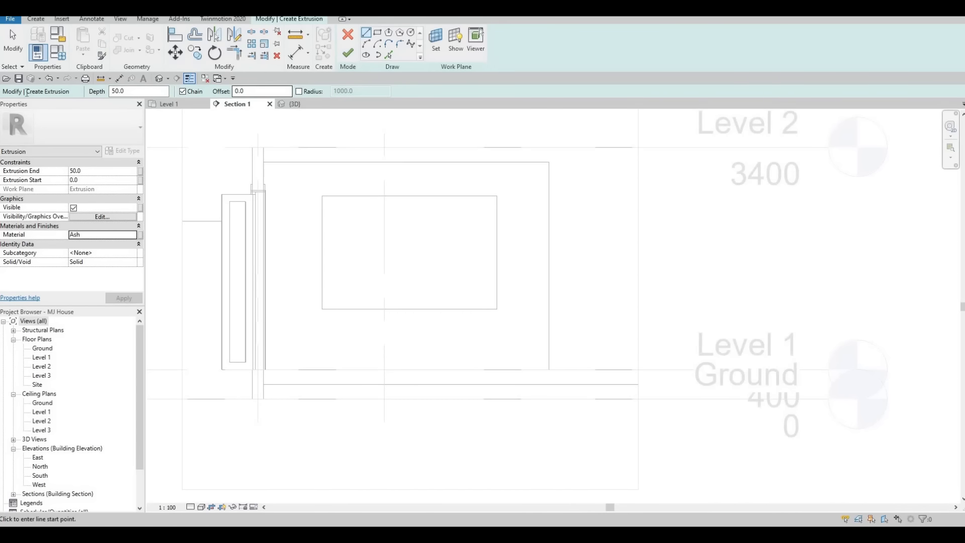
Step: Set the extrusion depth to 400
left_click(123, 91)
type("200")
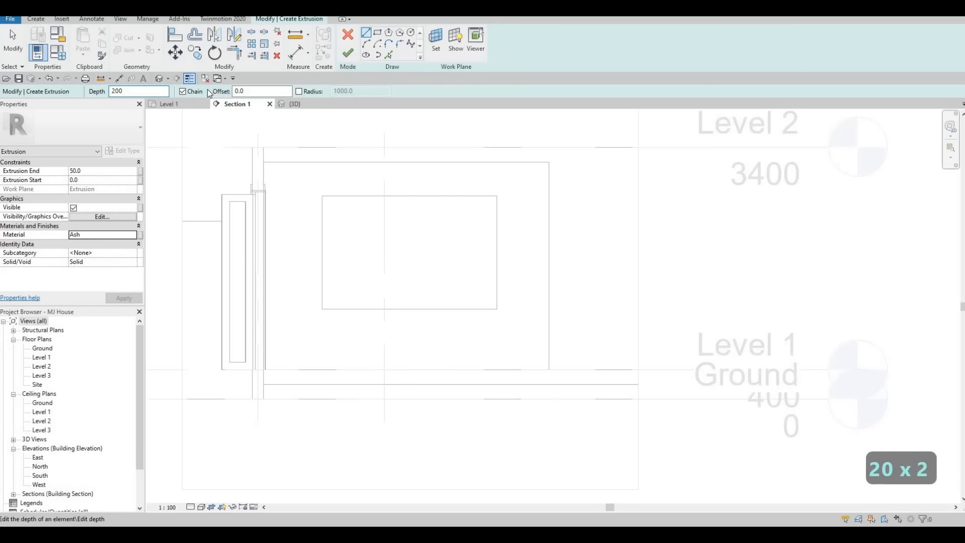
key("Return")
type("400")
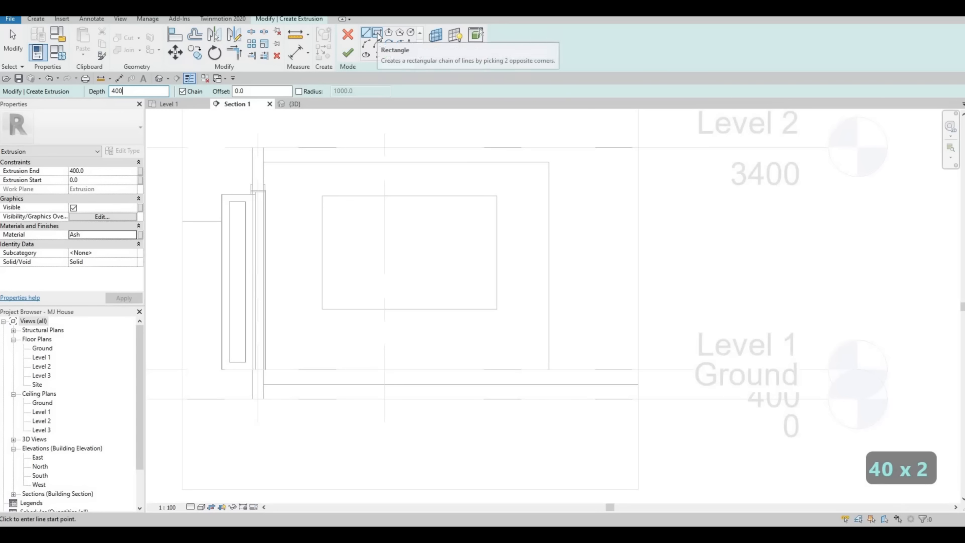
Step: Sketch a rectangle from the panel's top-right corner down to Level 1
left_click(377, 33)
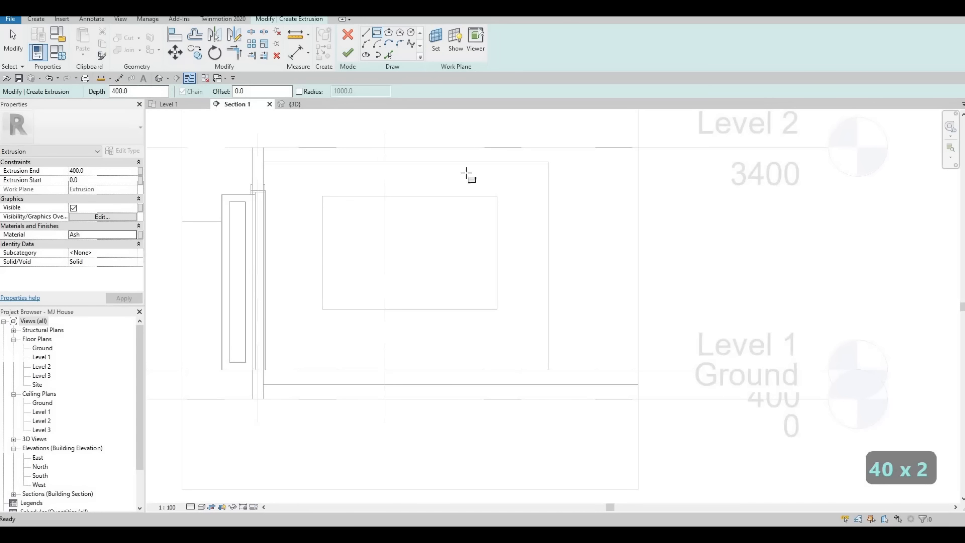
left_click(549, 162)
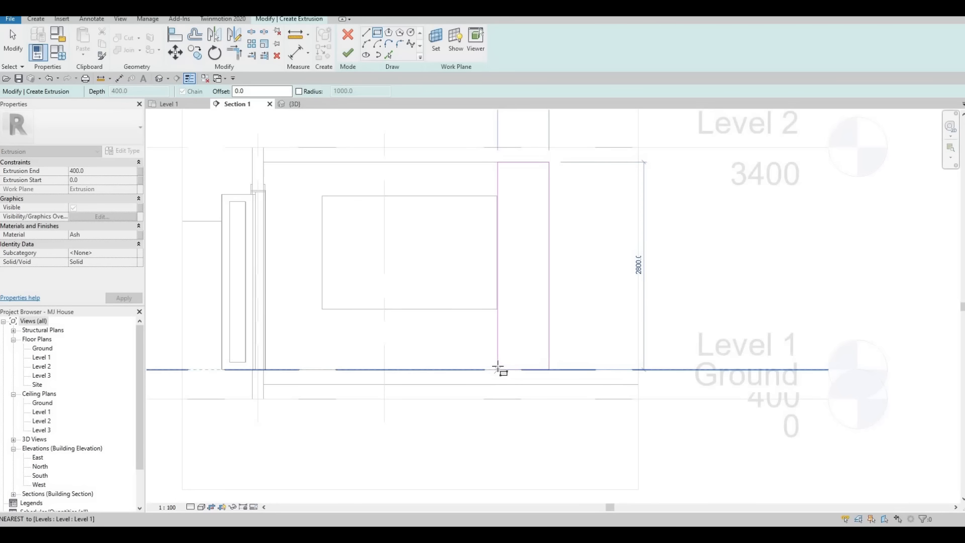
left_click(498, 369)
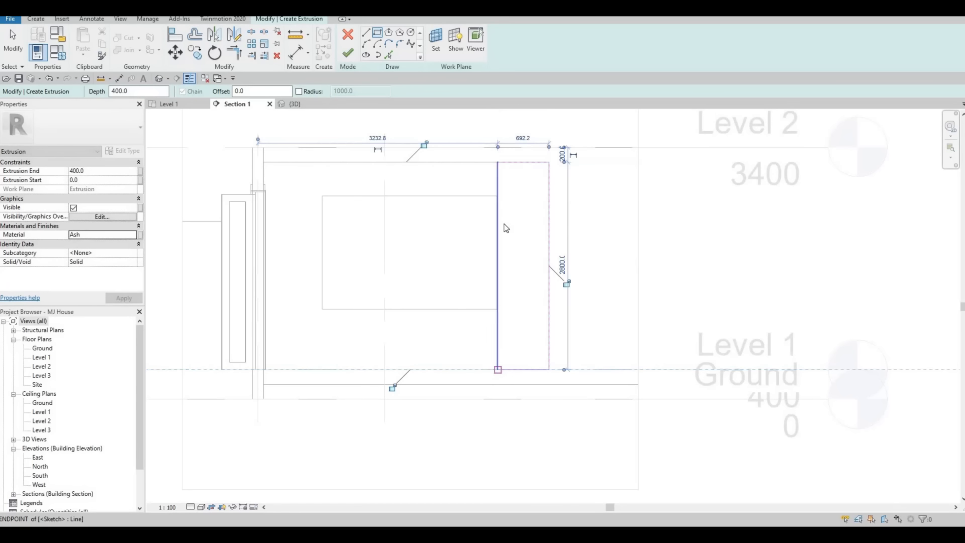
scroll(504, 227, "up", 5)
key("Escape")
key("Escape")
key("Escape")
Step: Align the sketch's side line to the wall face using AL
key("a")
key("l")
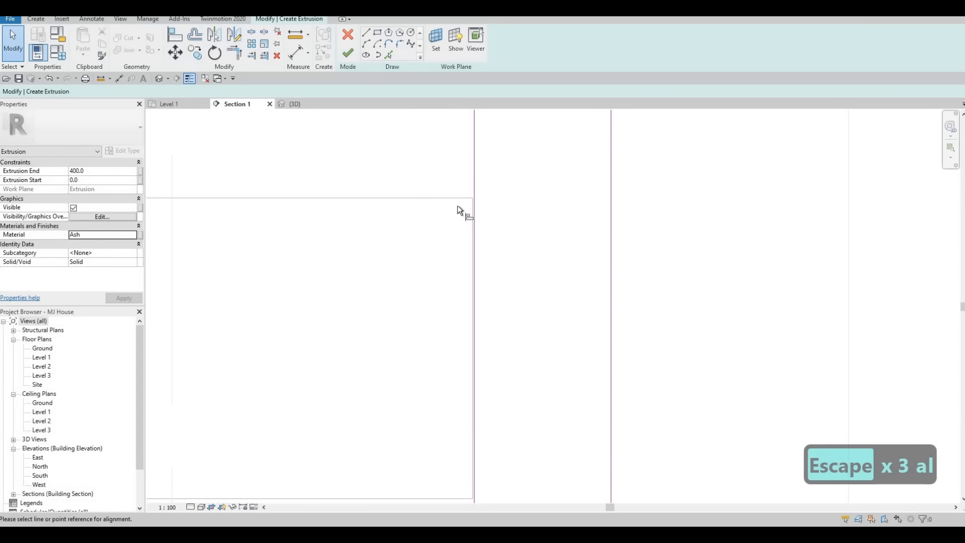
scroll(457, 205, "up", 2)
left_click(461, 197)
left_click(461, 192)
scroll(484, 217, "down", 4)
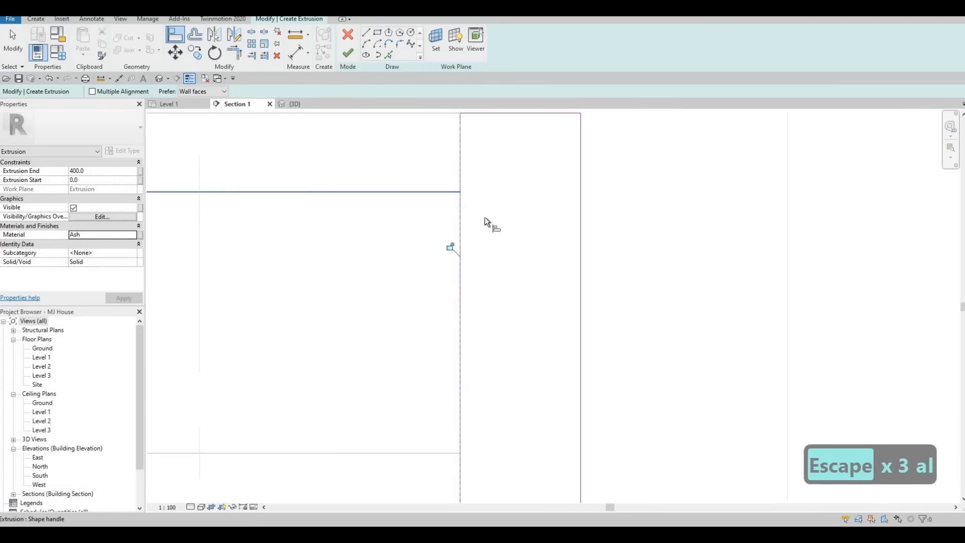
key("Escape")
key("Escape")
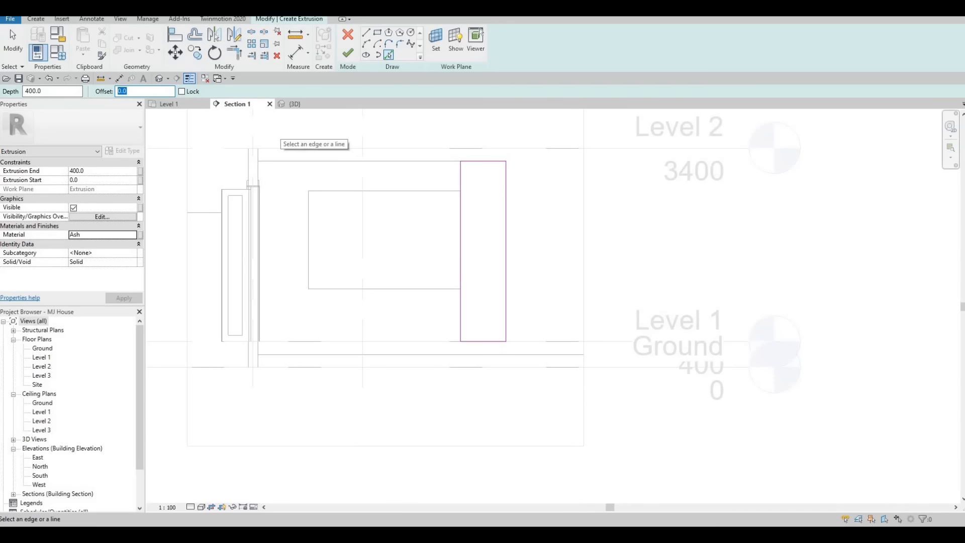
Step: Add sketch lines offset 25 inside the frame's edges, including the top, right and bottom
type("25")
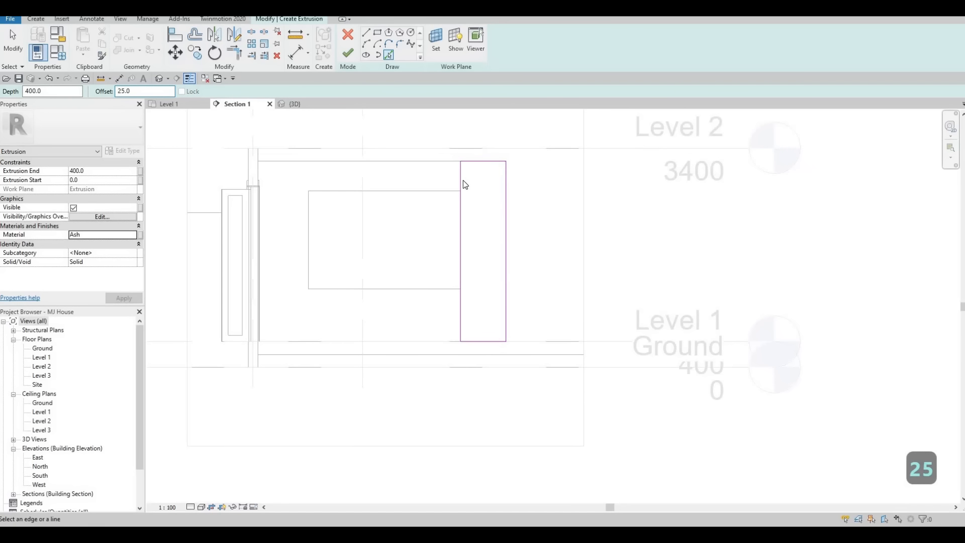
left_click(478, 161)
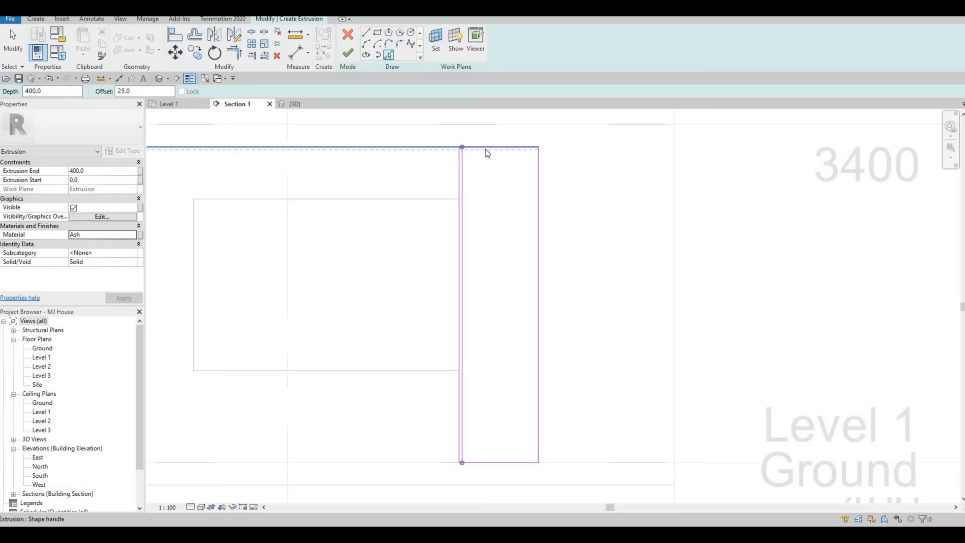
scroll(488, 153, "up", 2)
left_click(555, 172)
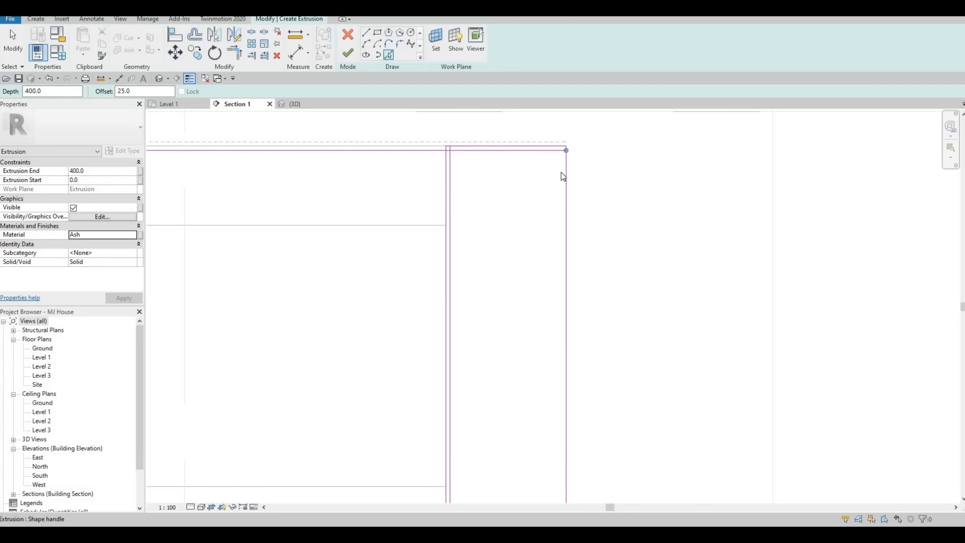
left_click(558, 201)
scroll(538, 311, "down", 2)
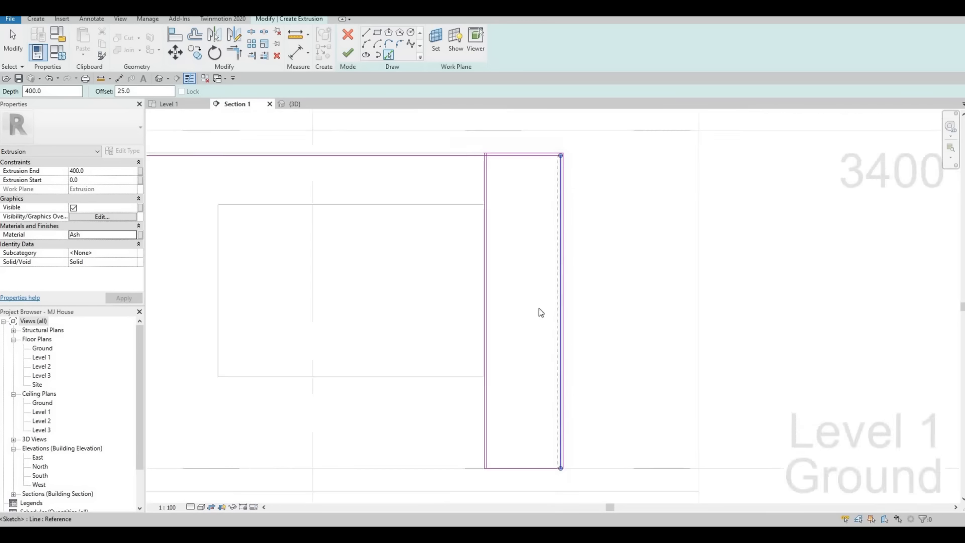
scroll(530, 340, "up", 2)
left_click(514, 263)
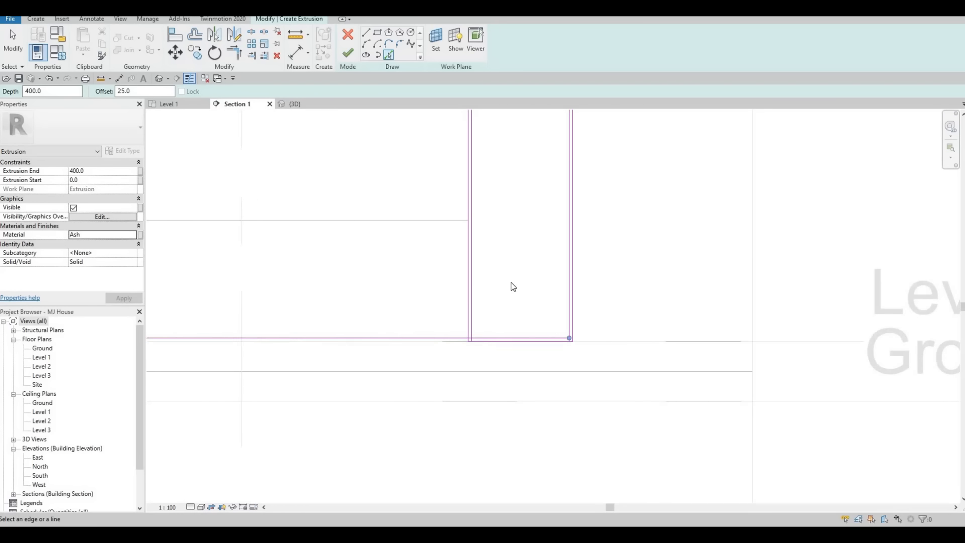
scroll(512, 285, "down", 3)
key("Escape")
key("Escape")
key("Escape")
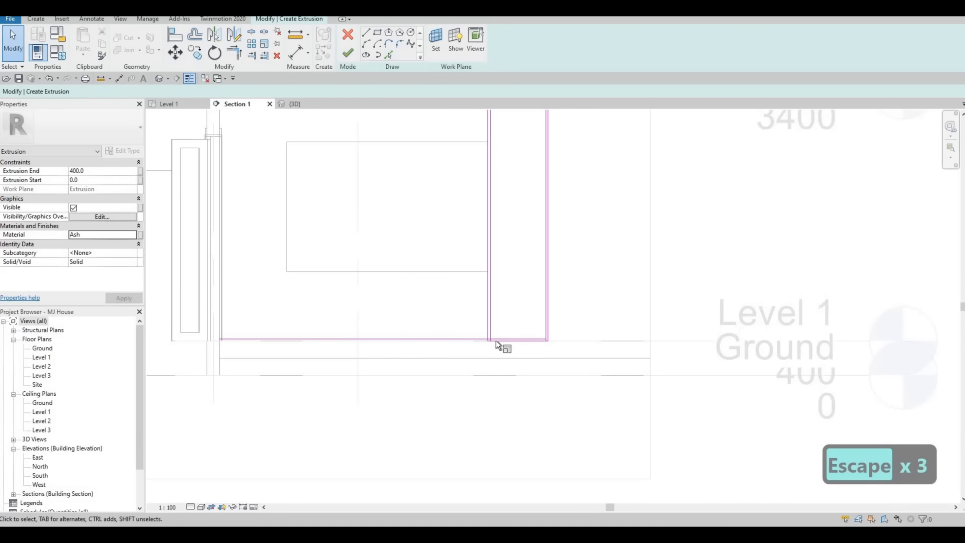
Step: Inspect the inner offset sketch lines, abandoning a started Scale command
key("r")
key("e")
scroll(494, 337, "up", 3)
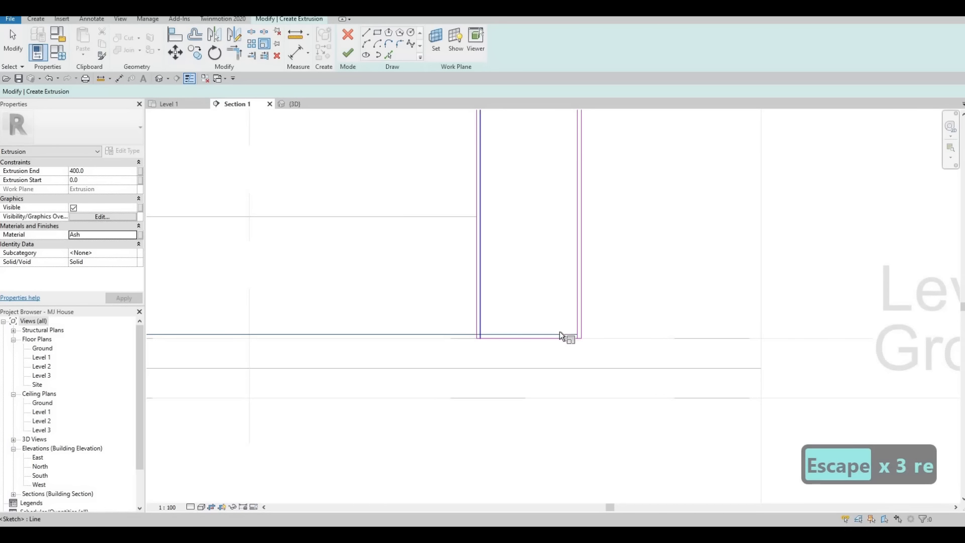
left_click(578, 318)
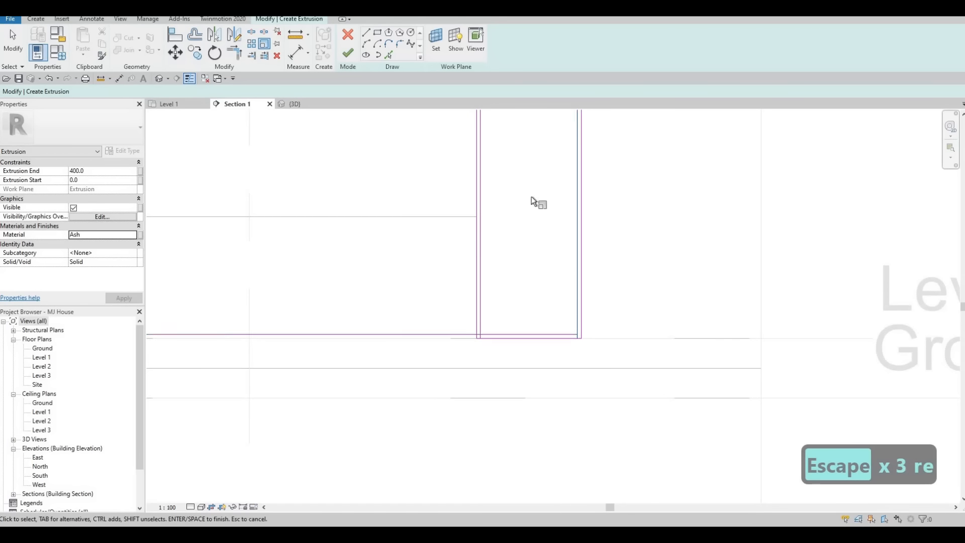
scroll(512, 194, "down", 3)
scroll(481, 197, "up", 4)
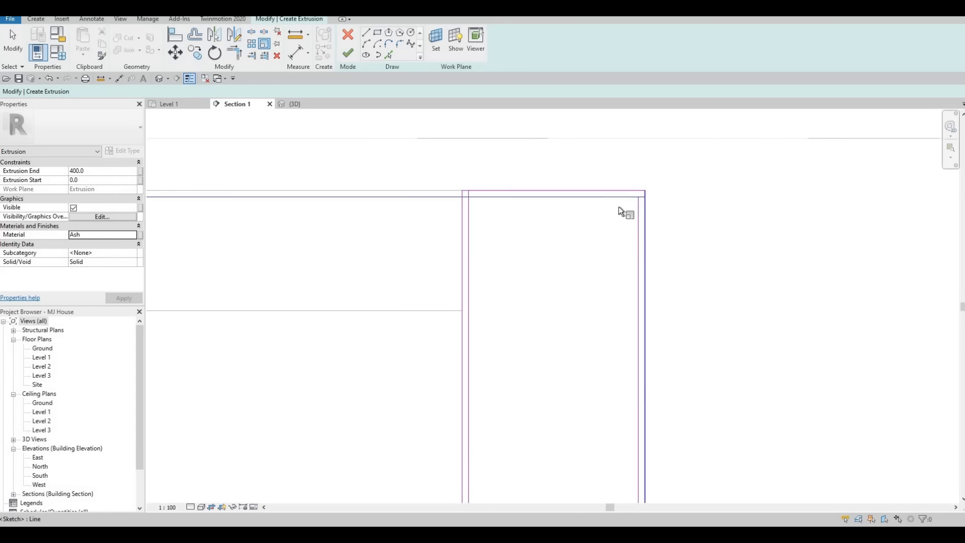
key("Escape")
key("Escape")
key("Escape")
middle_click_drag(490, 204, 505, 179)
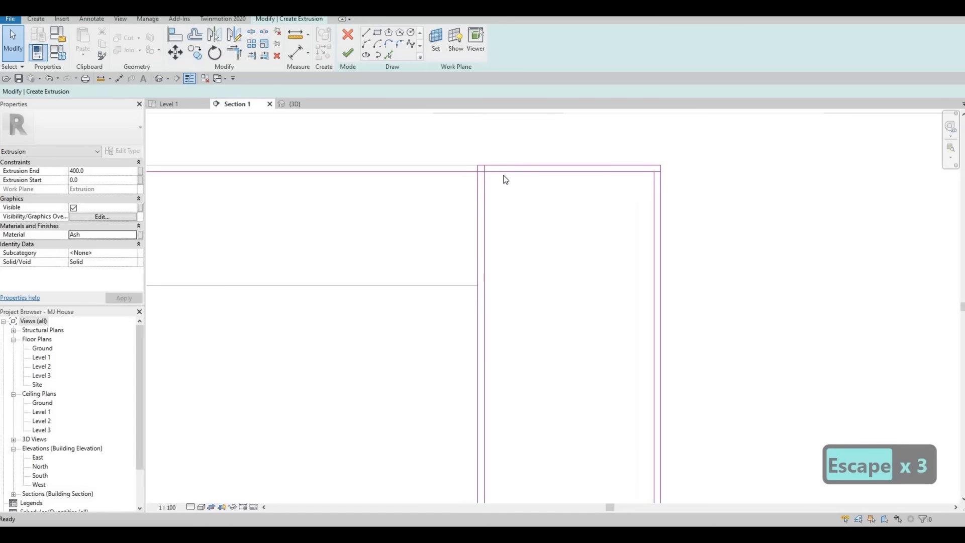
left_click(497, 185)
key("Escape")
key("Escape")
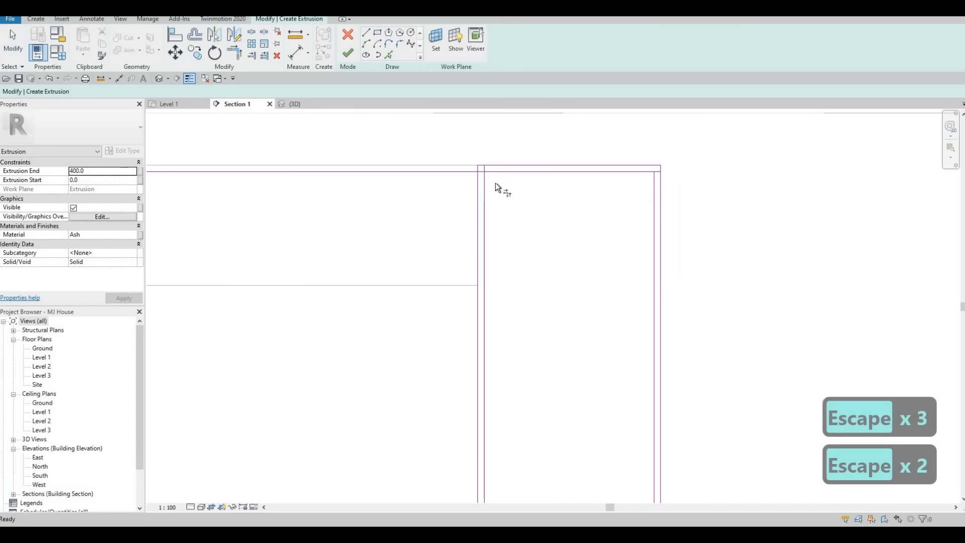
Step: Trim the inner top, side and bottom sketch lines into clean closed corners
key("t")
key("r")
left_click(485, 182)
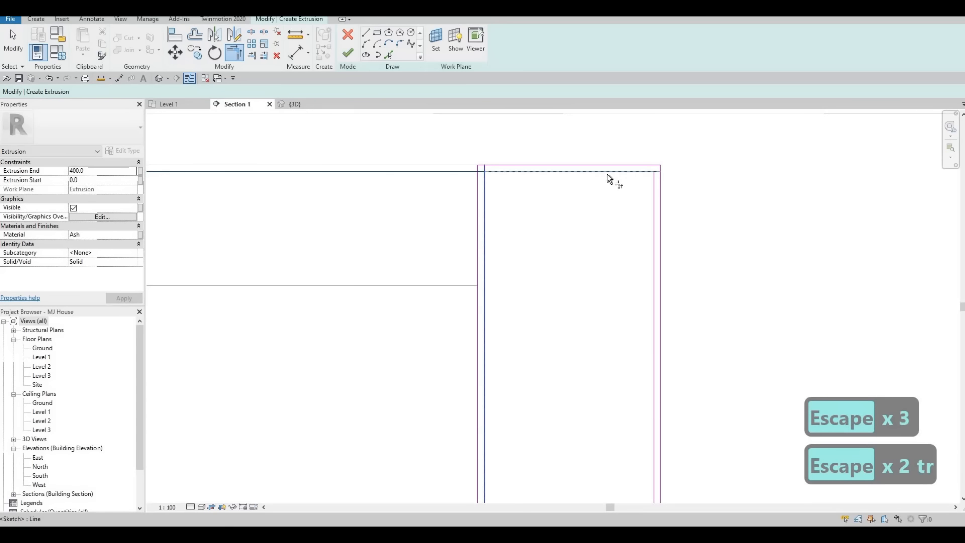
left_click(611, 173)
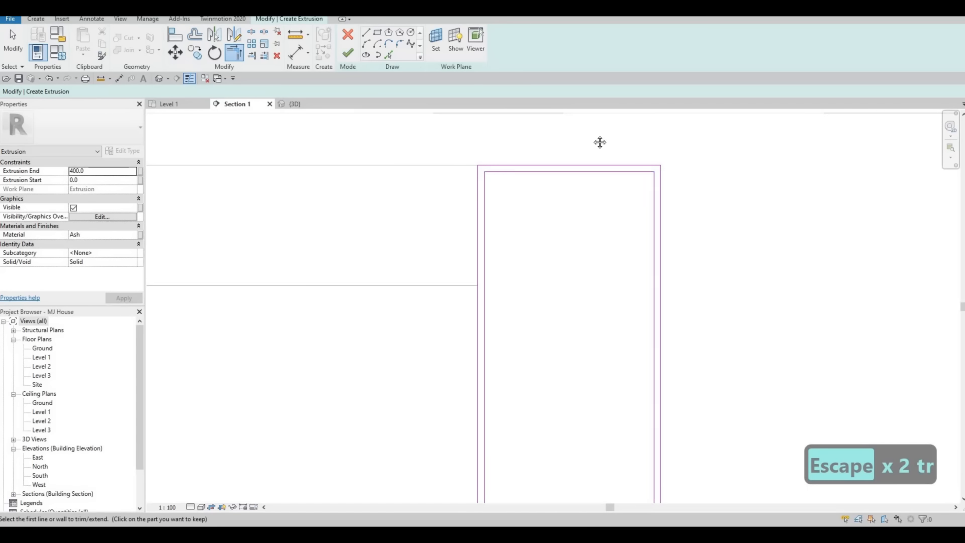
scroll(619, 236, "down", 4)
scroll(618, 239, "up", 6)
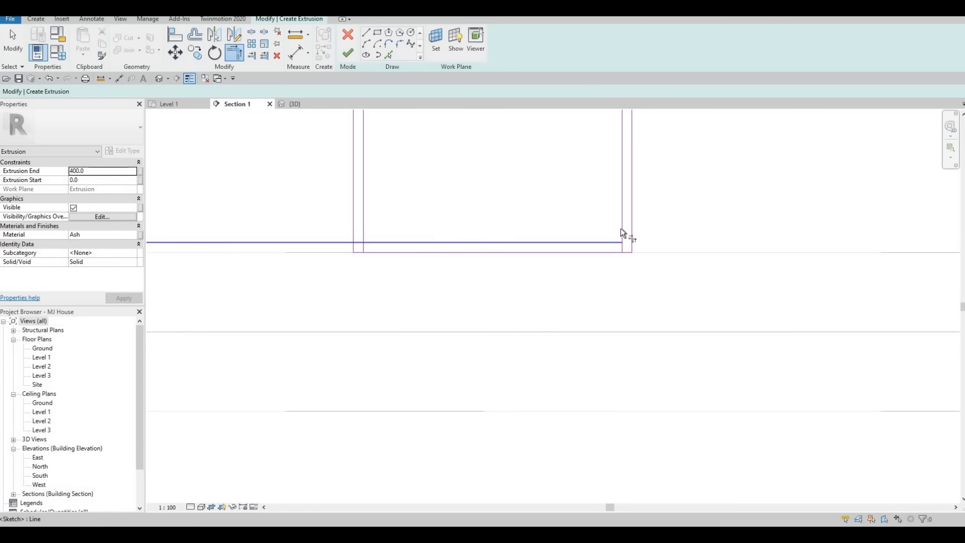
left_click(402, 243)
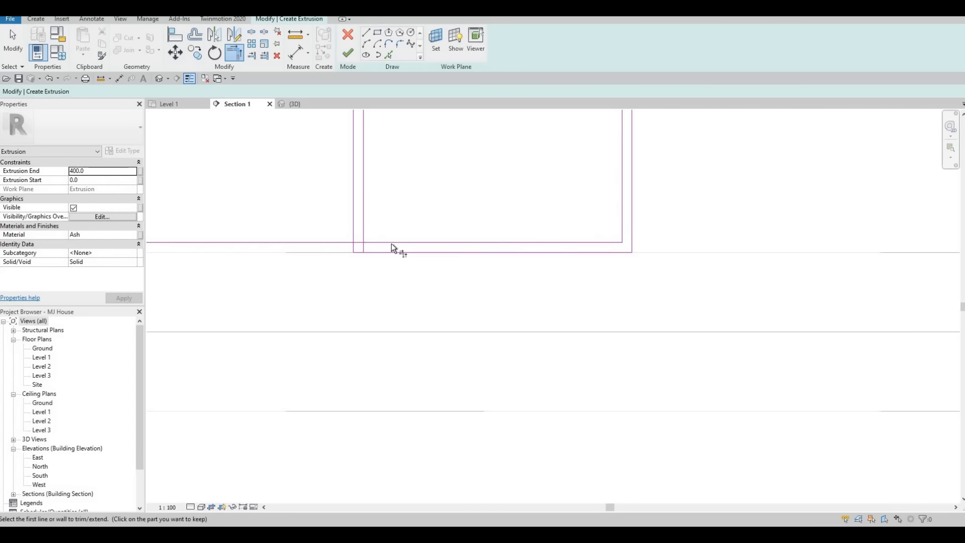
left_click(365, 221)
scroll(469, 274, "down", 3)
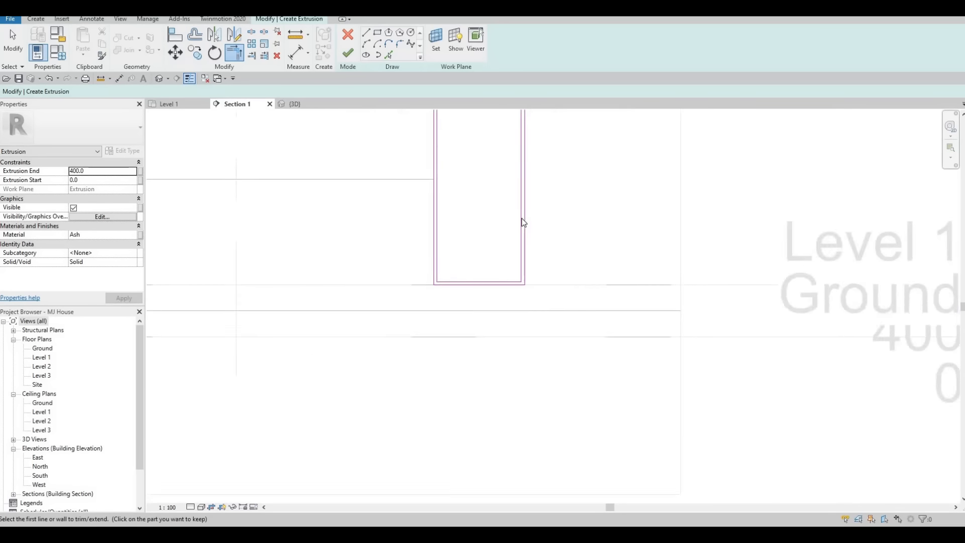
scroll(523, 223, "down", 2)
key("Escape")
key("Escape")
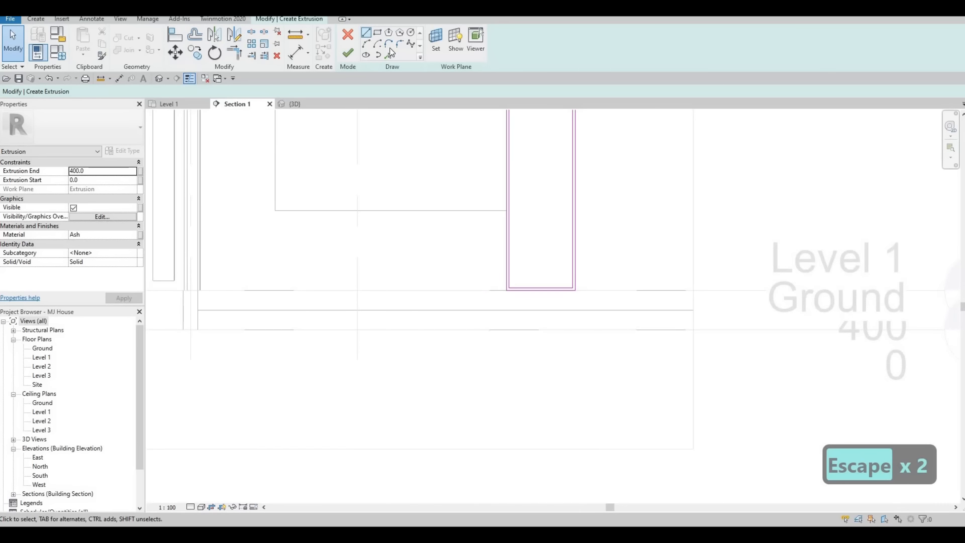
Step: Draw a horizontal shelf line across the frame after abandoning the rectangle shape
left_click(376, 43)
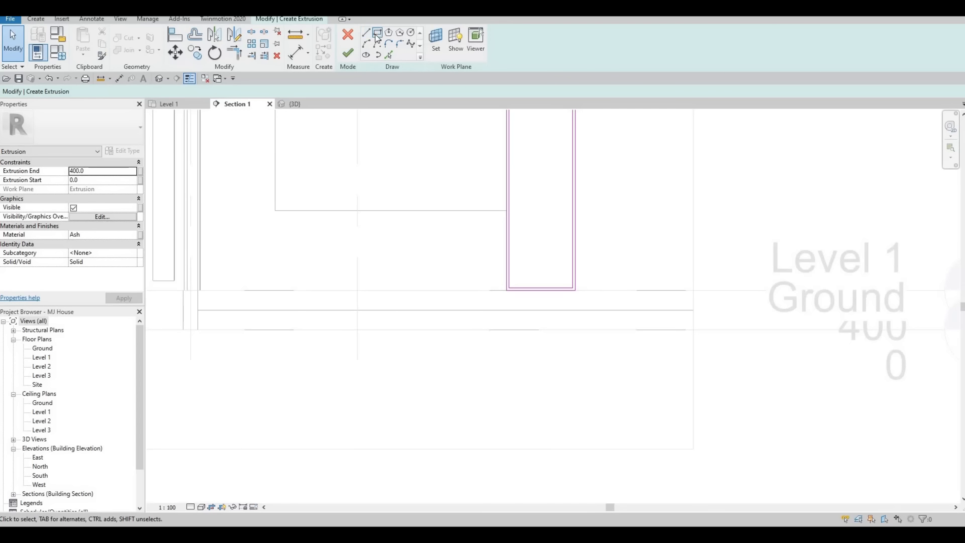
left_click(378, 38)
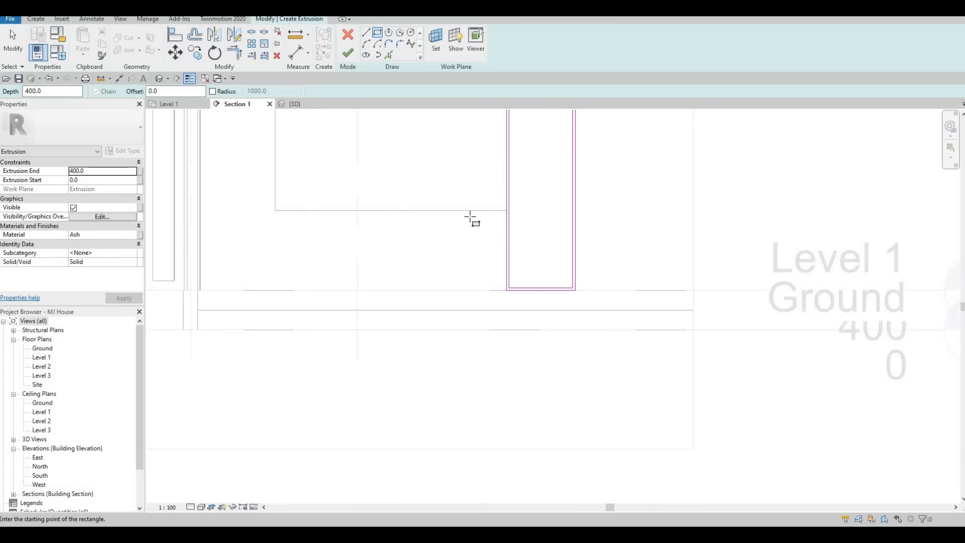
scroll(491, 191, "down", 2)
key("Escape")
scroll(495, 202, "down", 2)
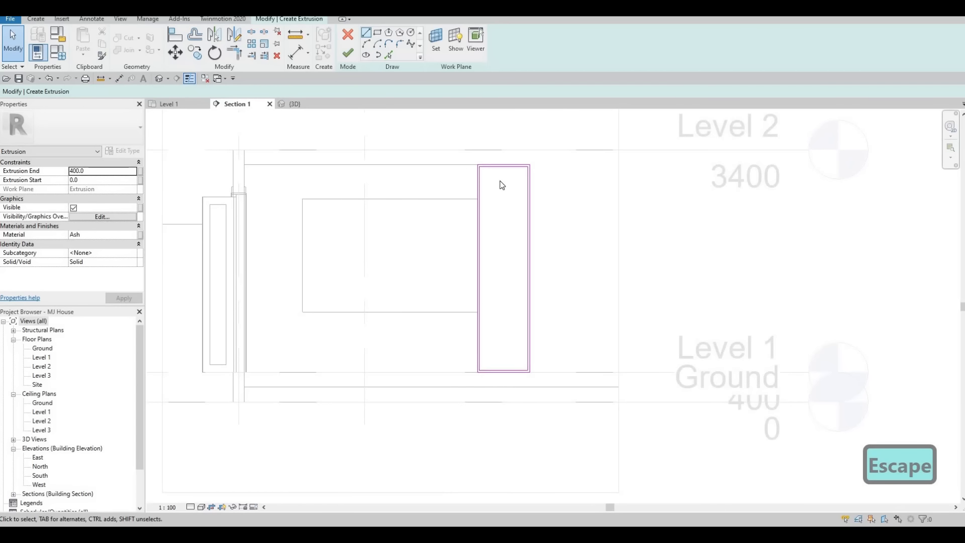
scroll(483, 196, "up", 1)
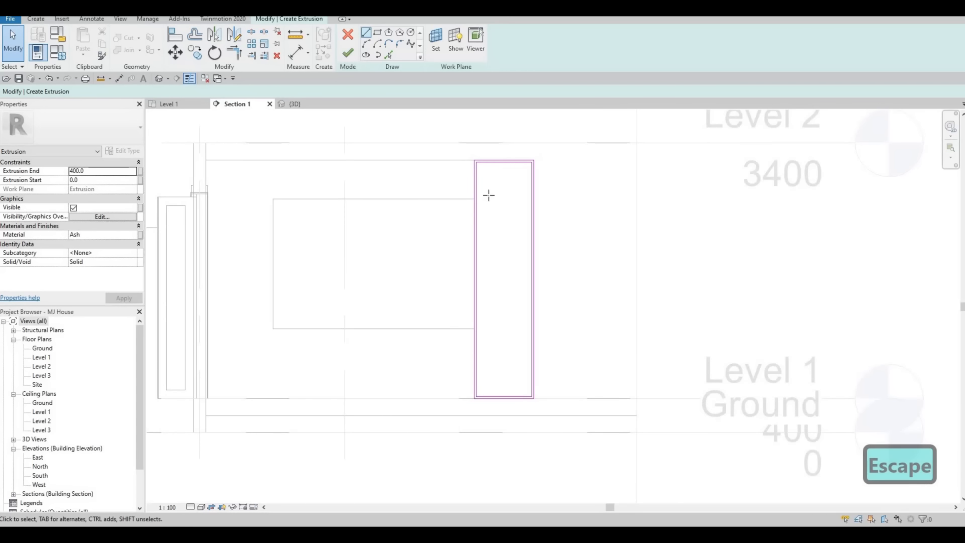
scroll(455, 202, "up", 2)
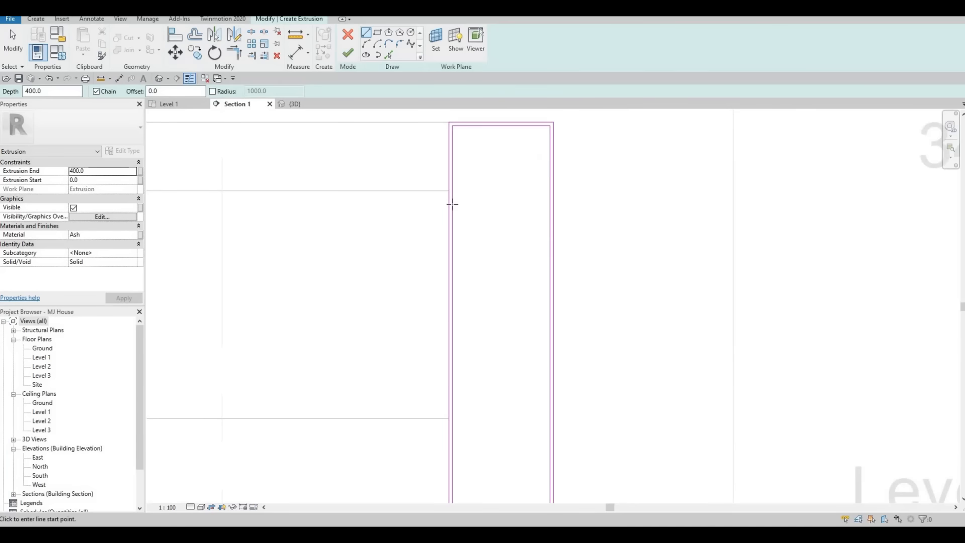
left_click(548, 202)
key("Escape")
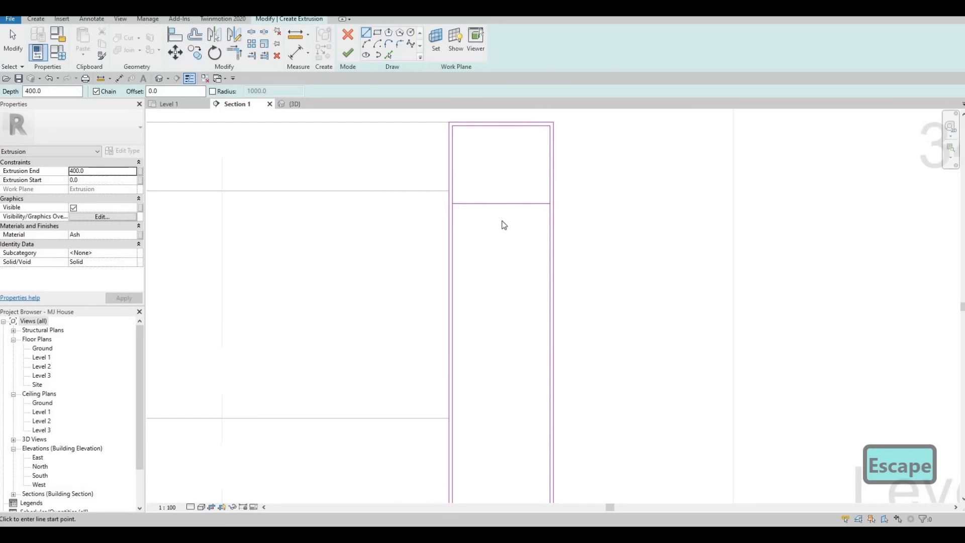
key("Escape")
Step: Add an offset partner line to the shelf line to form a 25-thick shelf
left_click(496, 204)
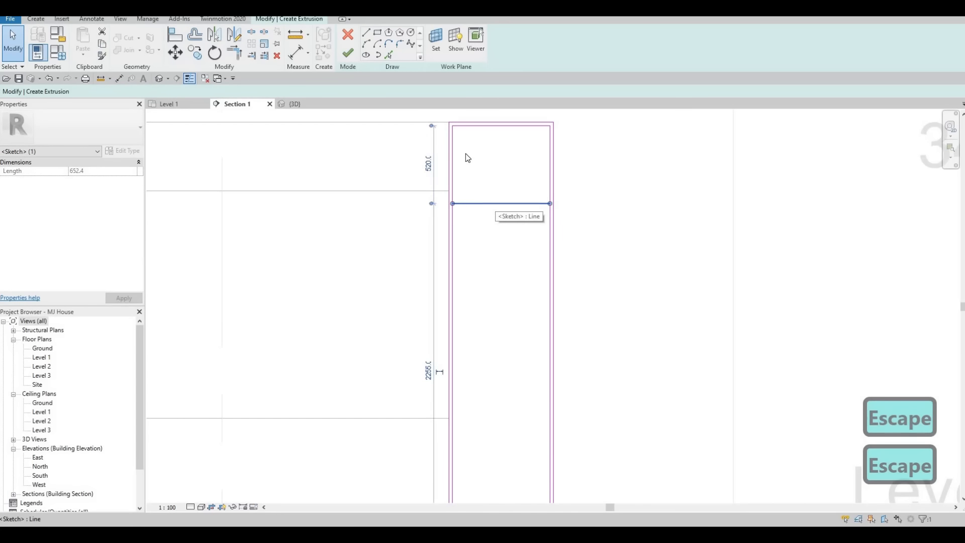
left_click(388, 55)
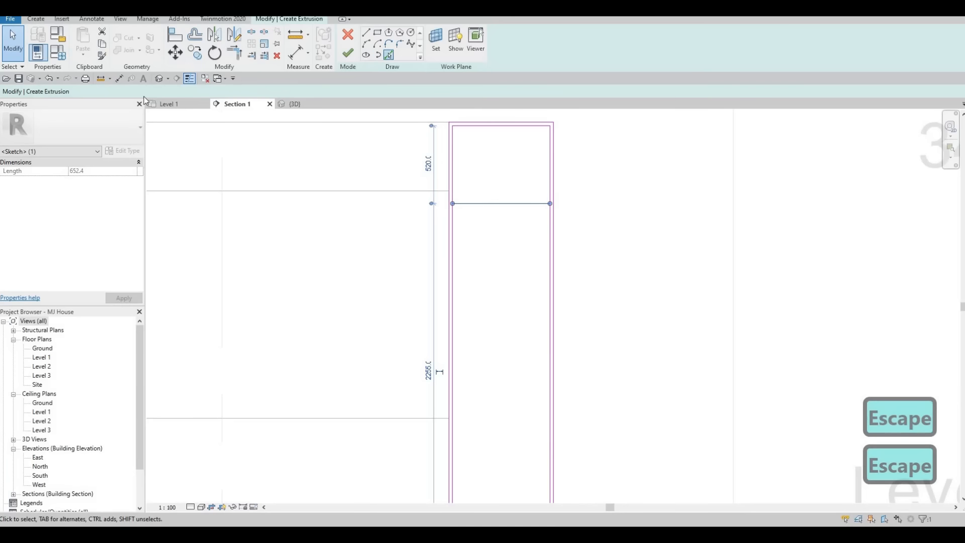
type("25.0")
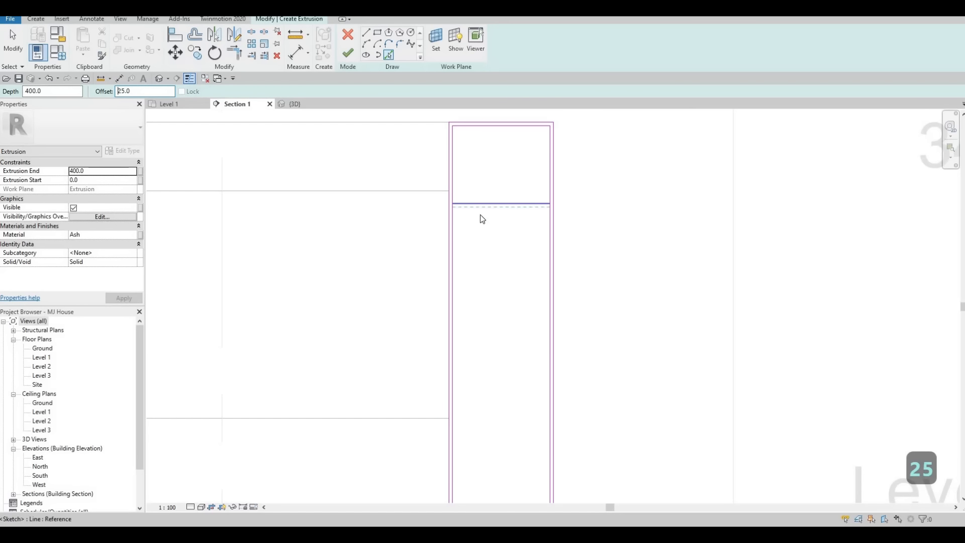
key("Escape")
key("Escape")
key("Escape")
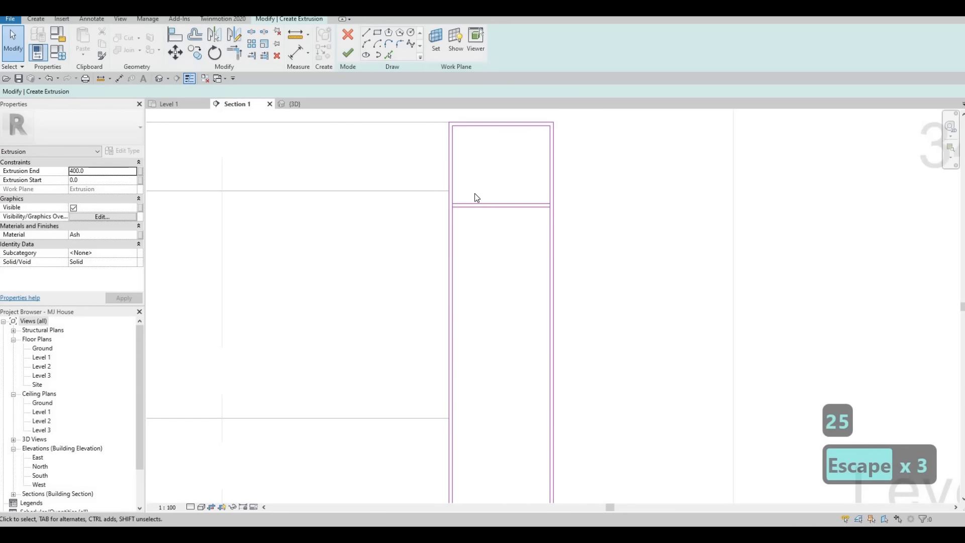
Step: Copy the shelf line pair to a position lower in the frame
left_click(475, 201)
key("c")
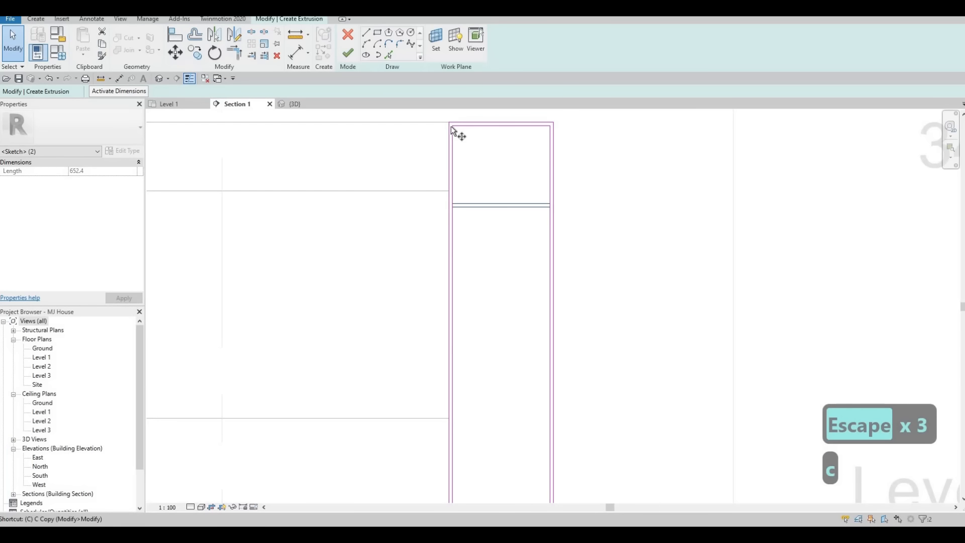
key("o")
left_click(453, 206)
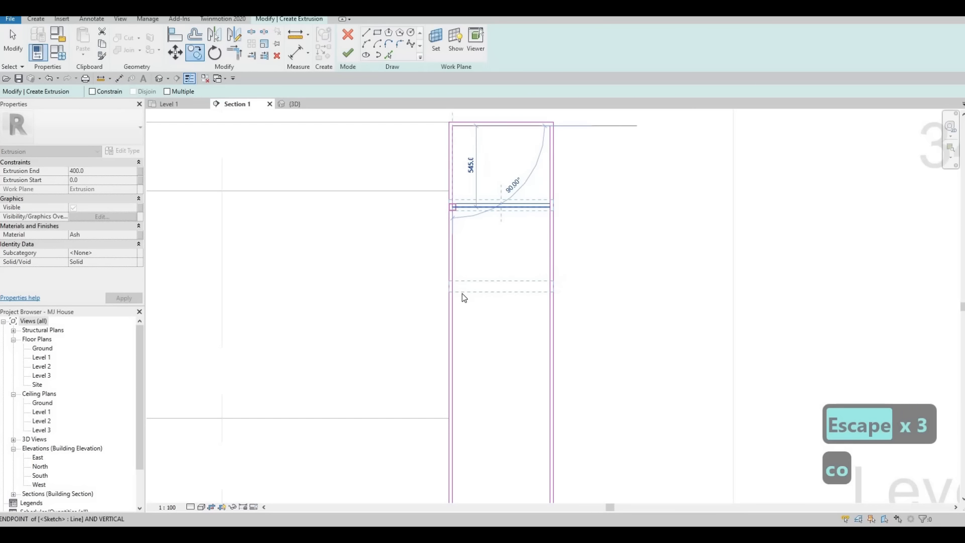
left_click(462, 294)
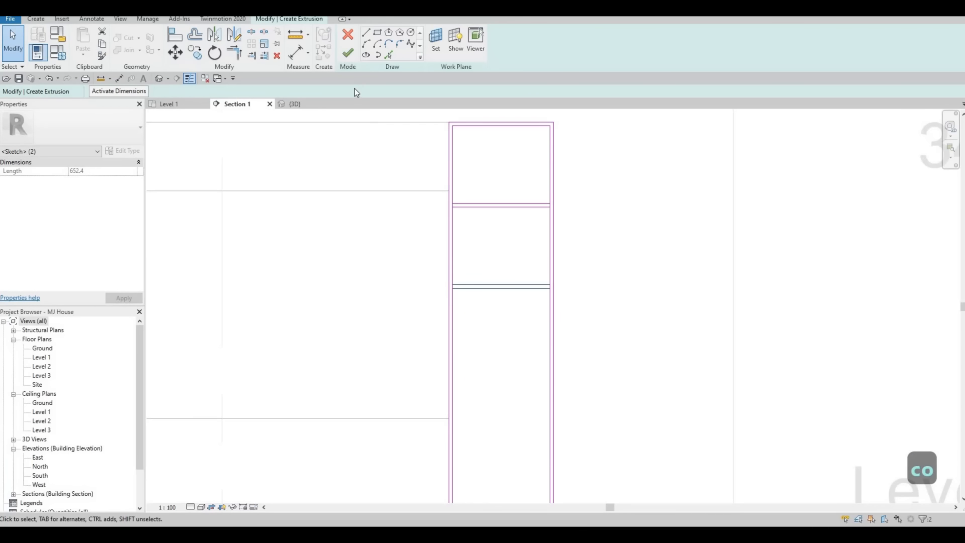
Step: Copy the shelf pair further down the frame with Multiple enabled
key("c")
key("o")
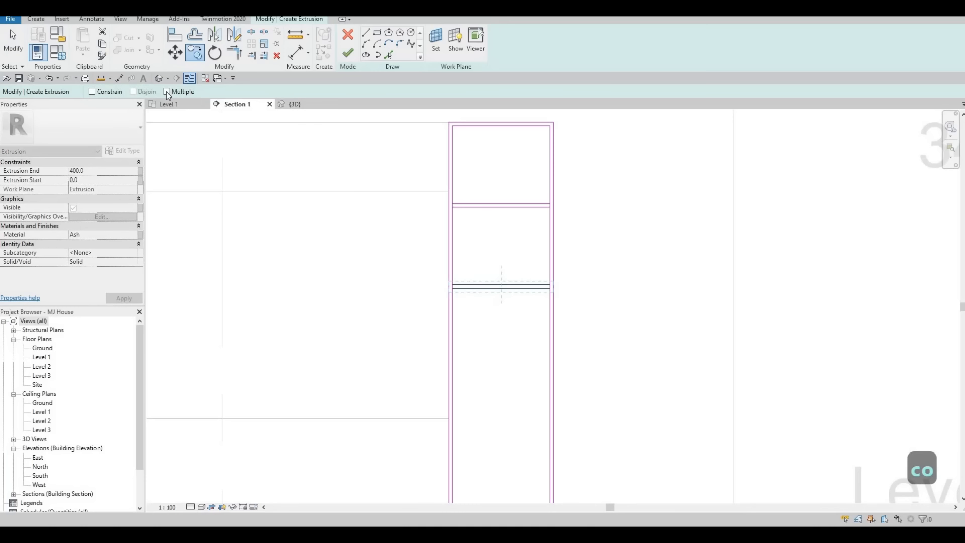
left_click(167, 92)
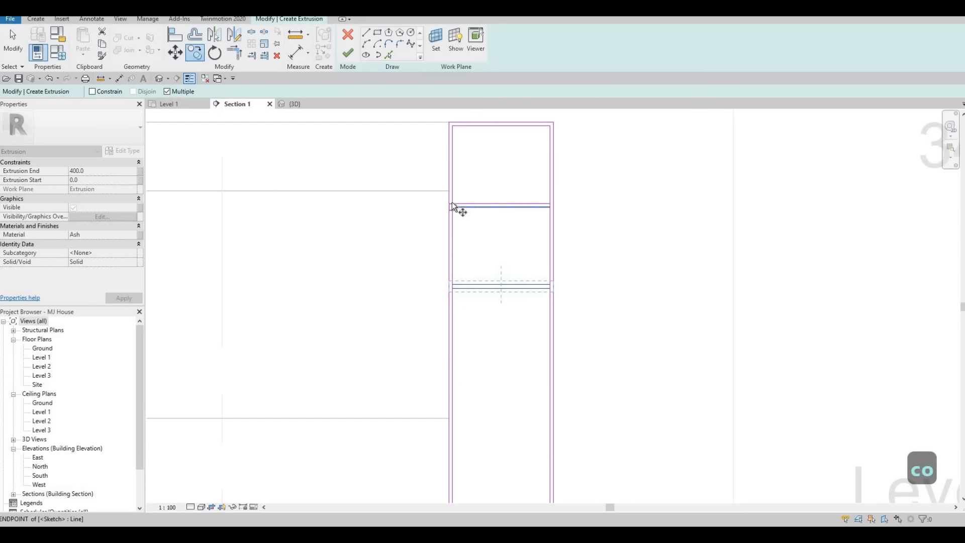
left_click(451, 201)
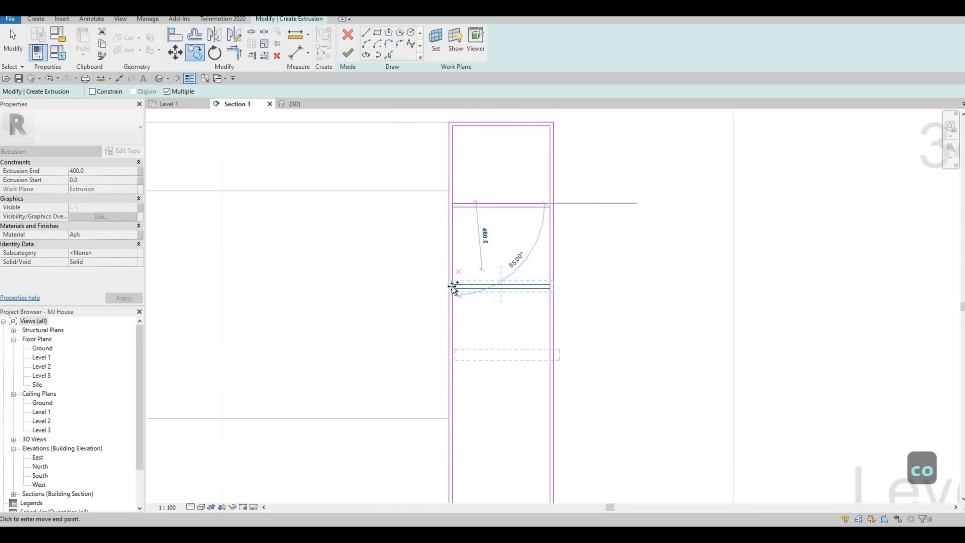
left_click(454, 367)
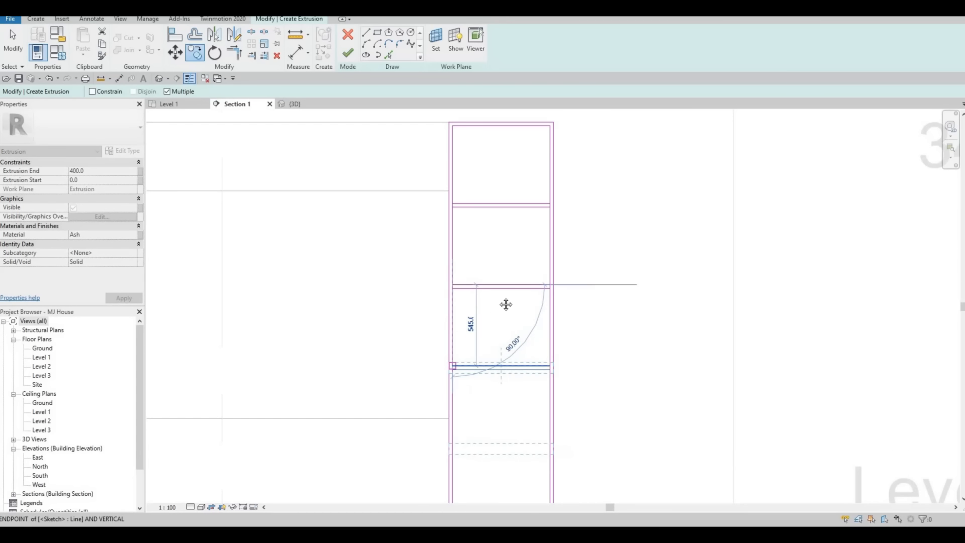
scroll(469, 244, "up", 1)
middle_click_drag(506, 443, 497, 218)
scroll(516, 207, "down", 3)
middle_click_drag(508, 251, 426, 354)
key("Escape")
key("Escape")
Step: Review the frame and check the top shelf line's spacing
middle_click_drag(456, 239, 462, 325)
scroll(452, 235, "up", 3)
middle_click_drag(420, 222, 484, 221)
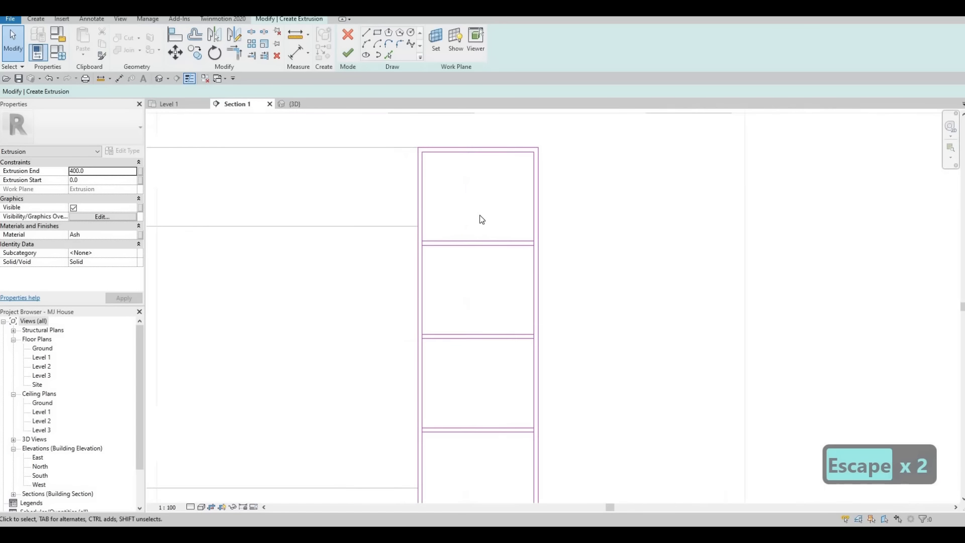
scroll(480, 220, "up", 4)
scroll(462, 216, "down", 5)
scroll(449, 216, "up", 2)
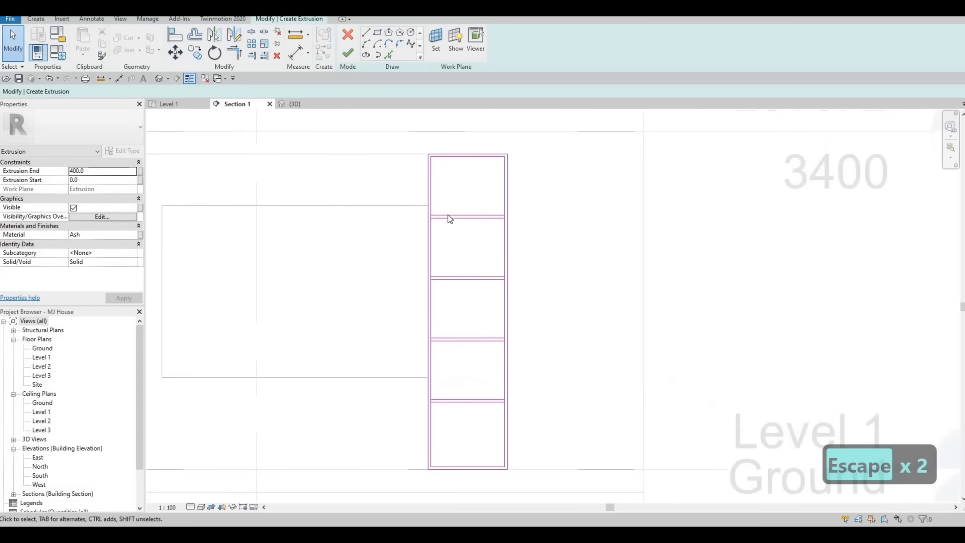
left_click(441, 217)
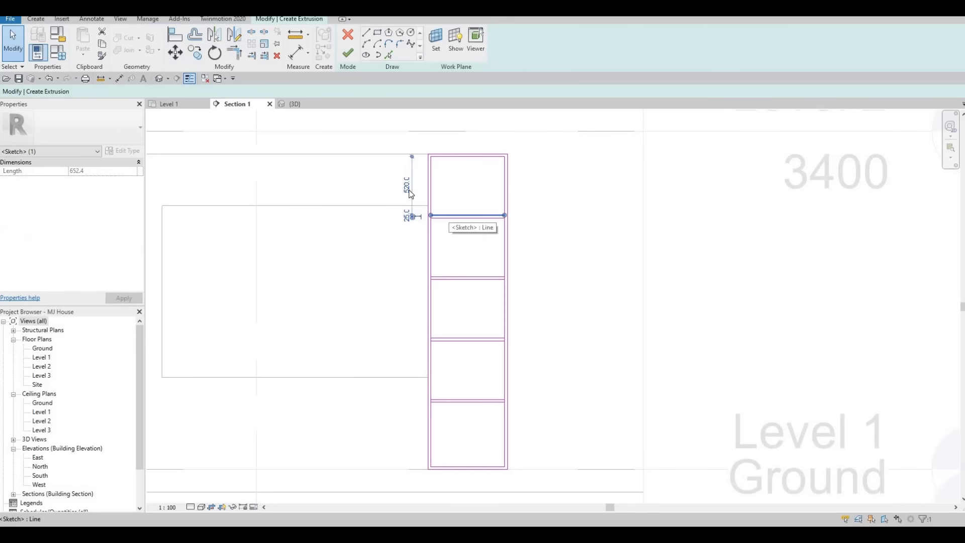
key("Escape")
key("Escape")
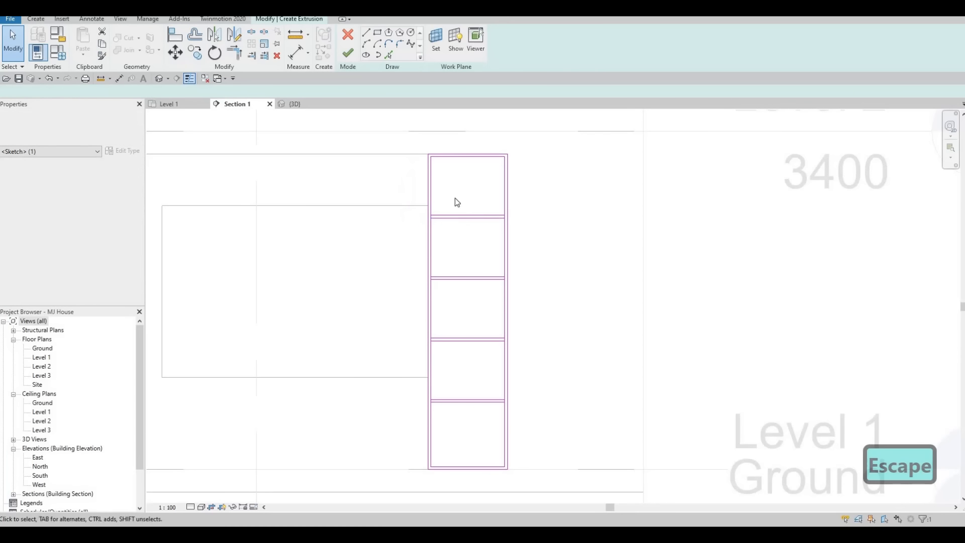
scroll(453, 196, "down", 4)
scroll(319, 180, "up", 3)
key("Escape")
scroll(485, 196, "up", 3)
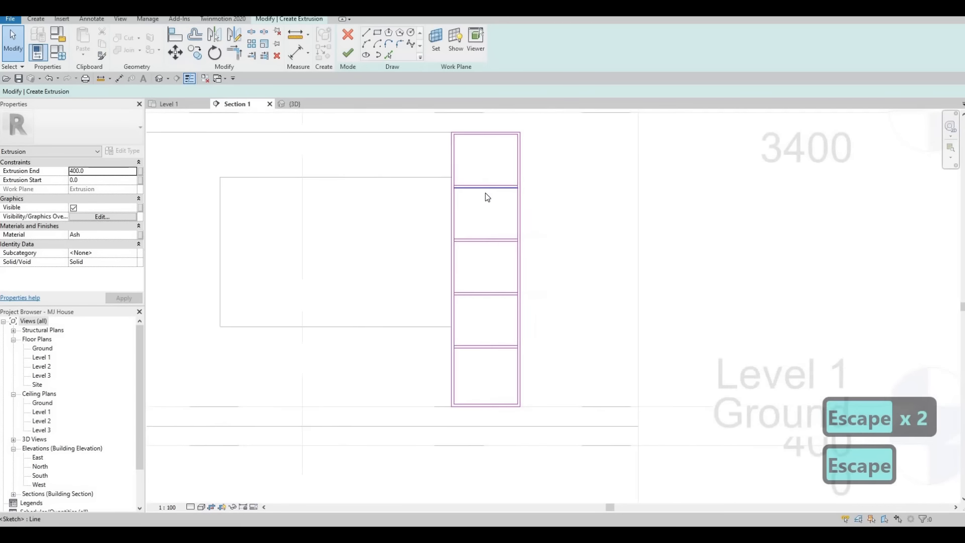
Step: Split the left and right frame lines where each shelf rail crosses them
key("s")
key("l")
scroll(424, 195, "up", 4)
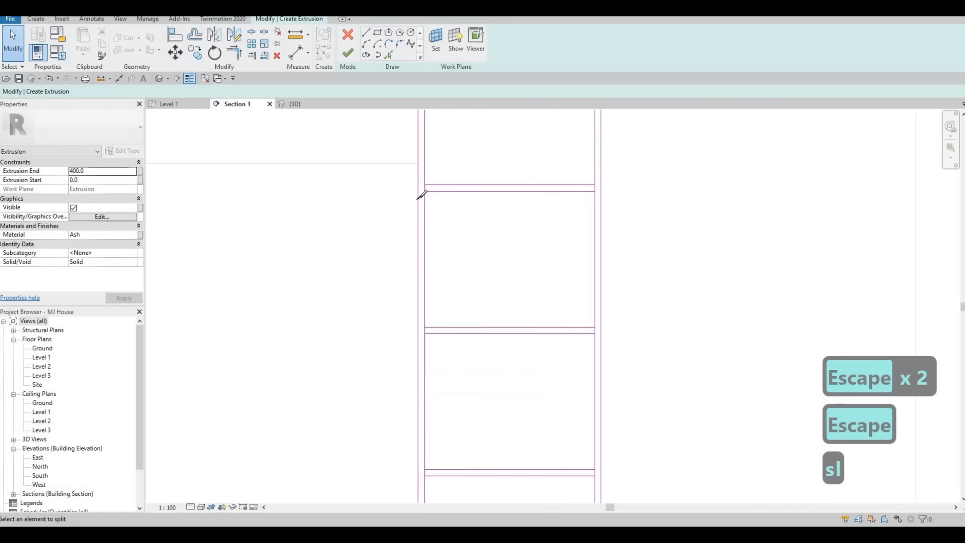
left_click(718, 194)
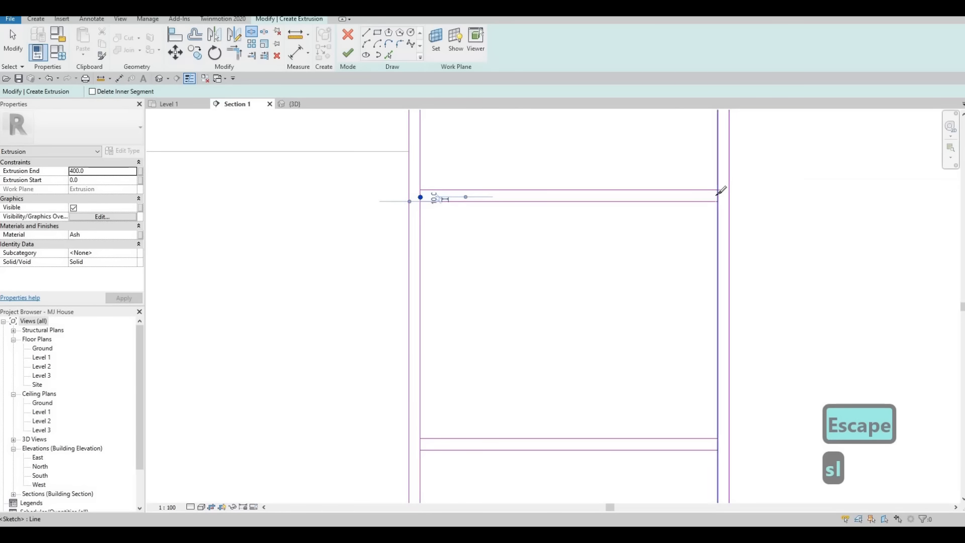
scroll(520, 223, "down", 4)
middle_click_drag(486, 297, 558, 176)
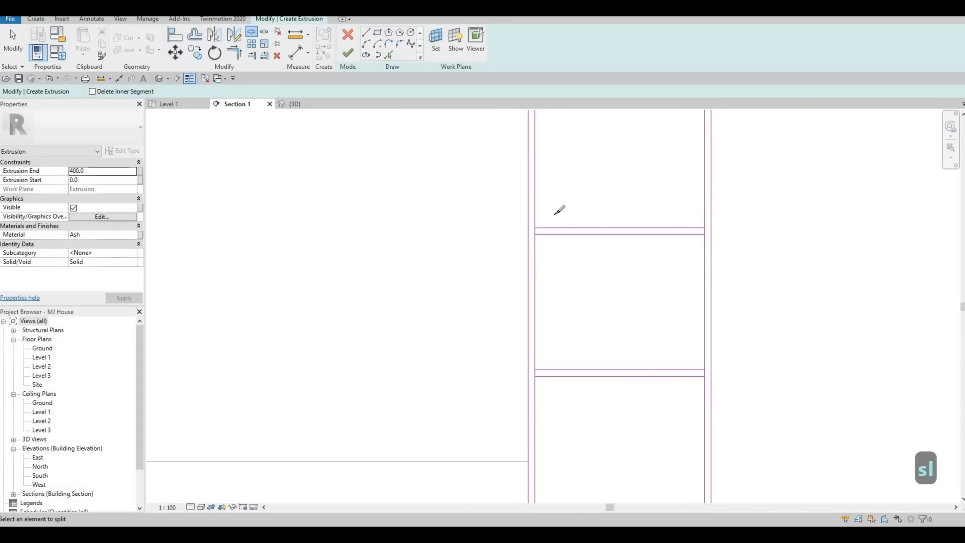
scroll(535, 237, "up", 5)
left_click(551, 215)
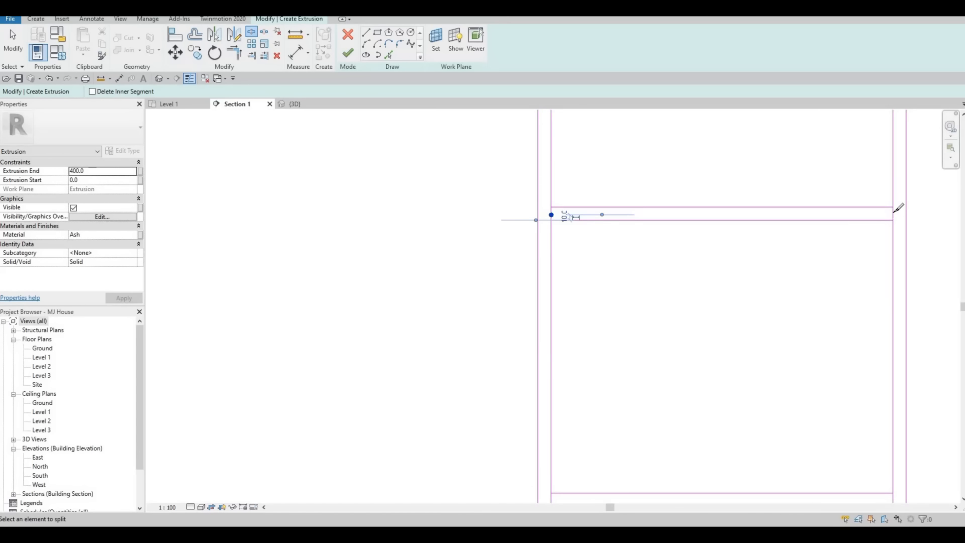
left_click(894, 212)
scroll(485, 271, "down", 5)
middle_click_drag(485, 271, 524, 113)
scroll(535, 201, "up", 1)
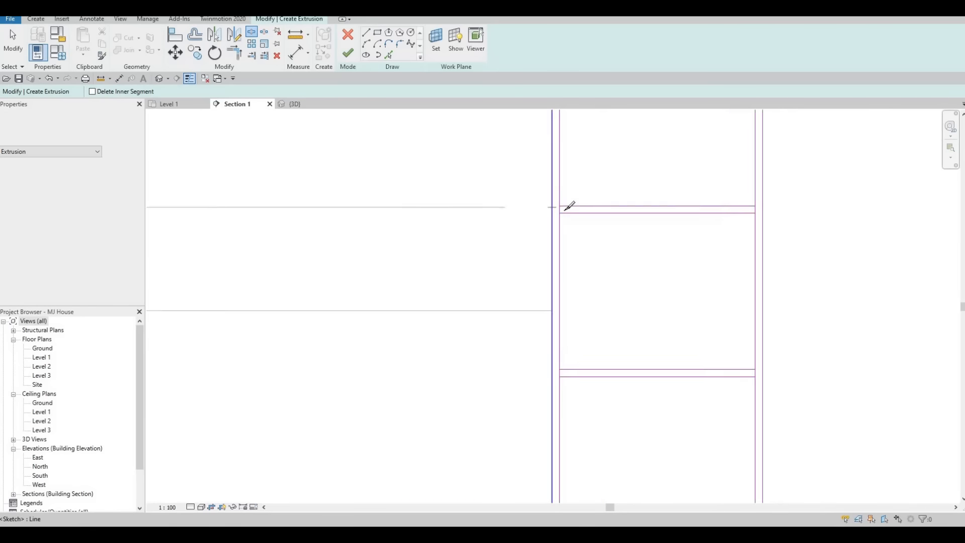
scroll(555, 207, "up", 1)
left_click(562, 212)
left_click(821, 210)
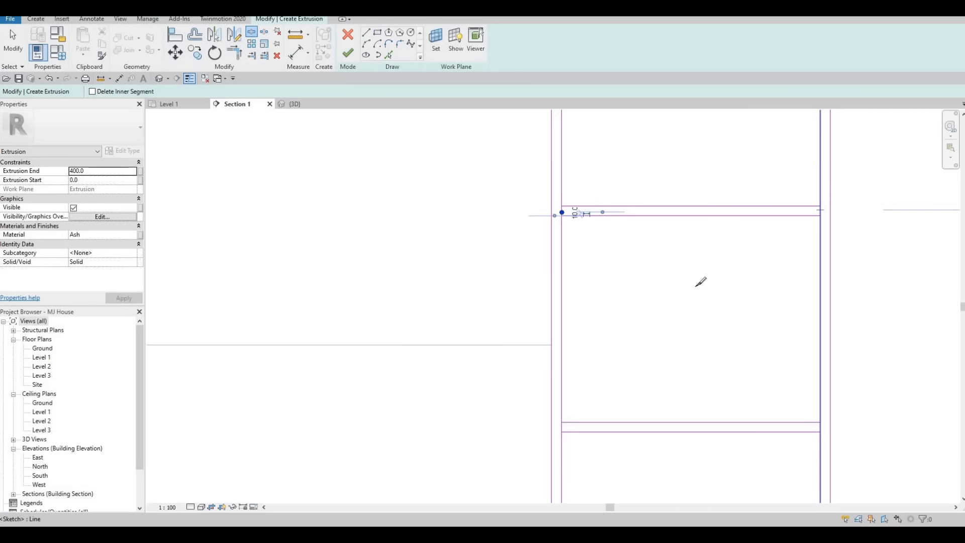
middle_click_drag(660, 366, 492, 169)
scroll(427, 227, "up", 1)
left_click(383, 230)
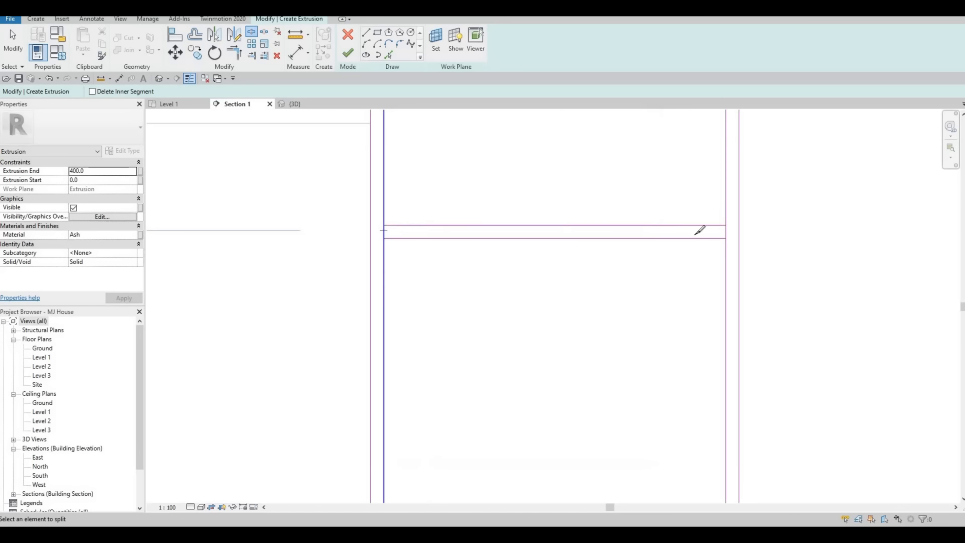
key("Escape")
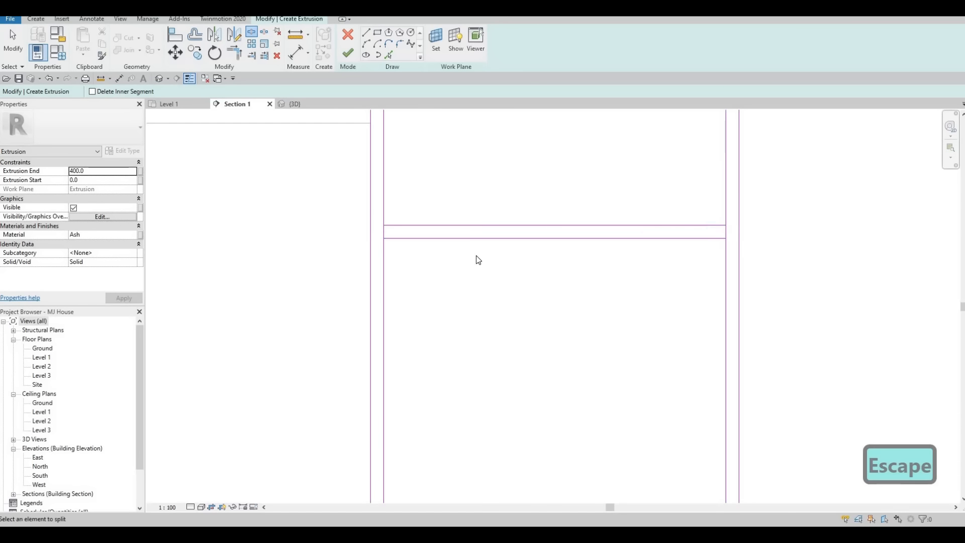
key("Escape")
Step: Trim the first shelves' upper and lower lines into corners with the side lines
key("t")
key("r")
left_click(386, 248)
left_click(394, 227)
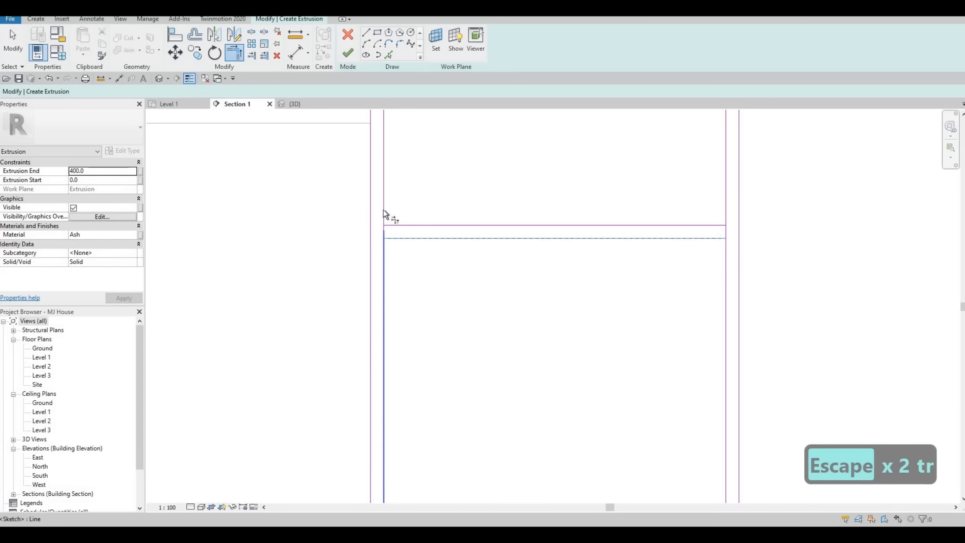
left_click(383, 209)
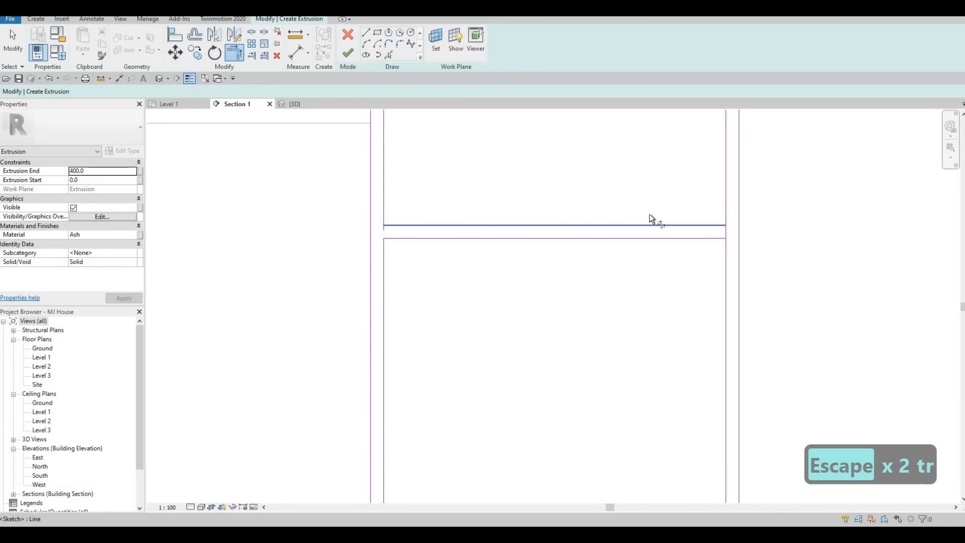
left_click(709, 224)
left_click(725, 206)
scroll(701, 205, "down", 3)
middle_click_drag(674, 184, 637, 375)
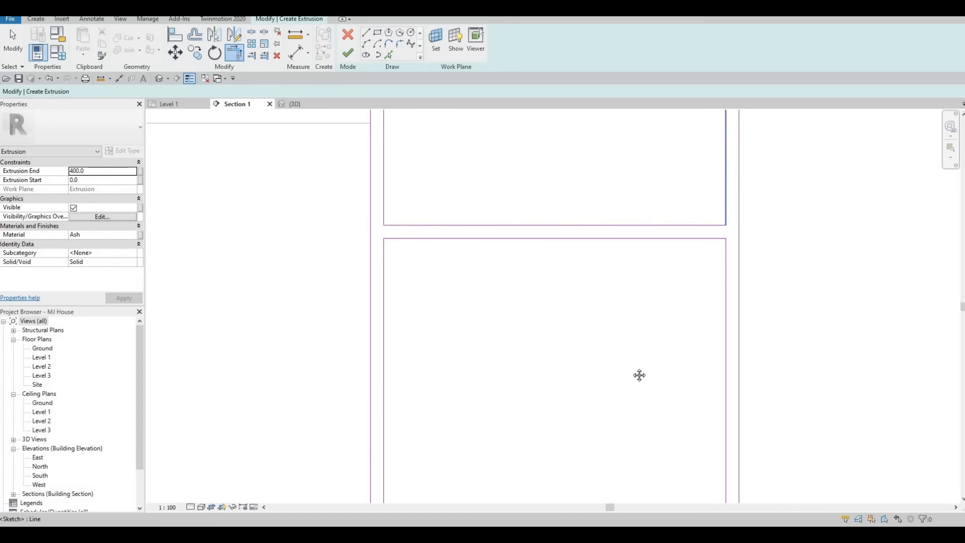
scroll(638, 375, "up", 1)
left_click(441, 208)
left_click(431, 222)
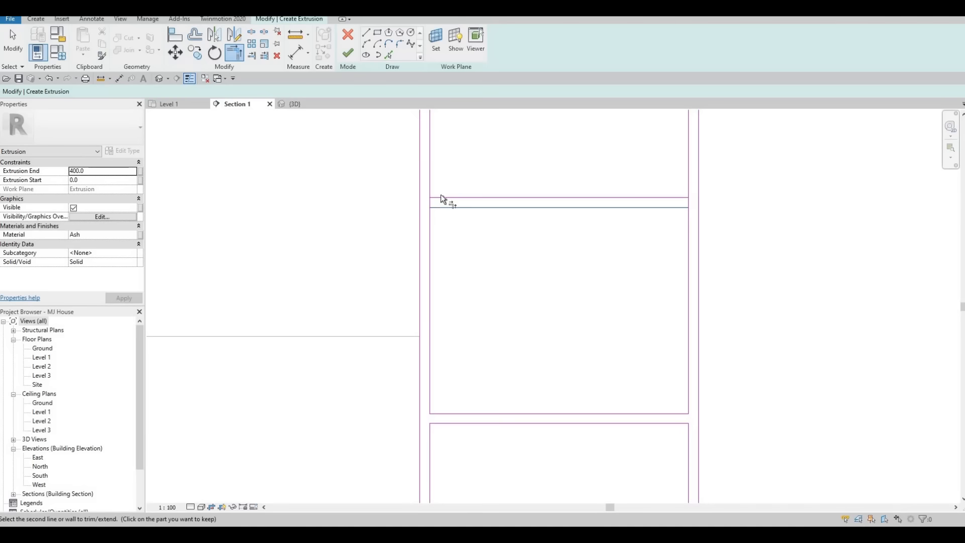
left_click(431, 194)
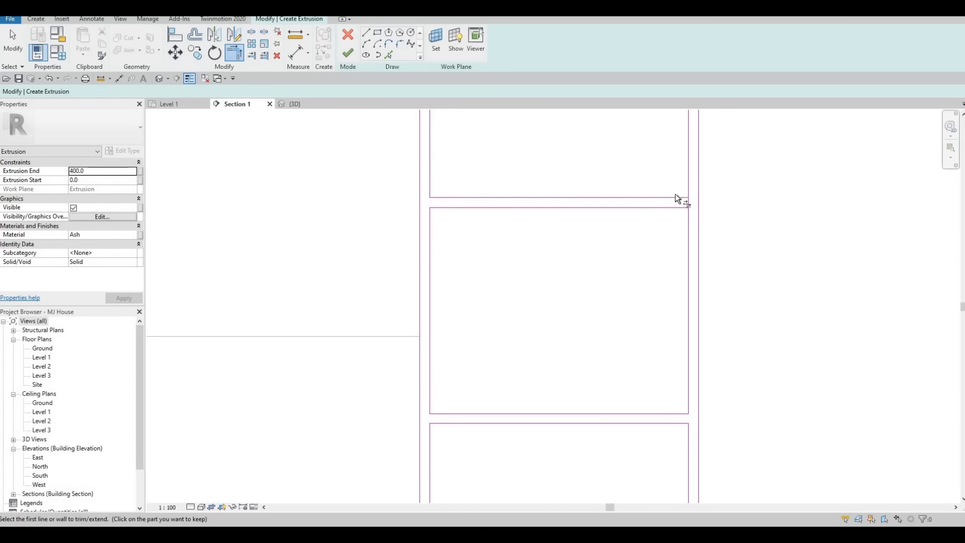
left_click(687, 182)
left_click(676, 207)
left_click(690, 219)
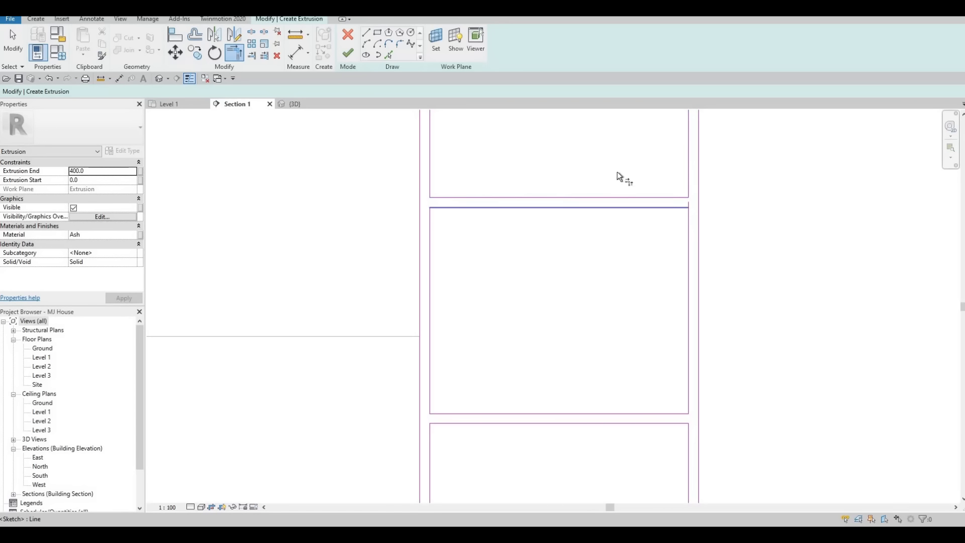
Step: Trim the remaining shelf corners on both sides, closing all five compartments
middle_click_drag(618, 173, 617, 360)
scroll(589, 224, "down", 1)
middle_click_drag(590, 224, 589, 322)
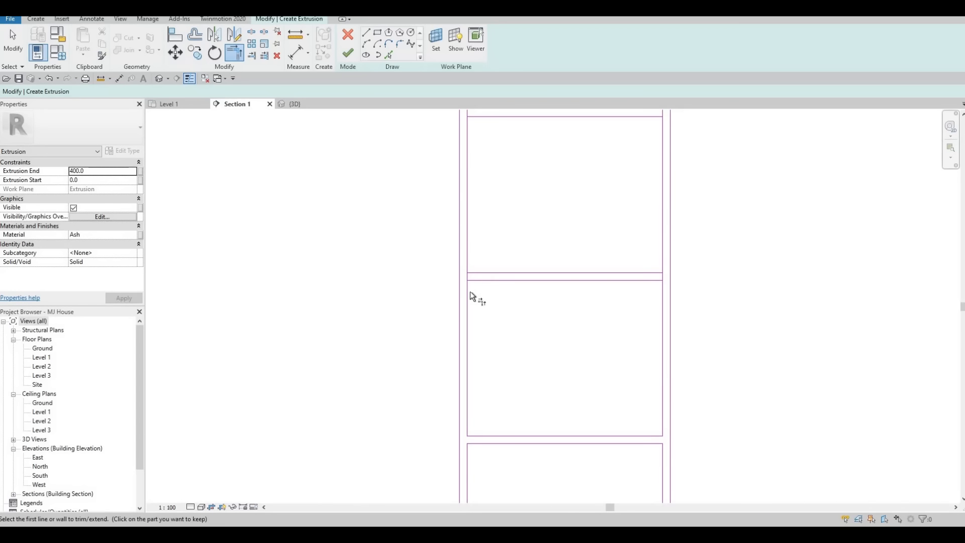
left_click(472, 270)
left_click(468, 258)
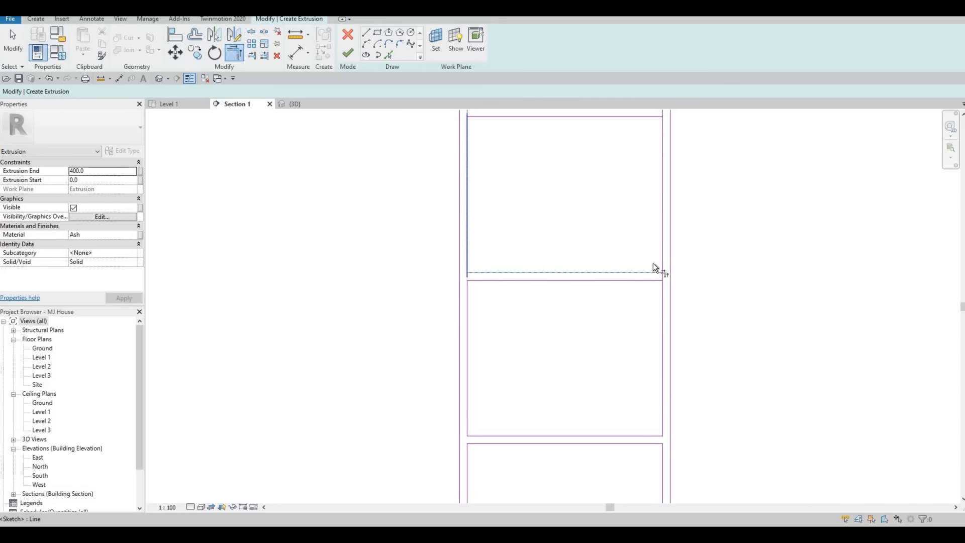
left_click(660, 272)
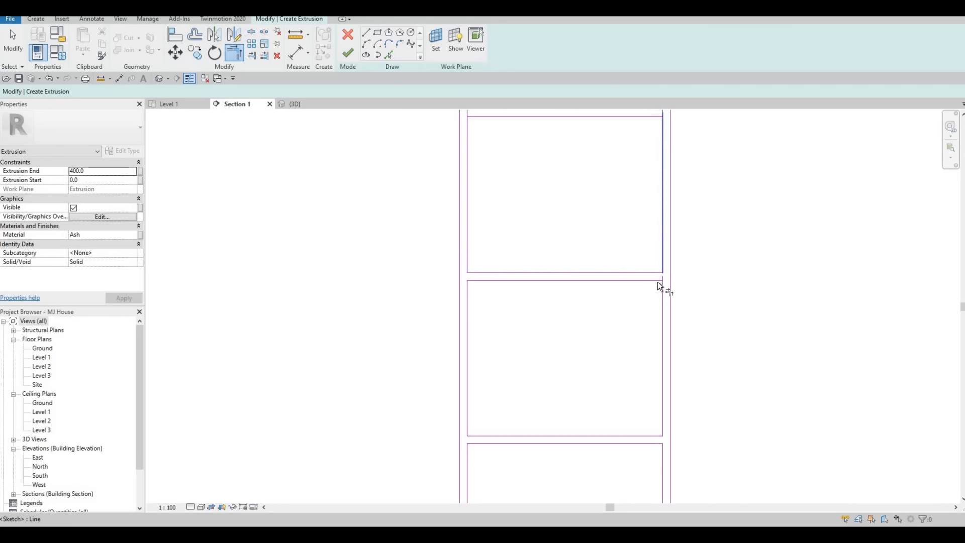
left_click(657, 281)
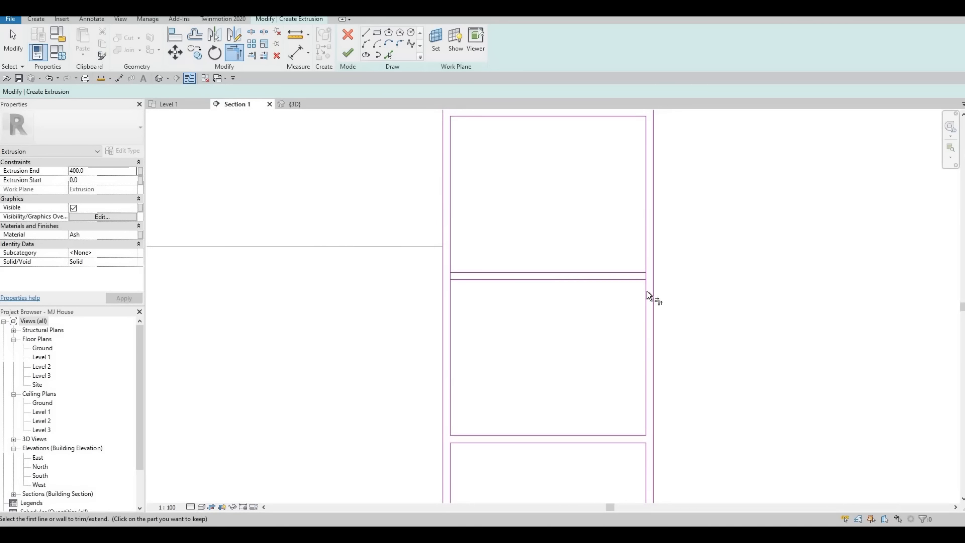
left_click(647, 290)
left_click(636, 276)
left_click(637, 269)
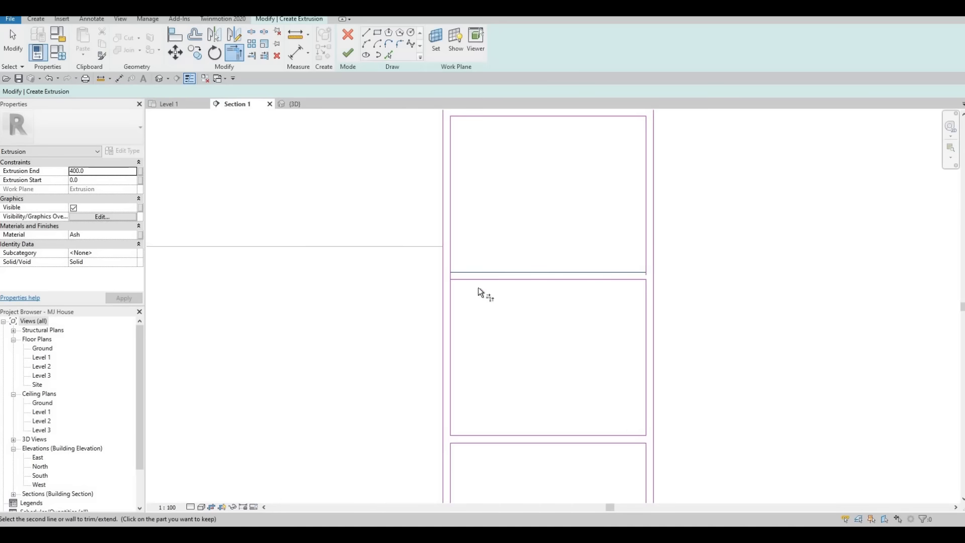
left_click(466, 273)
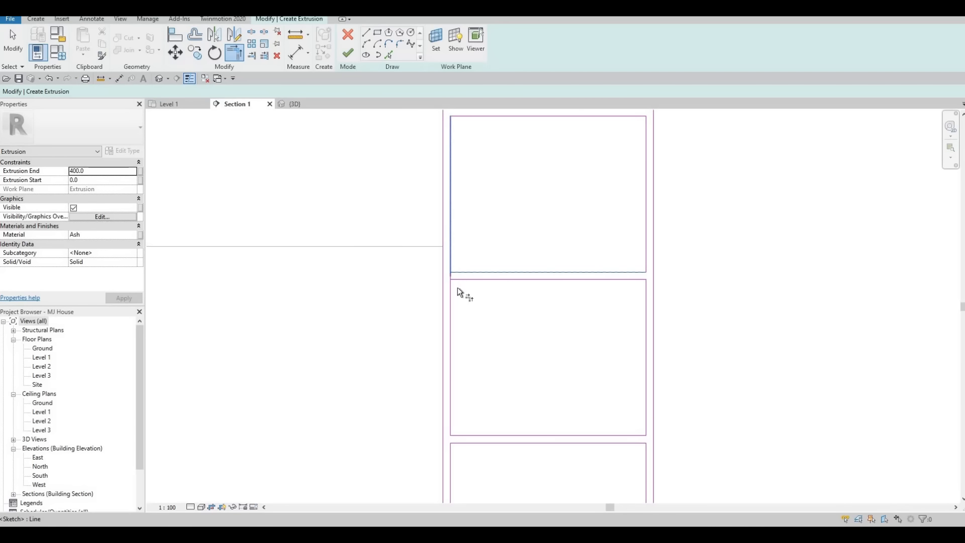
left_click(456, 285)
left_click(454, 291)
left_click(453, 326)
scroll(506, 253, "down", 2)
middle_click_drag(543, 375, 562, 323)
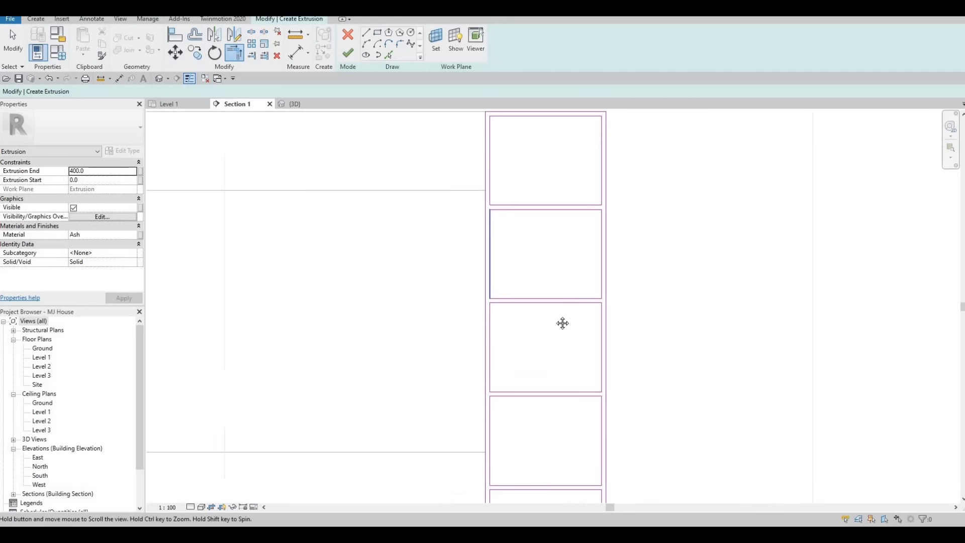
scroll(562, 323, "down", 2)
key("Escape")
Step: Finish the Ash shelving extrusion, orbit to inspect it in 3D, then return to Section 1
middle_click_drag(550, 281, 548, 241)
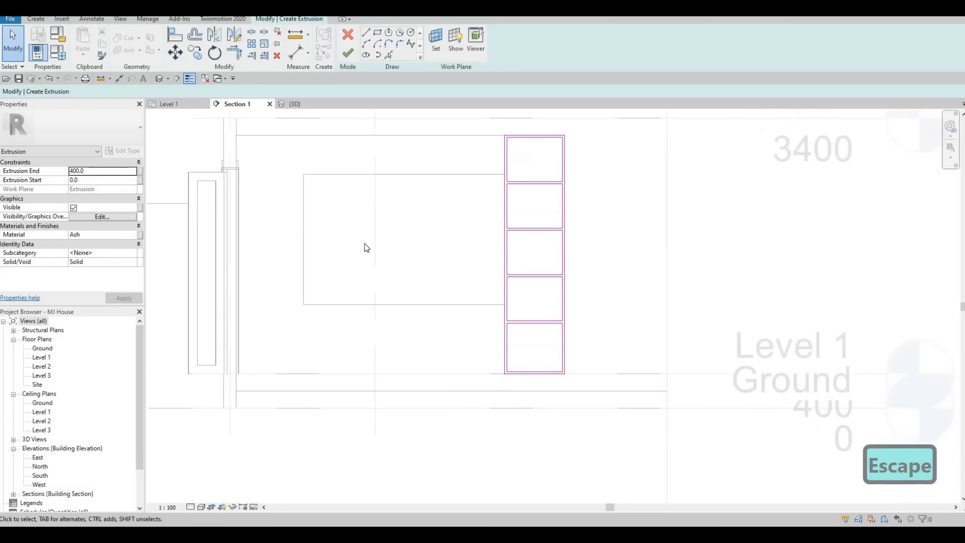
left_click(347, 54)
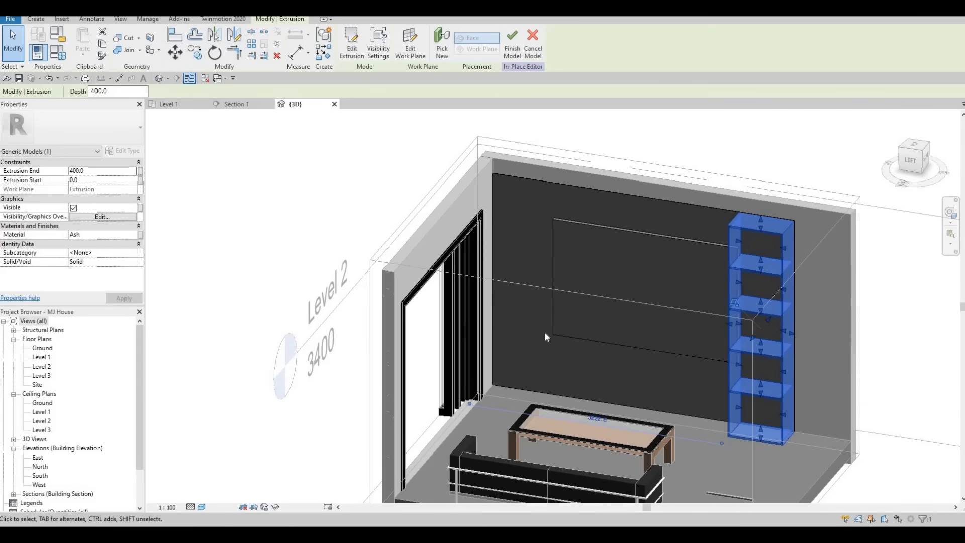
middle_click_drag(546, 336, 563, 348, "shift")
key("Escape")
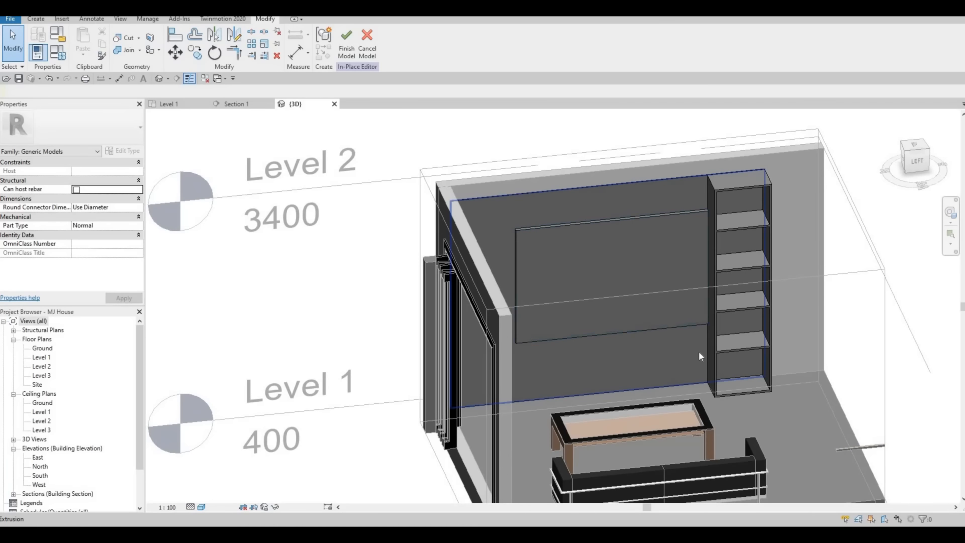
left_click(237, 105)
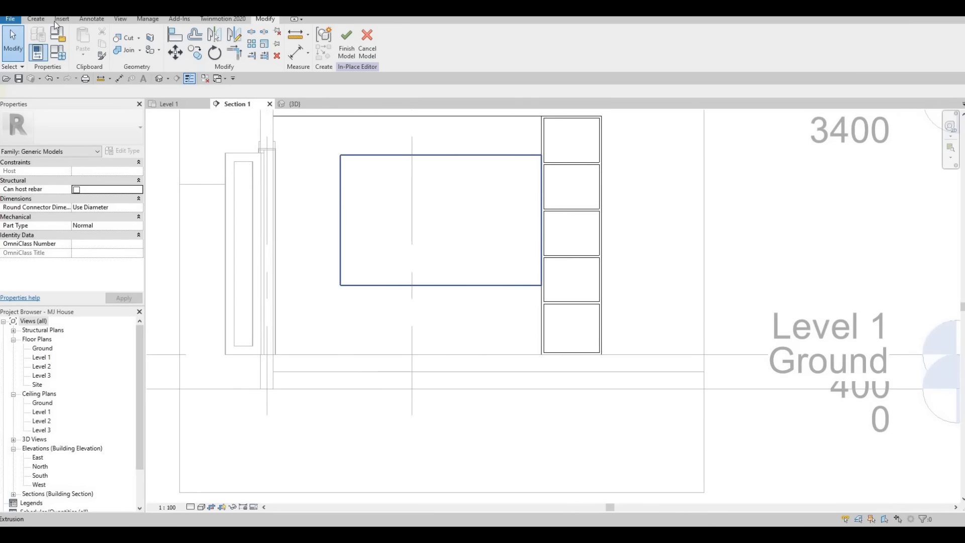
Step: Start a new extrusion and sketch a 2360-wide rectangle directly below the granite inset panel
left_click(37, 19)
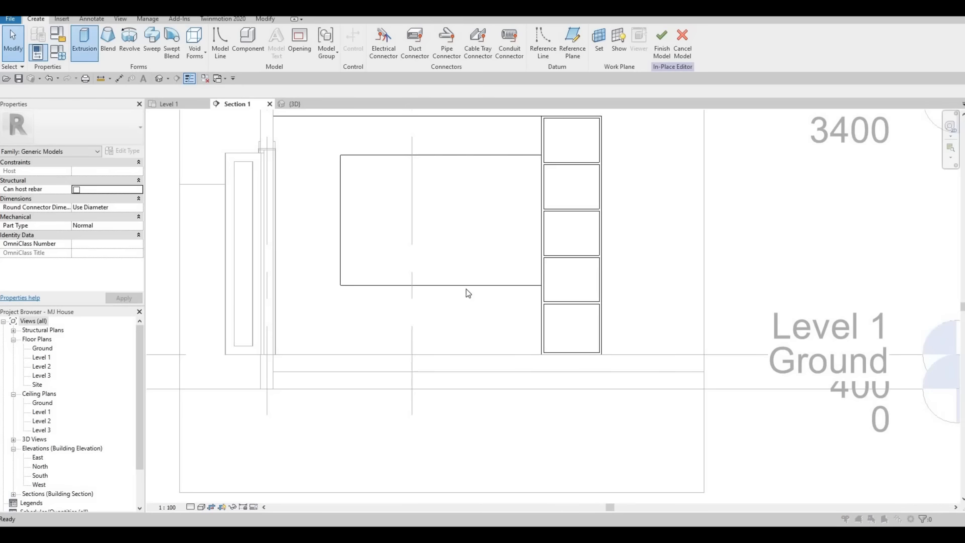
left_click(467, 322)
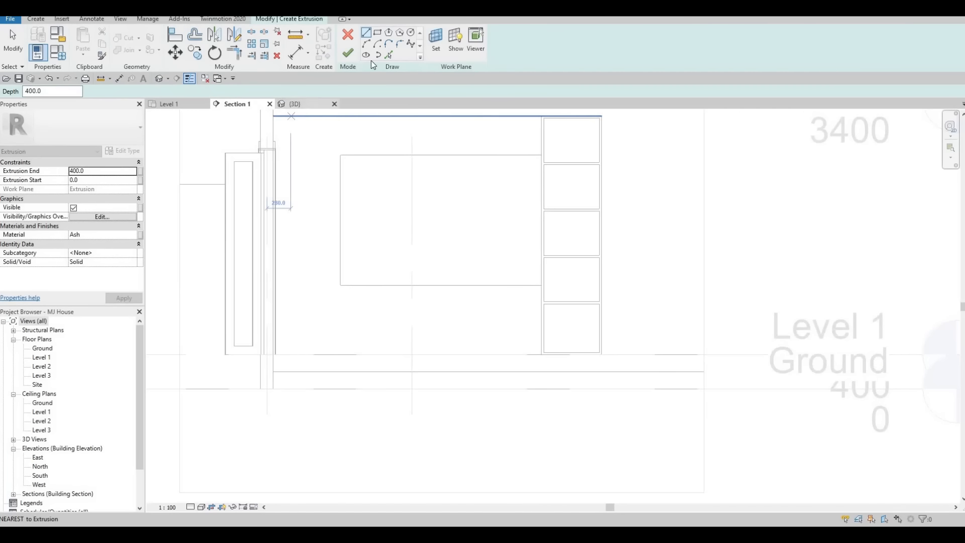
left_click(542, 288)
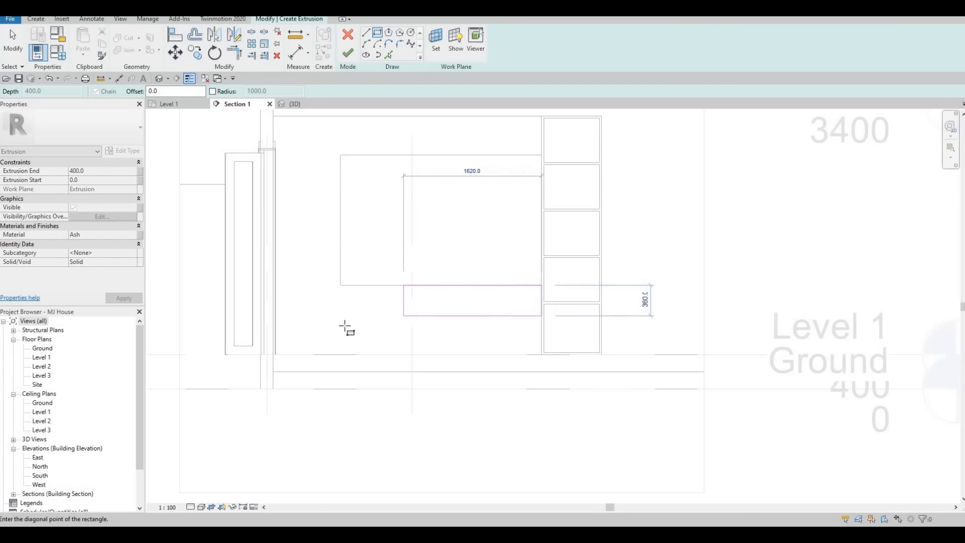
left_click(340, 278)
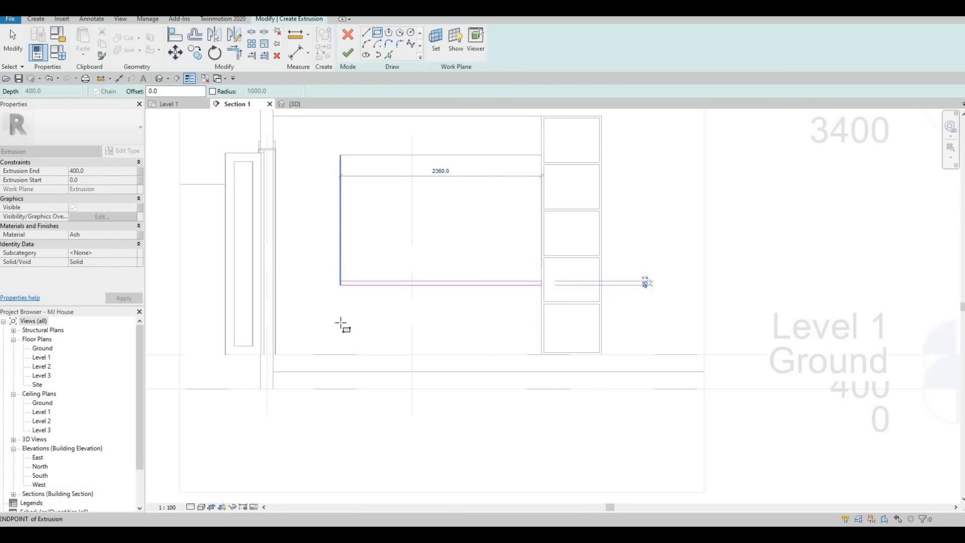
left_click(341, 322)
Step: Exit the rectangle and align tools, then select the Extrusion End value (400.0) for editing
key("Escape")
key("Escape")
key("Escape")
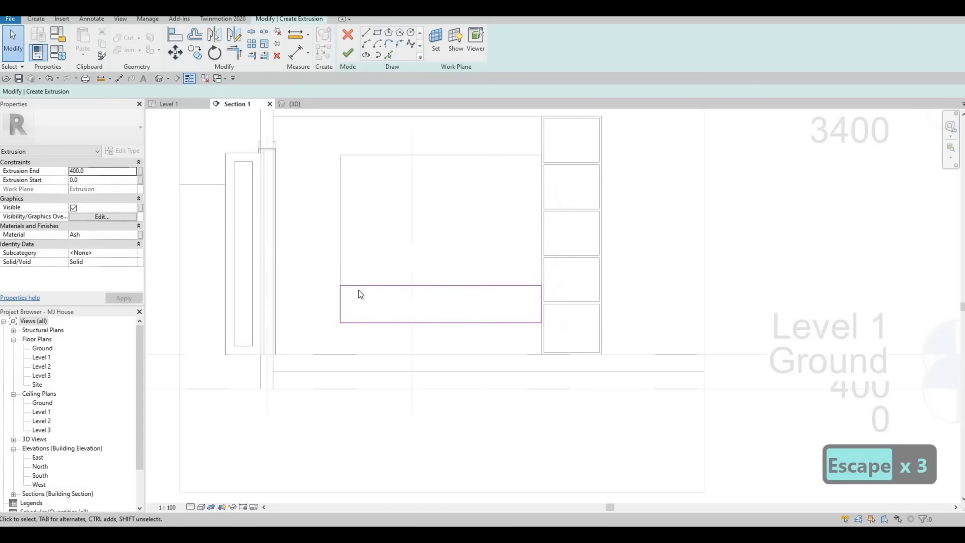
key("a")
key("l")
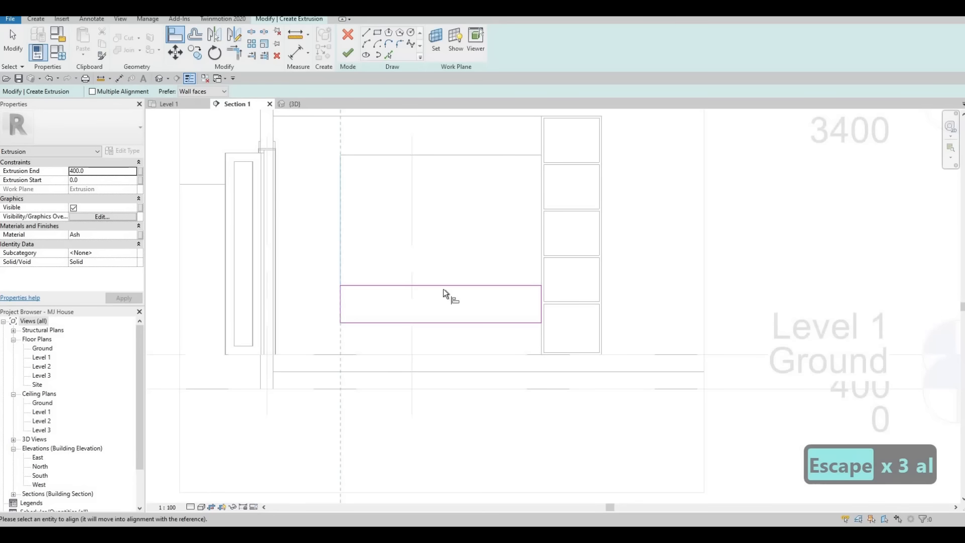
key("Escape")
key("Escape")
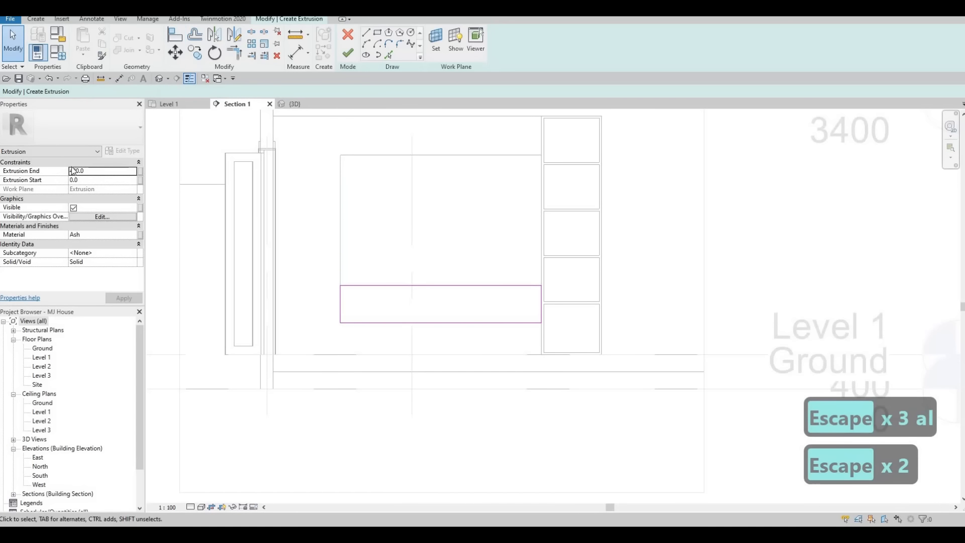
left_click(97, 171)
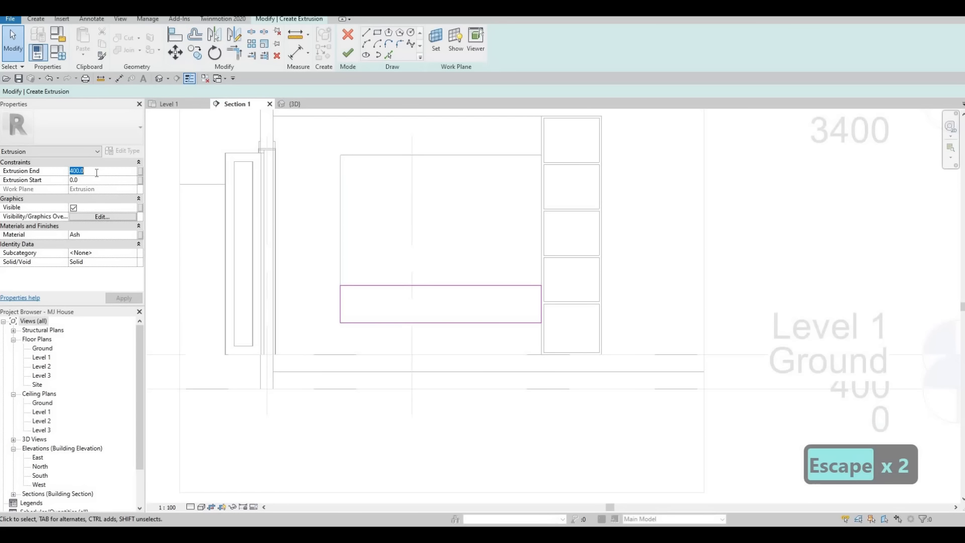
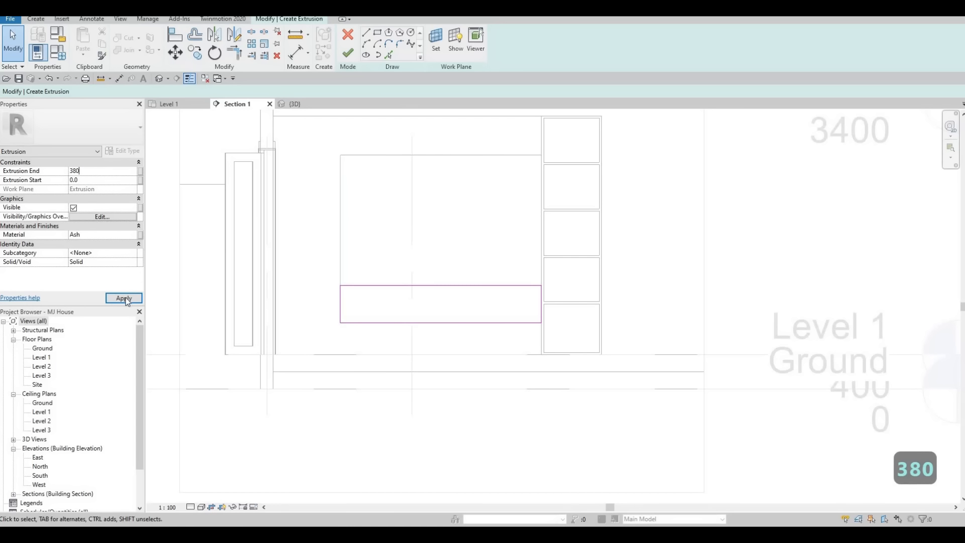
Step: Finish the 380-deep Ash extrusion, then select it and reopen its profile sketch
left_click(354, 55)
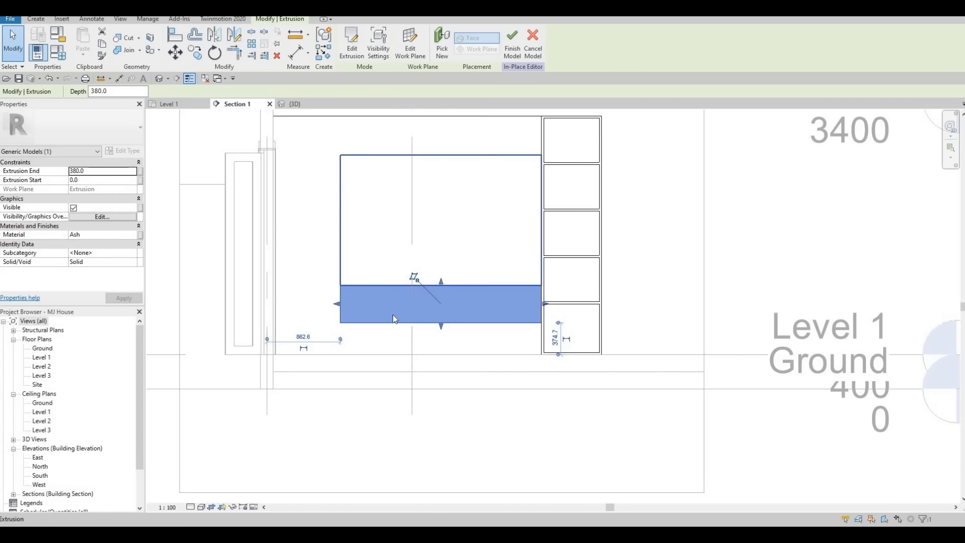
key("Escape")
key("Escape")
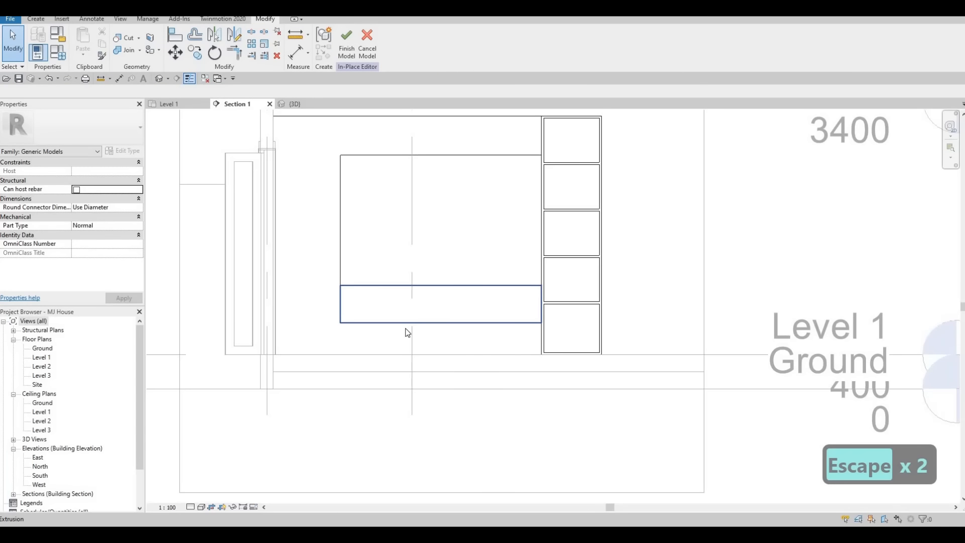
left_click(391, 320)
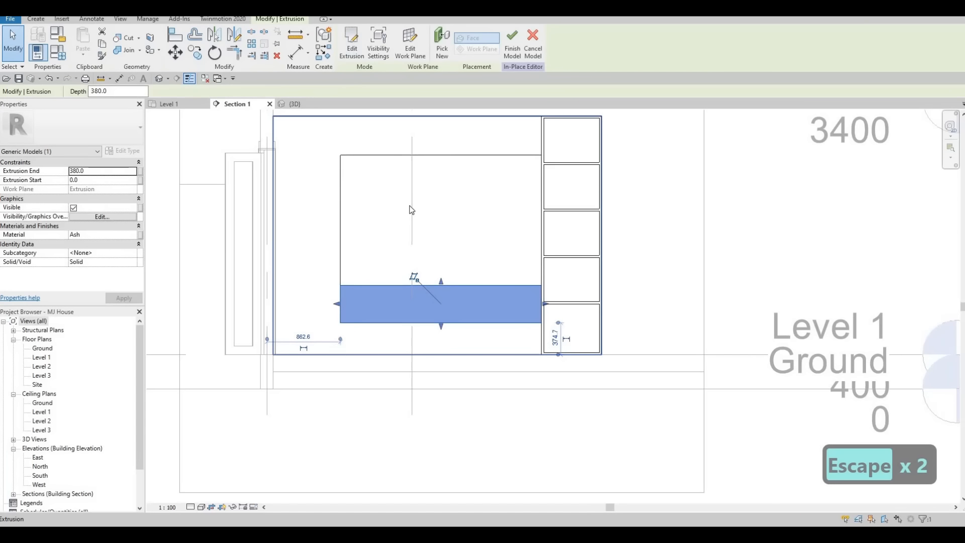
left_click(351, 44)
Step: Draw an inner rectangle inside the TV unit's profile for the opening
left_click(378, 34)
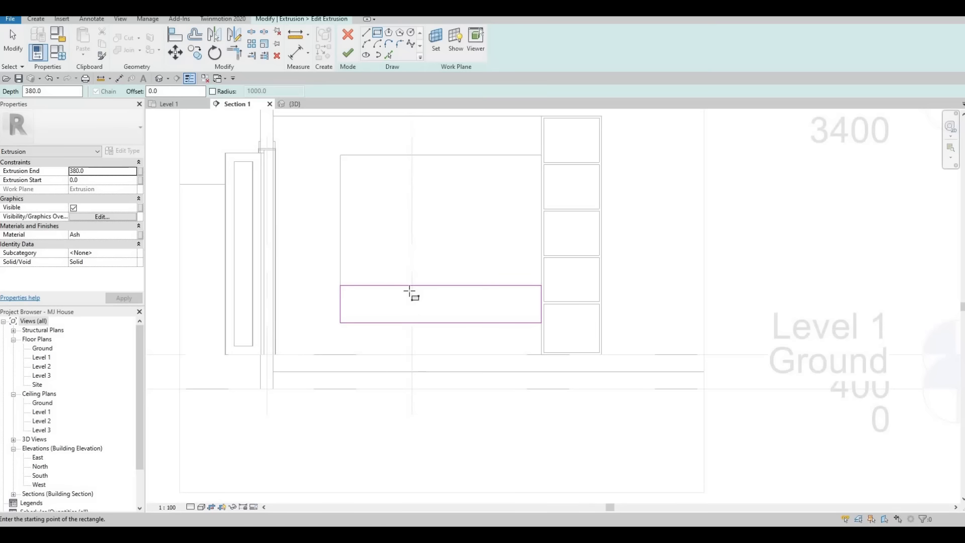
scroll(409, 293, "up", 3)
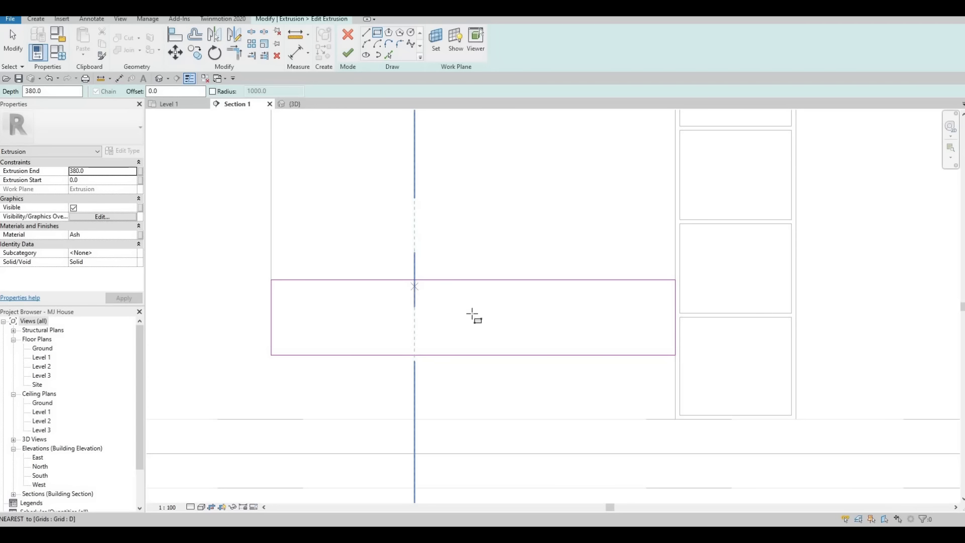
left_click(414, 287)
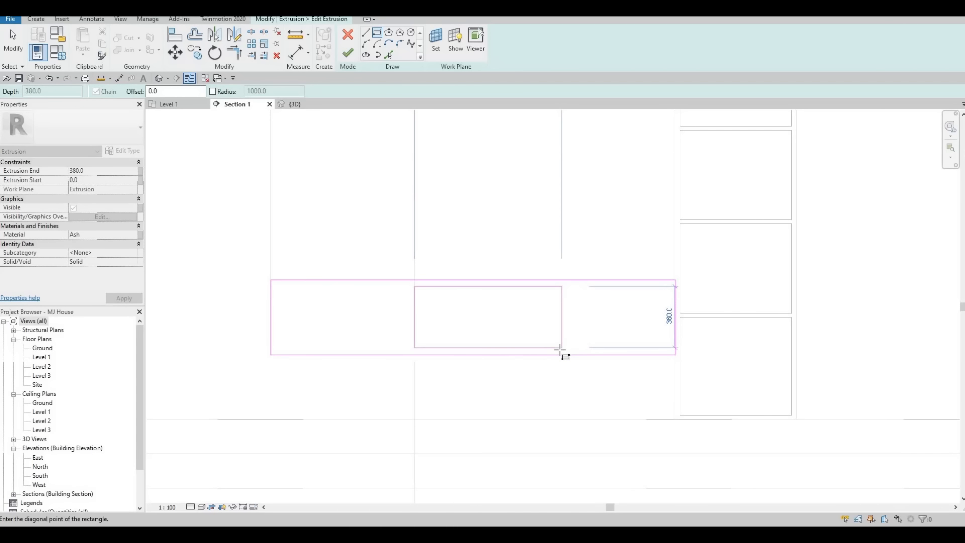
key("Escape")
key("Escape")
scroll(496, 355, "up", 3)
key("Escape")
Step: Set the opening's bottom and top edges 25 from the block edges and finish the sketch
left_click(503, 348)
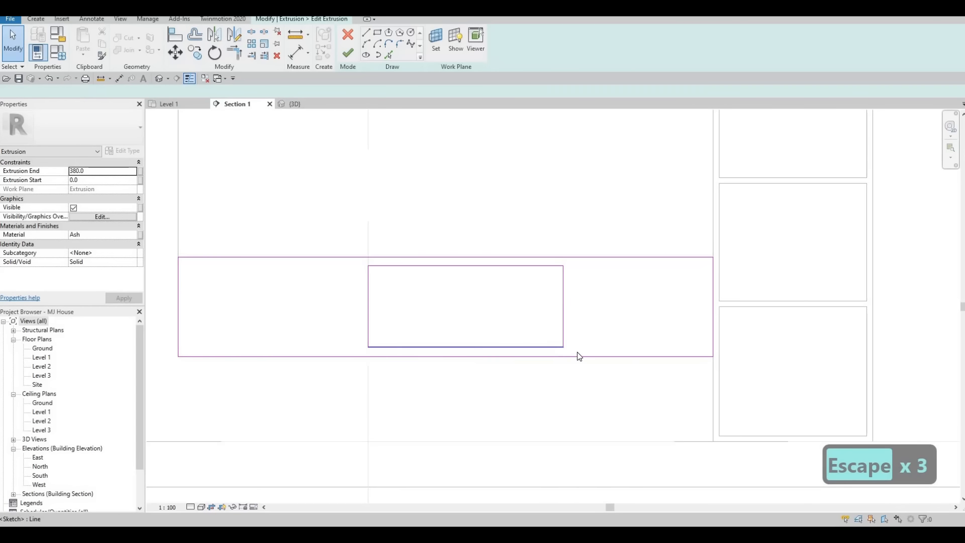
type("25")
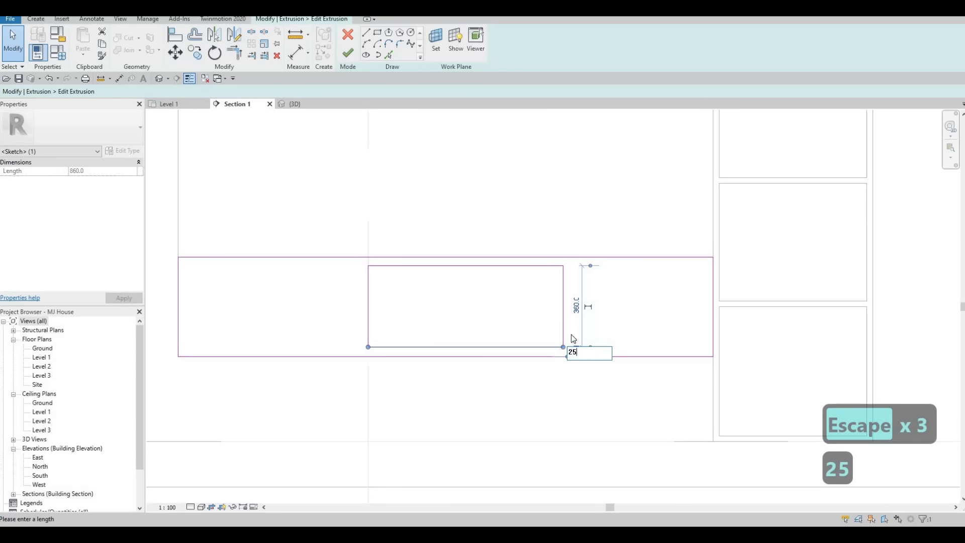
key("Return")
key("Escape")
key("Escape")
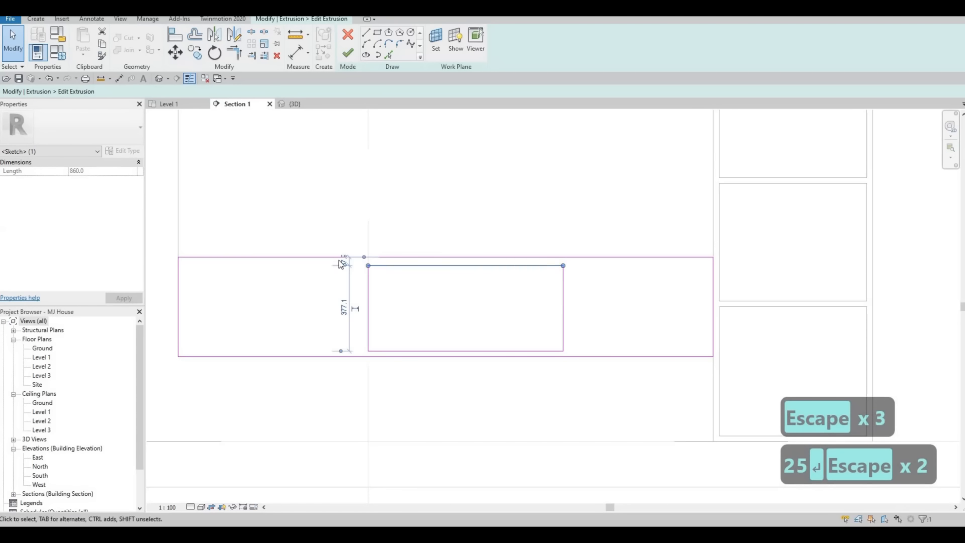
scroll(342, 262, "up", 2)
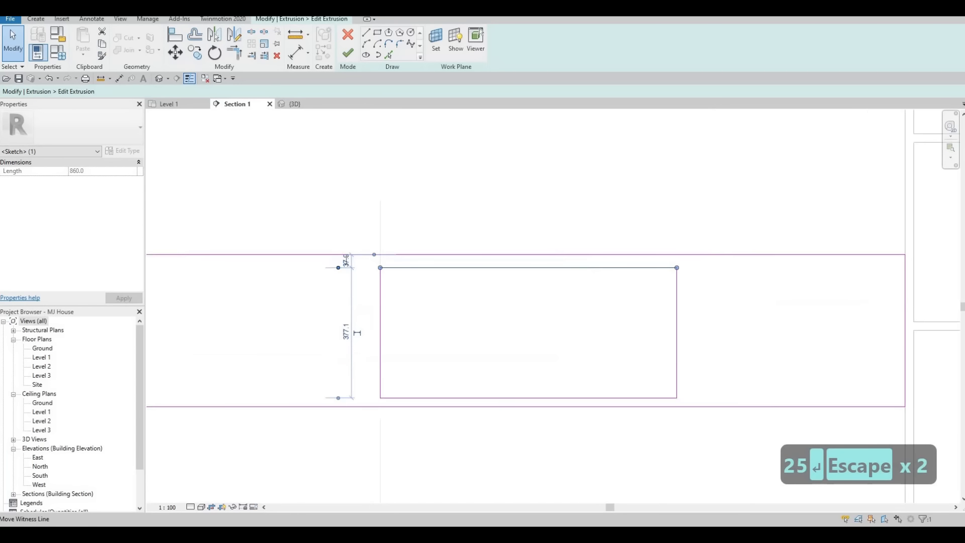
type("25")
key("Return")
key("Escape")
key("Escape")
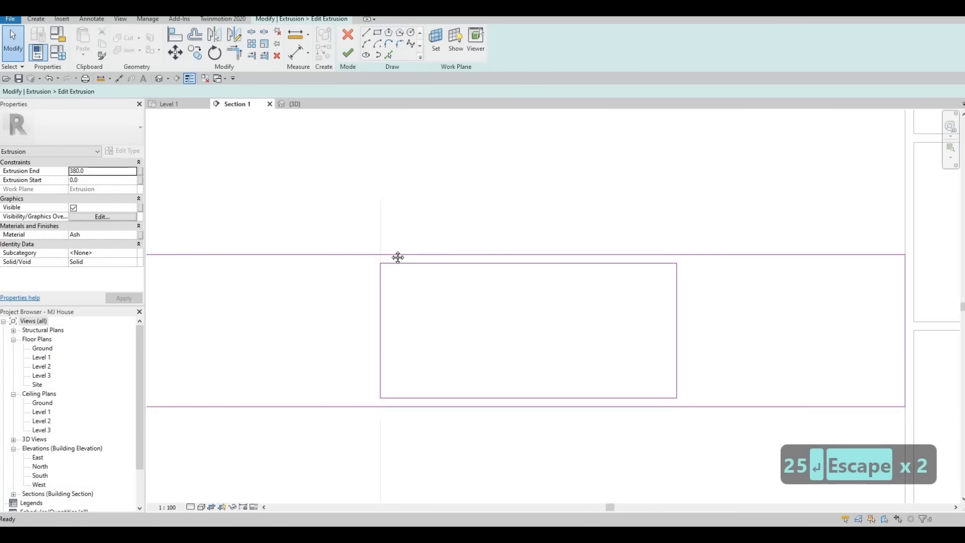
scroll(397, 257, "down", 3)
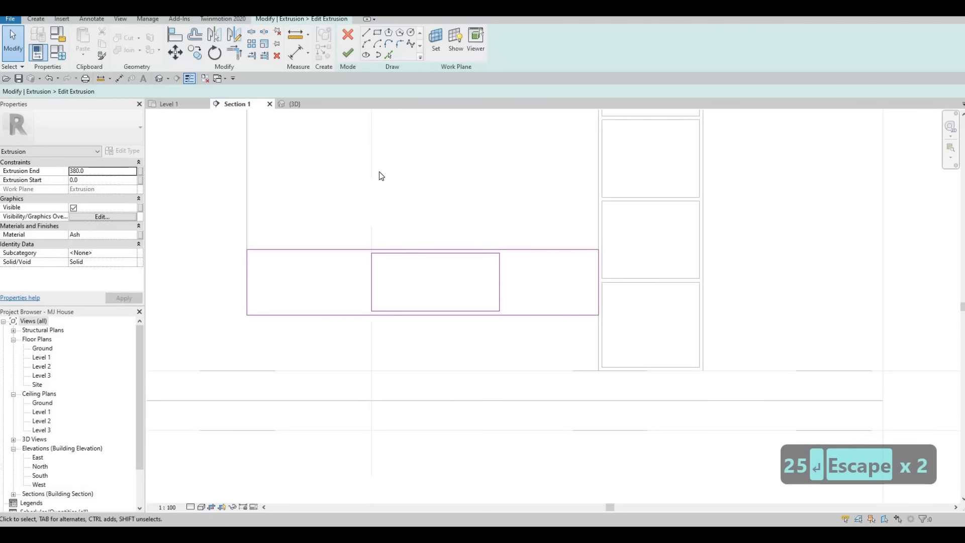
left_click(349, 55)
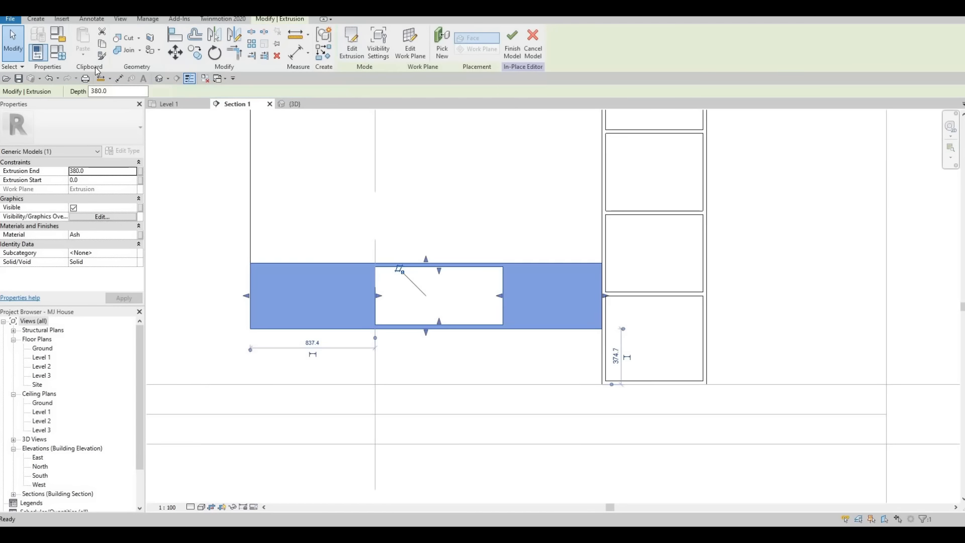
Step: Start a new extrusion with an extrusion depth of 20
left_click(36, 19)
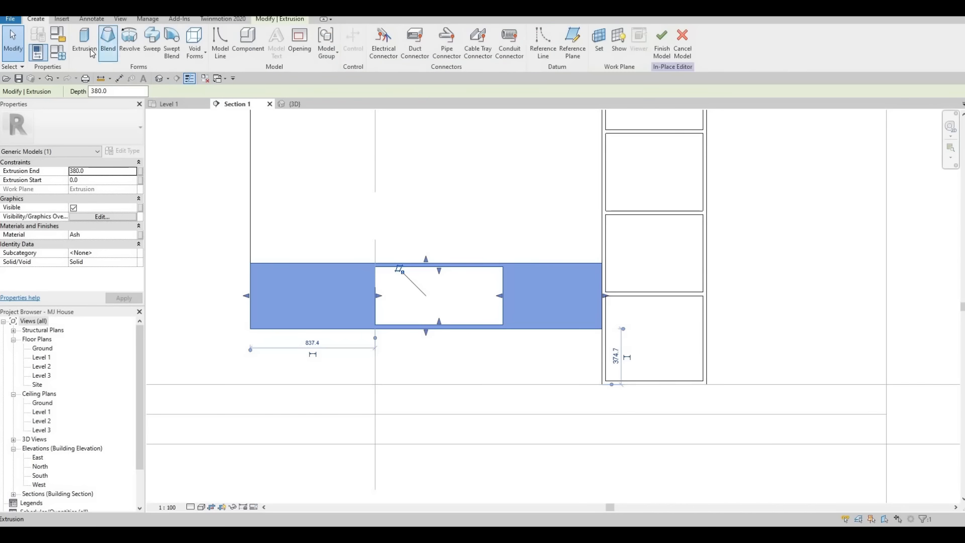
left_click(92, 52)
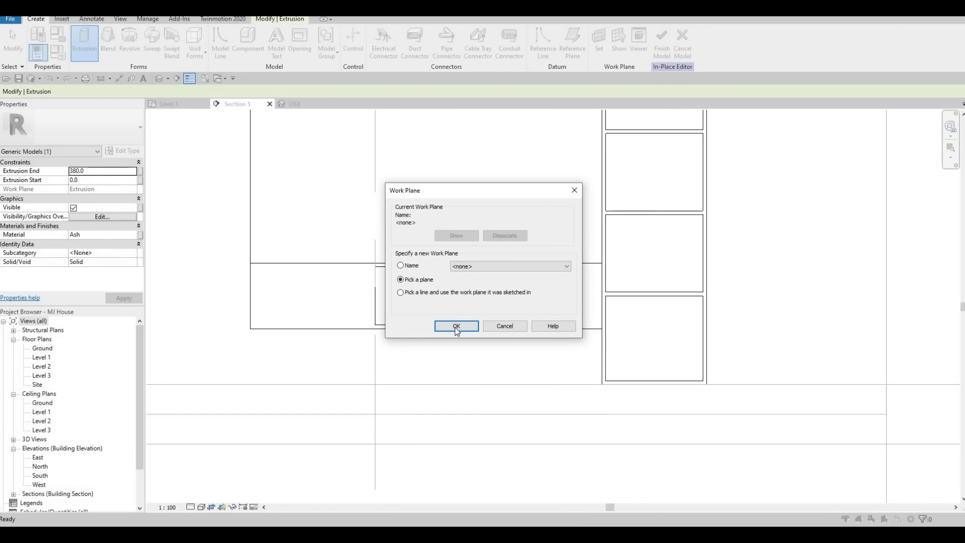
left_click(457, 327)
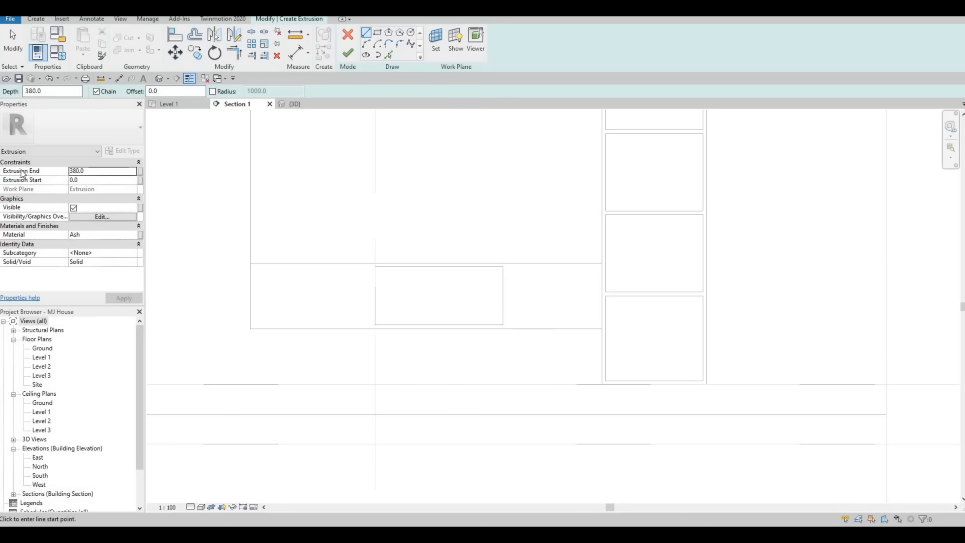
type("20")
key("Return")
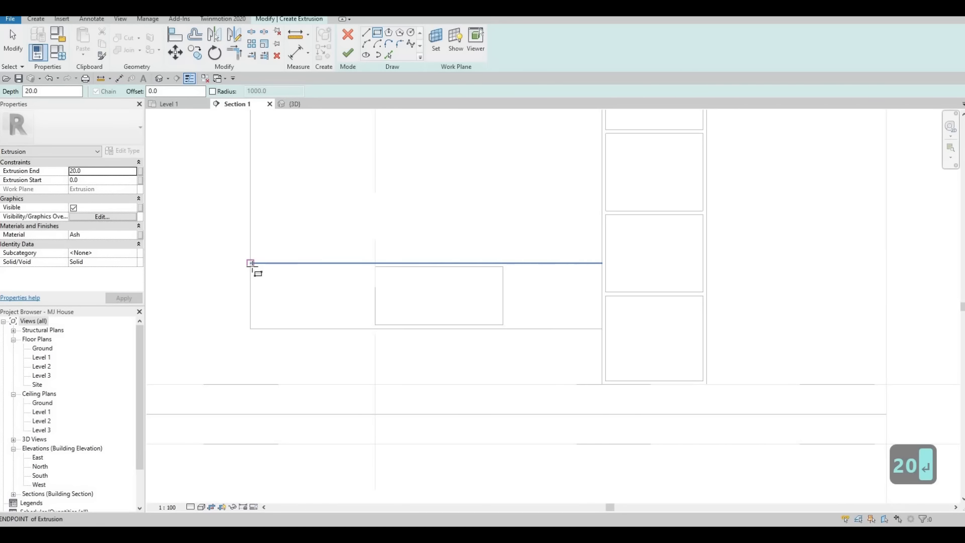
Step: Sketch rectangles over the left and right outer boxes of the TV unit
left_click(250, 263)
scroll(375, 328, "up", 4)
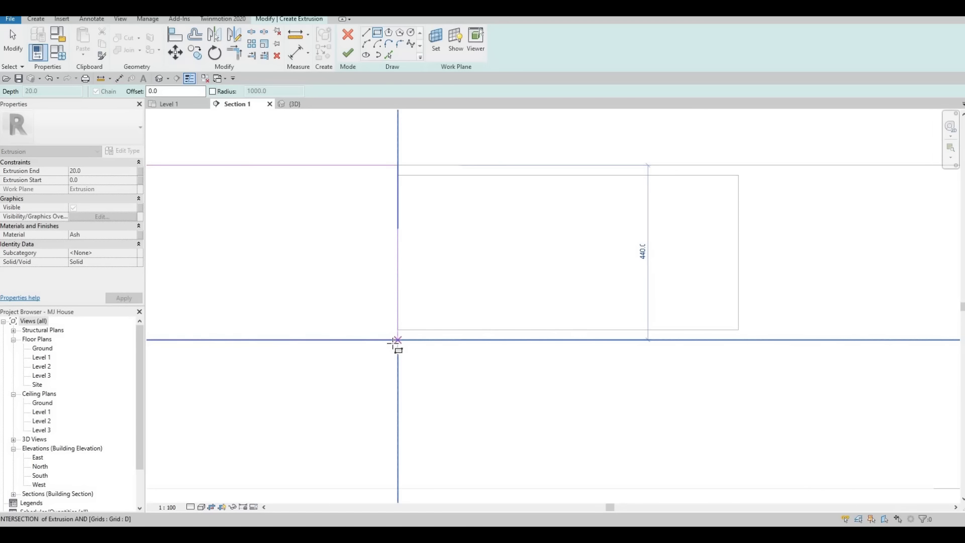
left_click(398, 340)
key("Escape")
scroll(312, 261, "down", 1)
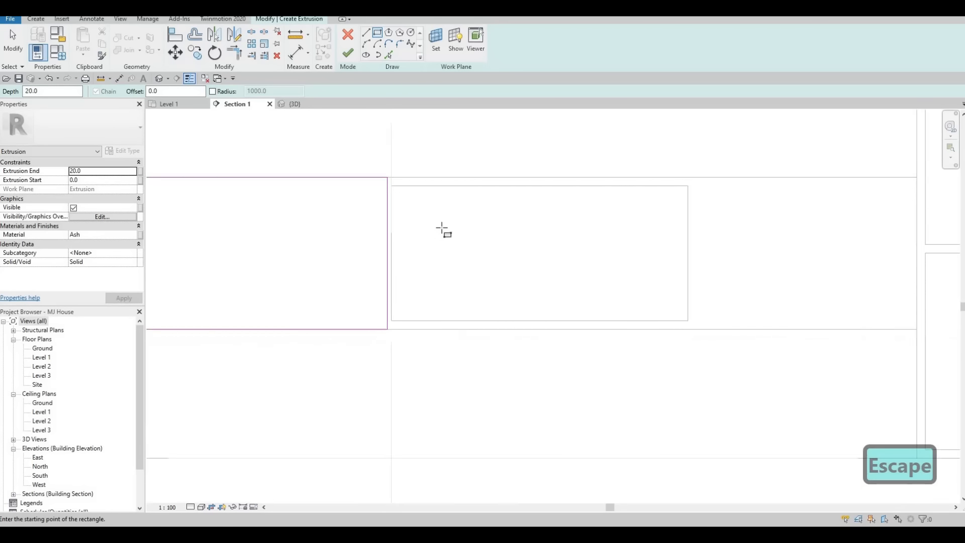
scroll(442, 227, "down", 1)
middle_click_drag(670, 189, 420, 200)
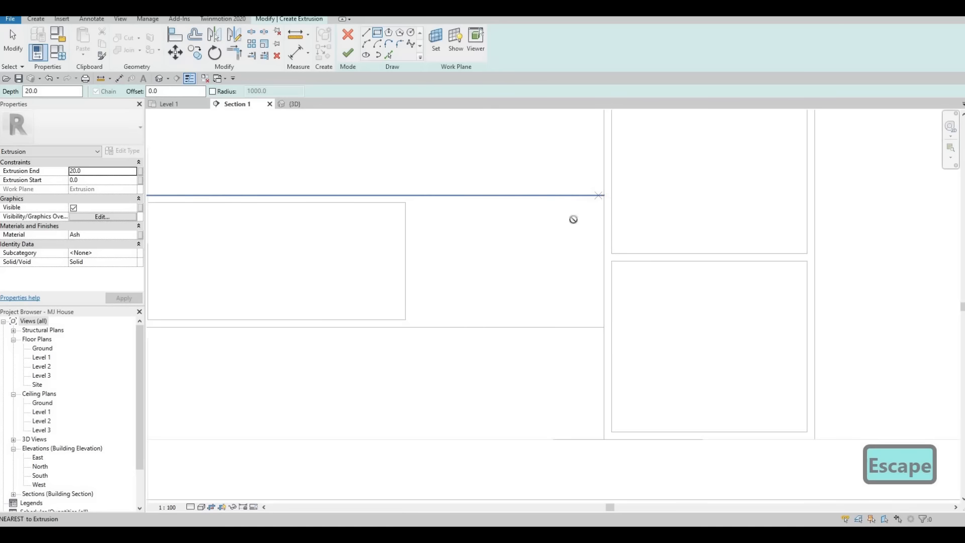
left_click(603, 196)
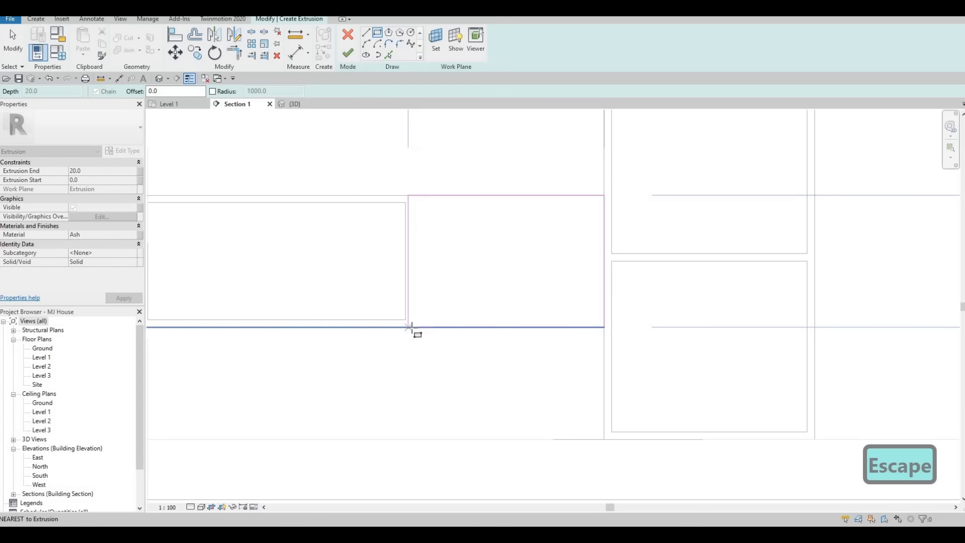
left_click(412, 328)
key("Escape")
key("Escape")
key("Escape")
Step: Set the right panel's gap beside the central opening to 25
left_click(411, 207)
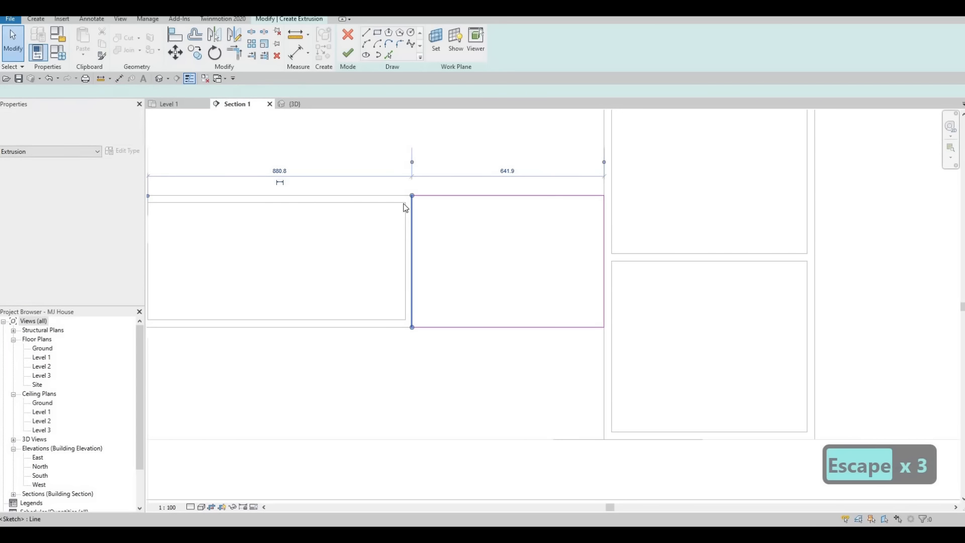
middle_click_drag(176, 194, 330, 190)
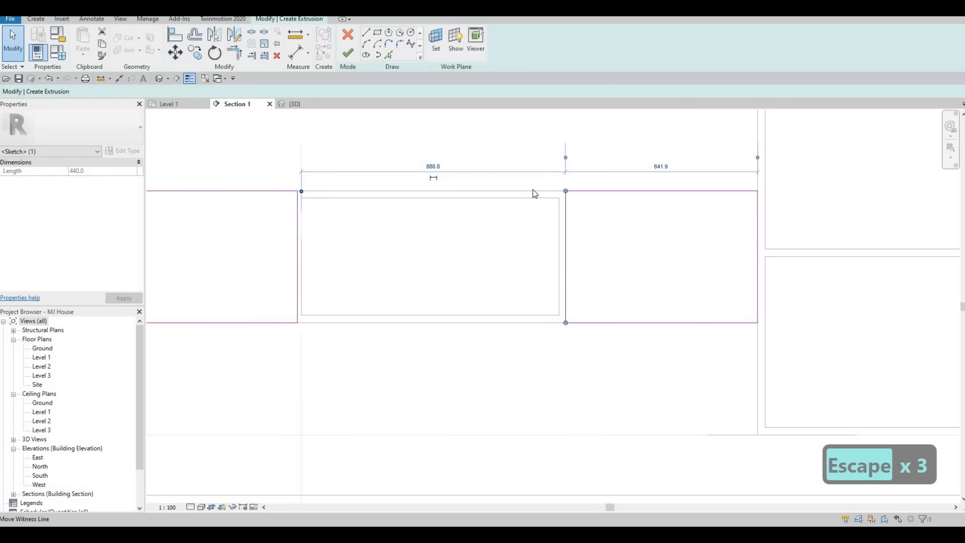
left_click_drag(533, 189, 559, 205)
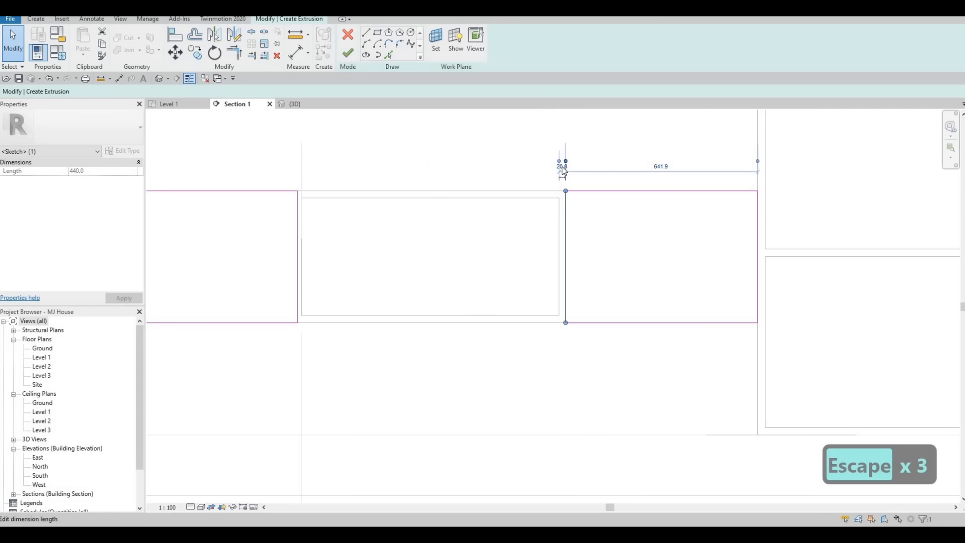
scroll(563, 171, "up", 2)
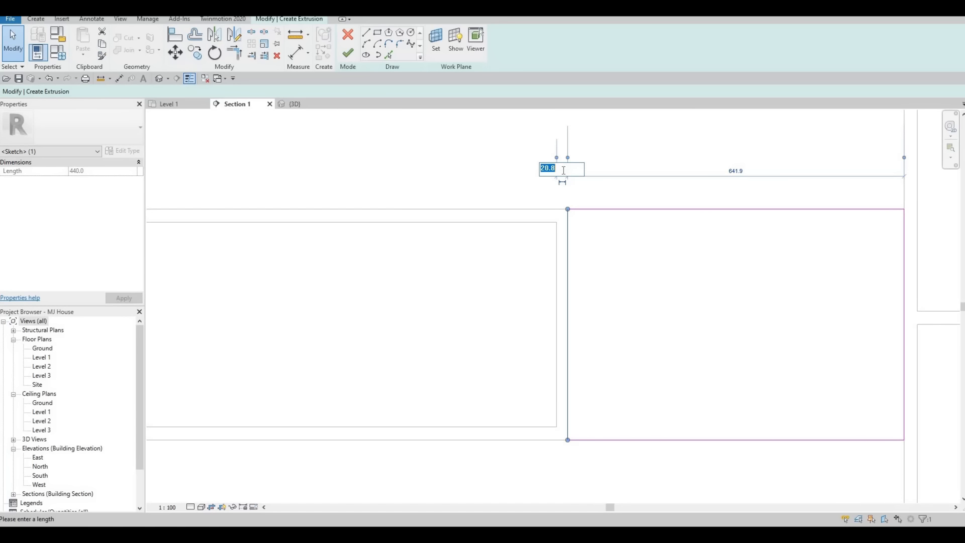
type("5")
key("Return")
key("Escape")
key("Escape")
scroll(376, 233, "down", 2)
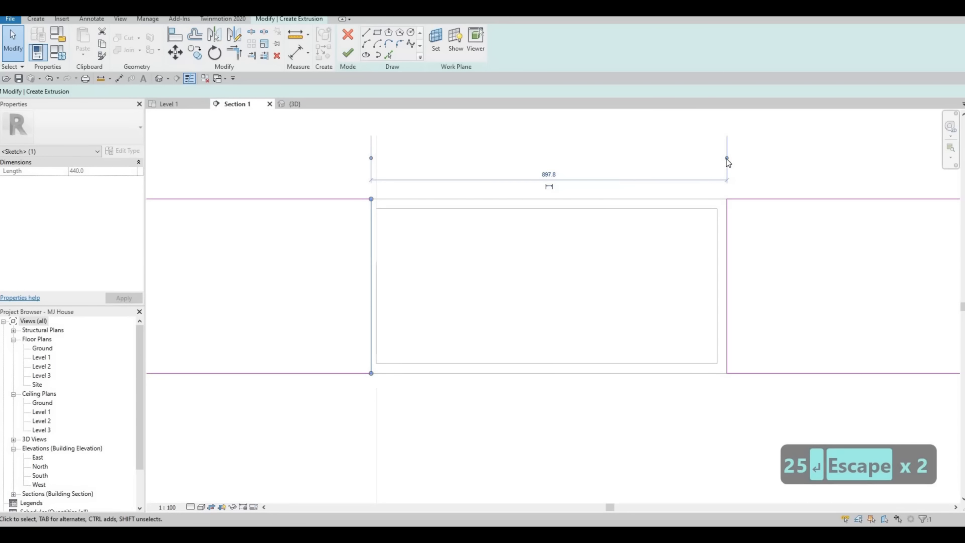
Step: Set the left panel's gap from the opening to 25 and finish the 20-deep panels
left_click_drag(382, 220, 376, 182)
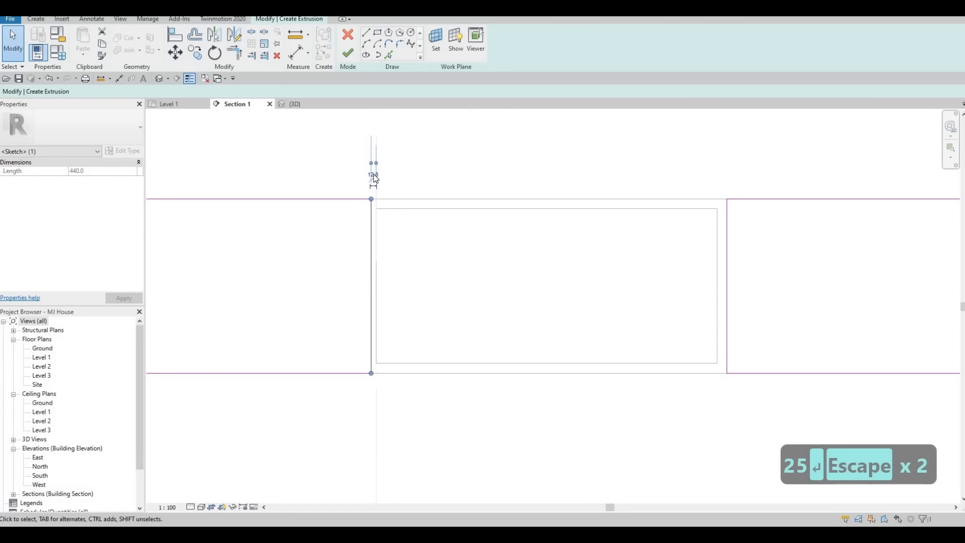
left_click(374, 174)
type("25")
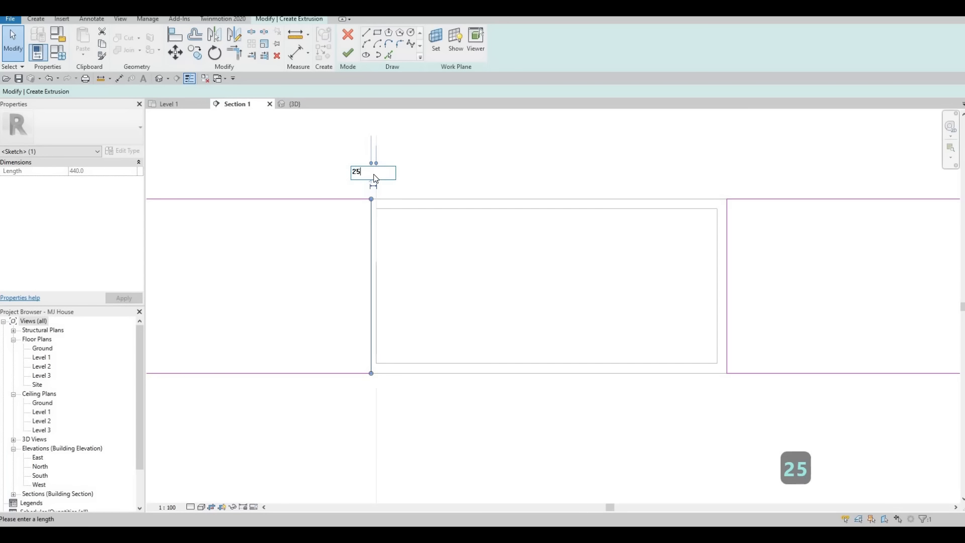
key("Return")
key("Escape")
key("Escape")
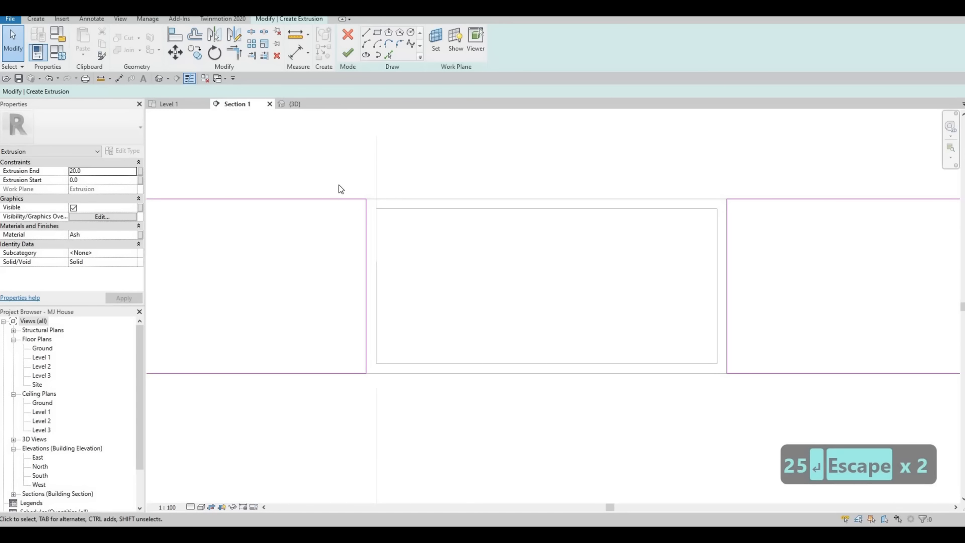
scroll(348, 143, "down", 3)
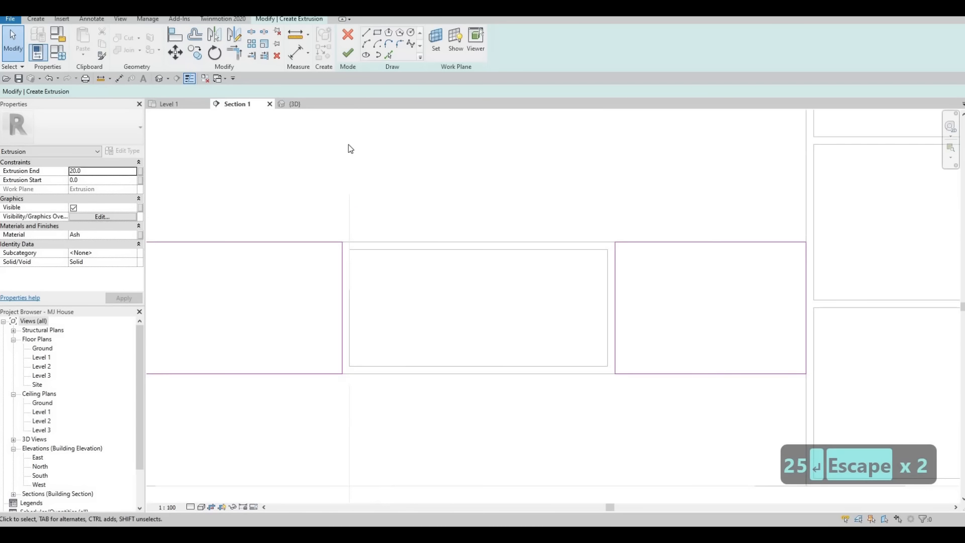
left_click(347, 53)
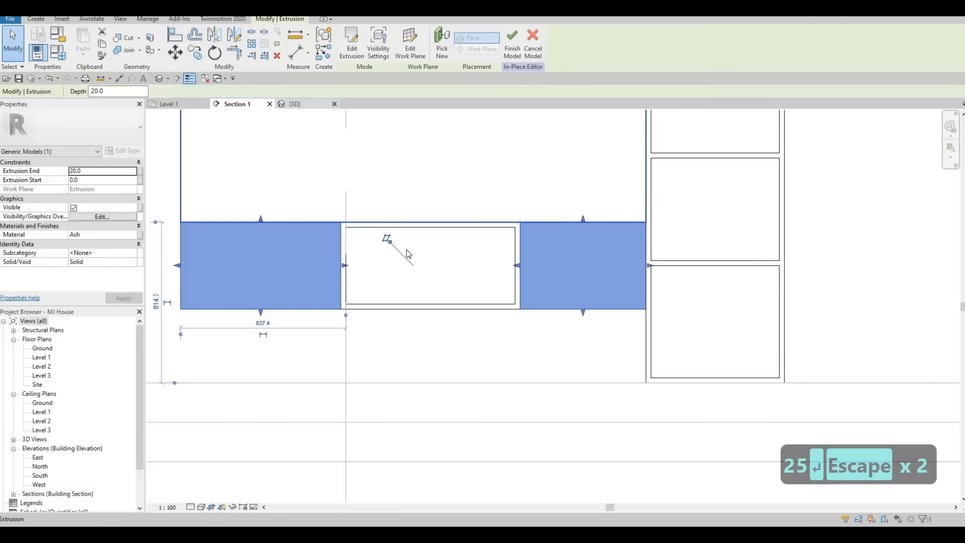
Step: Orbit the 3D view around the TV unit to inspect the panelled outer boxes
left_click(294, 104)
middle_click_drag(582, 362, 706, 332, "shift")
key("Escape")
scroll(694, 315, "up", 10)
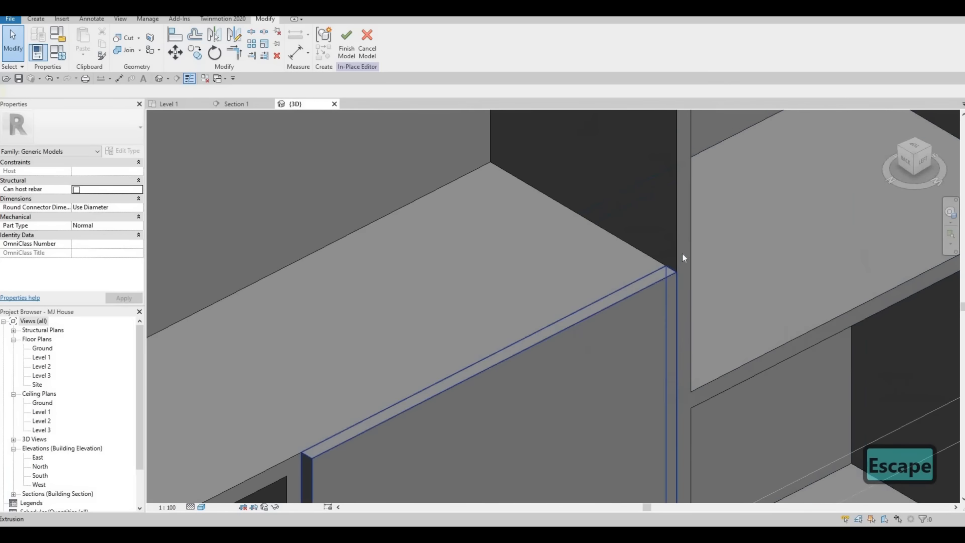
scroll(615, 289, "down", 4)
middle_click_drag(595, 314, 580, 346, "shift")
scroll(587, 303, "down", 1)
scroll(550, 263, "down", 2)
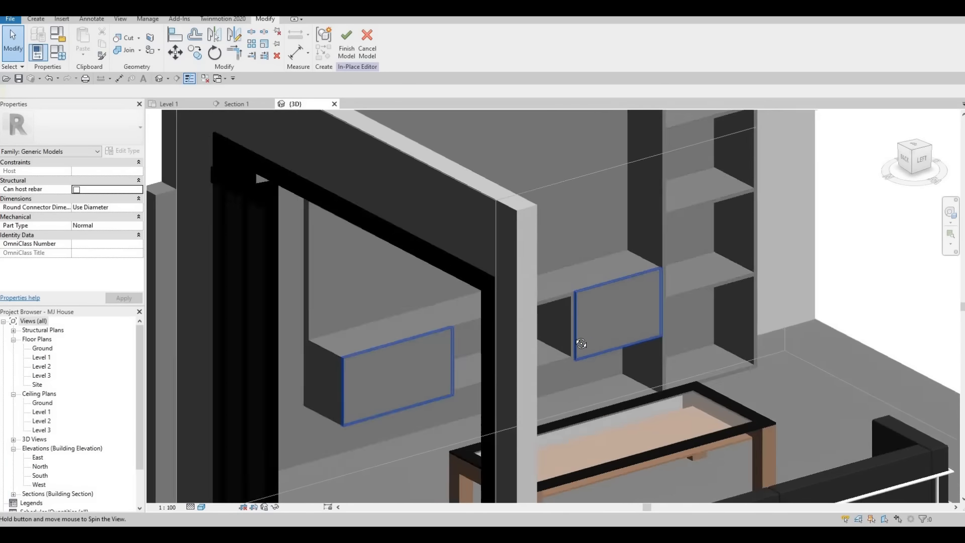
middle_click_drag(523, 302, 435, 319, "shift")
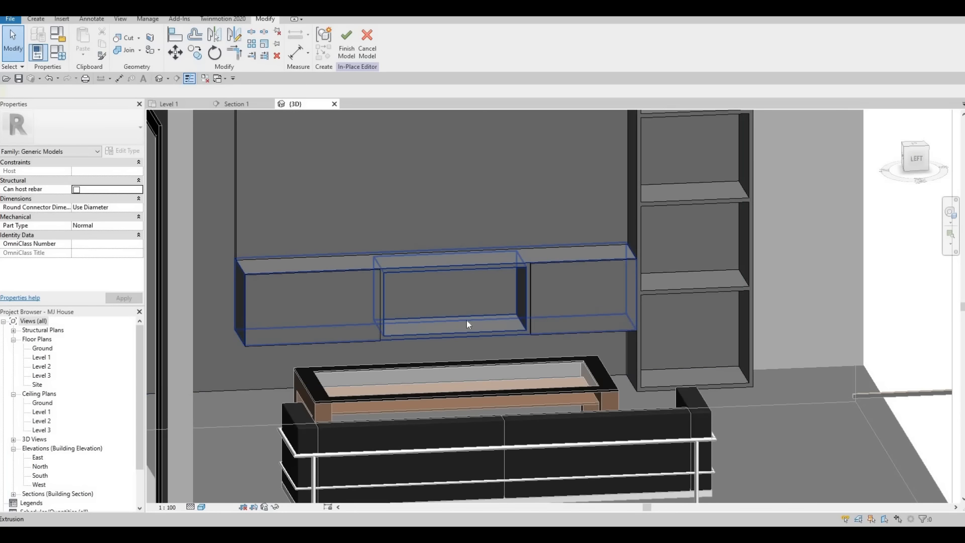
middle_click_drag(417, 282, 384, 316, "shift")
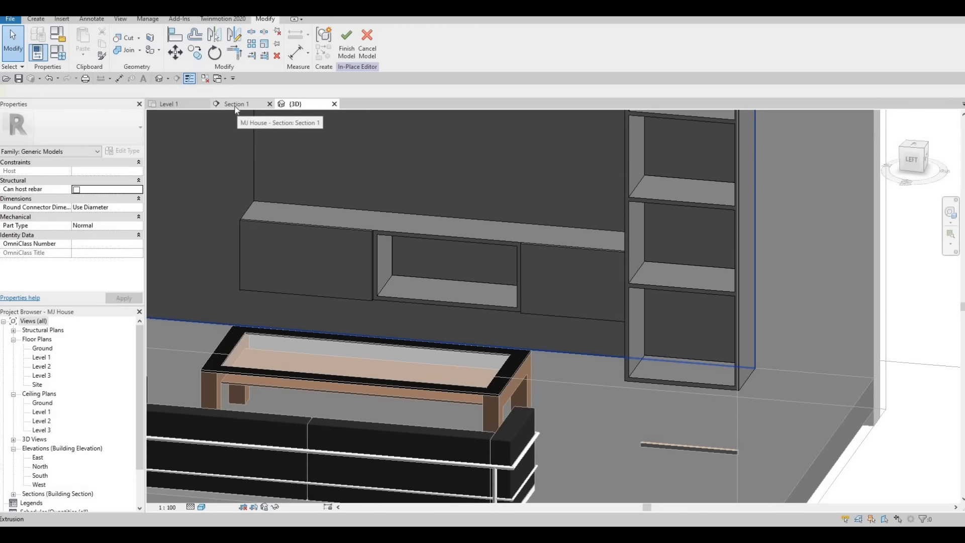
Step: Start a new extrusion in Section 1 on the wall plane with depth 5
left_click(217, 106)
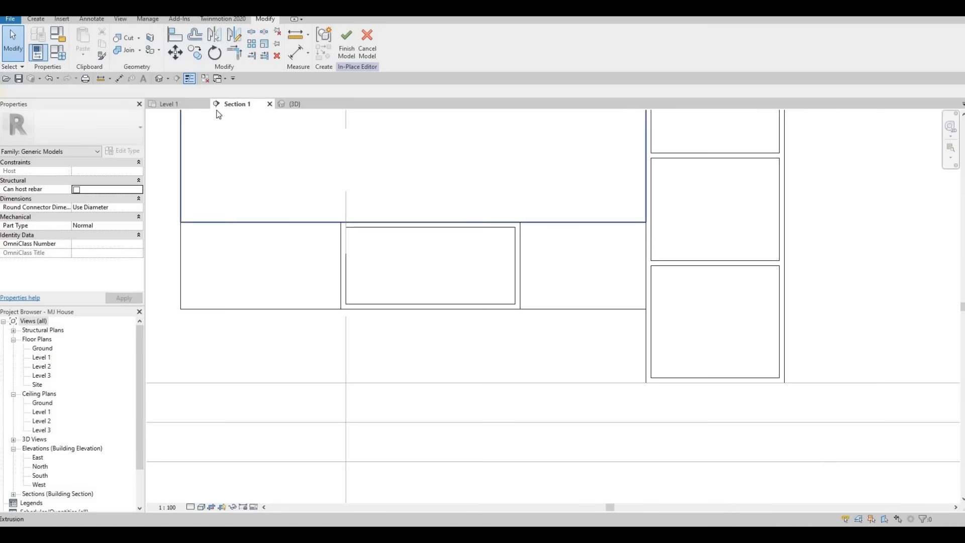
left_click(38, 20)
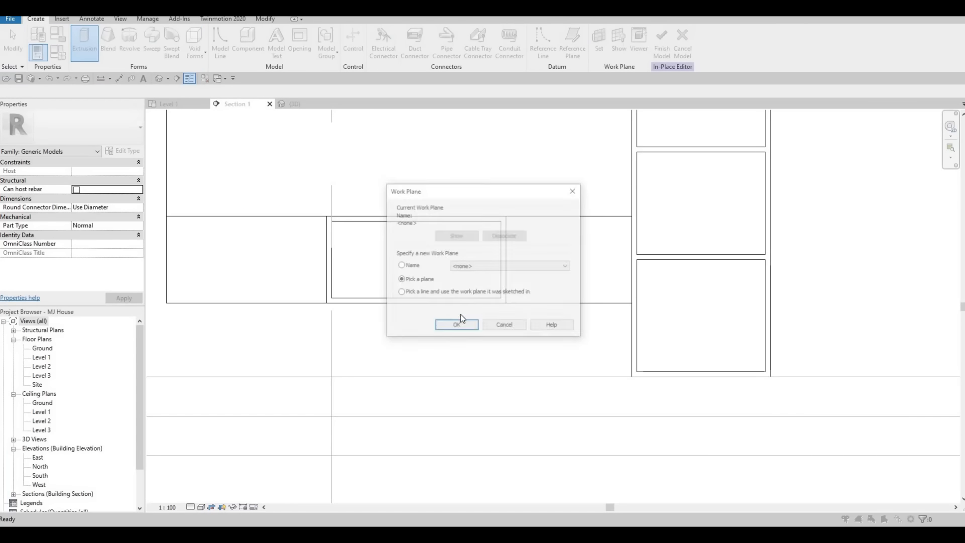
left_click(455, 326)
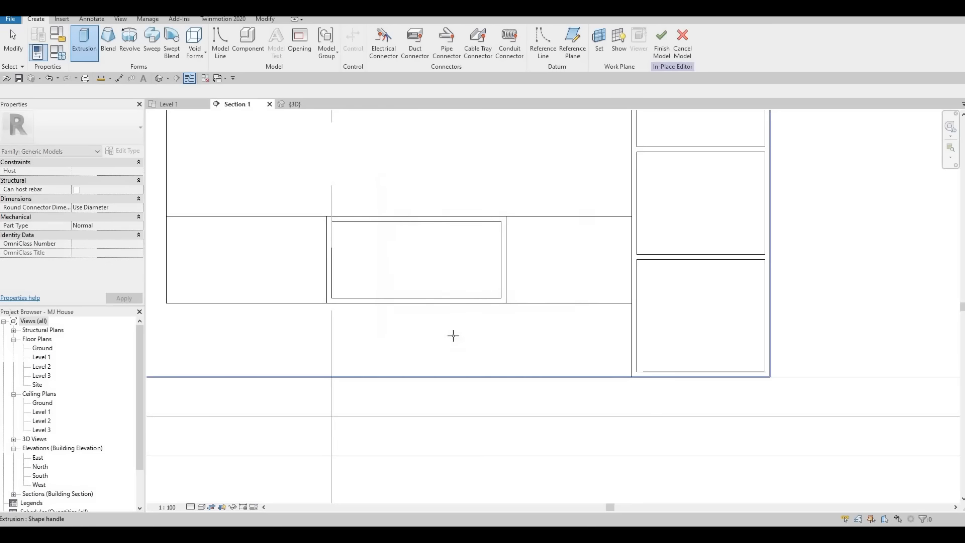
scroll(452, 335, "down", 2)
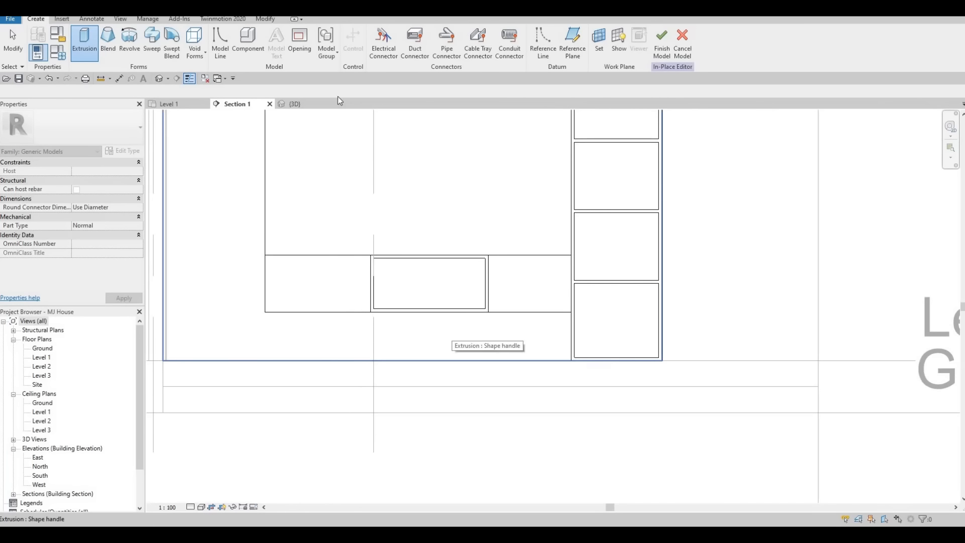
left_click(94, 171)
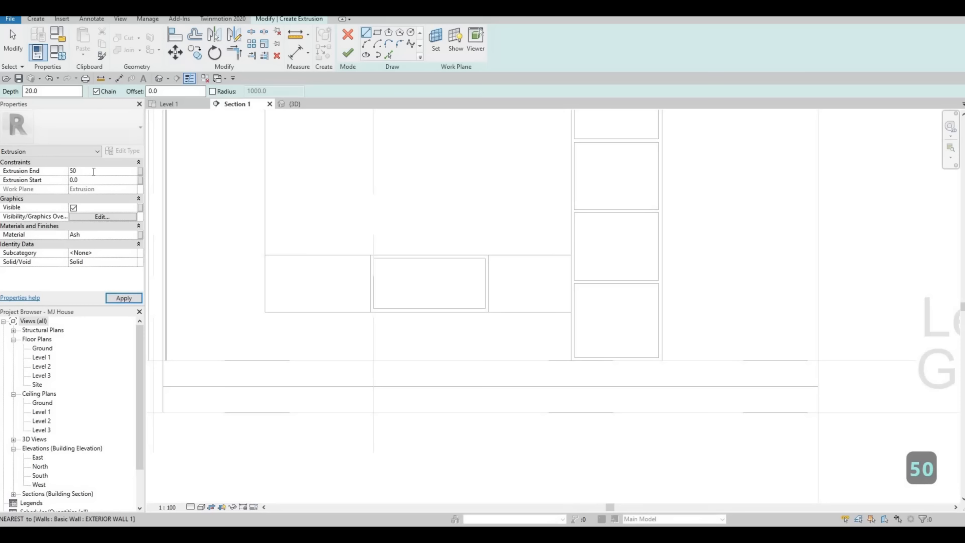
key("BackSpace")
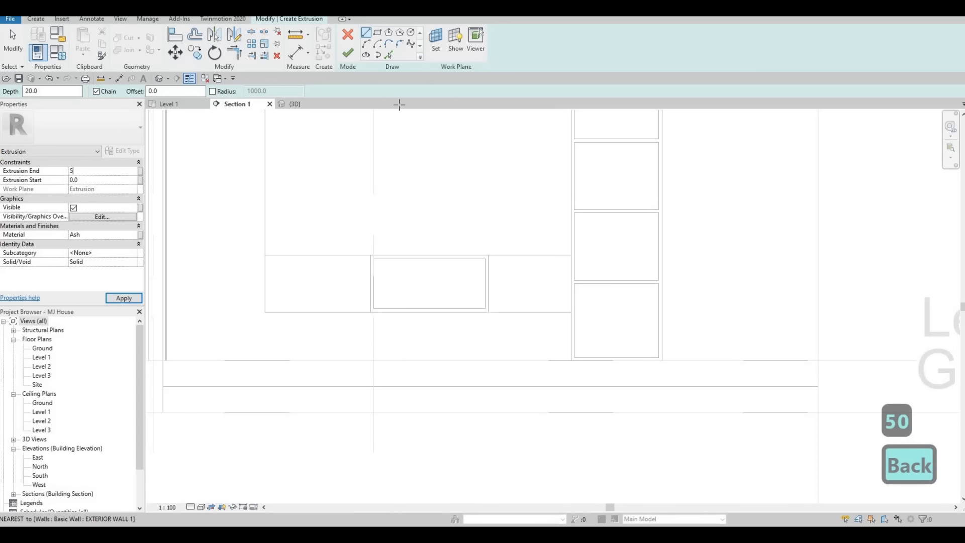
Step: Sketch an 860 by 390 rectangle over the middle compartment and finish the panel
left_click(378, 33)
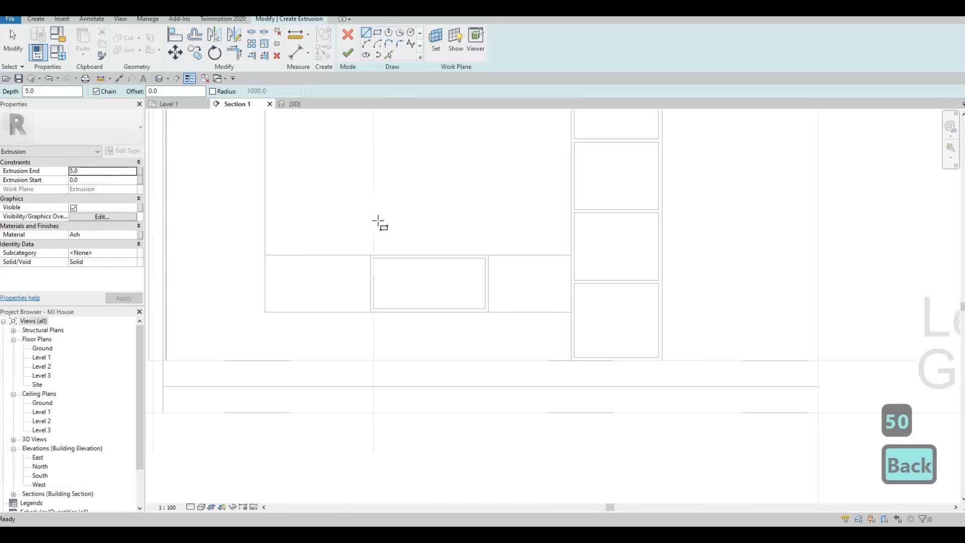
left_click(375, 259)
left_click(485, 308)
scroll(493, 319, "up", 3)
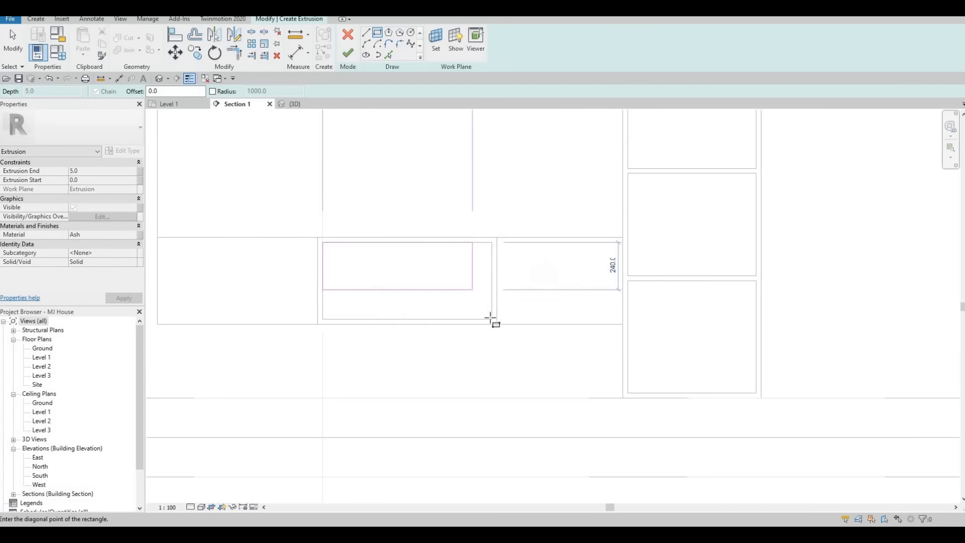
left_click(349, 55)
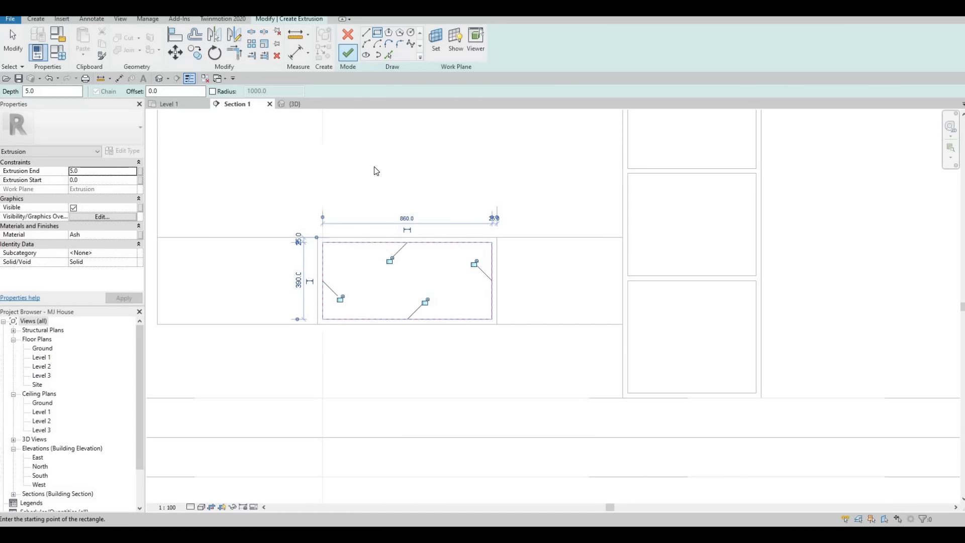
scroll(437, 276, "down", 5)
key("Escape")
key("Escape")
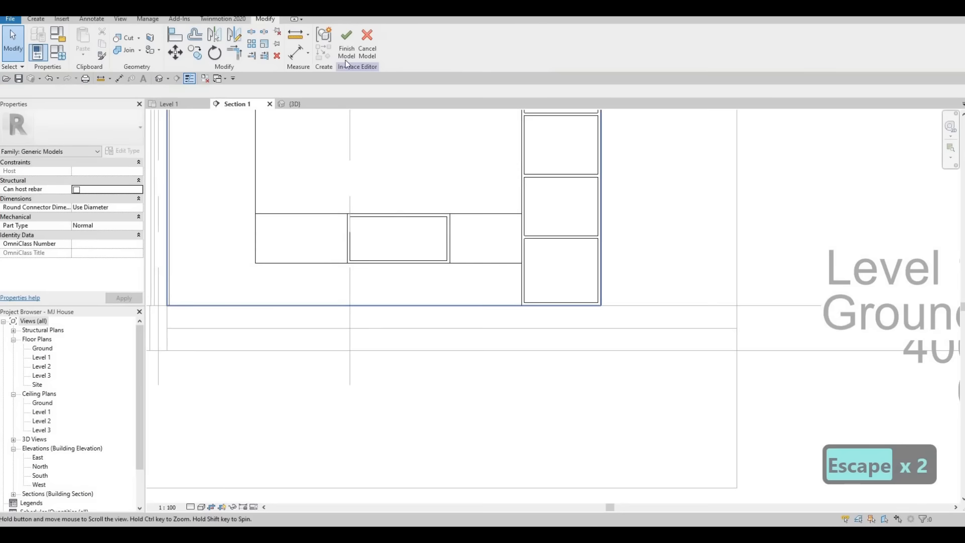
Step: In 3D, select the middle panel and orbit and pan around the room to check it
left_click(299, 103)
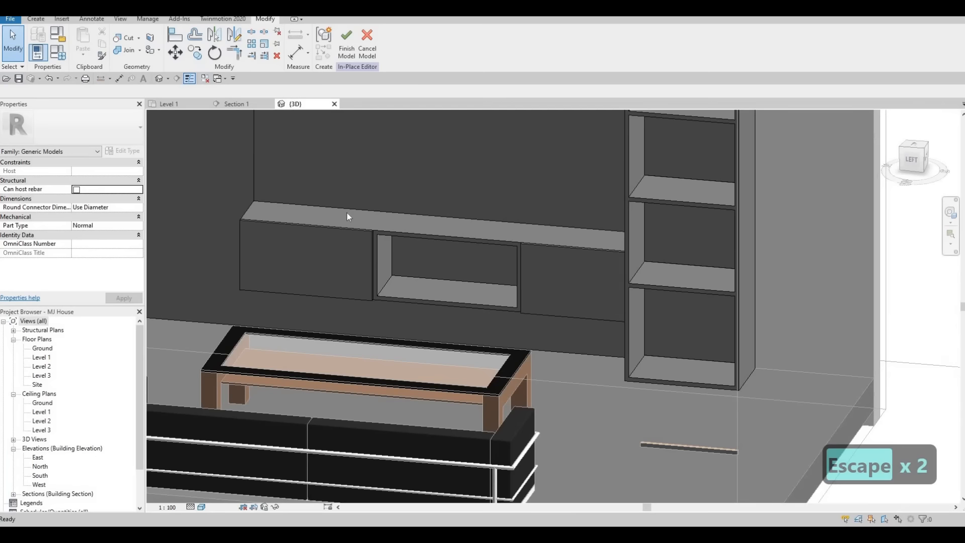
scroll(400, 259, "down", 4)
left_click(404, 253)
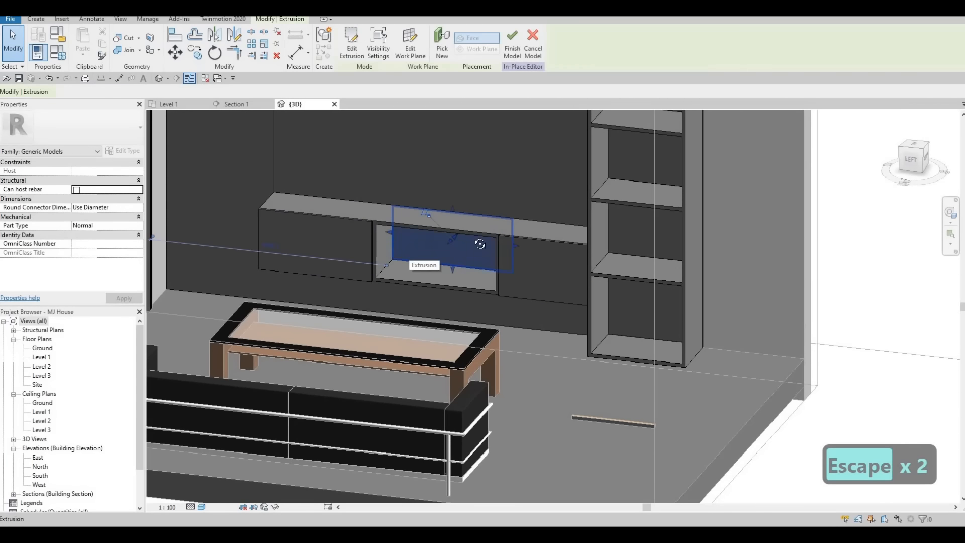
middle_click_drag(518, 243, 544, 241, "shift")
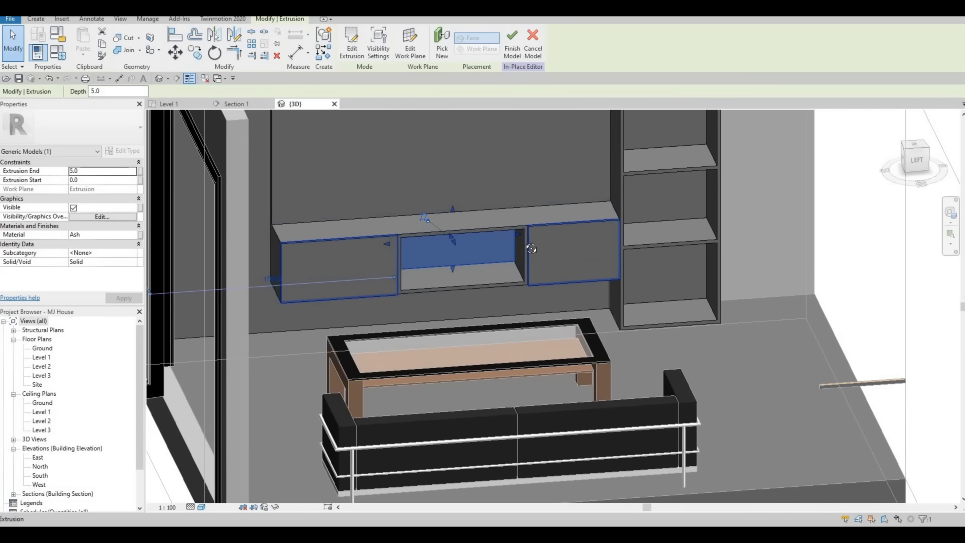
scroll(523, 304, "down", 5)
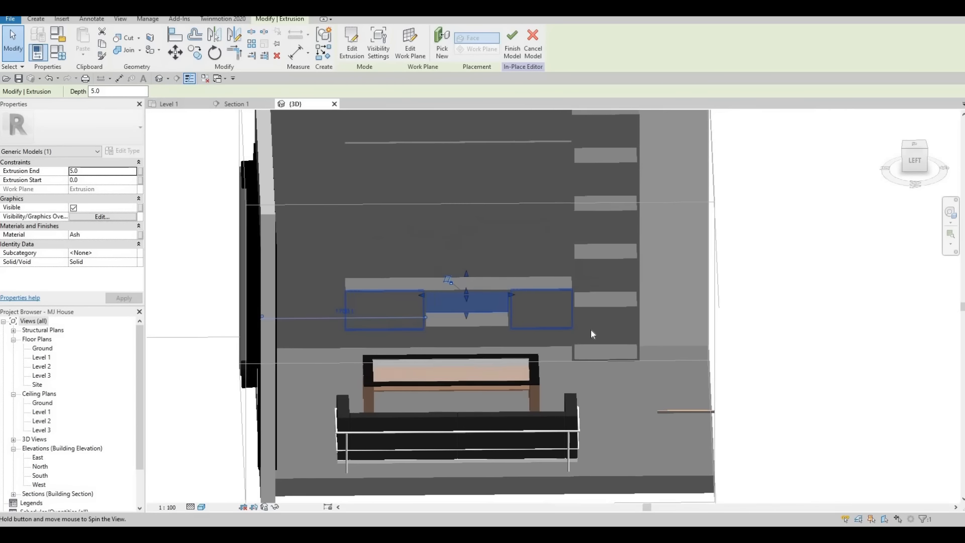
middle_click_drag(590, 329, 585, 211, "shift")
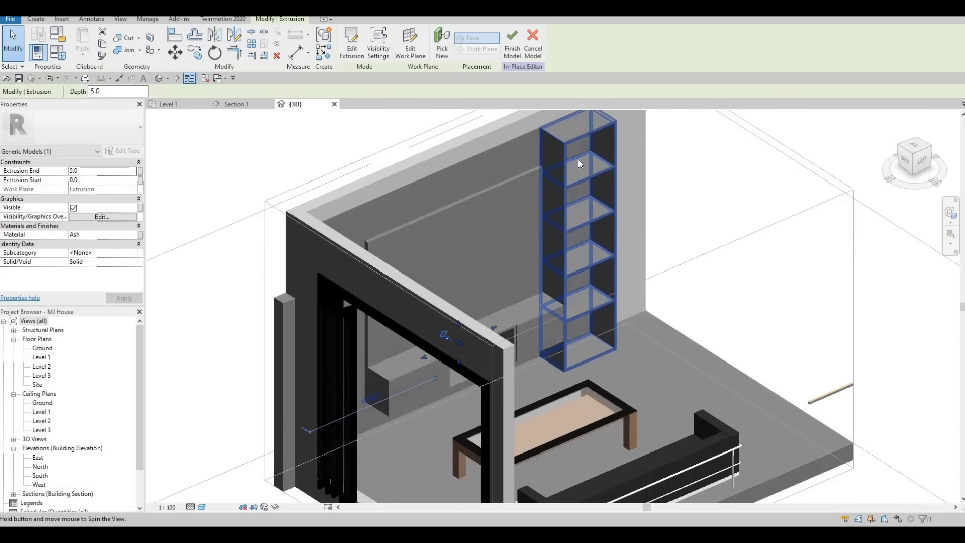
scroll(518, 174, "up", 10)
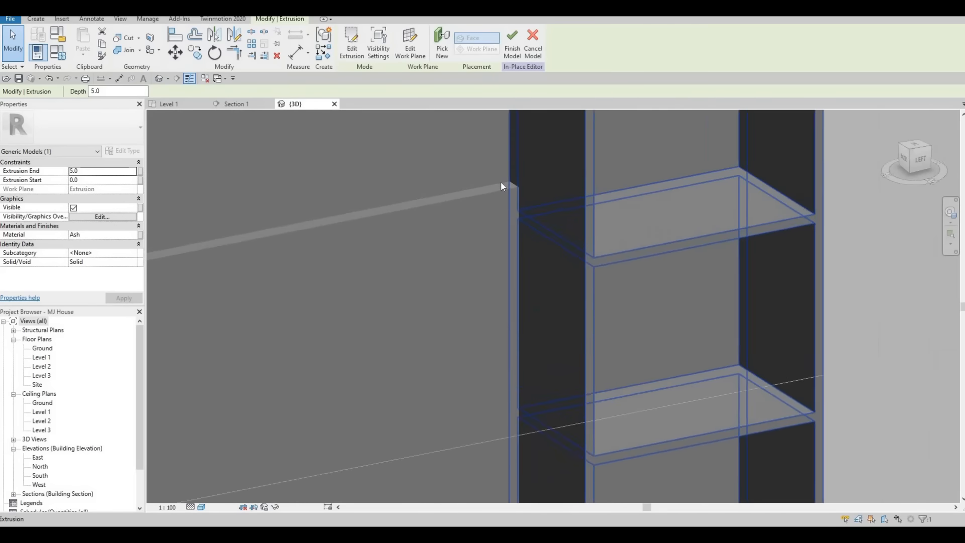
scroll(500, 180, "down", 8)
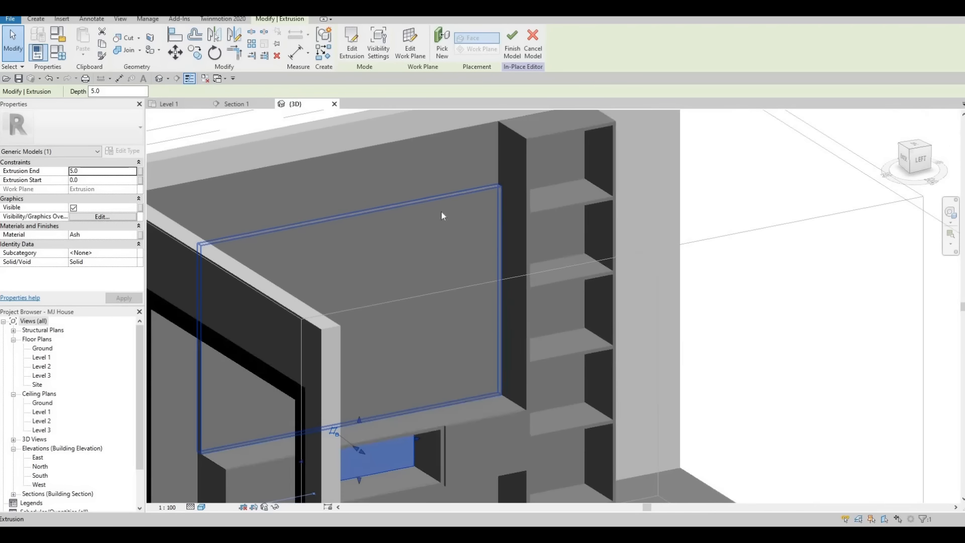
middle_click_drag(441, 212, 638, 161, "shift")
middle_click_drag(183, 232, 342, 192)
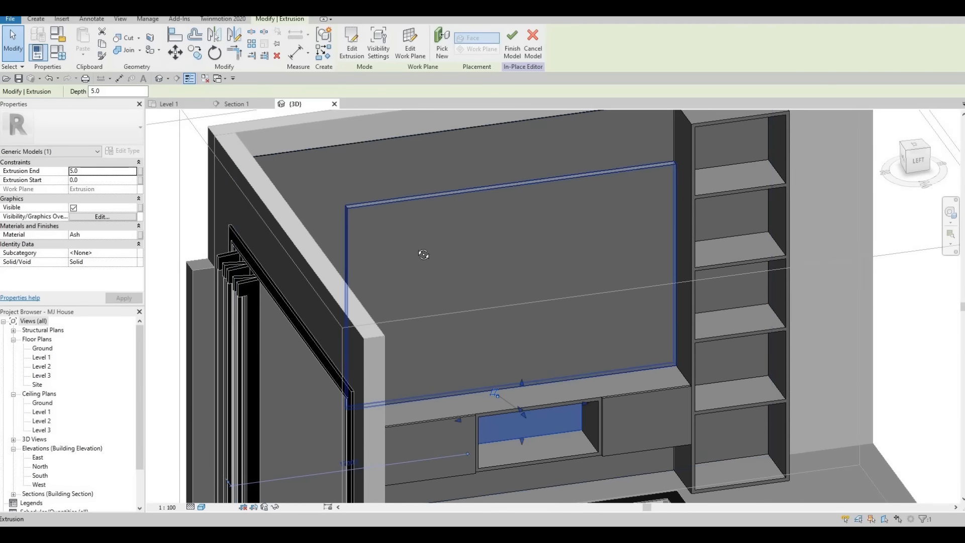
middle_click_drag(410, 352, 646, 276)
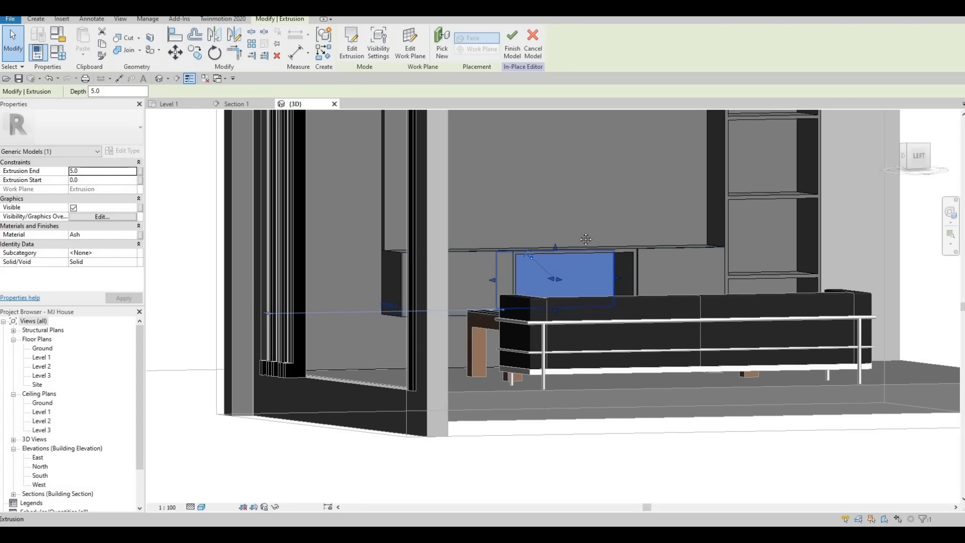
middle_click_drag(632, 260, 586, 170, "shift")
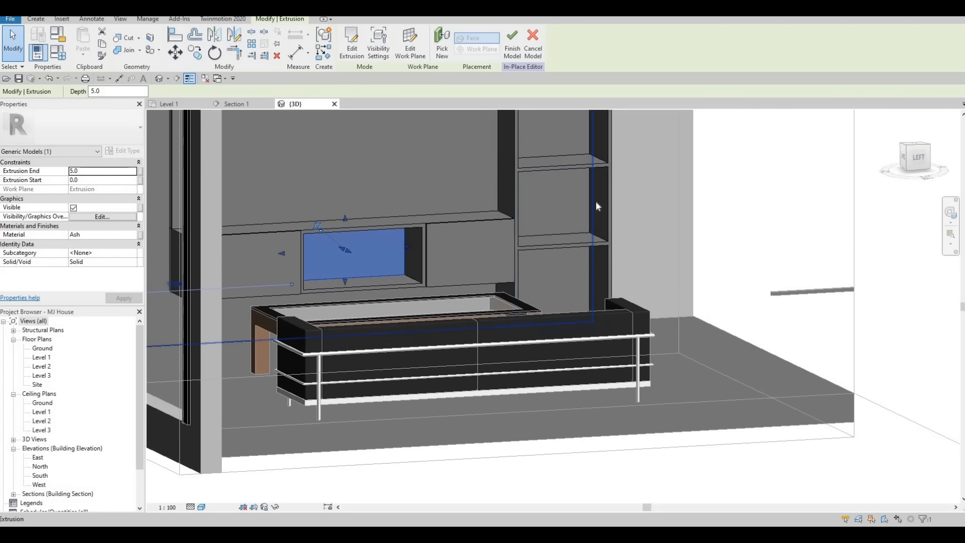
scroll(556, 255, "up", 5)
scroll(636, 297, "up", 3)
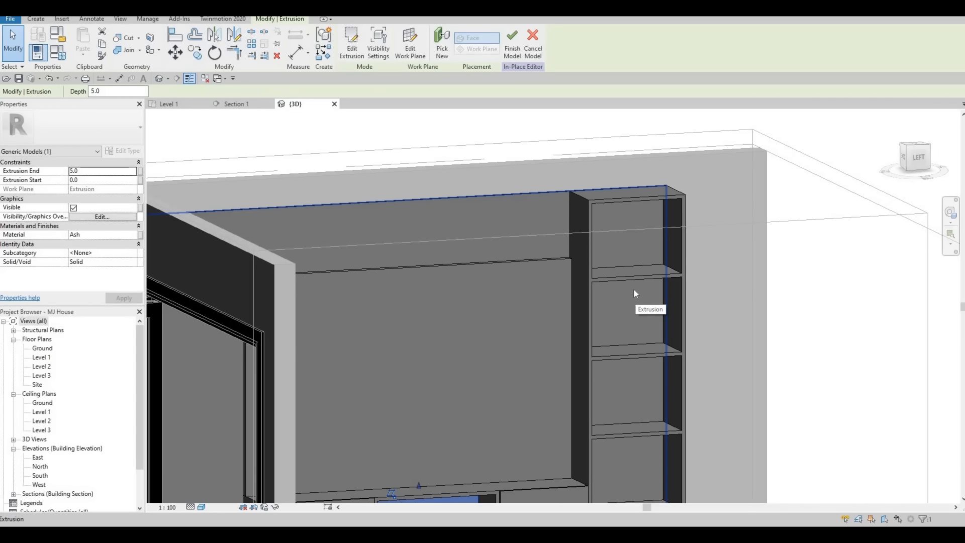
scroll(581, 230, "down", 5)
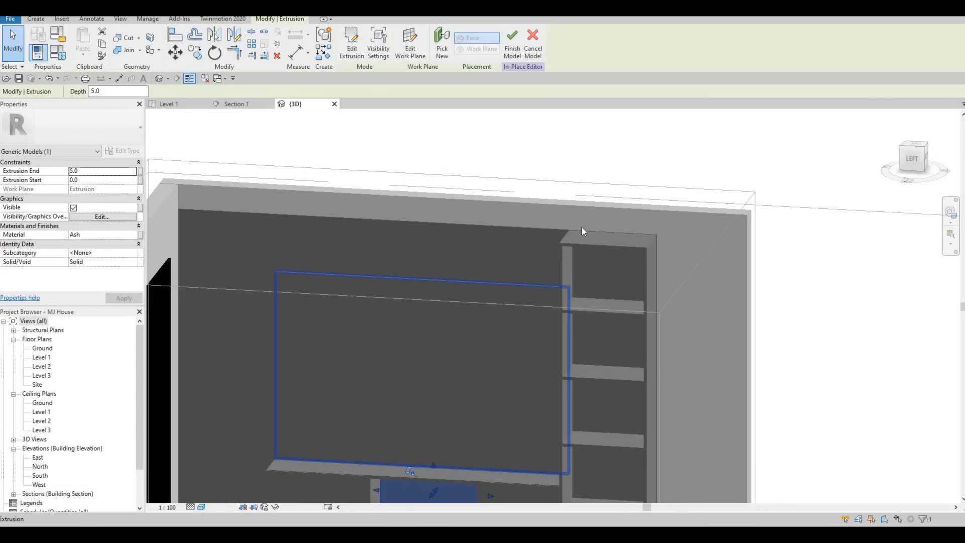
key("Escape")
key("Escape")
middle_click_drag(625, 251, 607, 237, "shift")
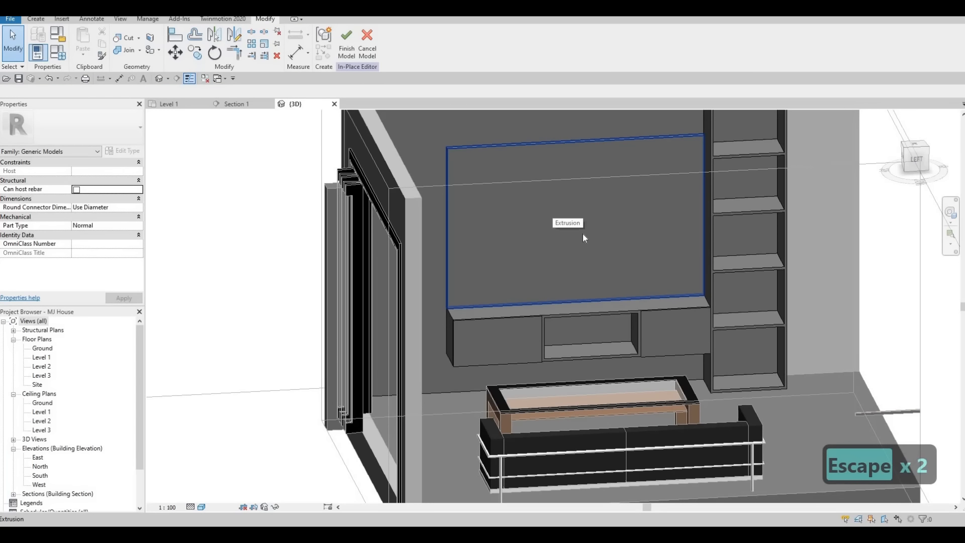
Step: Orbit the 3D view to face the TV wall directly
middle_click_drag(529, 250, 572, 312, "shift")
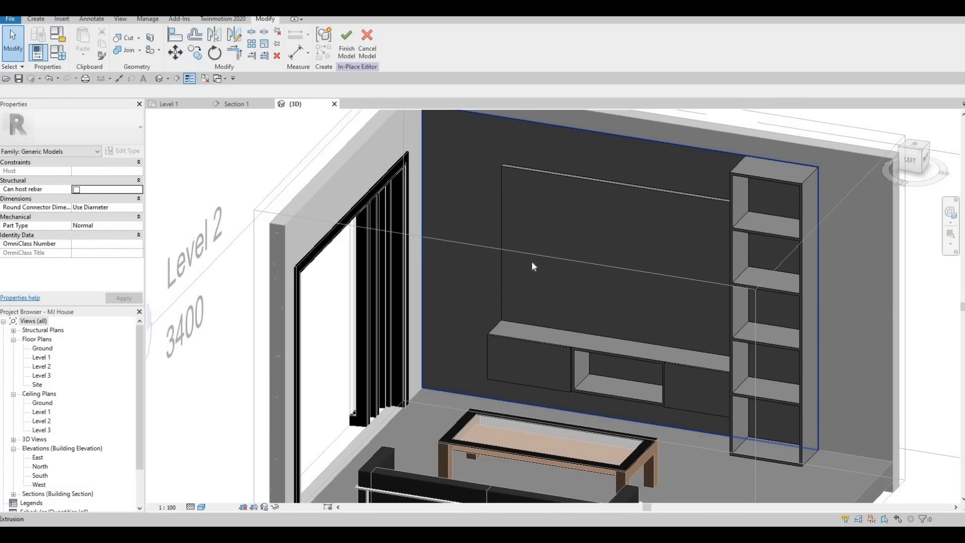
middle_click_drag(505, 312, 445, 380, "shift")
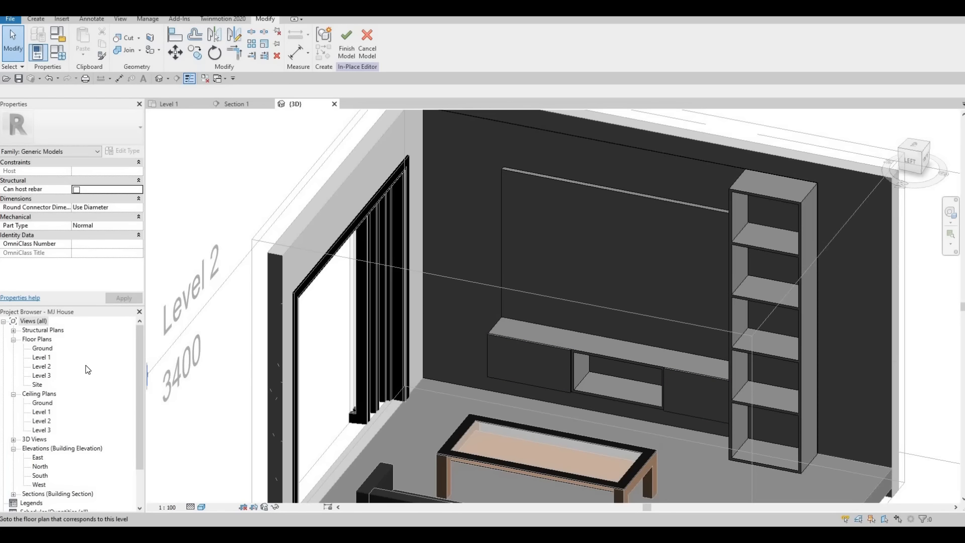
Step: On the Level 1 plan, start an extrusion and sketch a tall rectangle along the wall
double_click(41, 356)
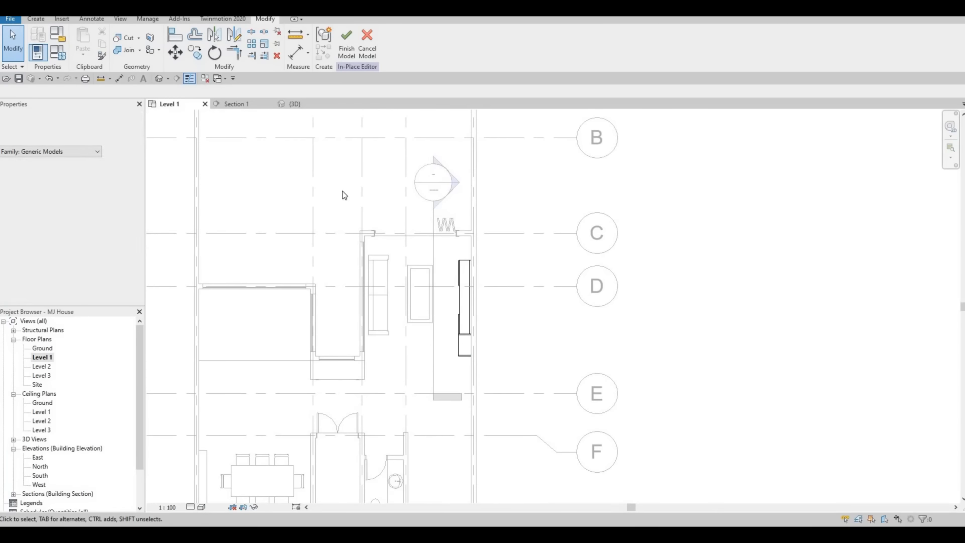
scroll(467, 208, "up", 3)
scroll(473, 238, "up", 3)
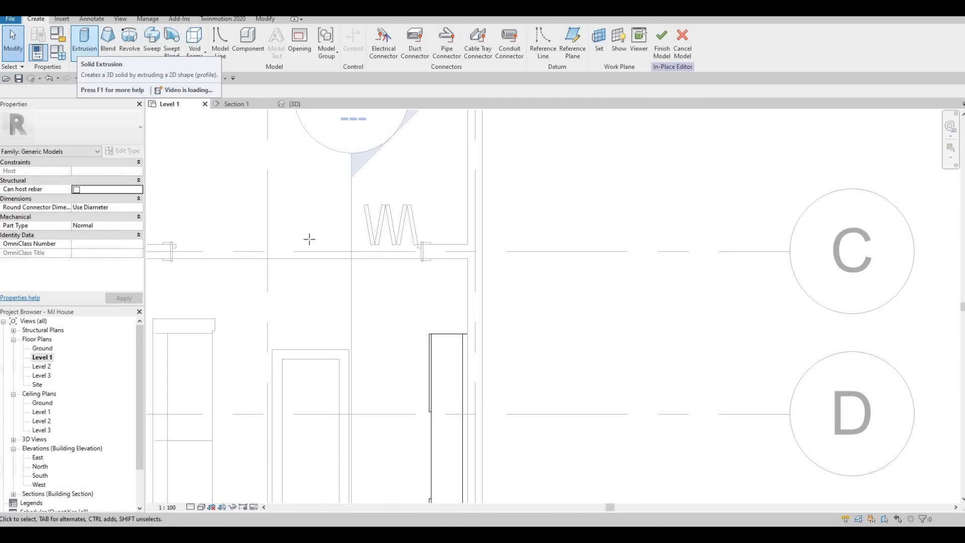
left_click(84, 43)
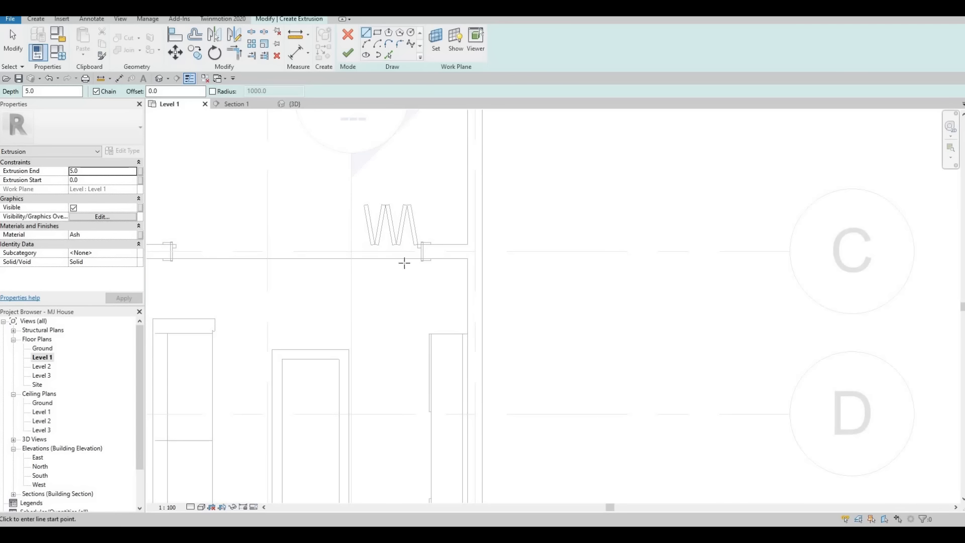
left_click(378, 33)
scroll(471, 274, "up", 2)
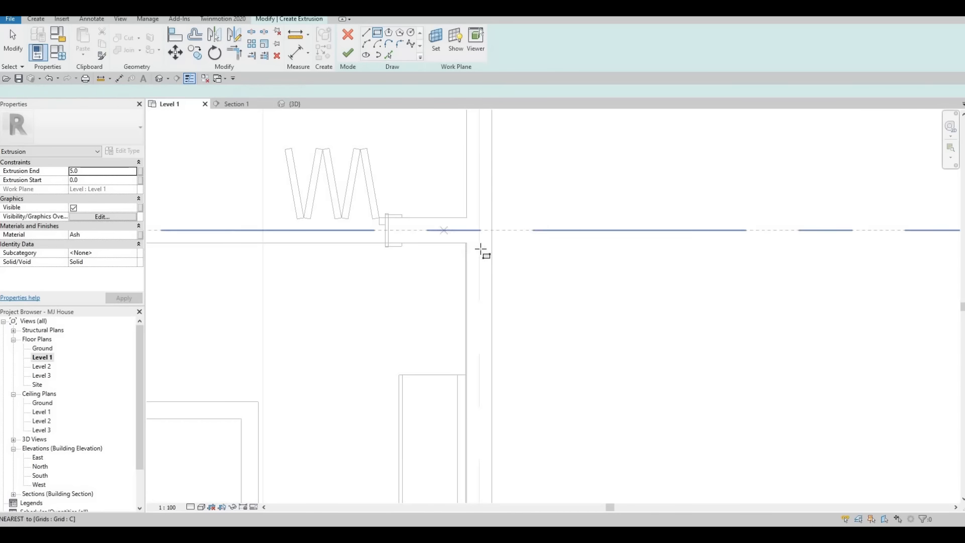
scroll(482, 249, "up", 2)
scroll(483, 249, "up", 2)
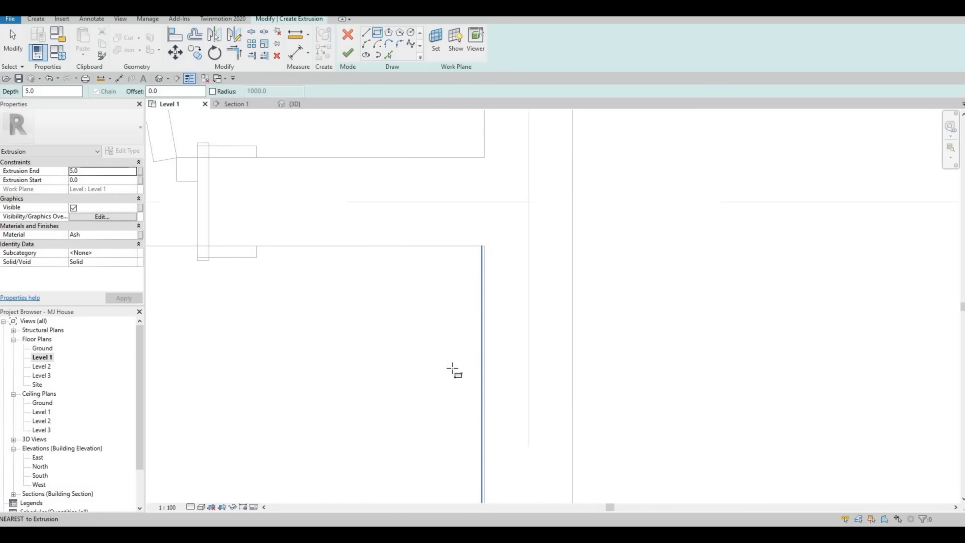
left_click(453, 397)
scroll(444, 394, "up", 4)
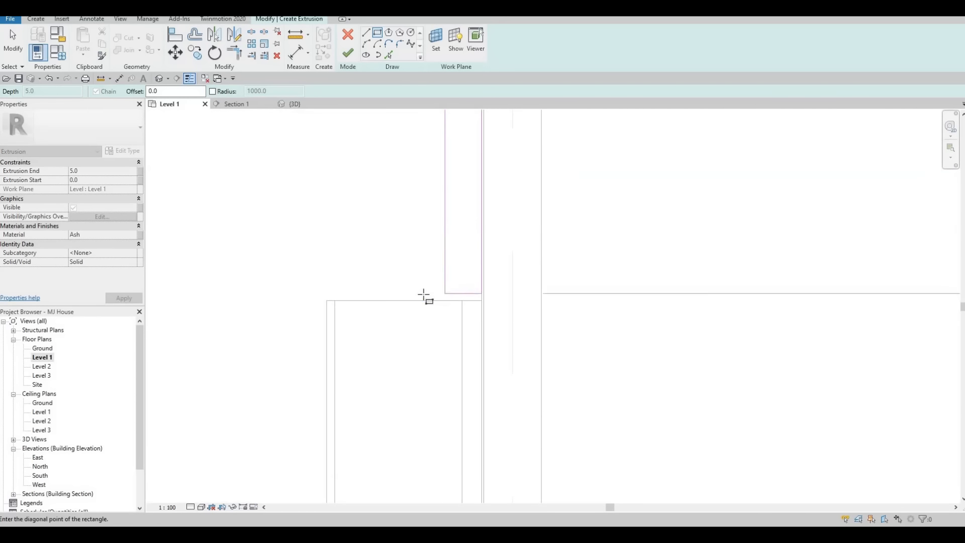
scroll(424, 297, "down", 1)
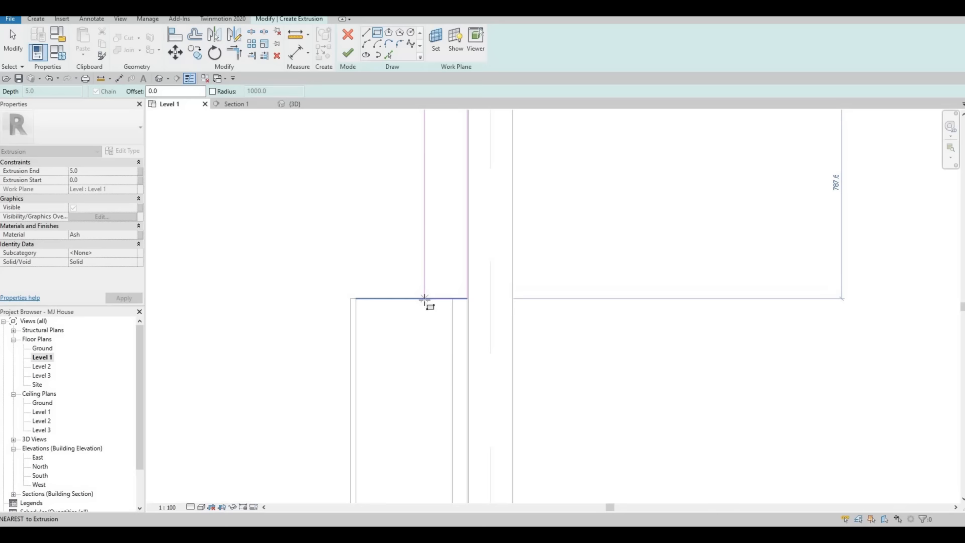
key("Escape")
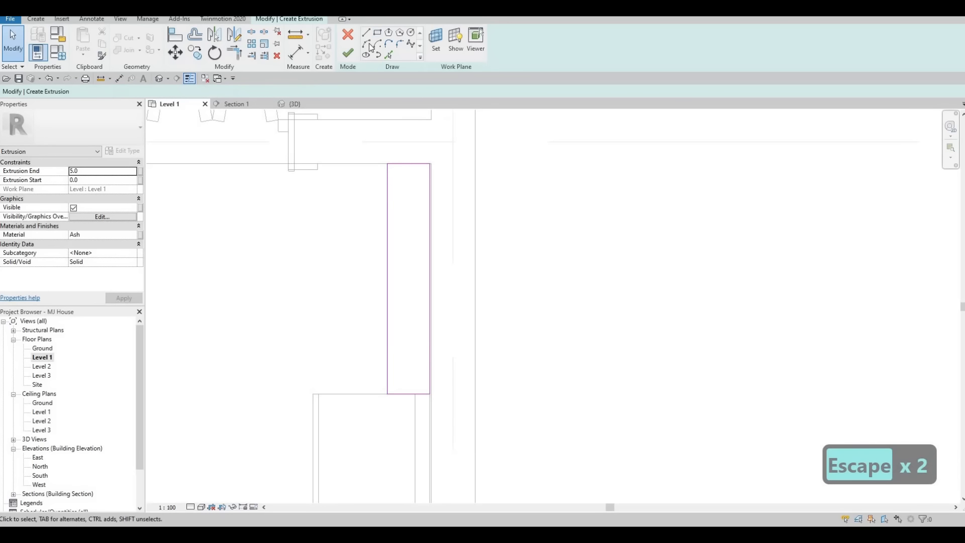
Step: Add a small slat rectangle at the outline's top and delete its overlapping edge line
left_click(387, 172)
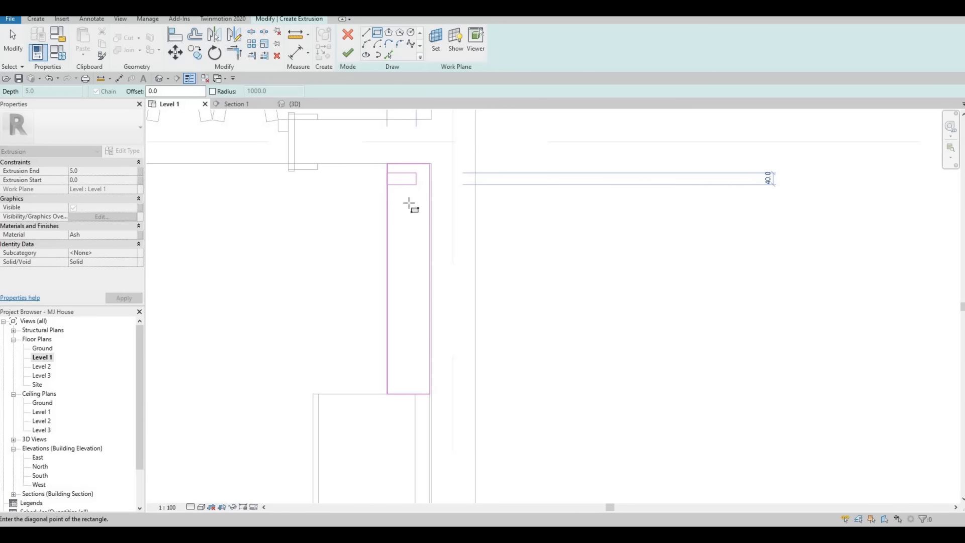
left_click(398, 191)
scroll(395, 190, "up", 2)
key("Escape")
key("Escape")
key("Escape")
key("Escape")
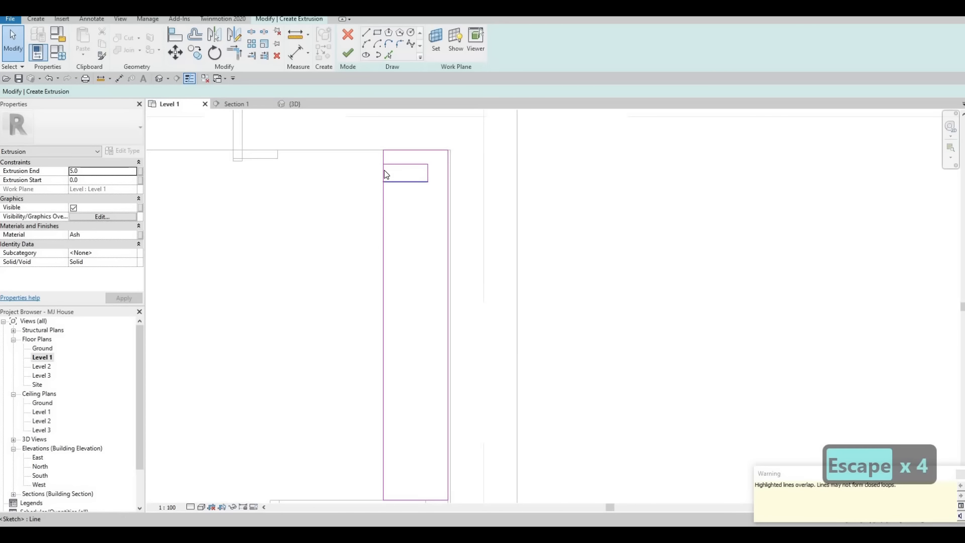
left_click(385, 173)
key("Delete")
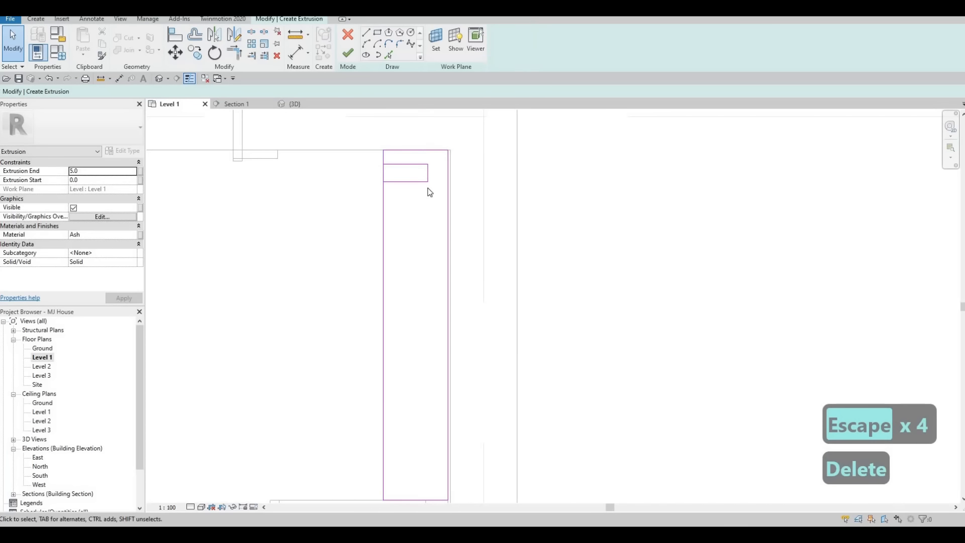
Step: Copy the slat rectangle with CO repeatedly down the tall outline to its bottom end
left_click_drag(372, 151, 432, 201)
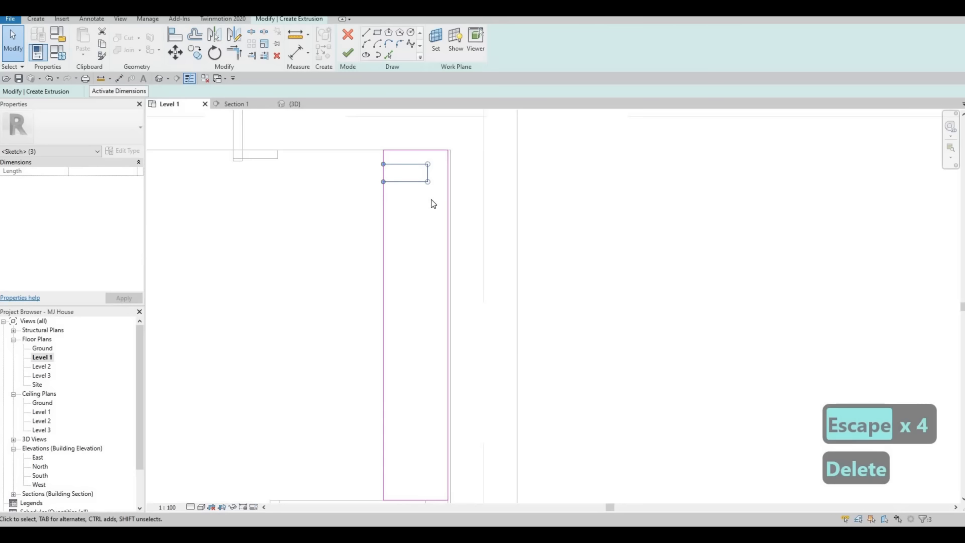
key("c")
key("o")
left_click(384, 150)
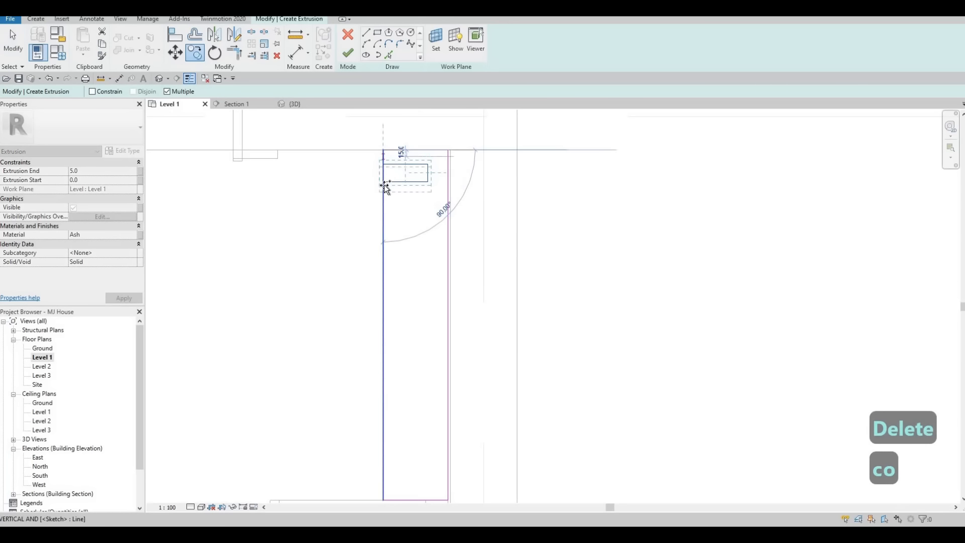
left_click(384, 185)
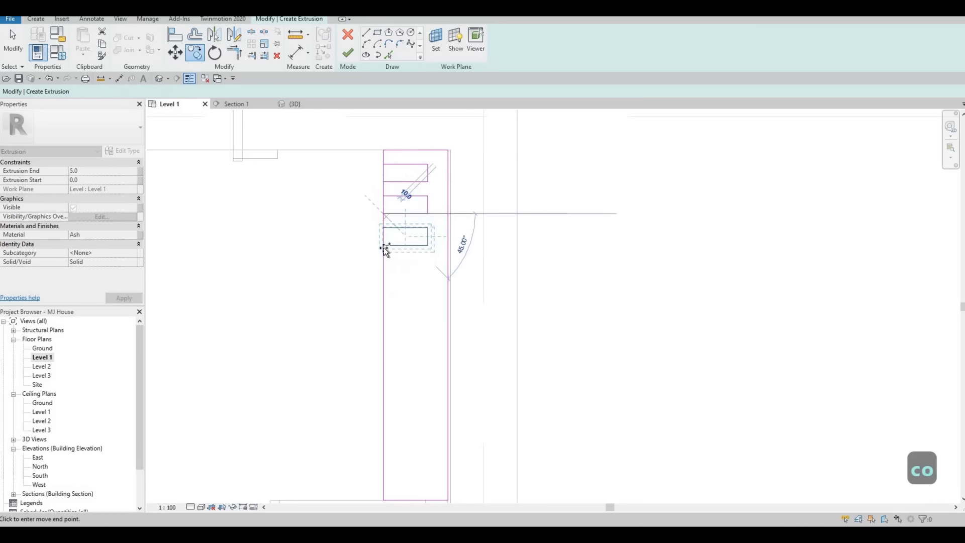
left_click(384, 247)
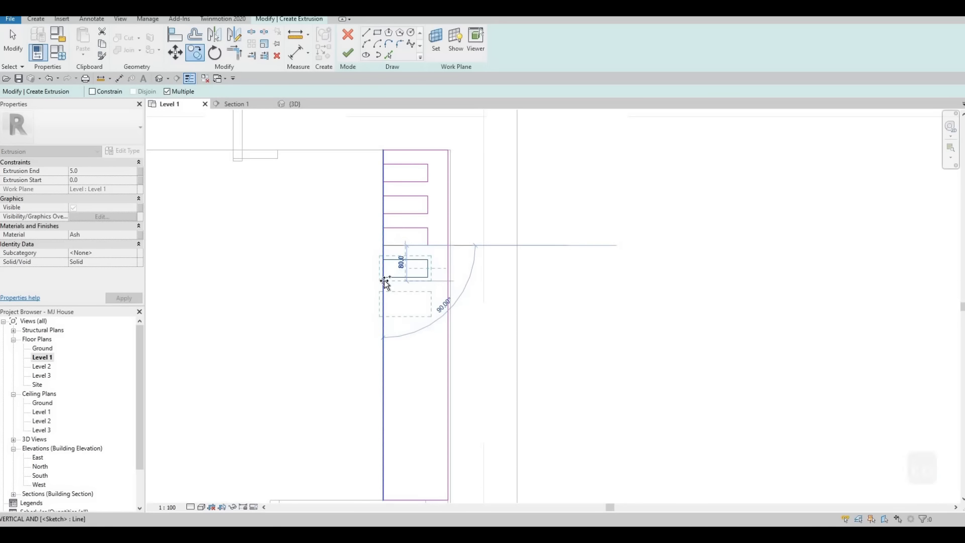
middle_click_drag(385, 283, 378, 172)
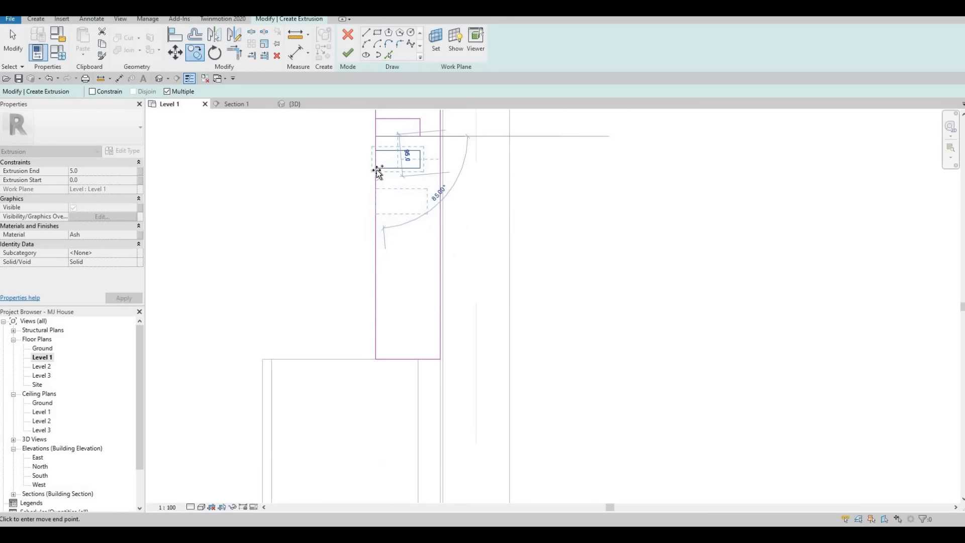
left_click(378, 207)
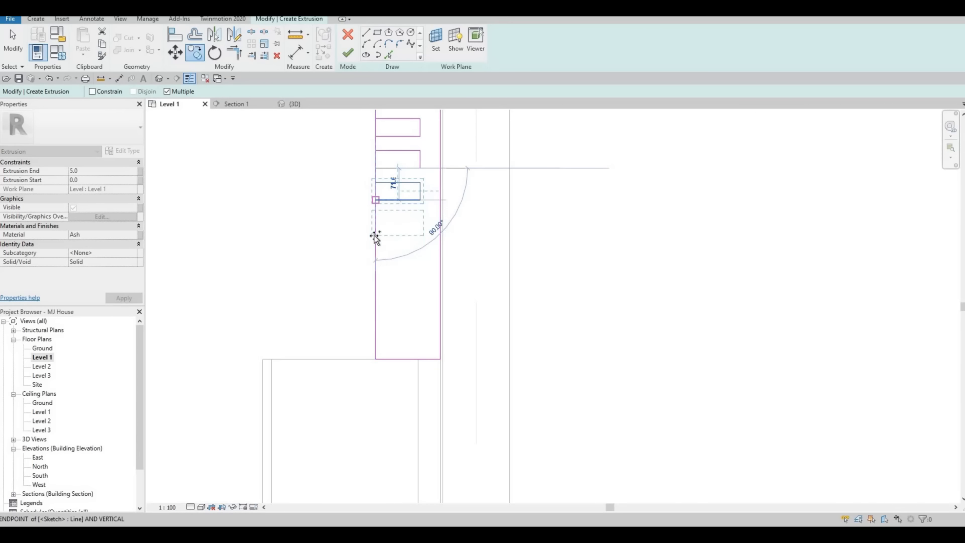
left_click(376, 201)
left_click(376, 264)
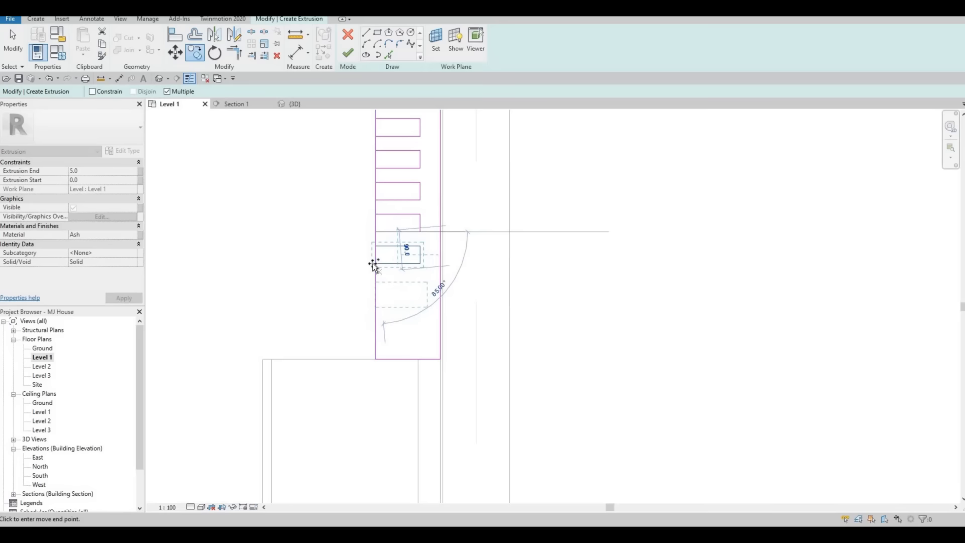
left_click(376, 296)
left_click(376, 327)
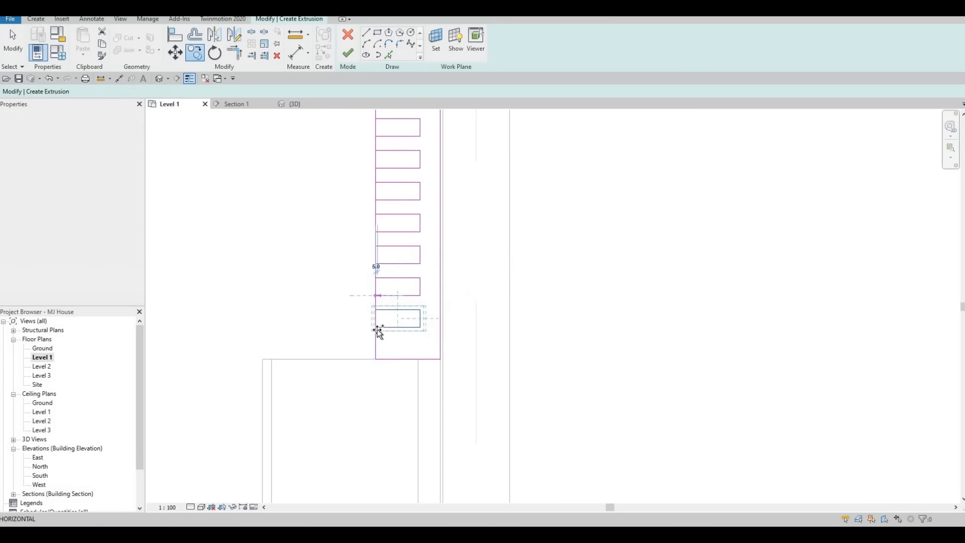
left_click(376, 327)
Step: Delete the bottom slat rectangle from the extrusion sketch
key("Escape")
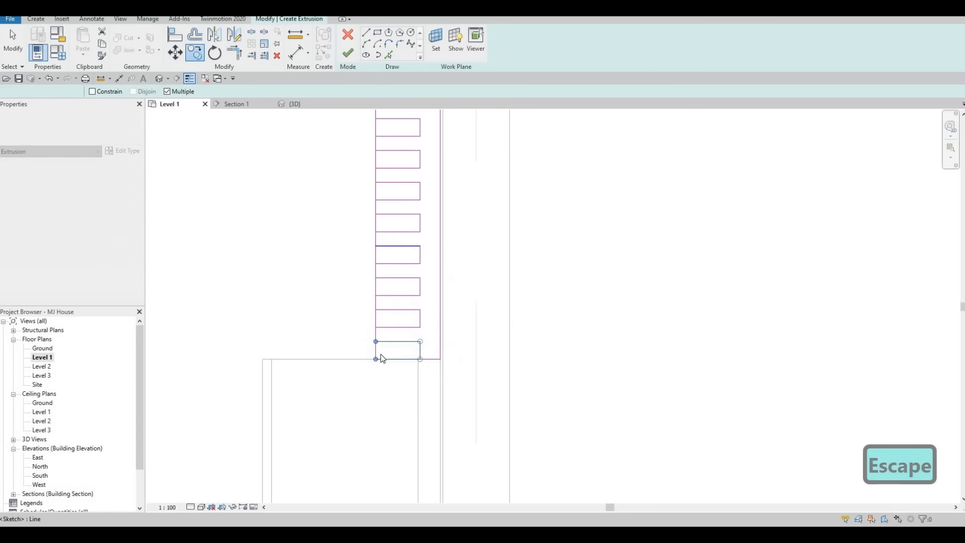
middle_click_drag(379, 356, 355, 412)
key("Escape")
key("Escape")
key("Escape")
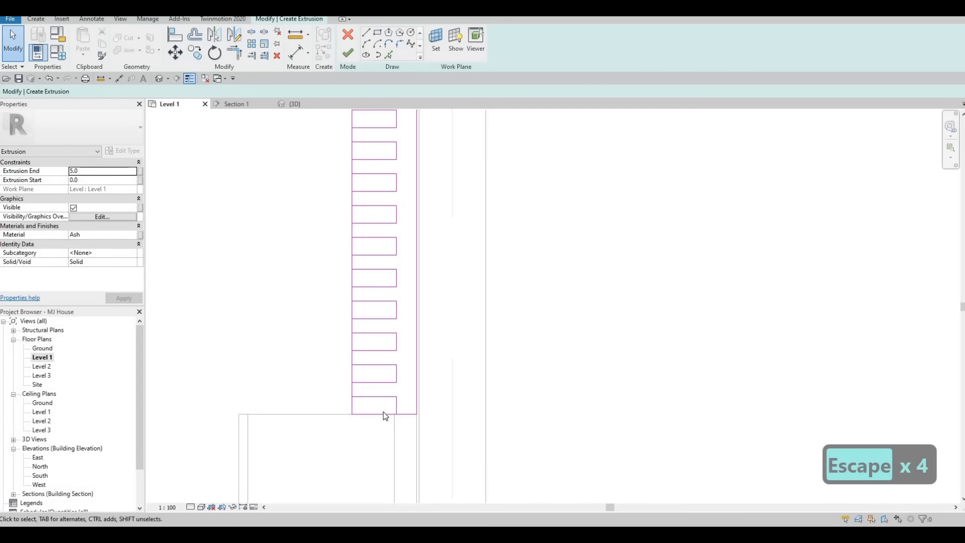
key("Escape")
key("Tab")
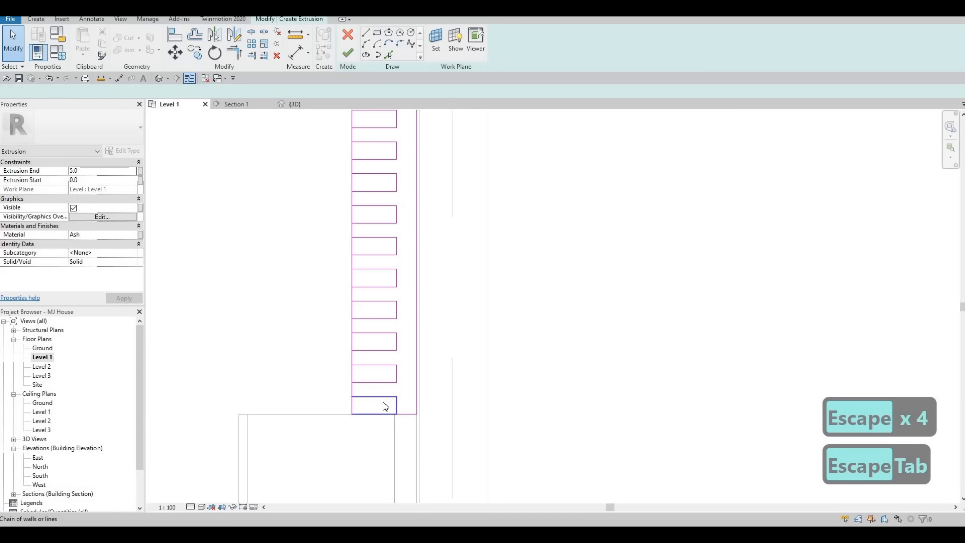
left_click(383, 405)
key("Delete")
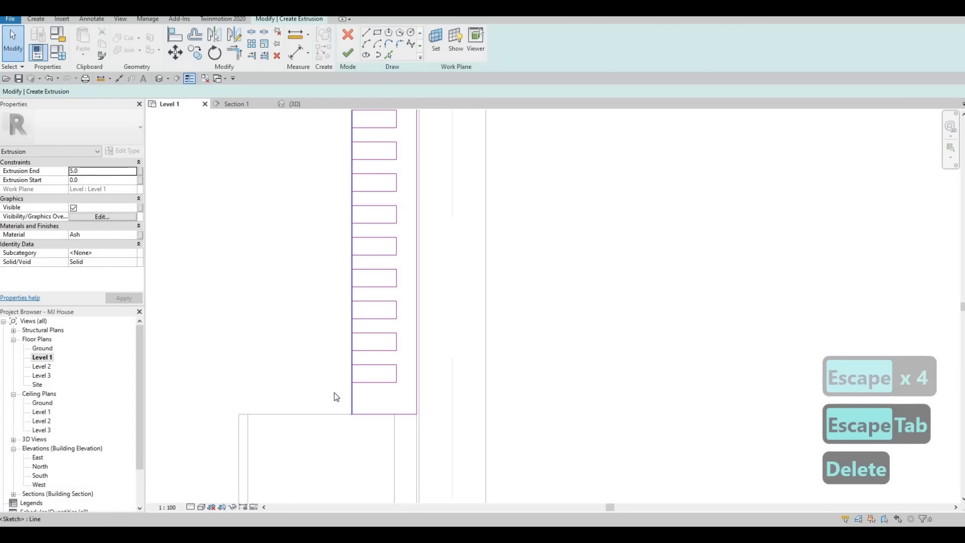
key("Escape")
Step: Select all the slat rectangles and nudge them down, then slightly back up
middle_click_drag(359, 294, 351, 409)
scroll(339, 191, "down", 1)
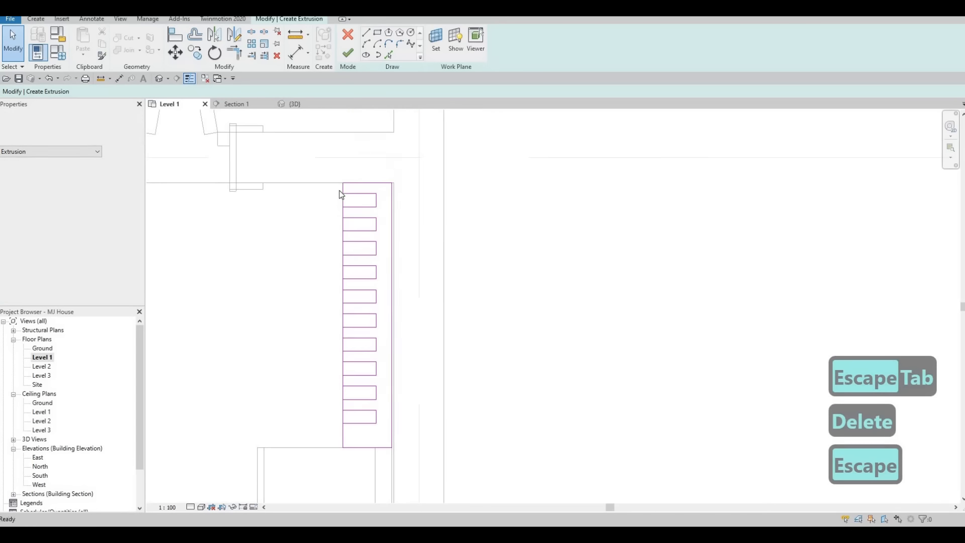
key("Escape")
scroll(334, 189, "up", 3)
mouse_move(334, 188)
left_mouse_down()
mouse_move(394, 298)
mouse_move(392, 410)
mouse_move(397, 354)
mouse_move(382, 370)
mouse_move(409, 388)
left_mouse_up()
scroll(396, 322, "up", 1)
scroll(396, 354, "down", 1)
middle_click_drag(409, 388, 410, 345)
left_click_drag(409, 345, 411, 401)
middle_click_drag(411, 401, 420, 285)
mouse_move(420, 285)
left_mouse_down()
mouse_move(344, 344)
mouse_move(330, 339)
left_mouse_up()
scroll(330, 338, "down", 1)
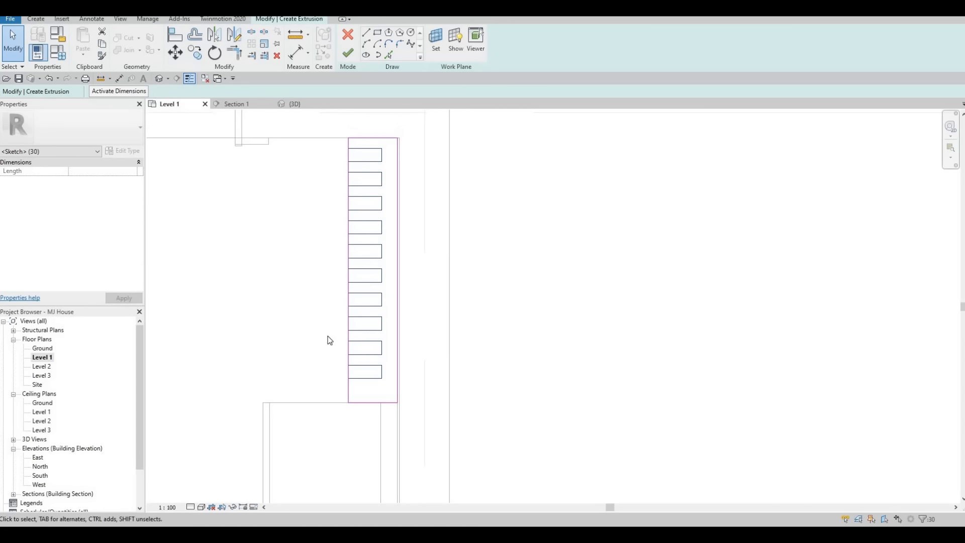
key("Down")
key("Down")
key("Down")
key("Down")
key("Down")
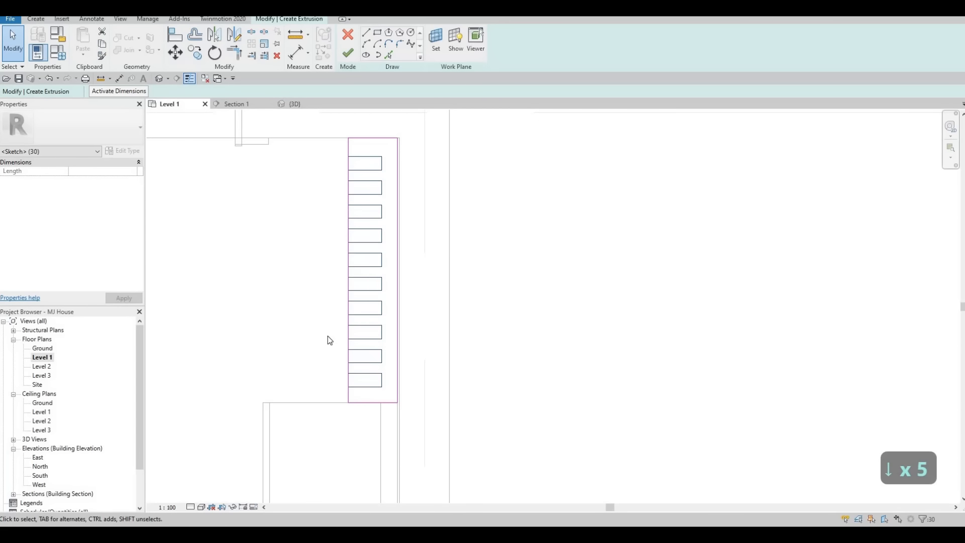
key("Up")
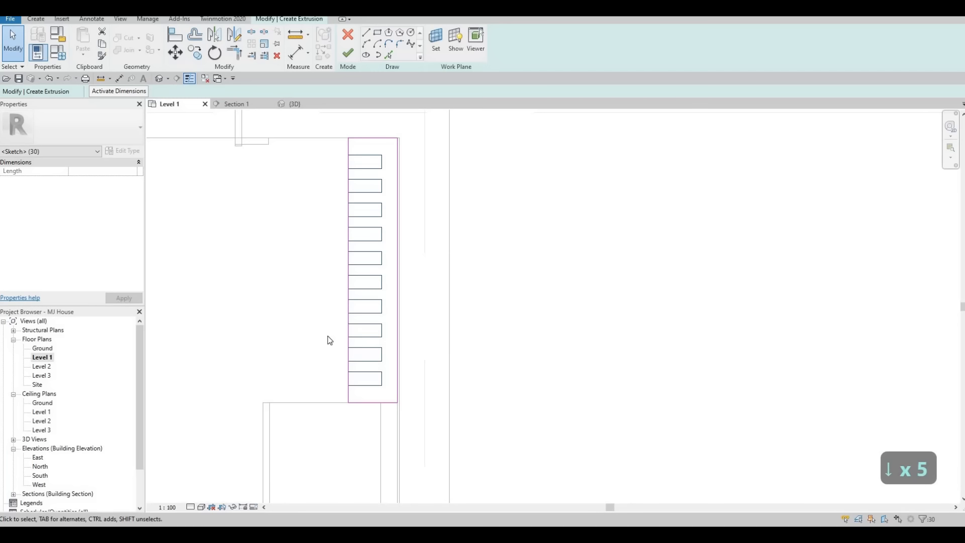
key("Escape")
key("Escape")
key("Escape")
key("Escape")
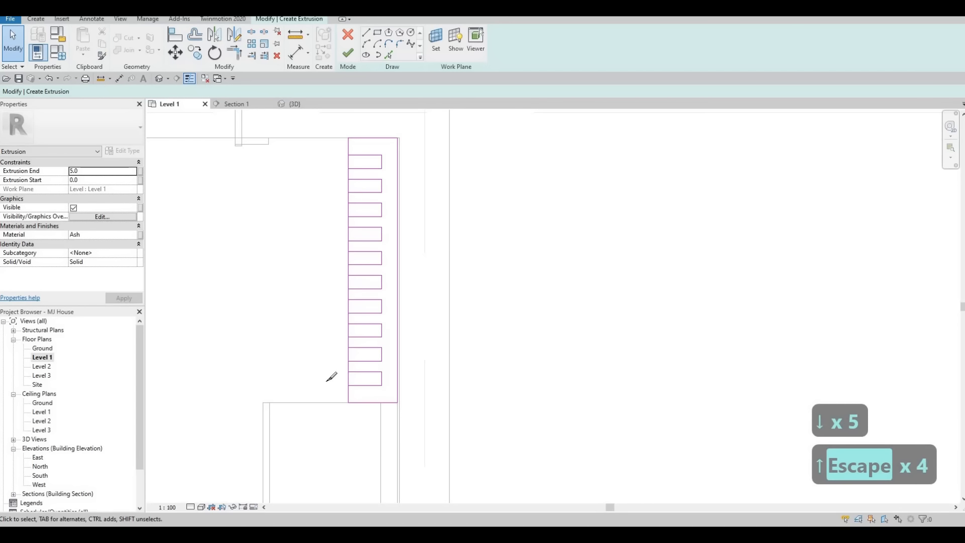
Step: Start the Split Lines tool (SL) on the sketch, then cancel it
key("s")
key("l")
scroll(351, 377, "up", 2)
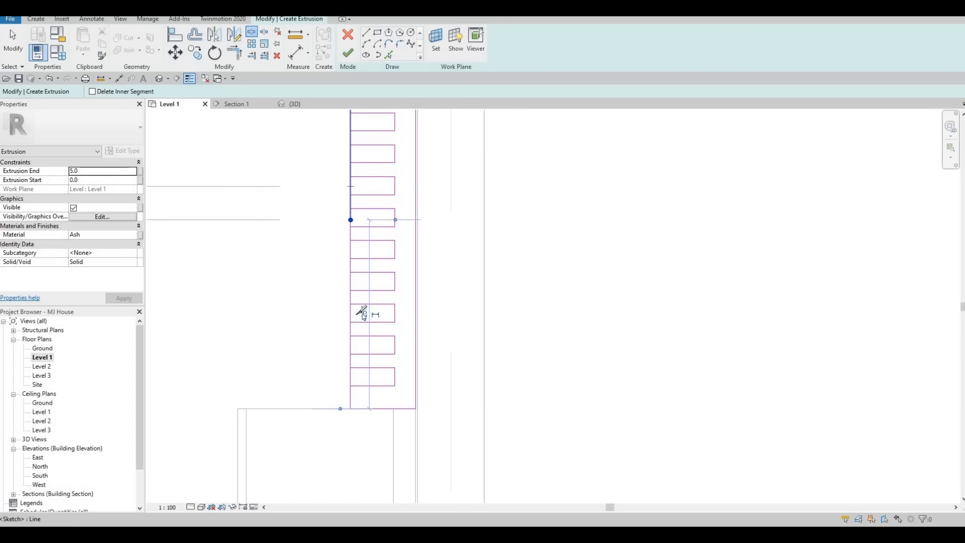
middle_click_drag(356, 214, 356, 338)
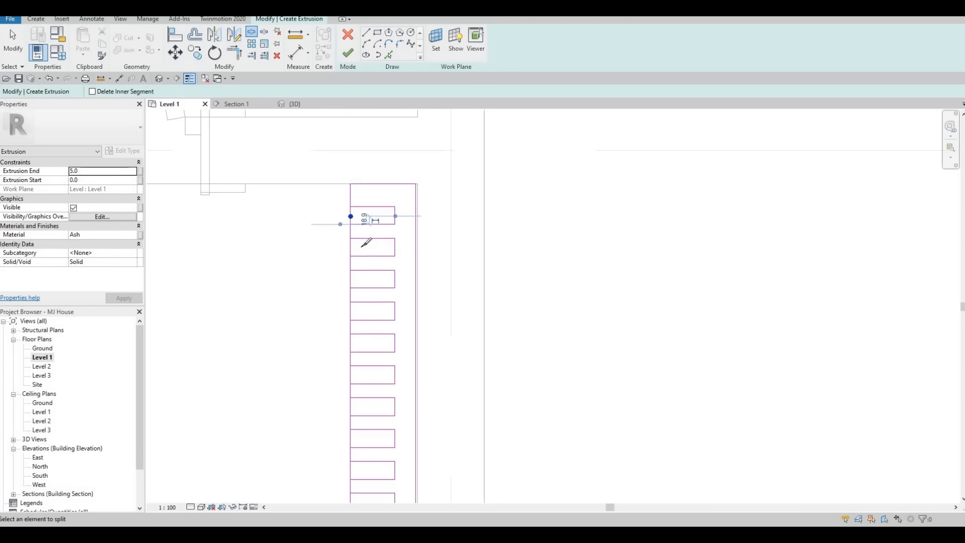
key("Escape")
key("Escape")
scroll(353, 324, "down", 3)
key("Escape")
Step: With Trim/Extend to Corner (TR), trim the left boundary at the lower slat rectangles
key("t")
key("r")
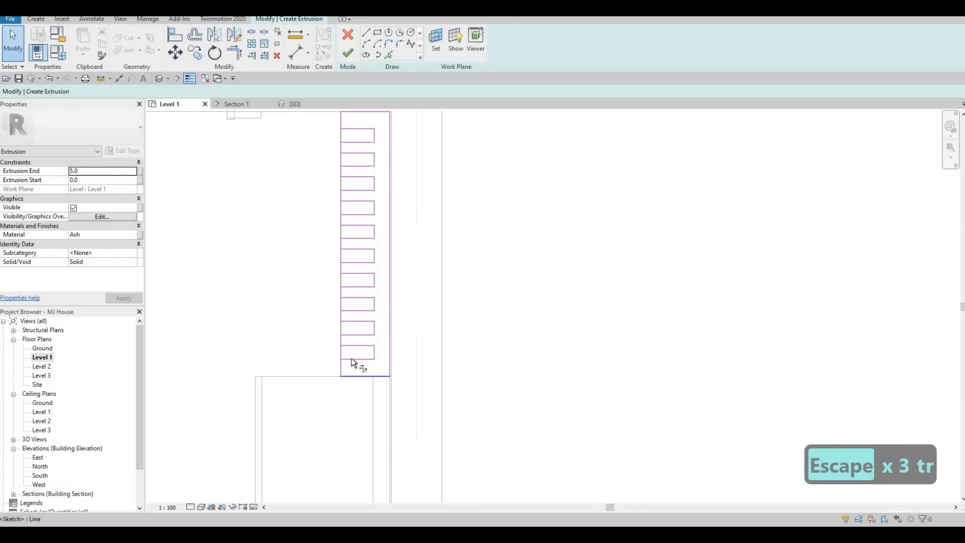
left_click(351, 359)
scroll(352, 363, "up", 1)
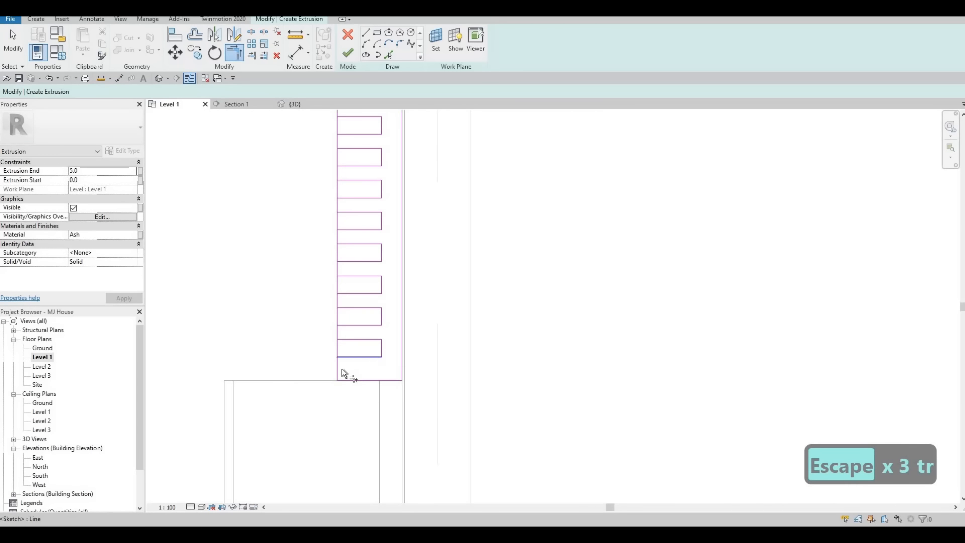
left_click(338, 334)
left_click(344, 338)
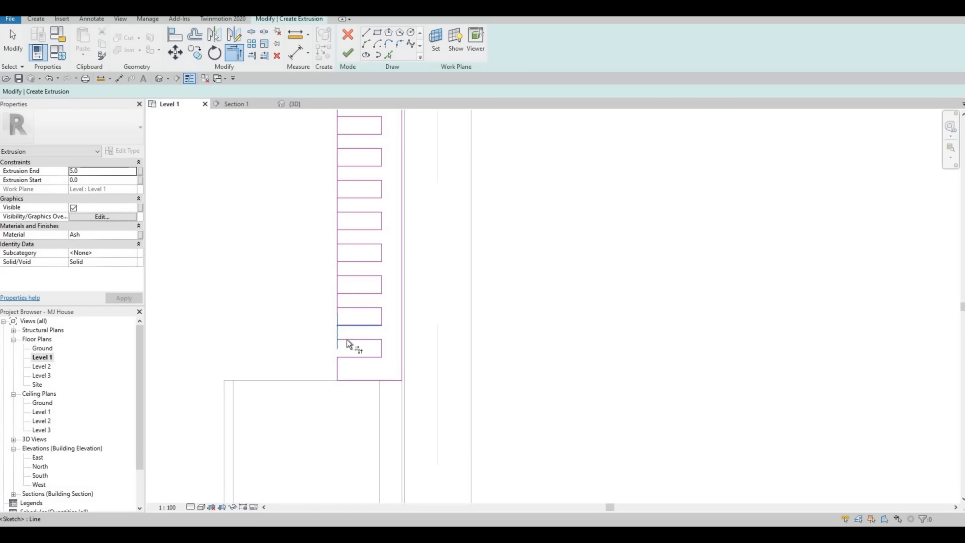
left_click(342, 330)
scroll(338, 301, "up", 1)
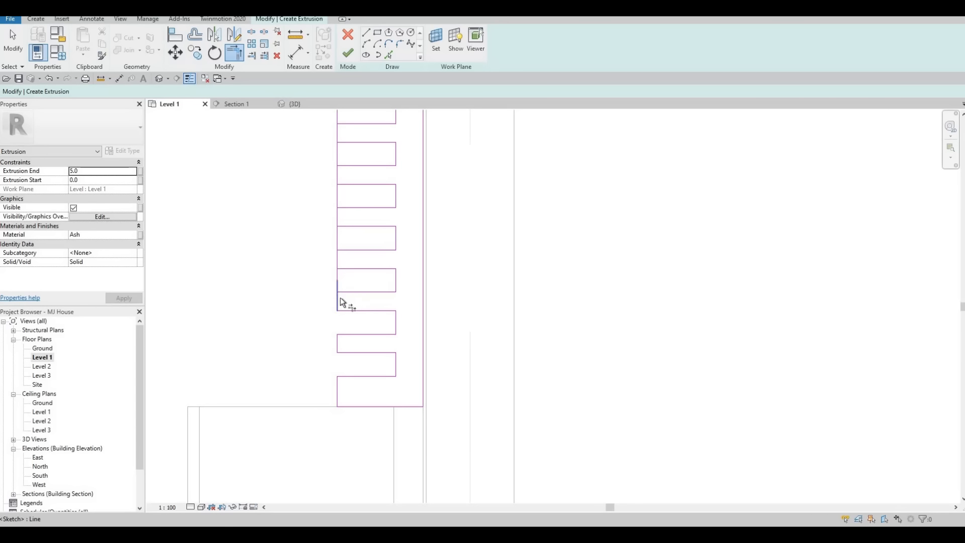
left_click(346, 269)
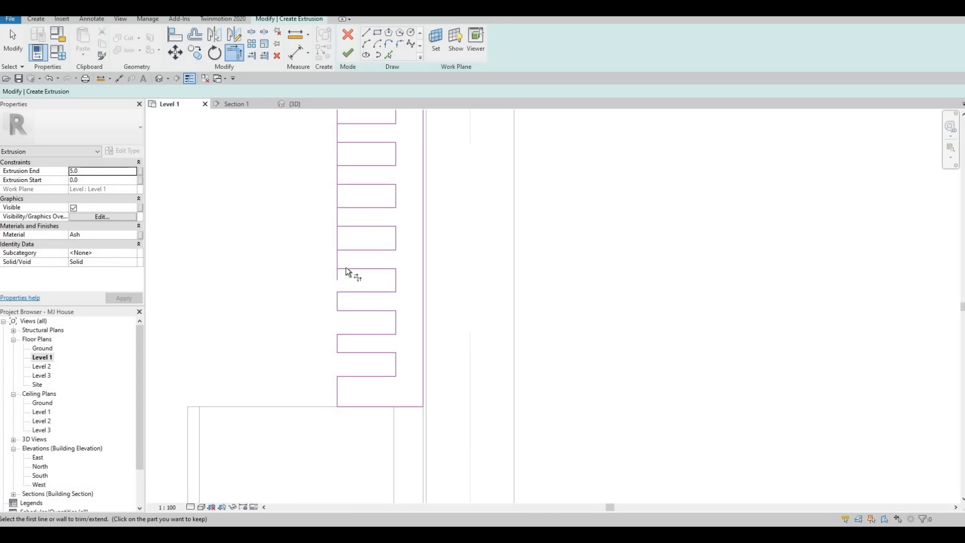
left_click(337, 253)
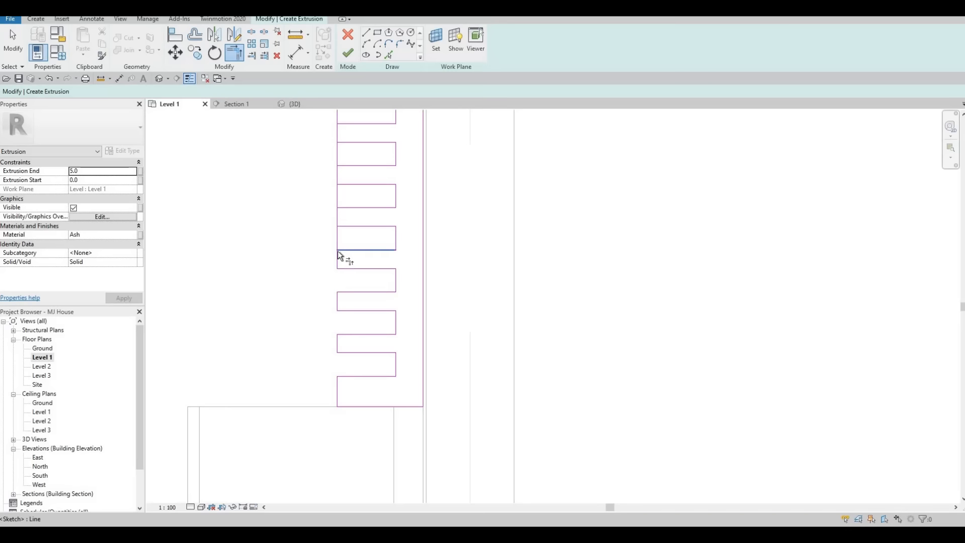
left_click(350, 225)
left_click(338, 213)
Step: Trim the left boundary at the remaining upper slats, removing the last stub at the top
left_click(345, 208)
left_click(340, 220)
left_click(346, 184)
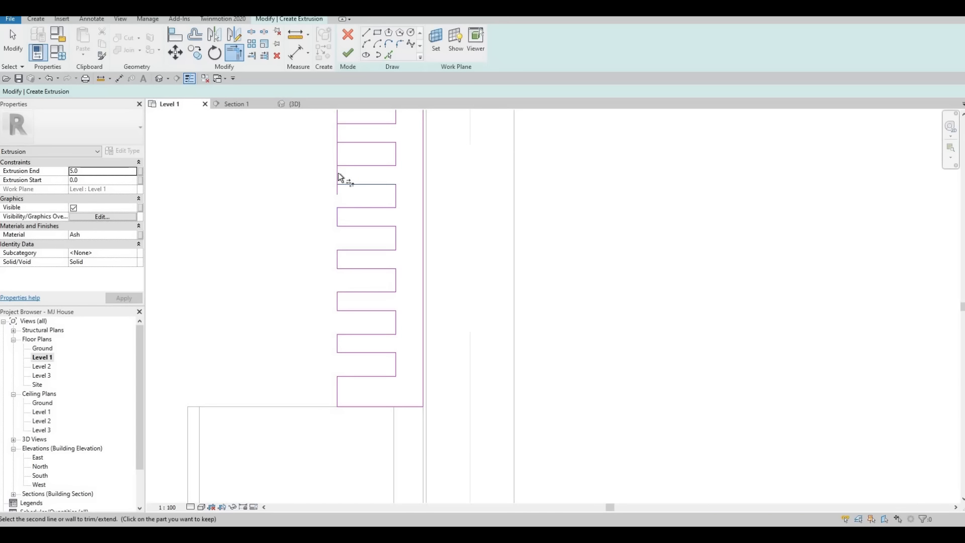
left_click(349, 140)
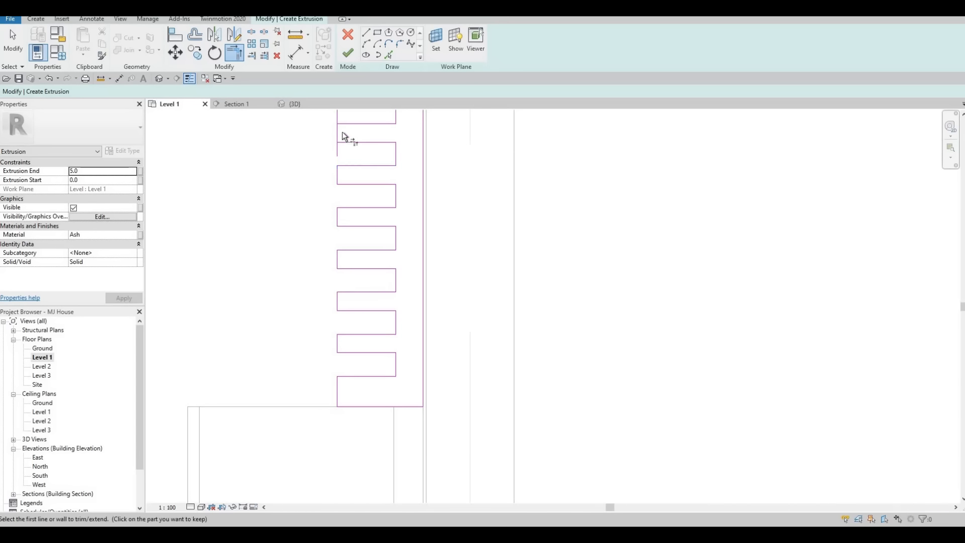
scroll(346, 232, "up", 3, "ctrl")
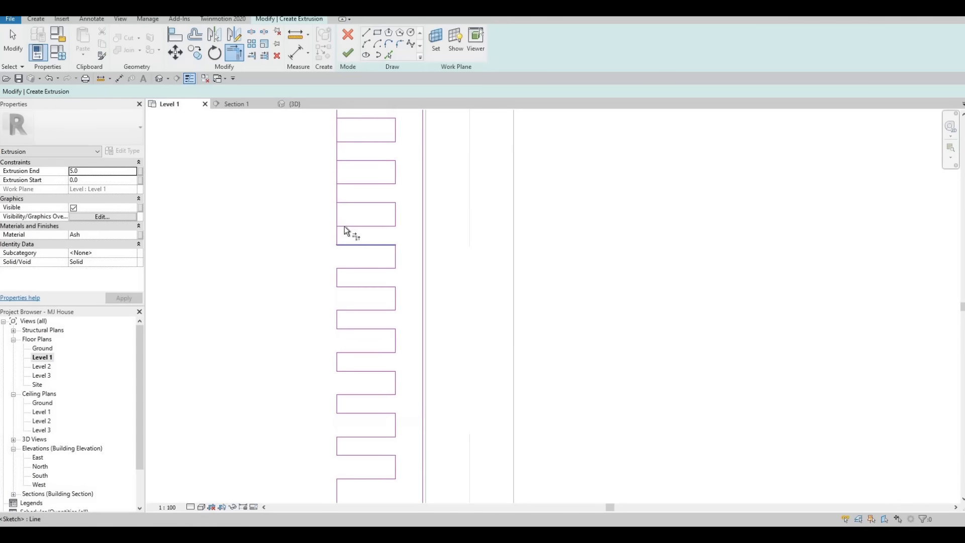
left_click(339, 192)
left_click(340, 191)
left_click(349, 162)
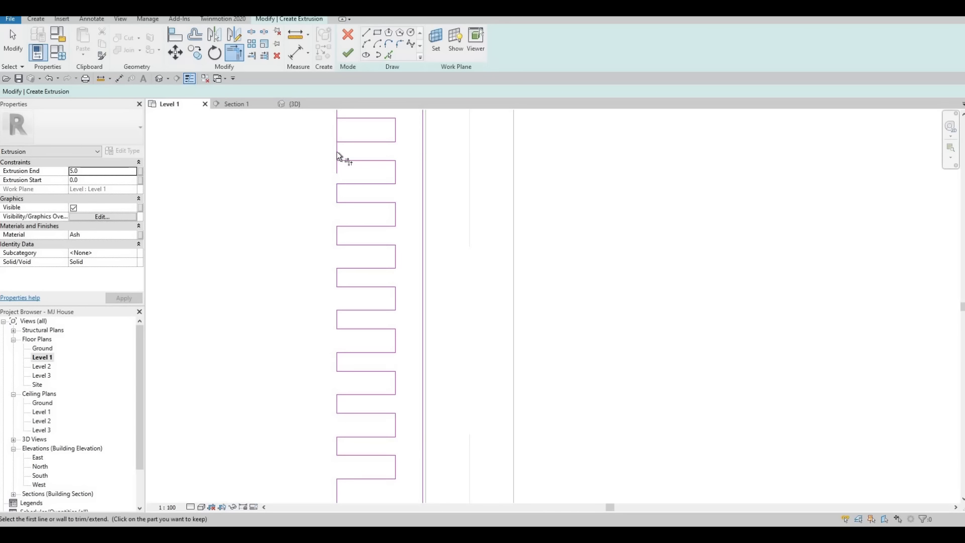
left_click(337, 152)
left_click(345, 143)
left_click(339, 151)
middle_click_drag(346, 146, 340, 233)
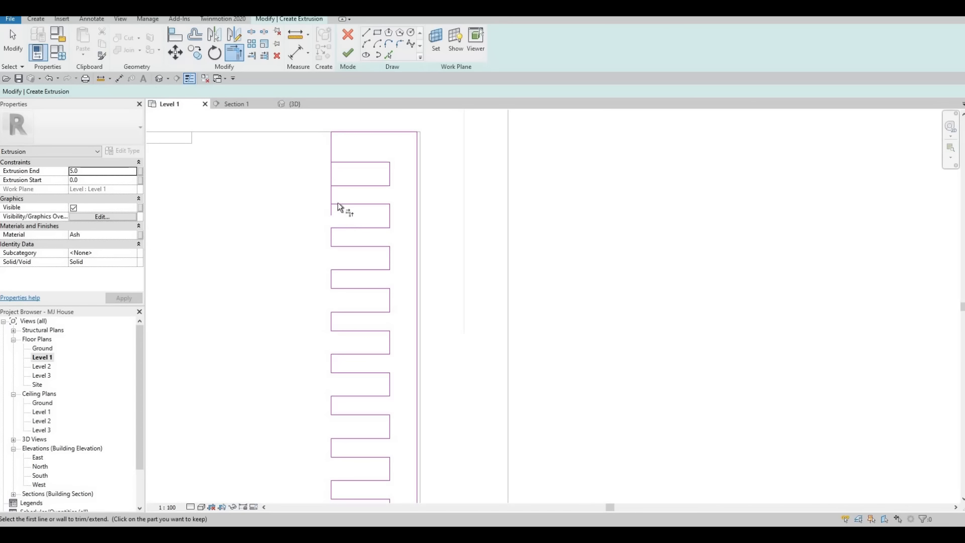
left_click(333, 153)
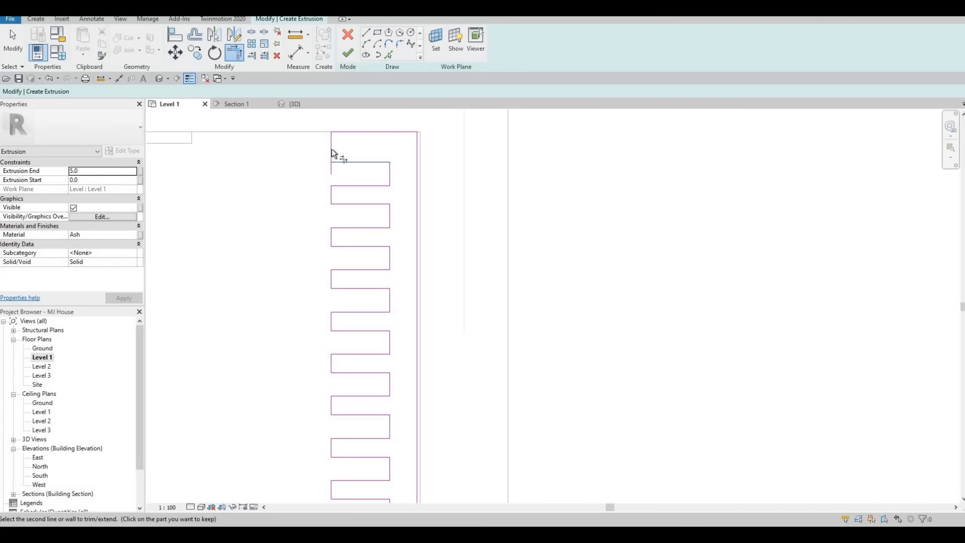
left_click(334, 151)
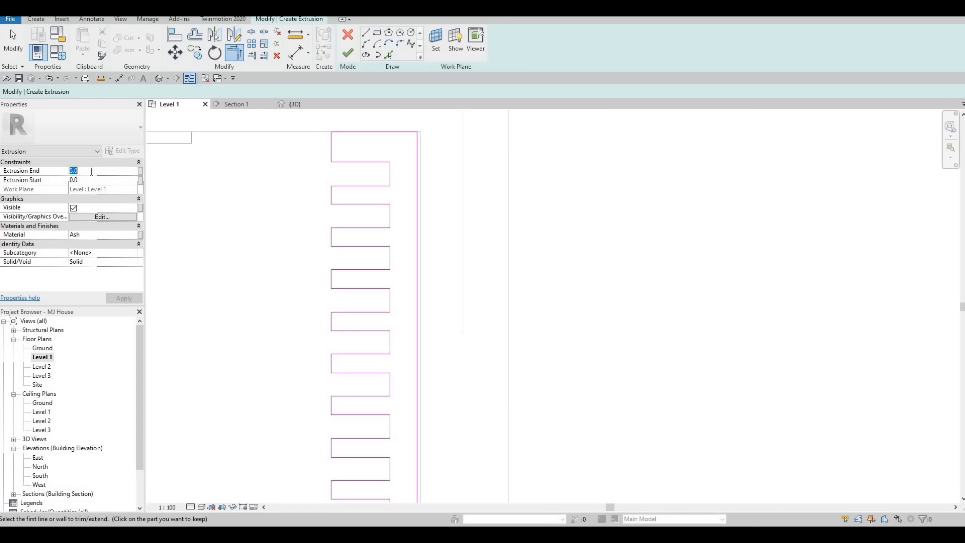
Step: Set the extrusion end to 2800, then select the finished slatted screen in 3D
type("2800")
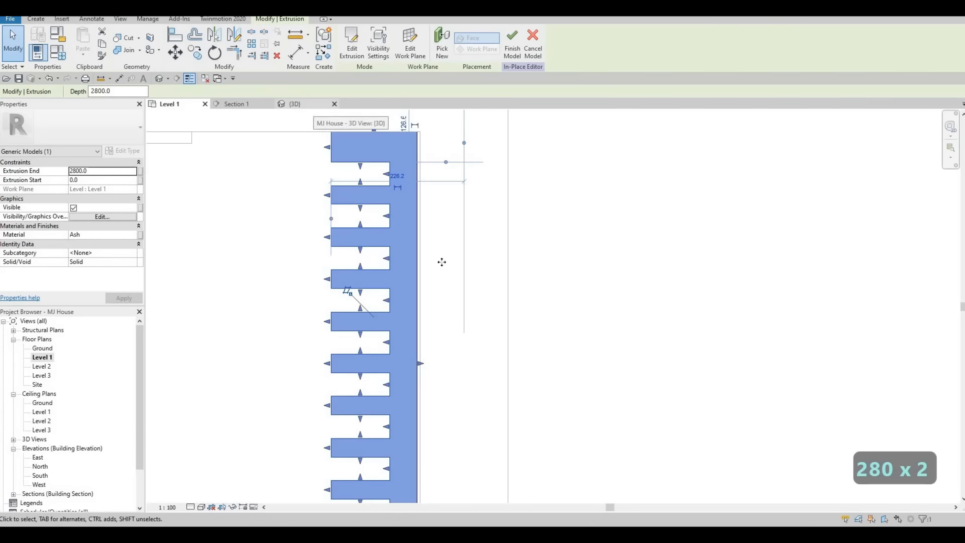
key("Escape")
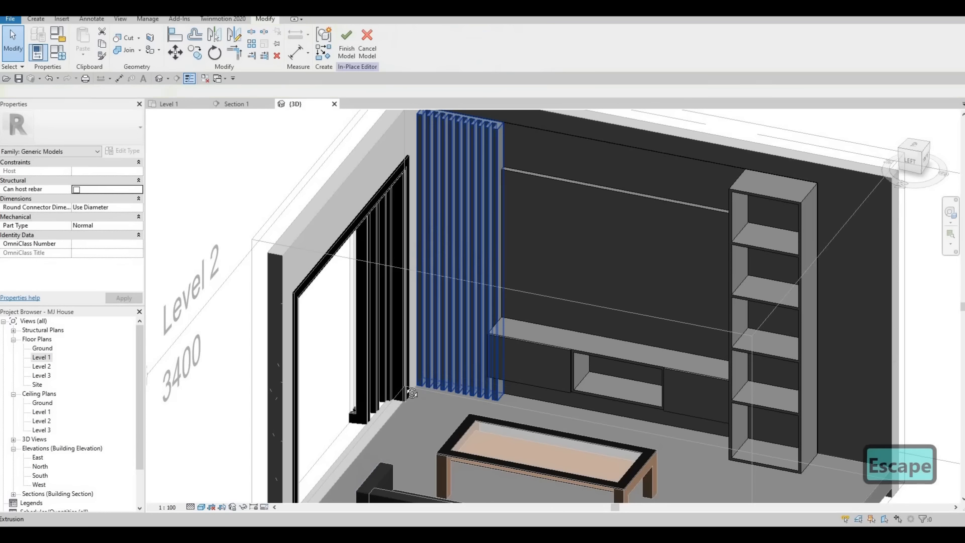
middle_click_drag(412, 393, 221, 139, "shift")
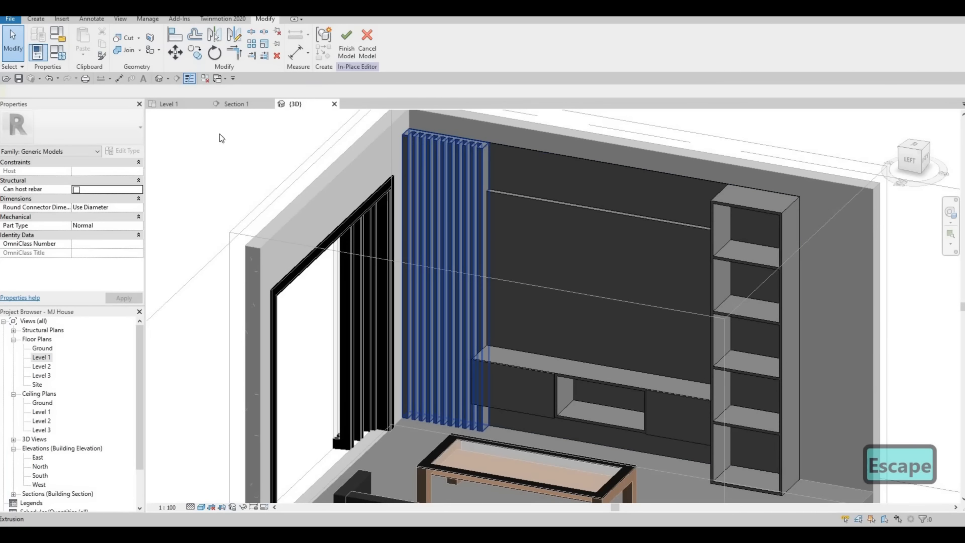
left_click(478, 169)
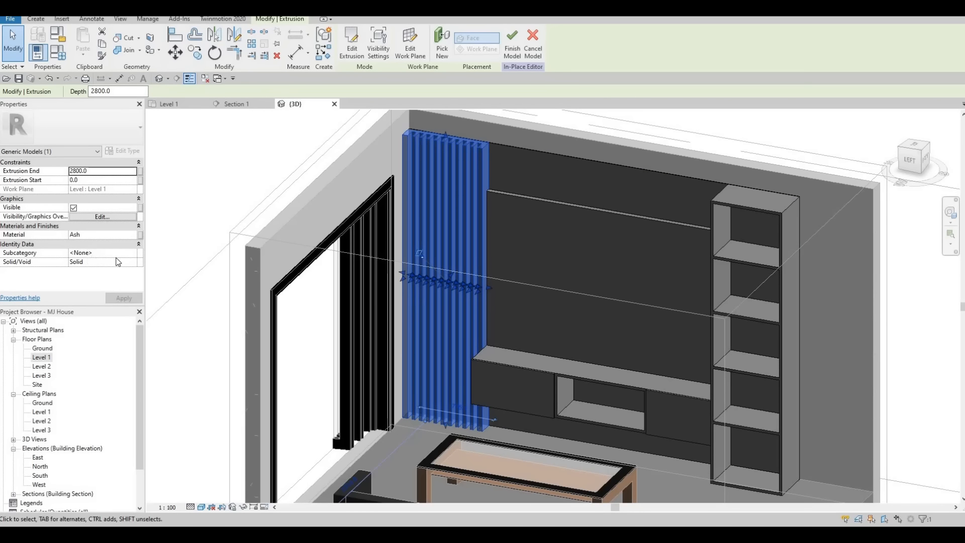
Step: Assign Douglas Fir from AEC Materials > Wood to the slatted screen
left_click(136, 236)
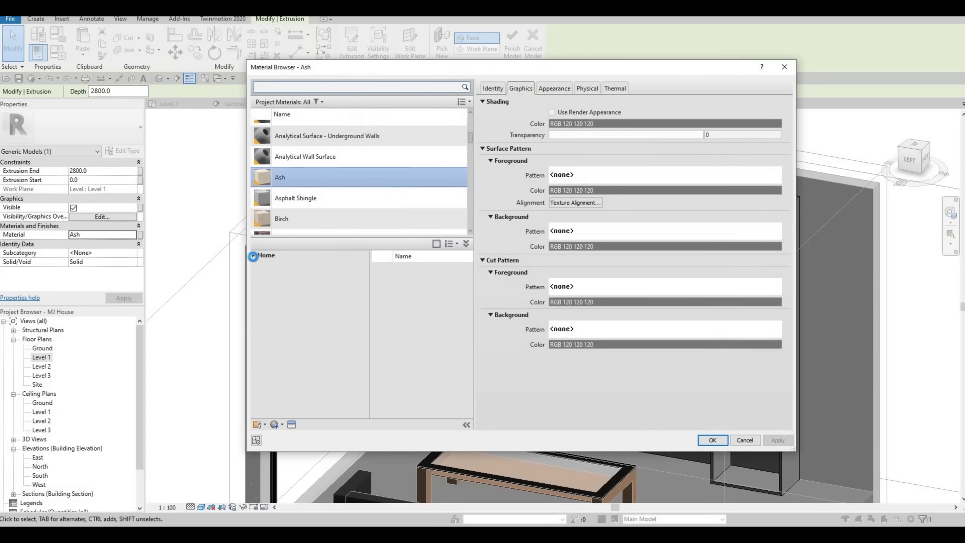
left_click(255, 274)
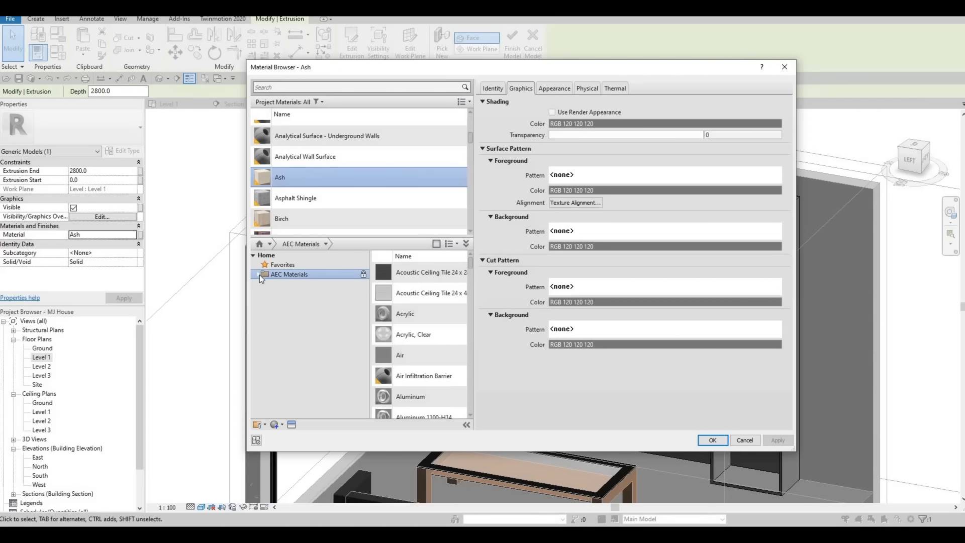
scroll(305, 397, "down", 2)
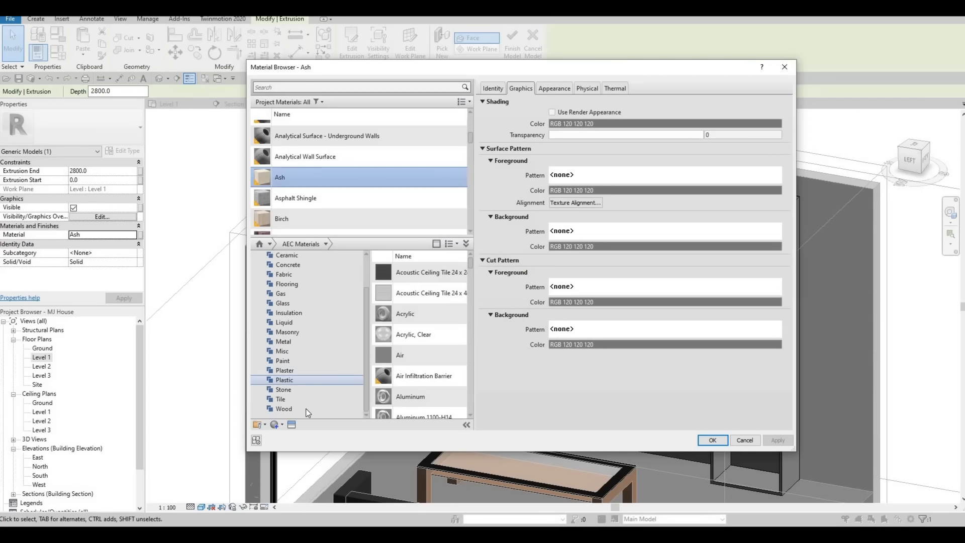
left_click(305, 408)
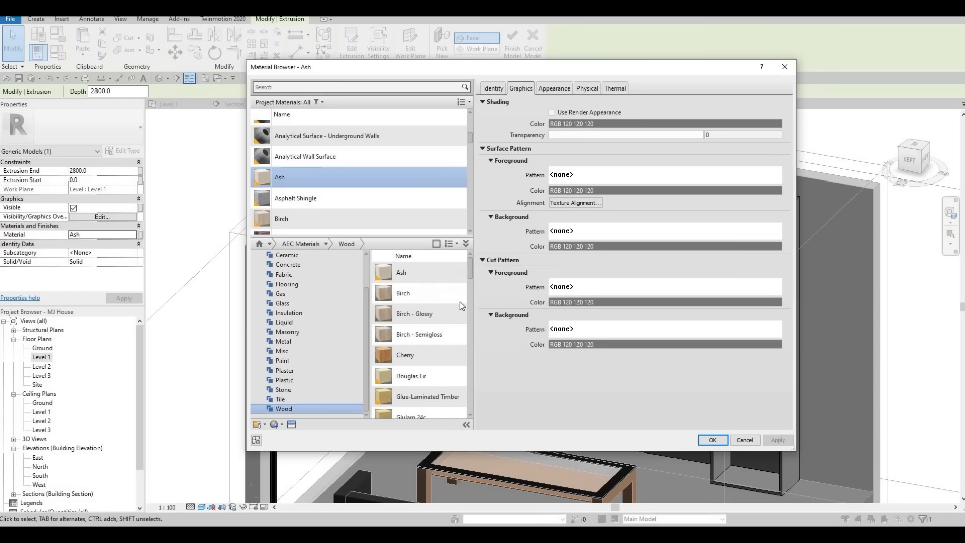
left_click(454, 355)
mouse_move(452, 375)
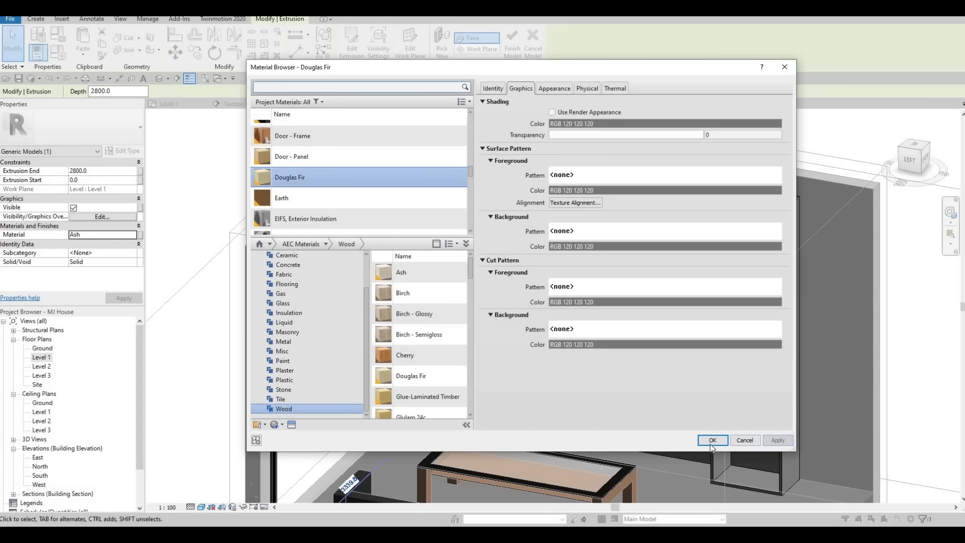
key("Return")
key("Escape")
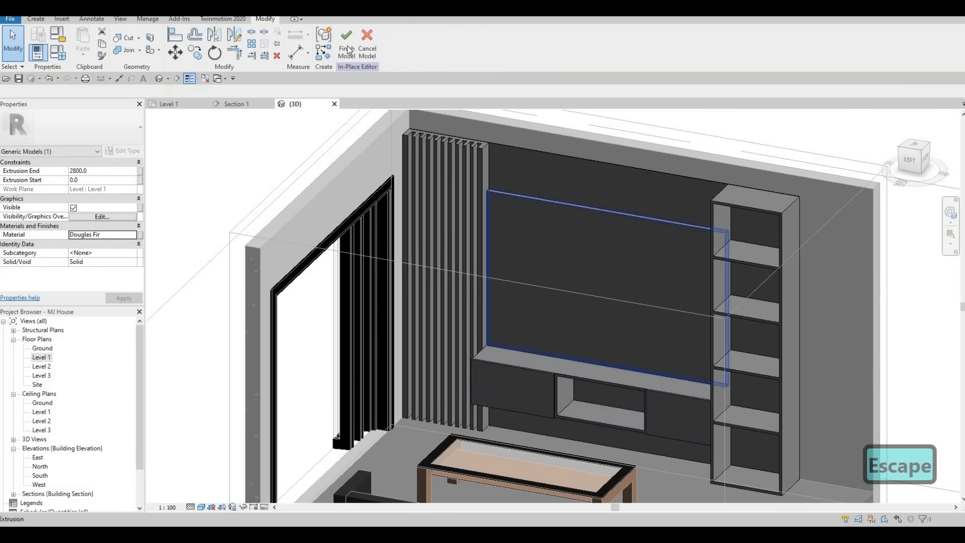
Step: Finish the in-place model and select the whole TV wall model in 3D
left_click(346, 52)
middle_click_drag(399, 249, 500, 199, "shift")
key("Escape")
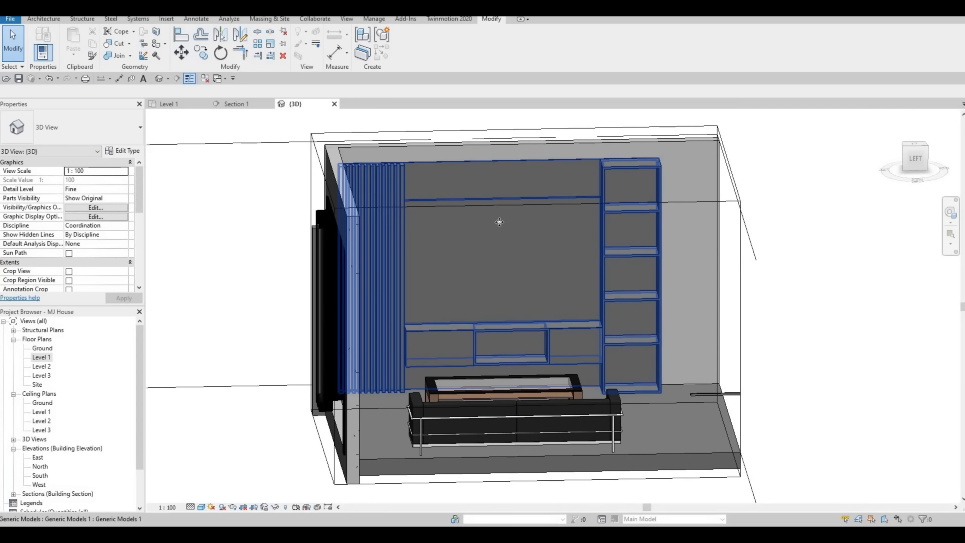
left_click(478, 276)
middle_click_drag(463, 259, 506, 207, "shift")
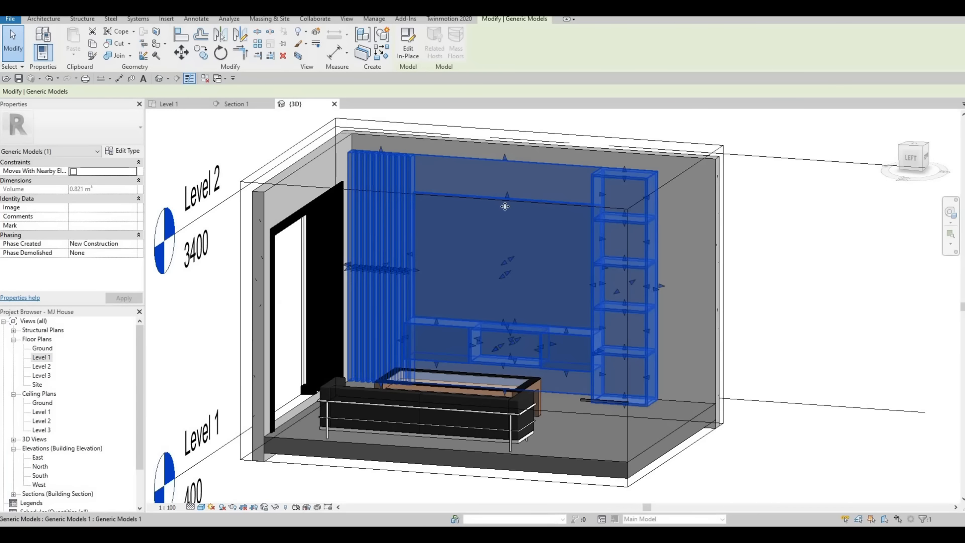
scroll(506, 203, "up", 2)
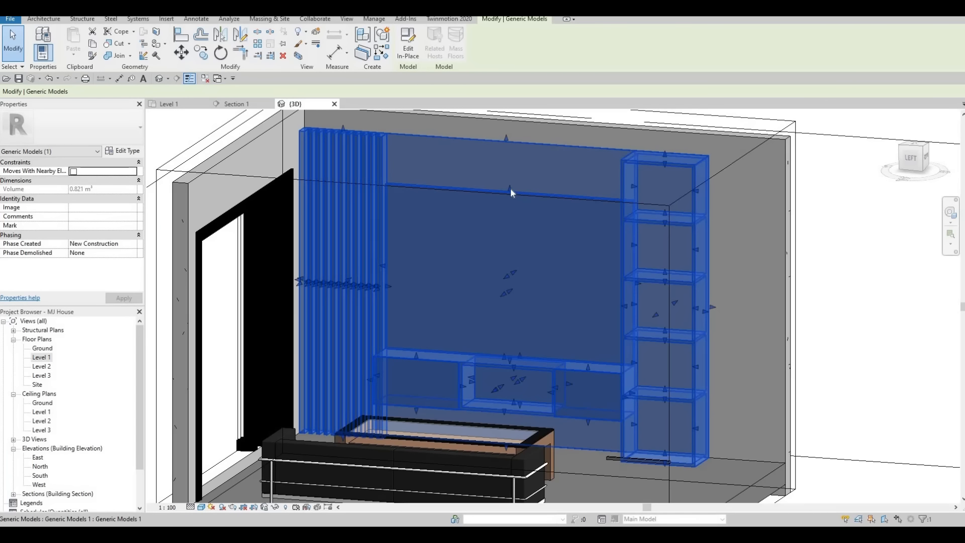
Step: Drag the horizontal member and back panel edges, then undo the resizing
left_click_drag(511, 188, 508, 220)
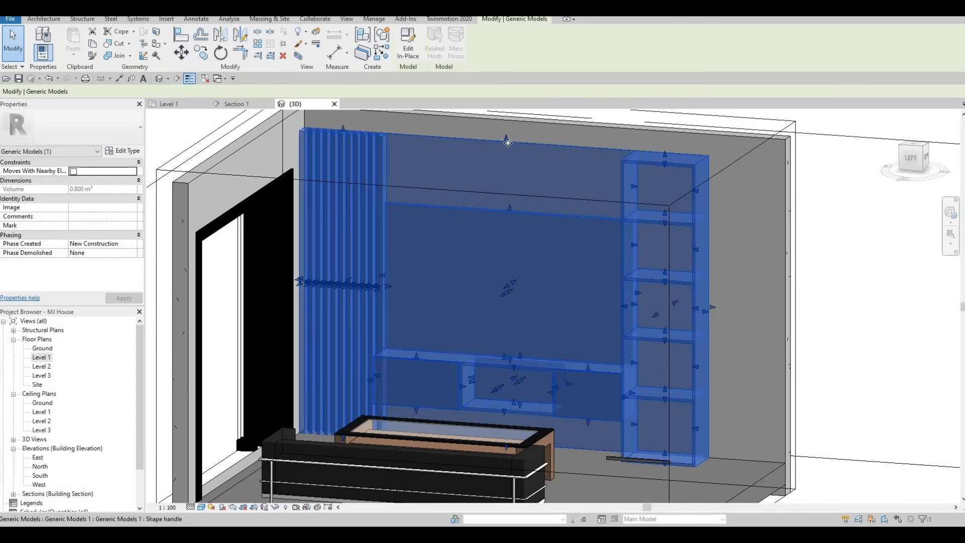
left_click_drag(507, 139, 506, 128)
middle_click_drag(496, 249, 506, 316)
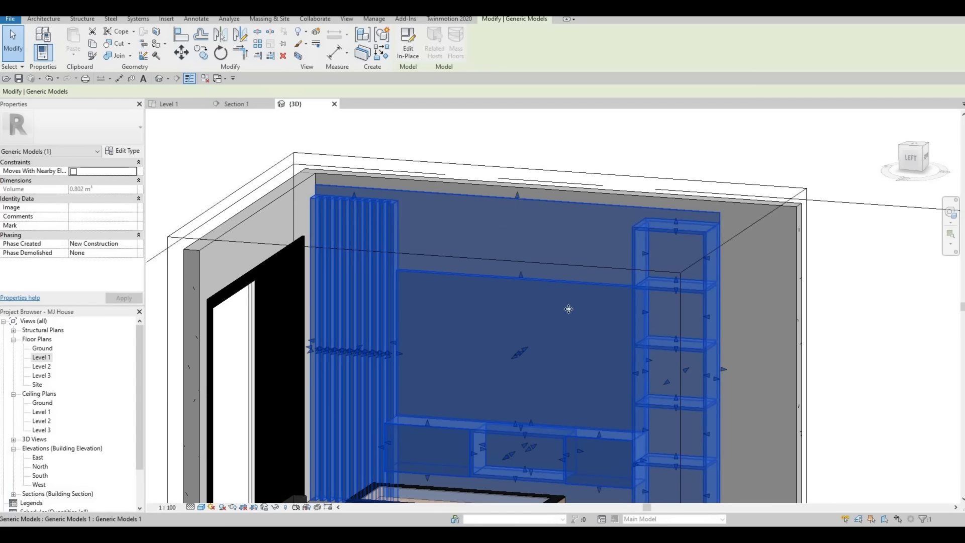
key("ctrl+z")
key("ctrl+z")
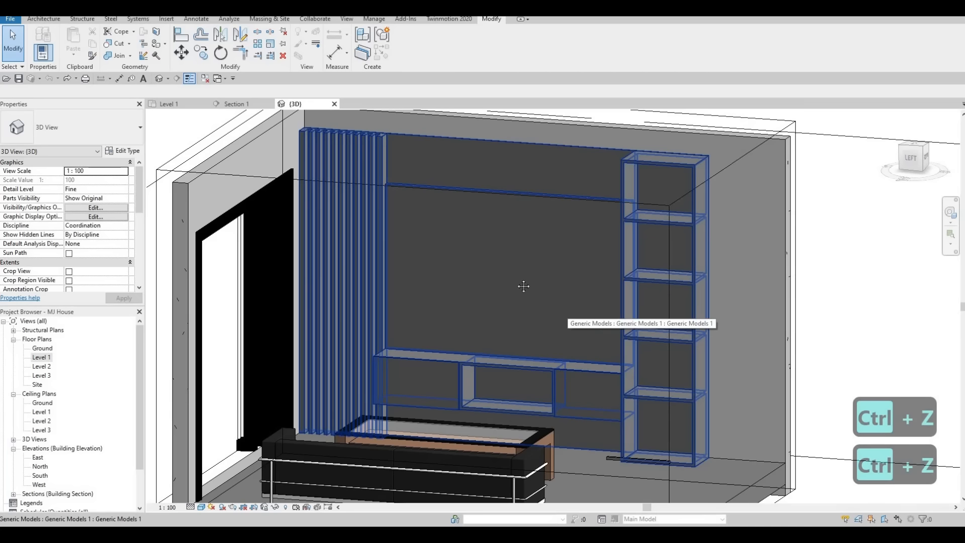
key("Escape")
key("Escape")
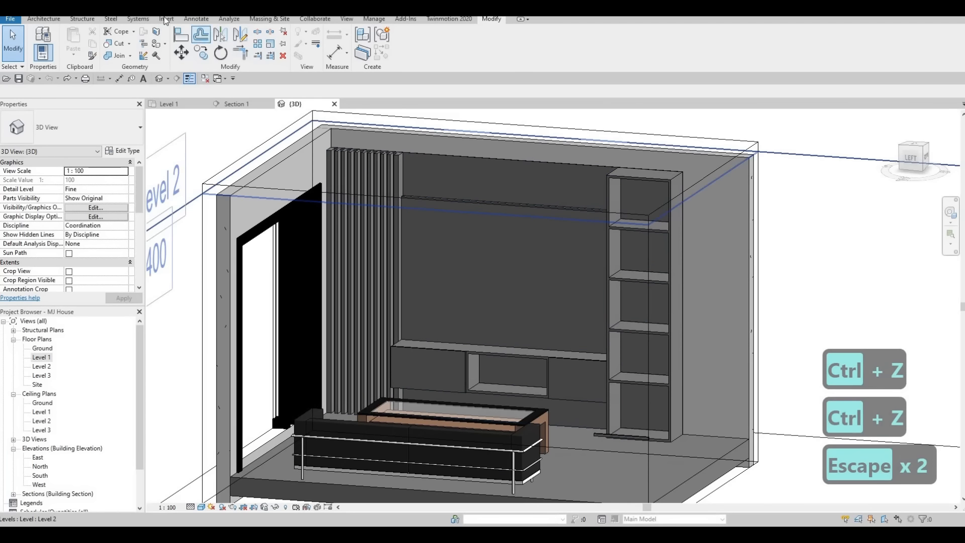
Step: Load the M_TV - Flat Screen family from the Furniture library folder
left_click(196, 20)
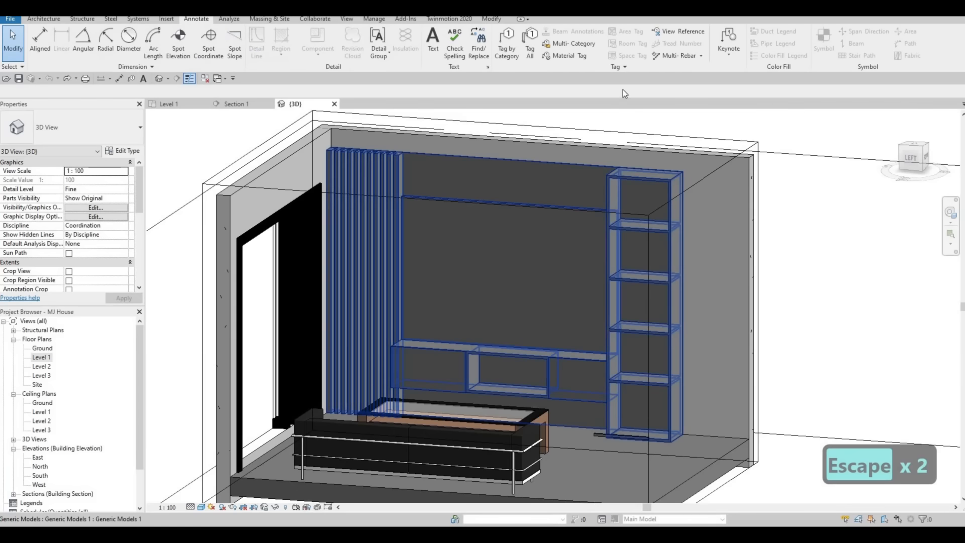
left_click(166, 19)
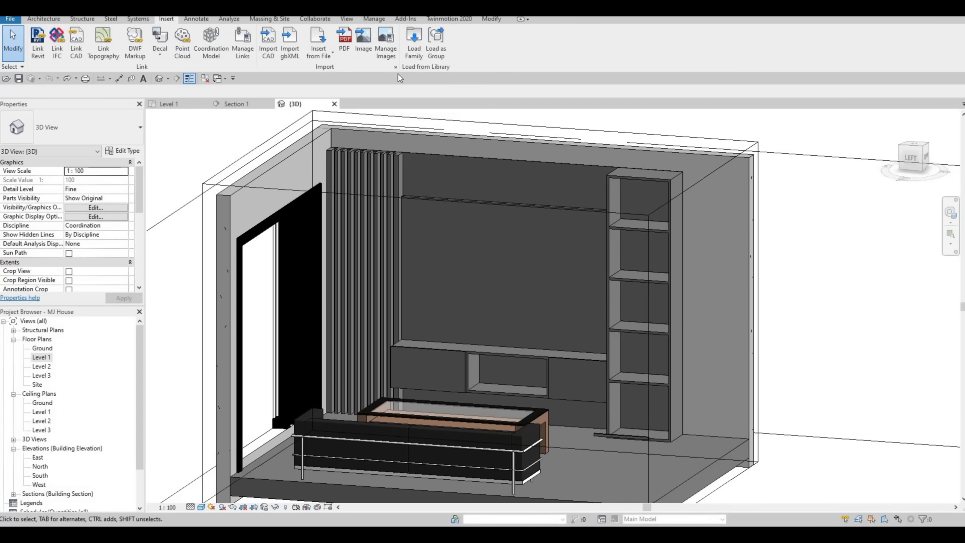
left_click(414, 43)
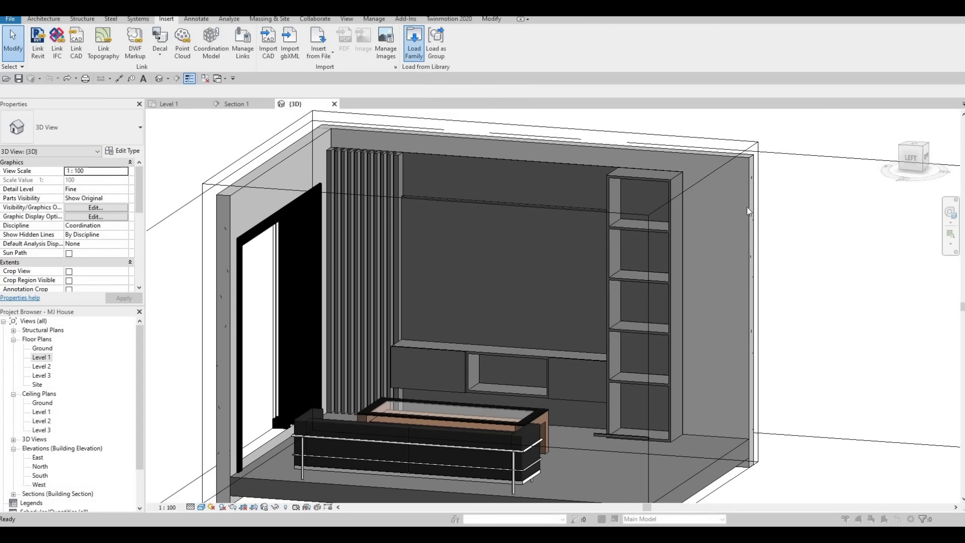
left_click(851, 171)
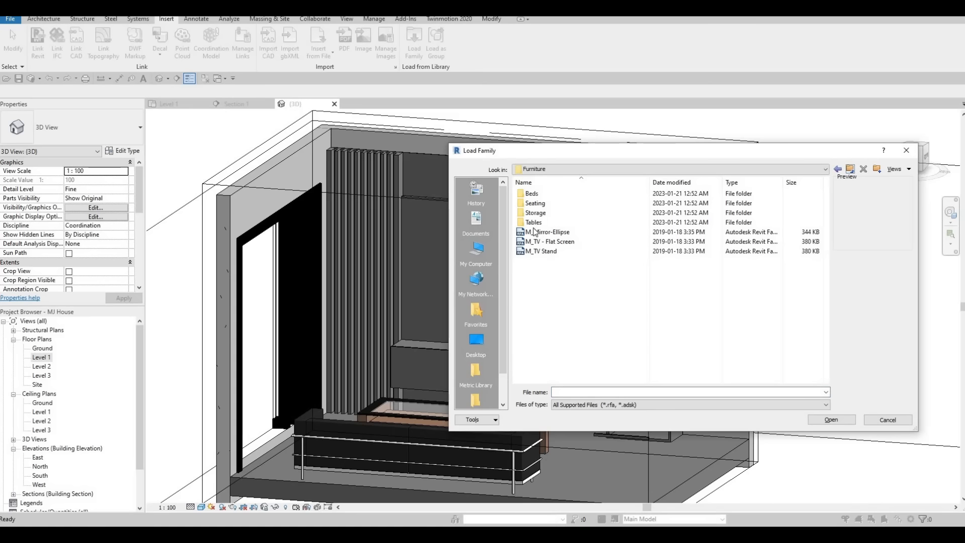
left_click(548, 242)
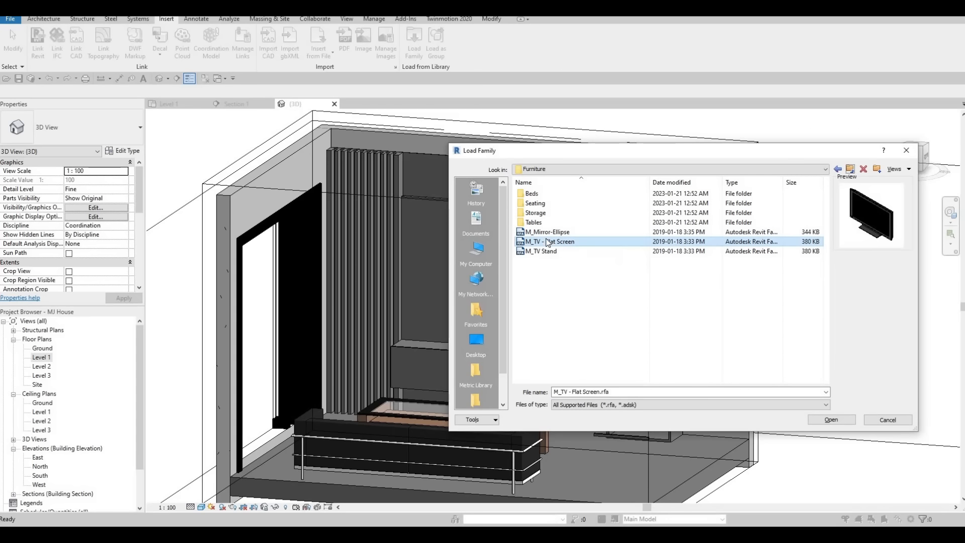
left_click(842, 420)
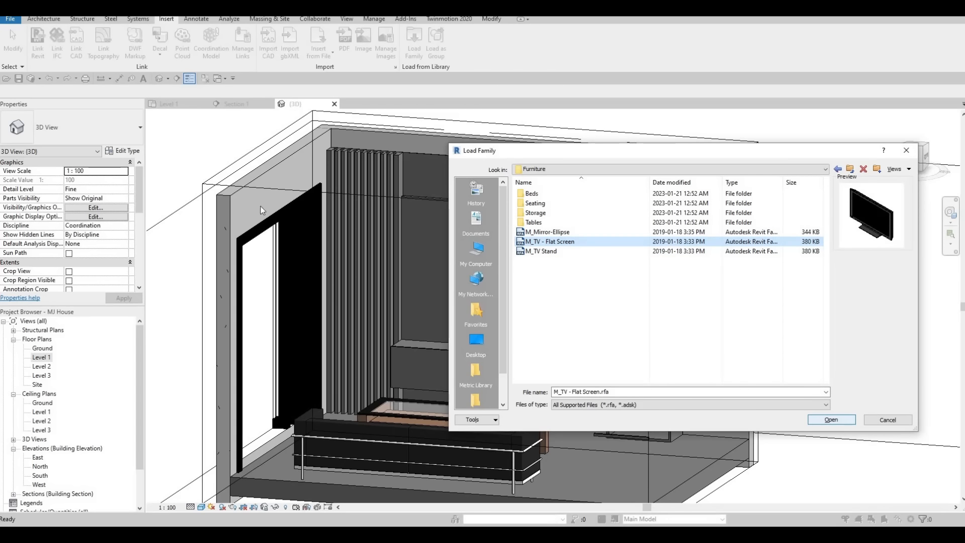
Step: Place a flat-screen TV along the wall in the Level 1 plan using CM
left_click(179, 103)
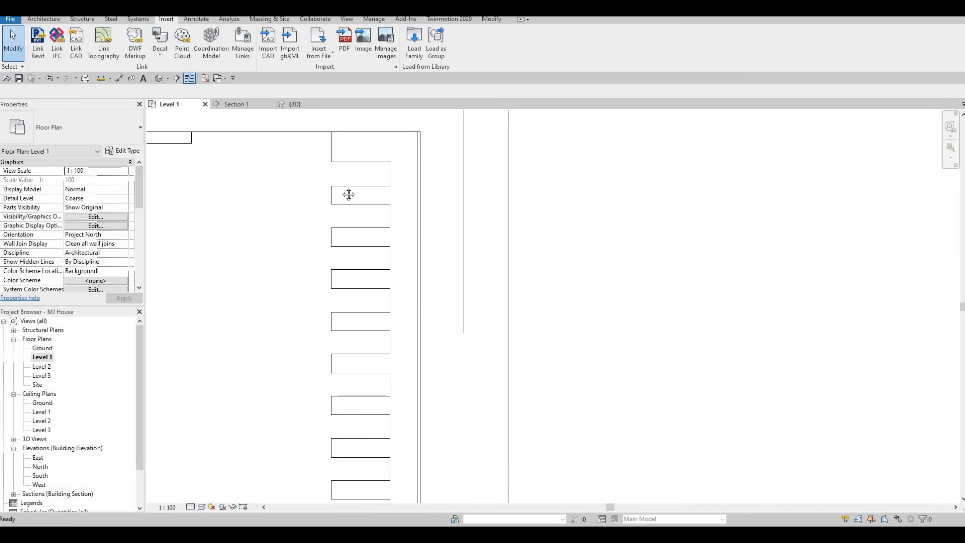
scroll(360, 267, "down", 3)
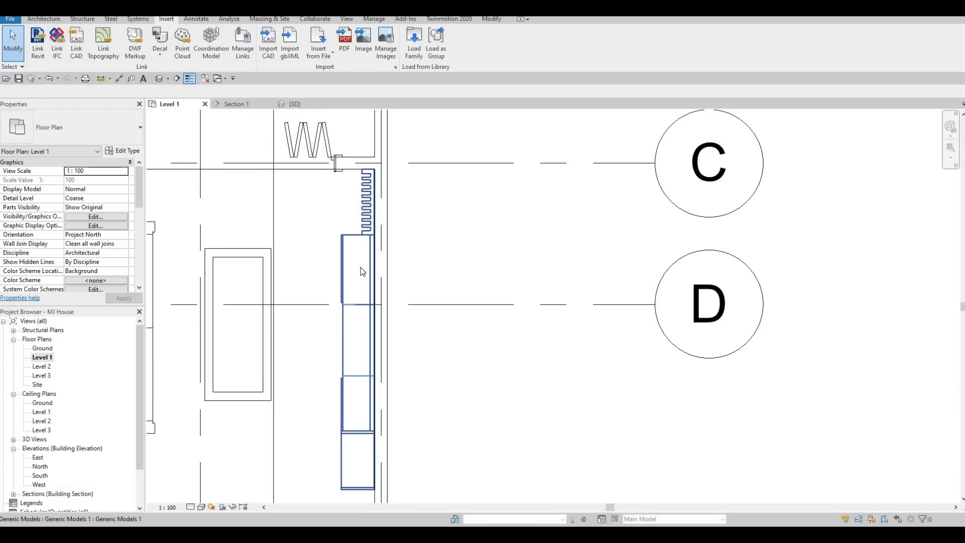
key("c")
key("m")
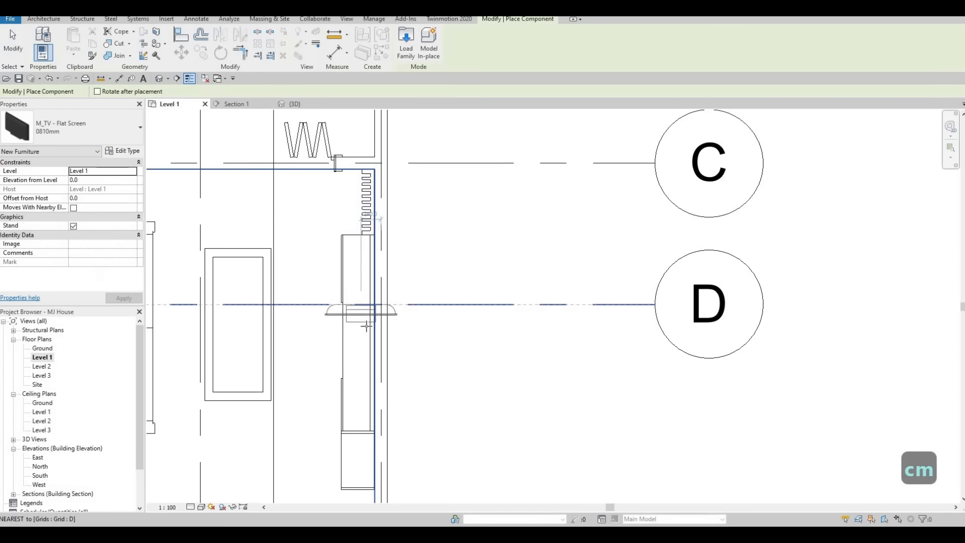
key("c")
key("m")
key("space")
scroll(368, 325, "up", 1)
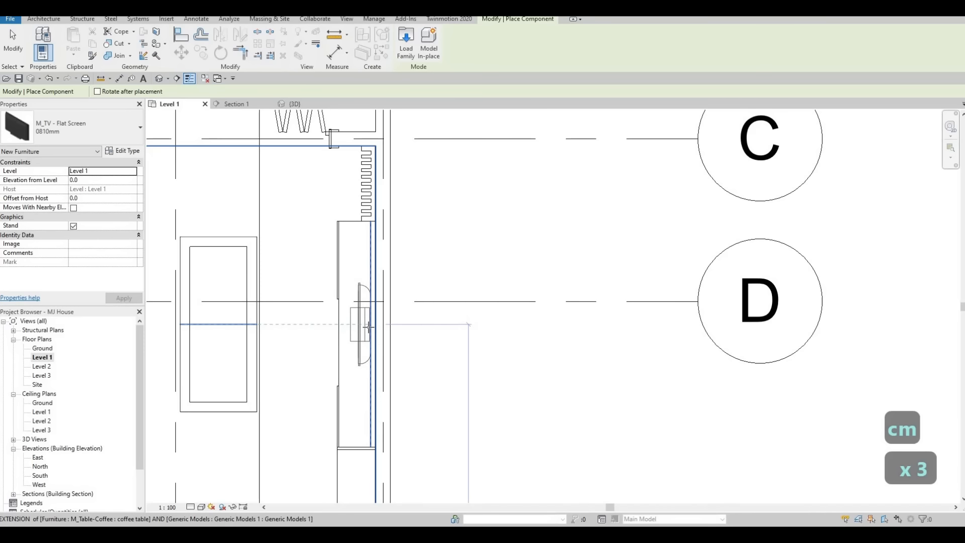
key("Escape")
key("Escape")
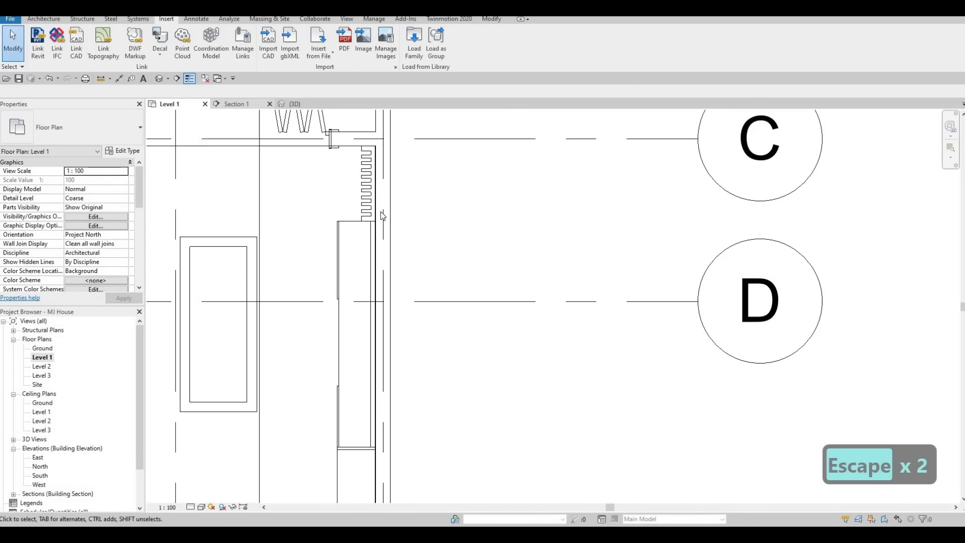
Step: Raise the TV in Section 1 to 1351.6 above Level 1
left_click(236, 103)
left_click(420, 283)
middle_click_drag(378, 355, 389, 377)
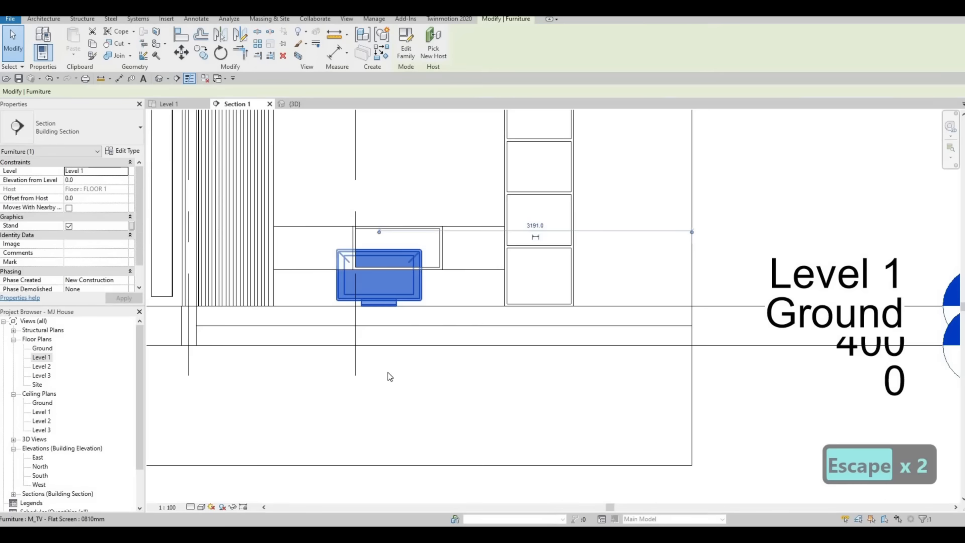
scroll(389, 377, "down", 1)
left_click_drag(381, 354, 394, 230)
key("Escape")
key("Escape")
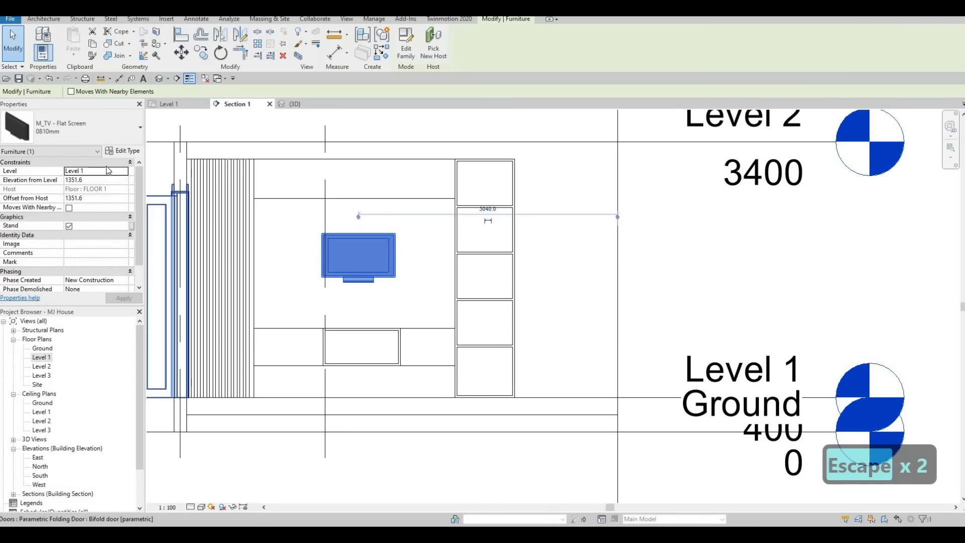
left_click(115, 130)
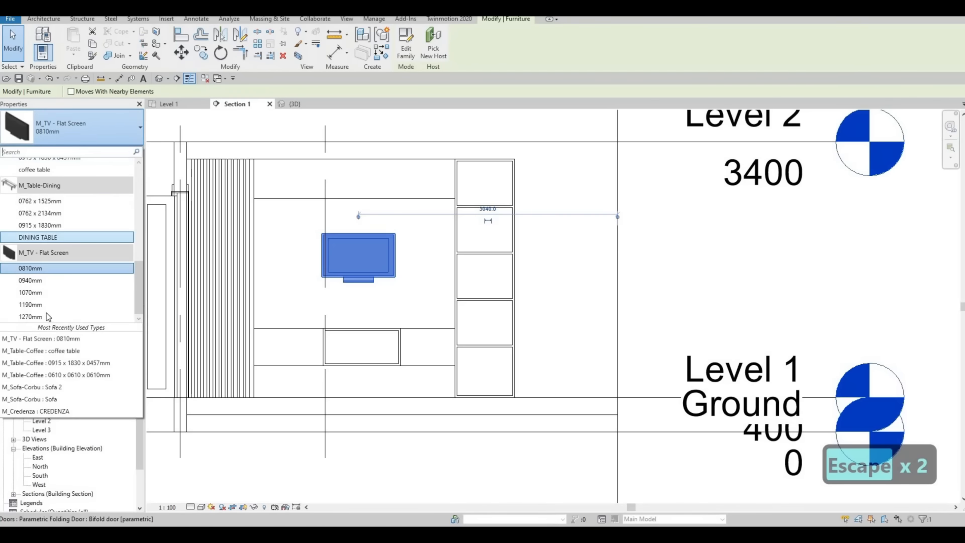
Step: Switch the TV to 1270mm, duplicate it as type 'tv', and move it lower and left
left_click(30, 317)
left_click(123, 151)
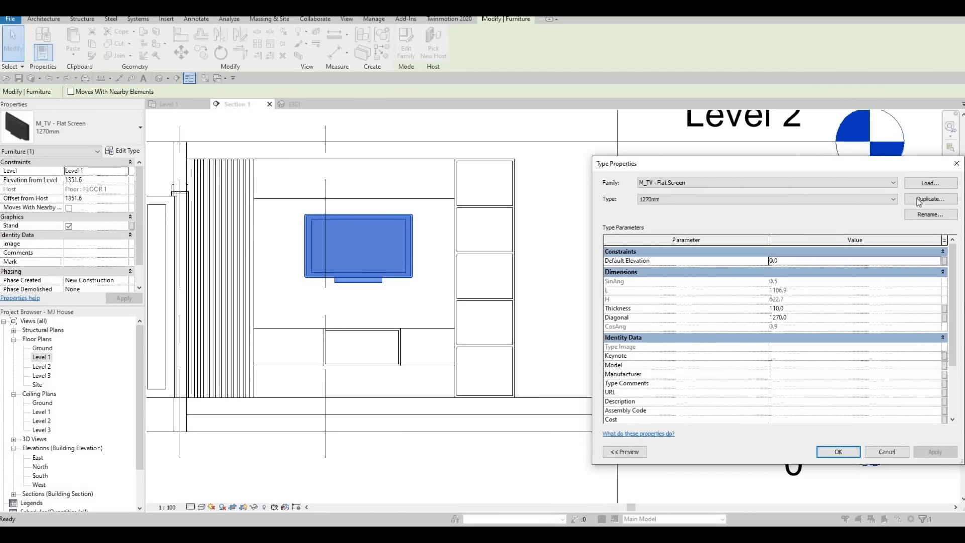
left_click(919, 200)
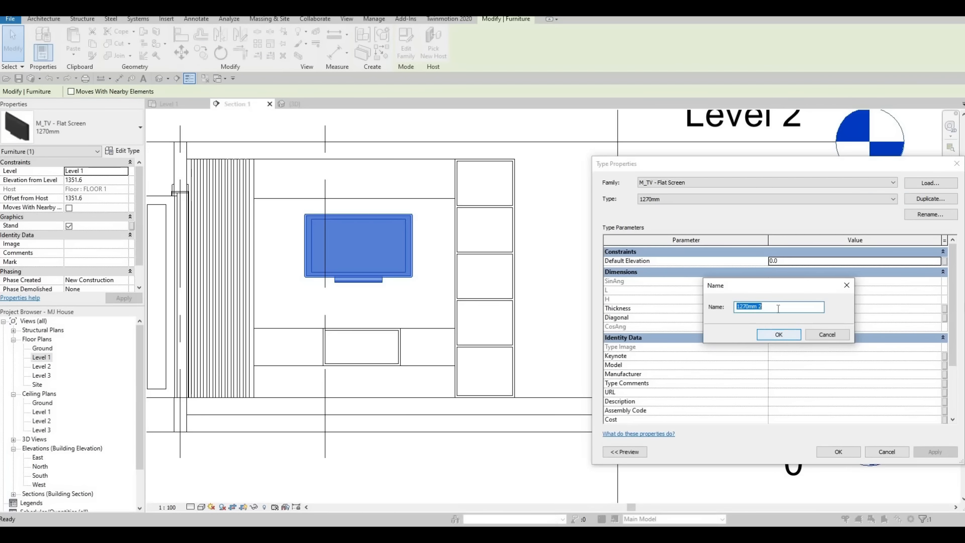
type("tv")
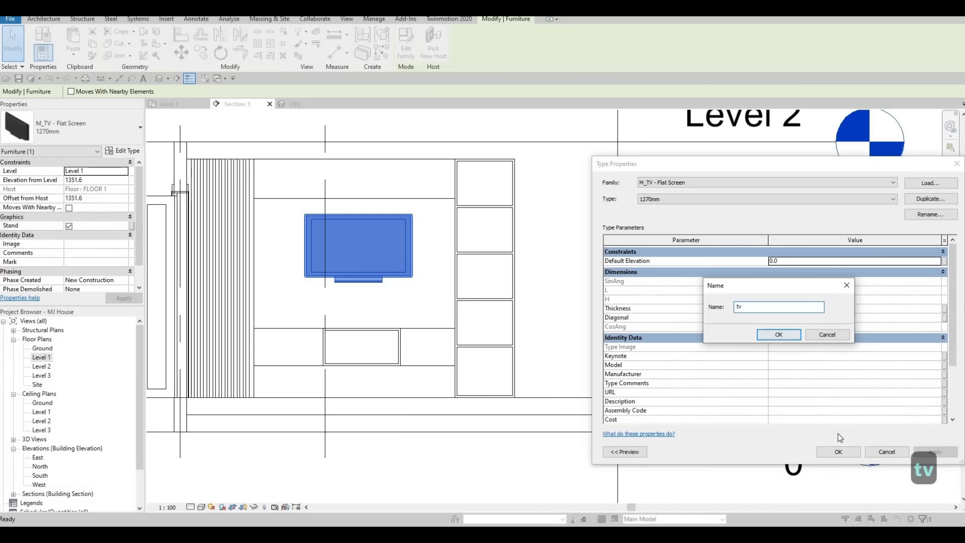
key("Return")
key("Return")
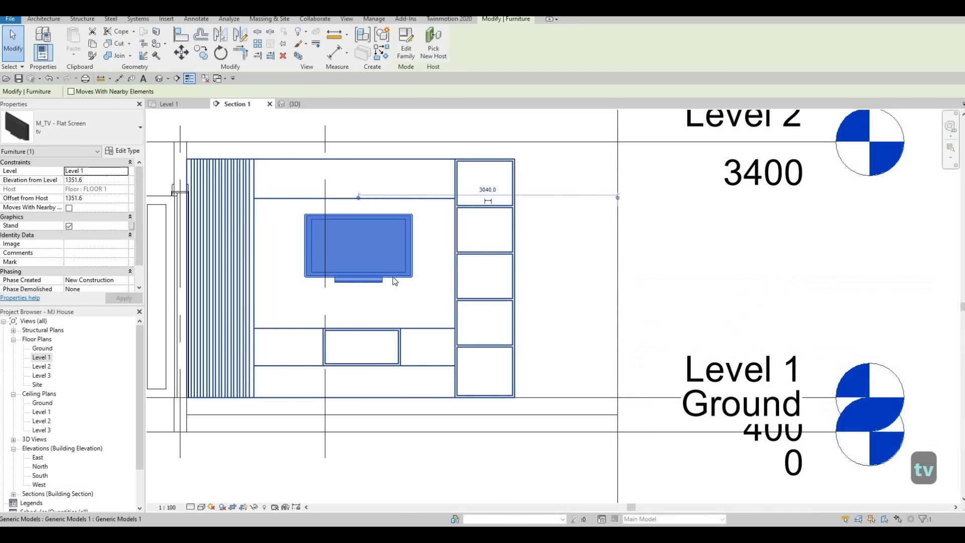
key("Escape")
left_click(387, 284)
left_click_drag(384, 282, 372, 289)
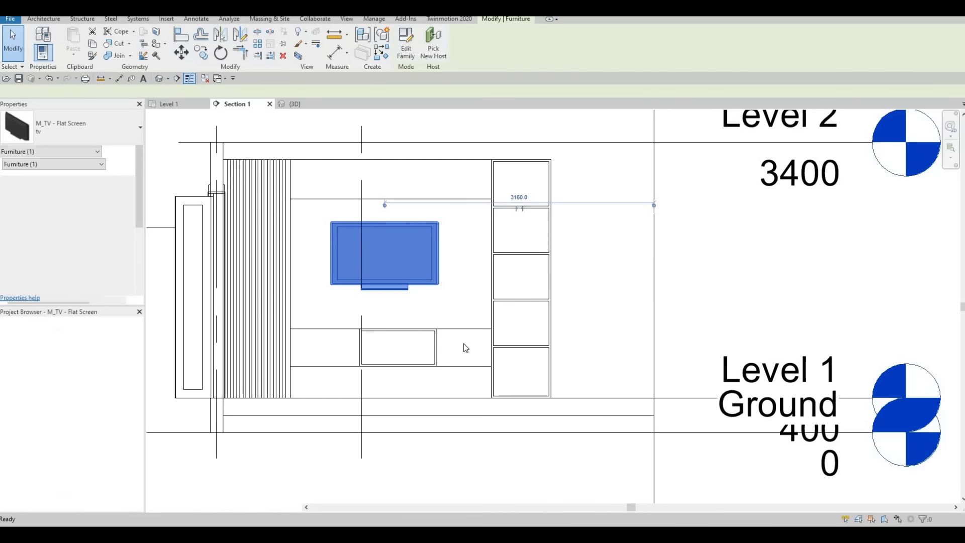
Step: Delete the stand from the TV family and reload it, overwriting the project version
left_click(491, 383)
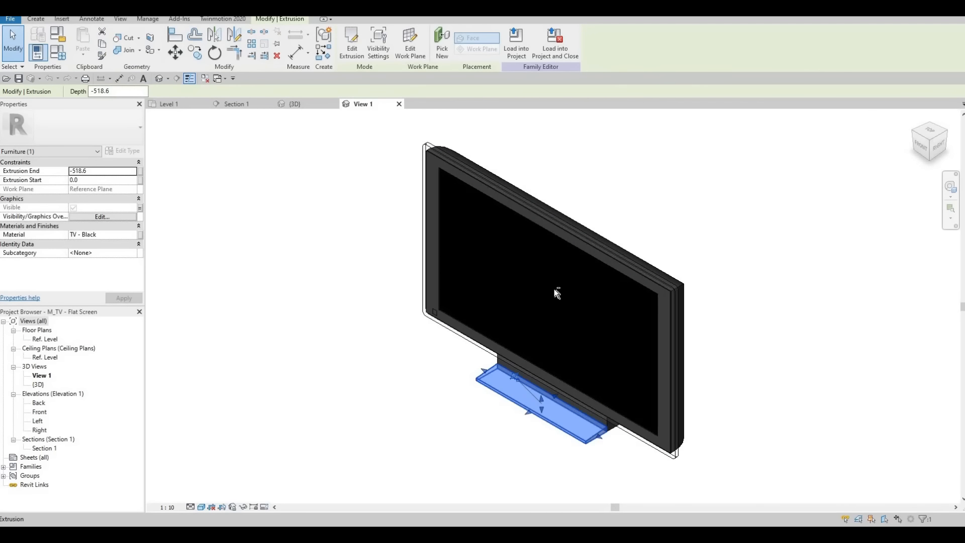
middle_click_drag(555, 290, 624, 251, "shift")
key("Delete")
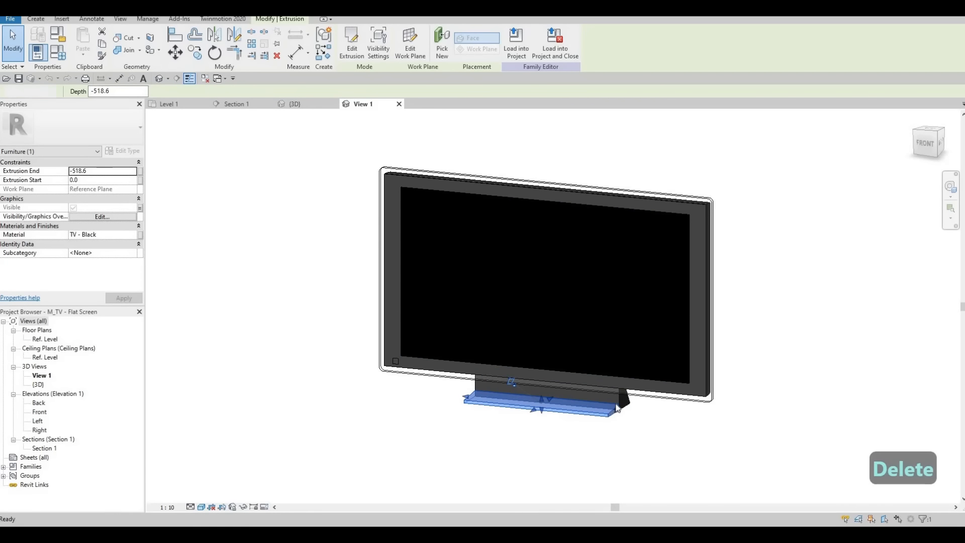
key("Delete")
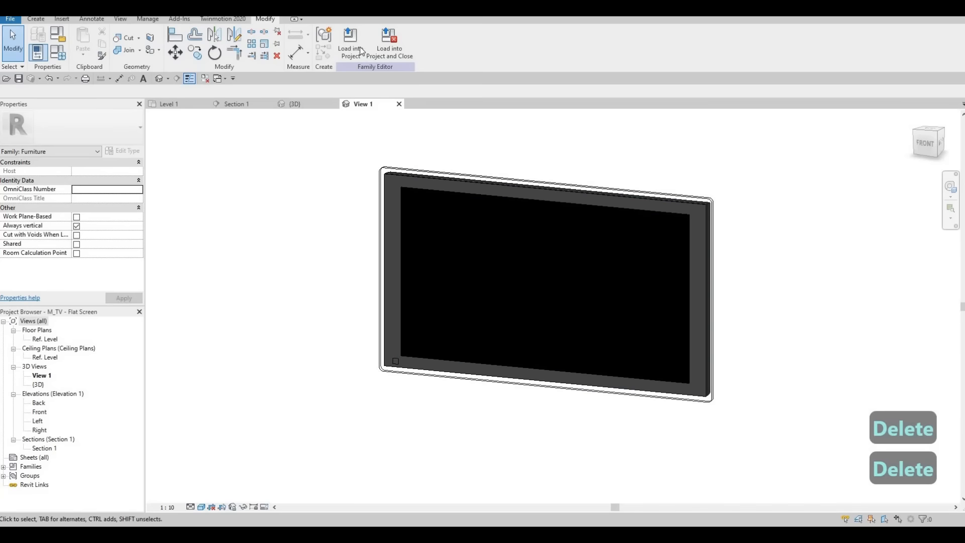
left_click(391, 50)
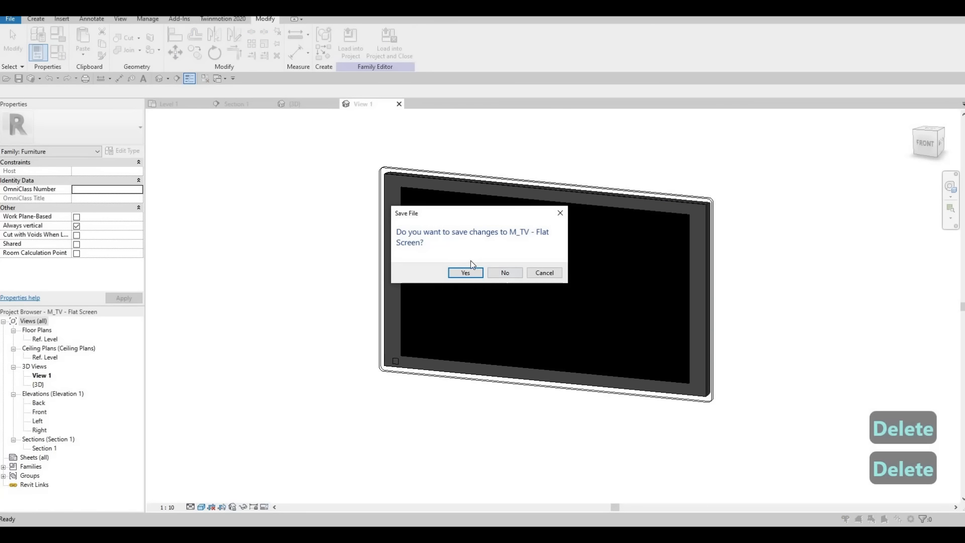
left_click(505, 274)
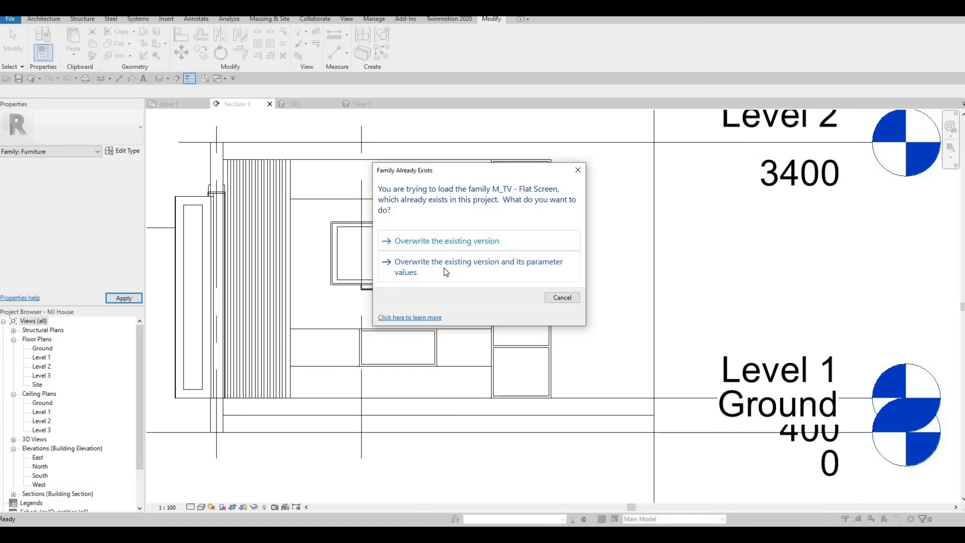
left_click(447, 271)
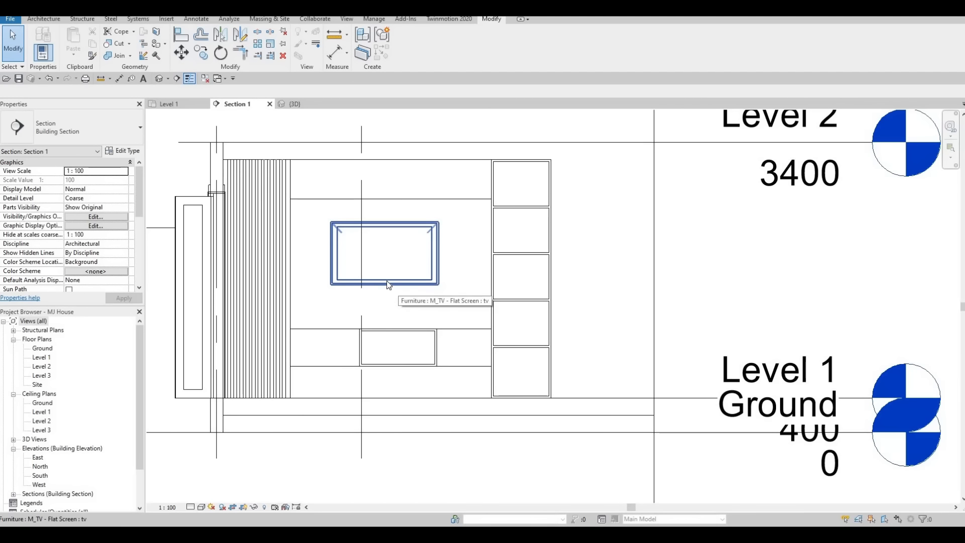
left_click(387, 282)
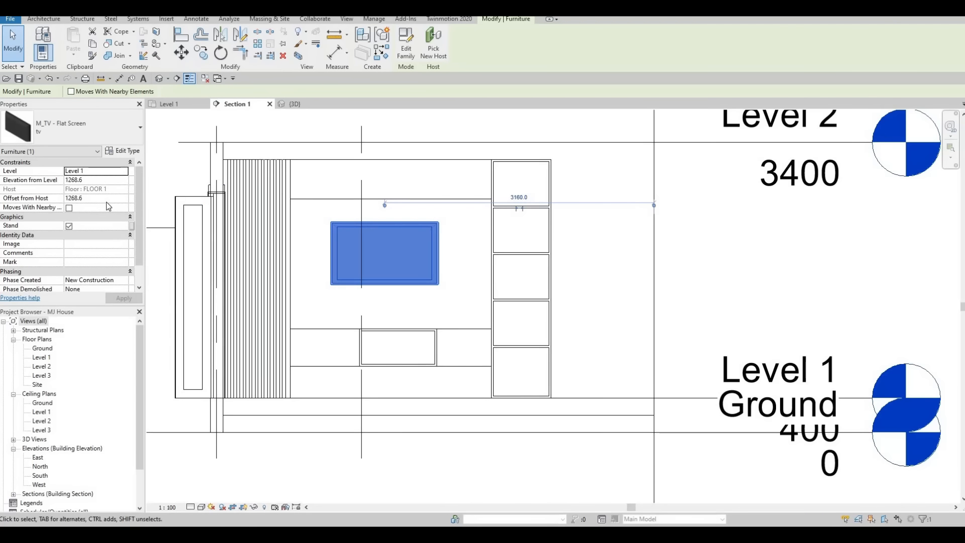
Step: Open the 'tv' type properties and turn on the Stand option
left_click(122, 152)
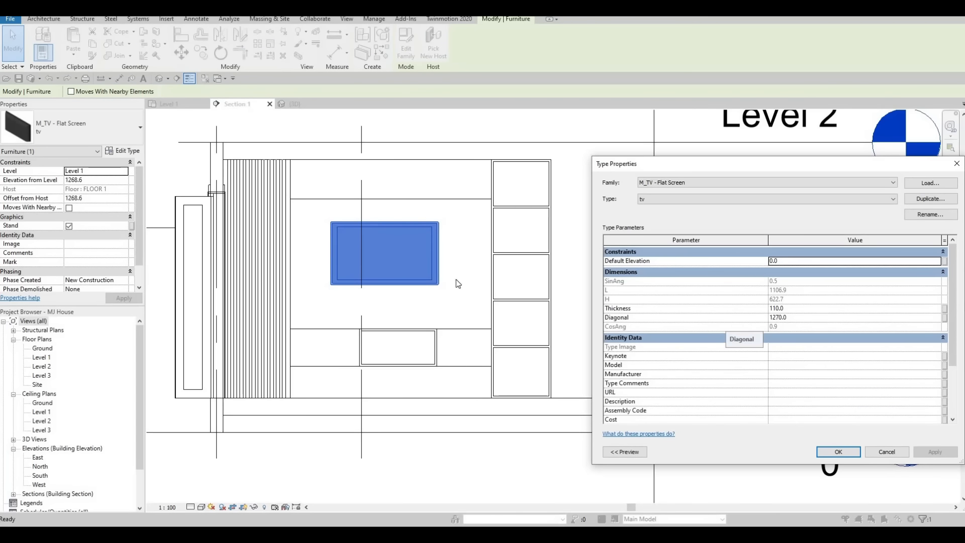
left_click(69, 224)
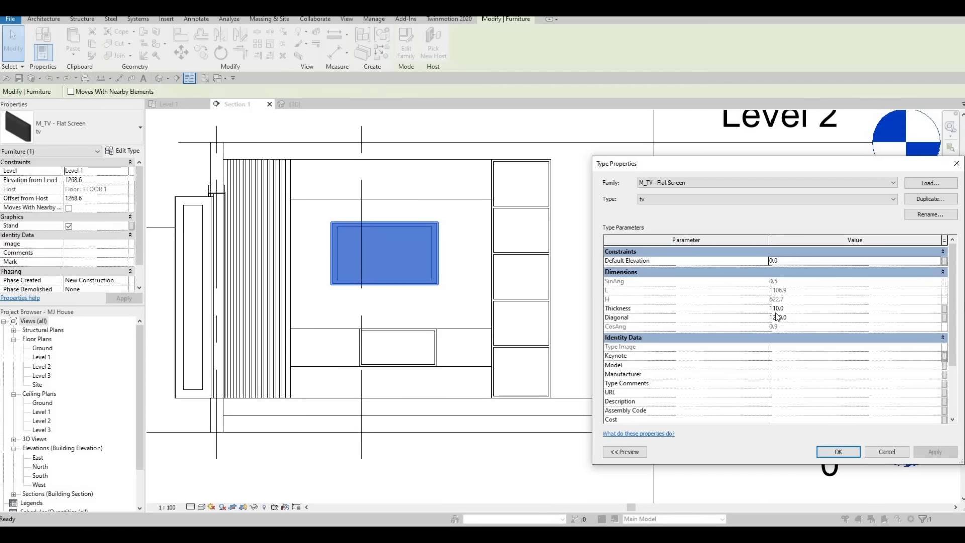
scroll(778, 317, "down", 1)
scroll(787, 335, "up", 1)
left_click_drag(623, 164, 426, 115)
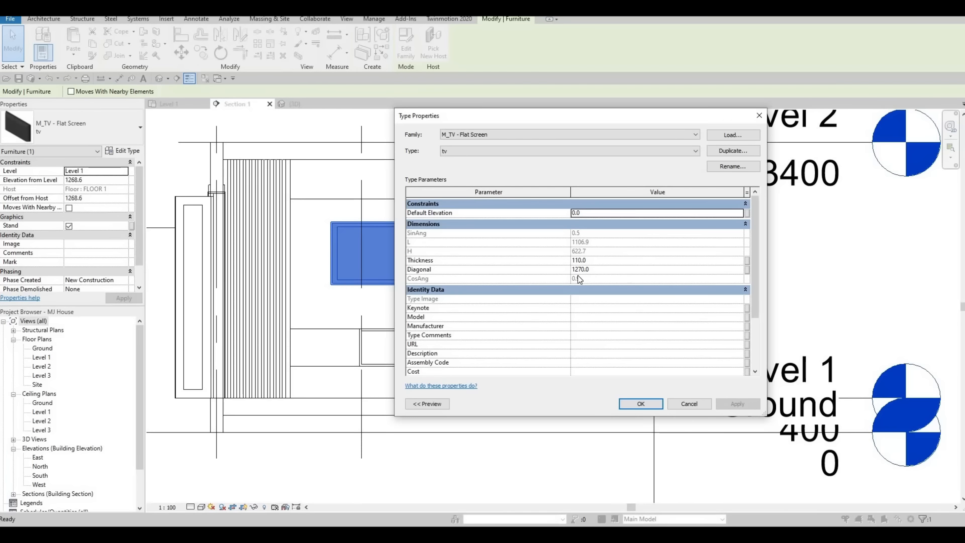
Step: Set the TV type's Thickness to 50 and Diagonal to 2500, and apply
left_click(600, 267)
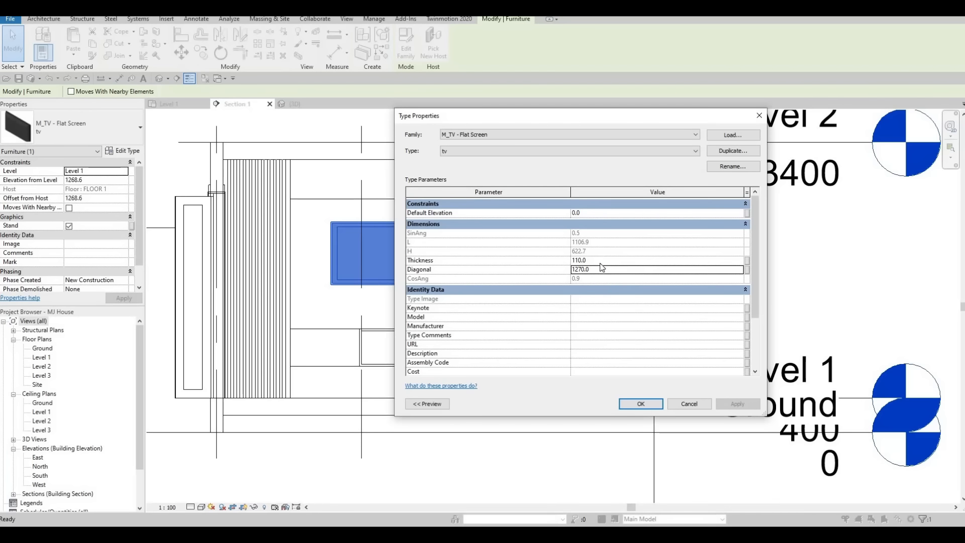
left_click(601, 262)
type("50")
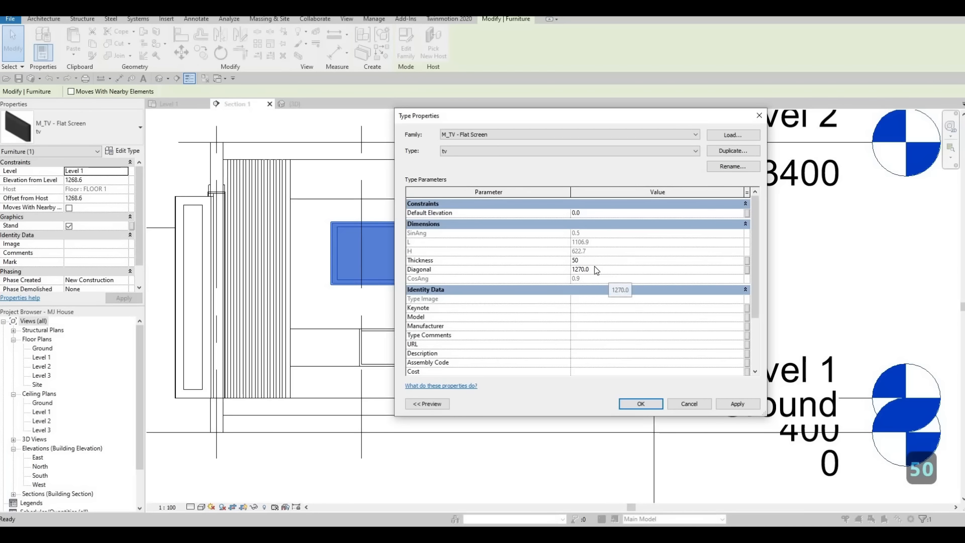
key("Tab")
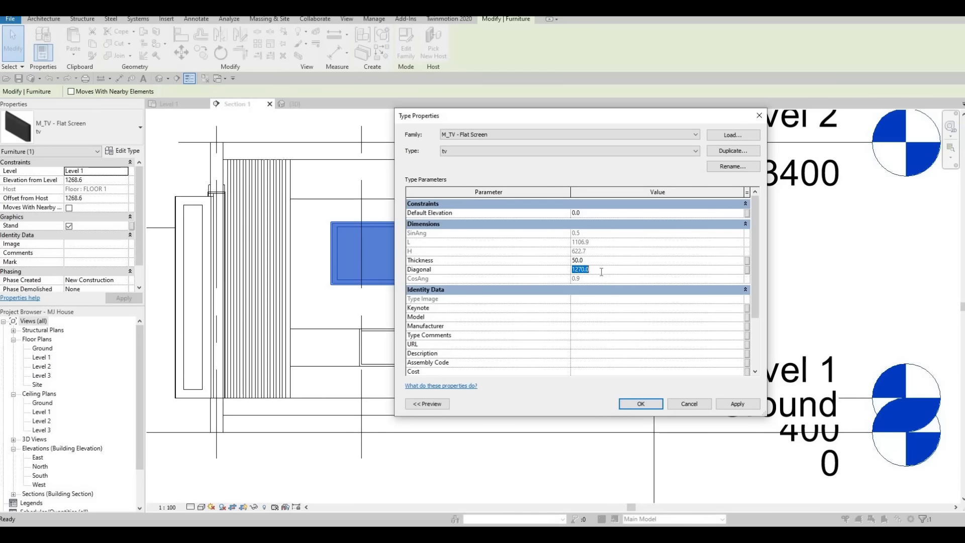
key("ctrl+a")
type("1")
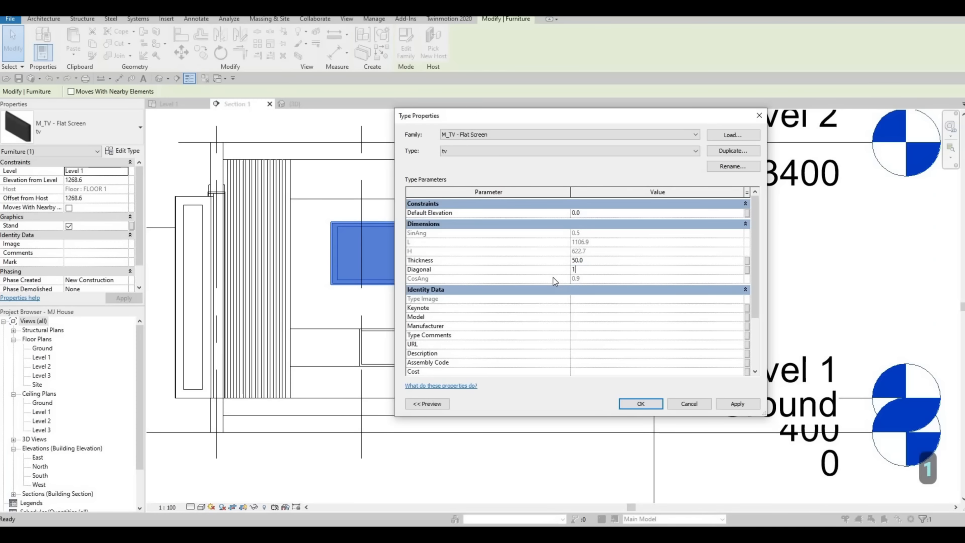
key("BackSpace")
type("2500")
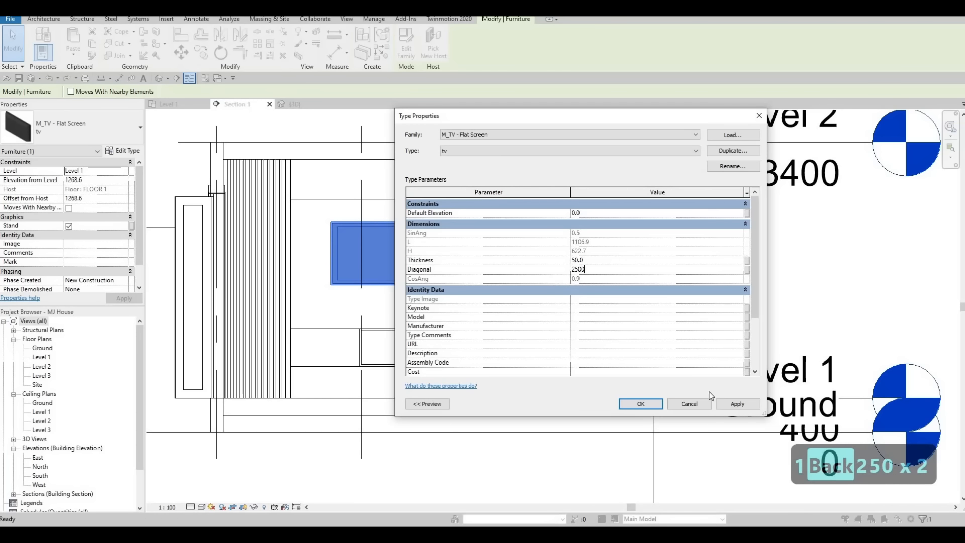
left_click(644, 403)
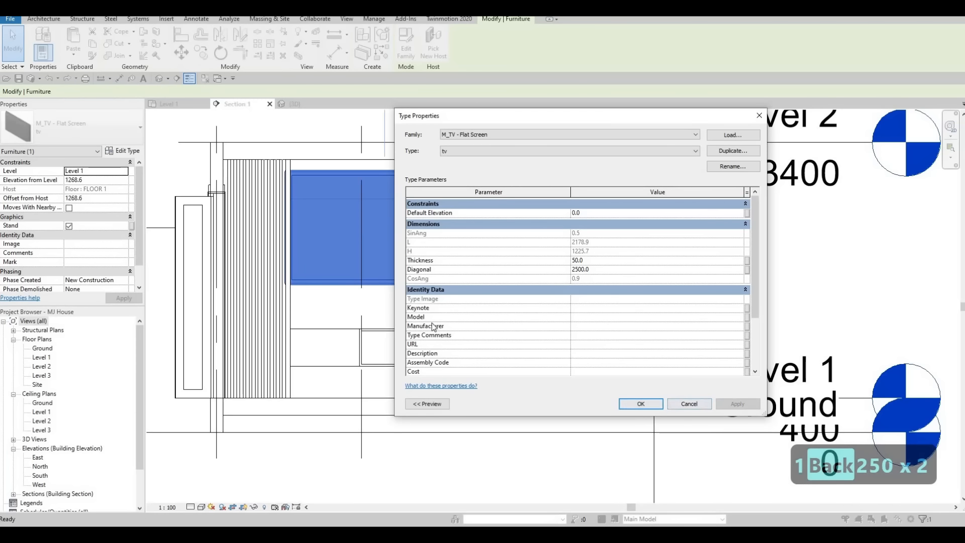
key("Escape")
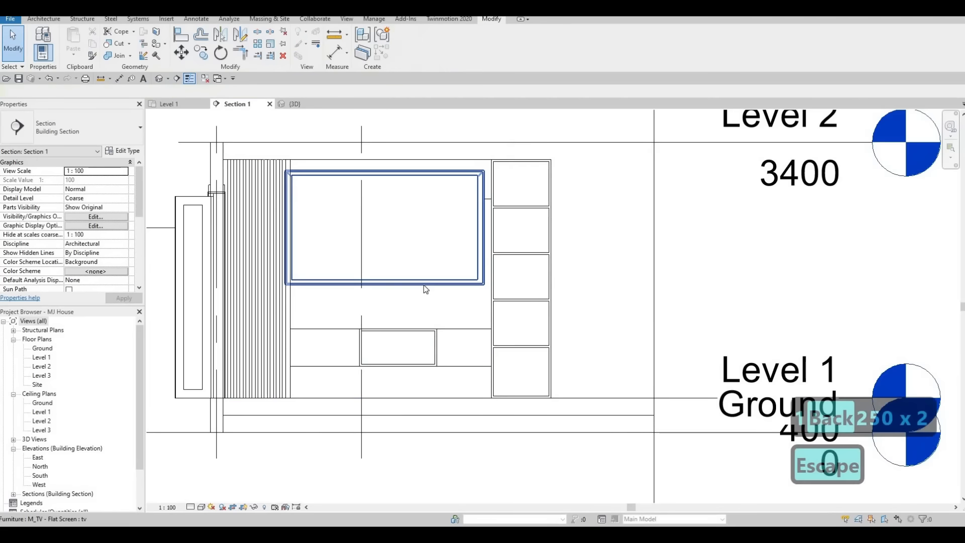
Step: Nudge the TV slightly right and down in the section view
left_click(424, 285)
key("Right")
key("Right")
key("Down")
key("Down")
key("Down")
key("Down")
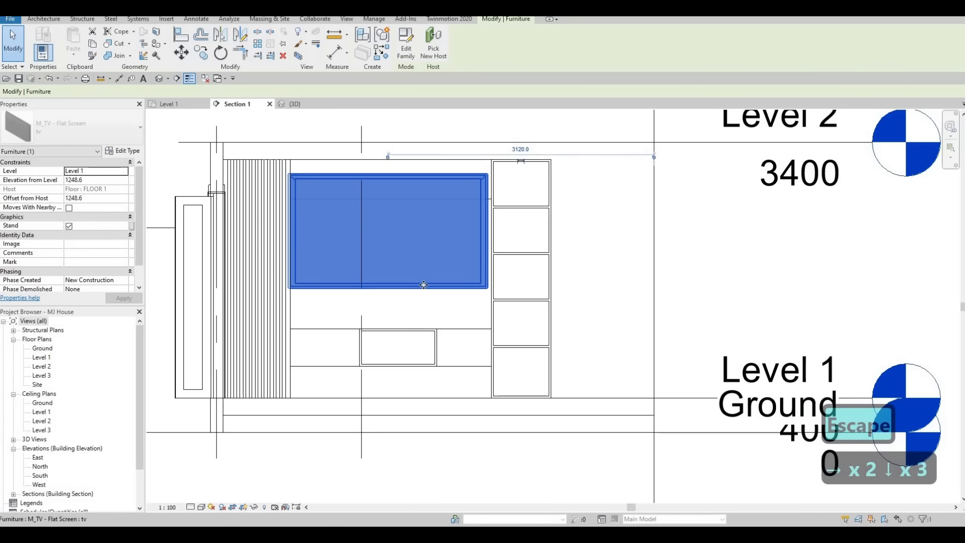
key("Escape")
key("Escape")
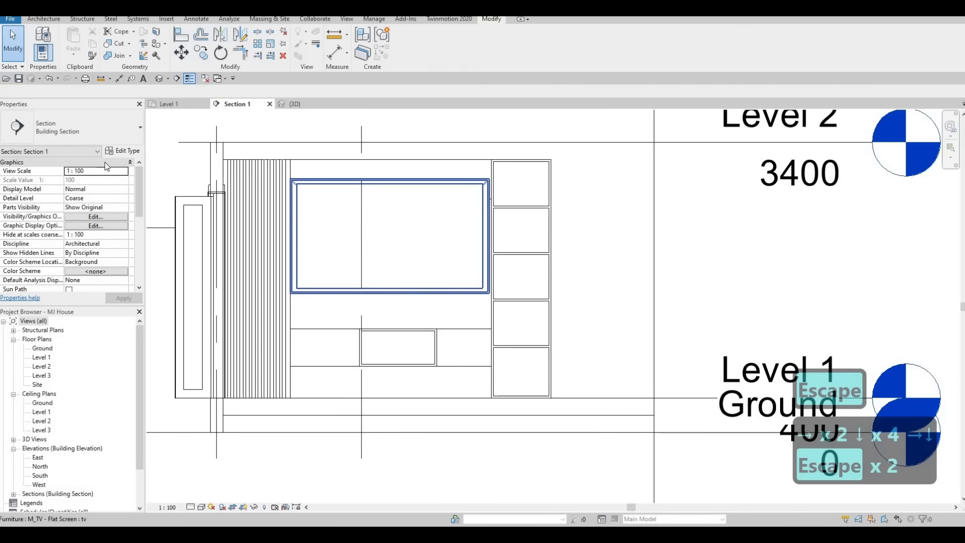
Step: Set the TV type's Diagonal to 2300
left_click(425, 291)
left_click(122, 150)
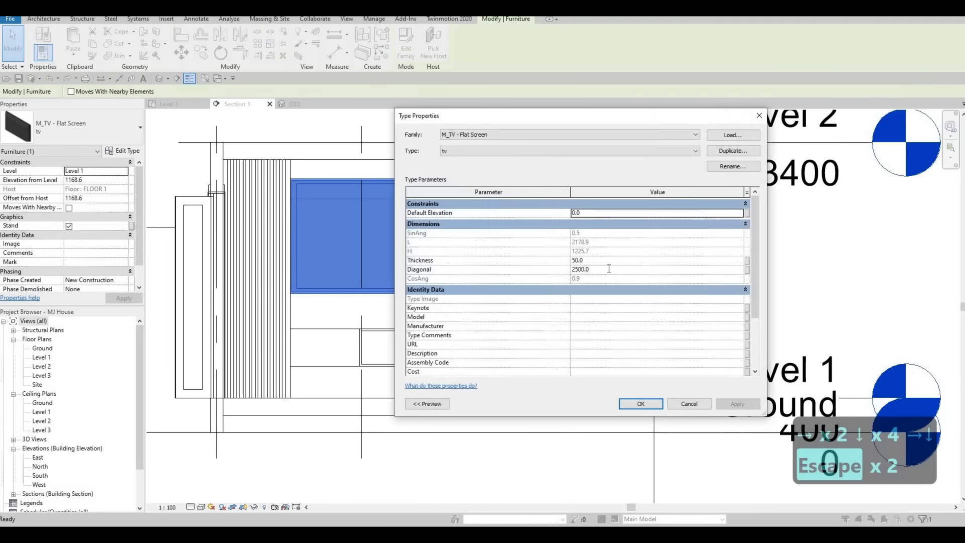
left_click(609, 268)
type("2300")
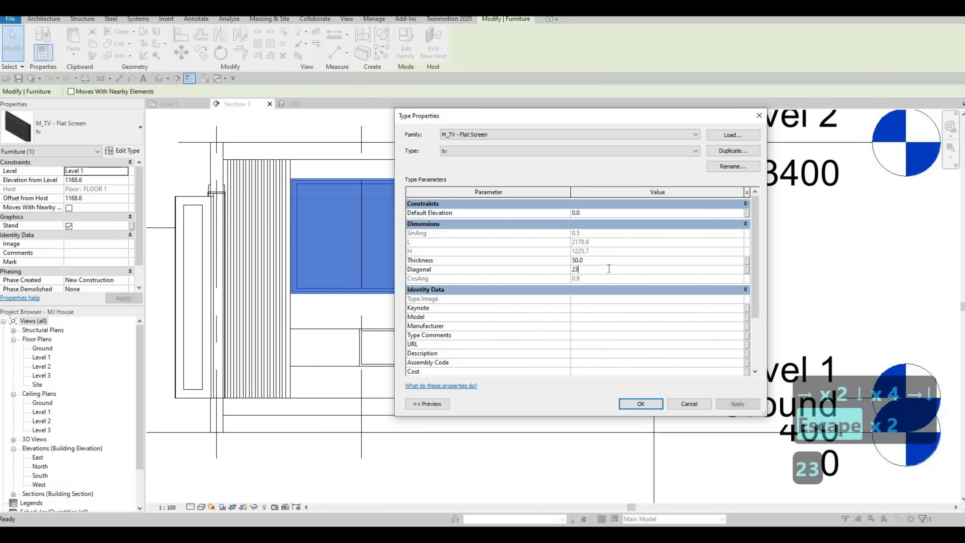
left_click(643, 402)
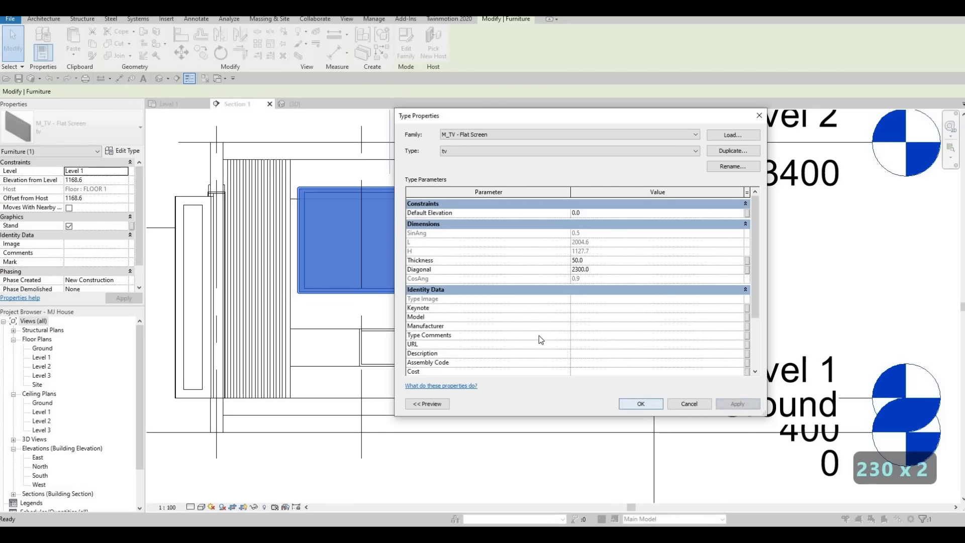
Step: Move the resized TV lower on the unit
key("Escape")
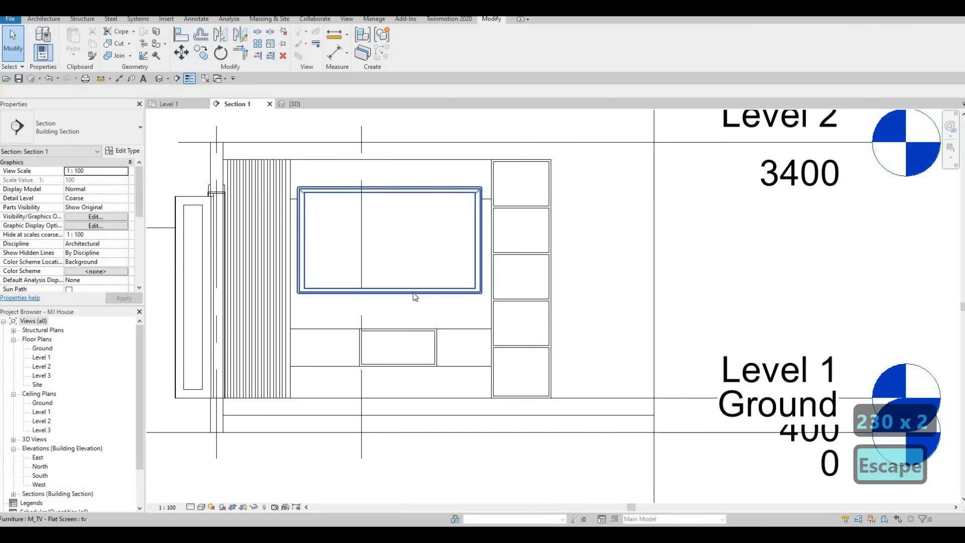
left_click(414, 293)
key("Down")
key("Down")
key("Down")
key("Down")
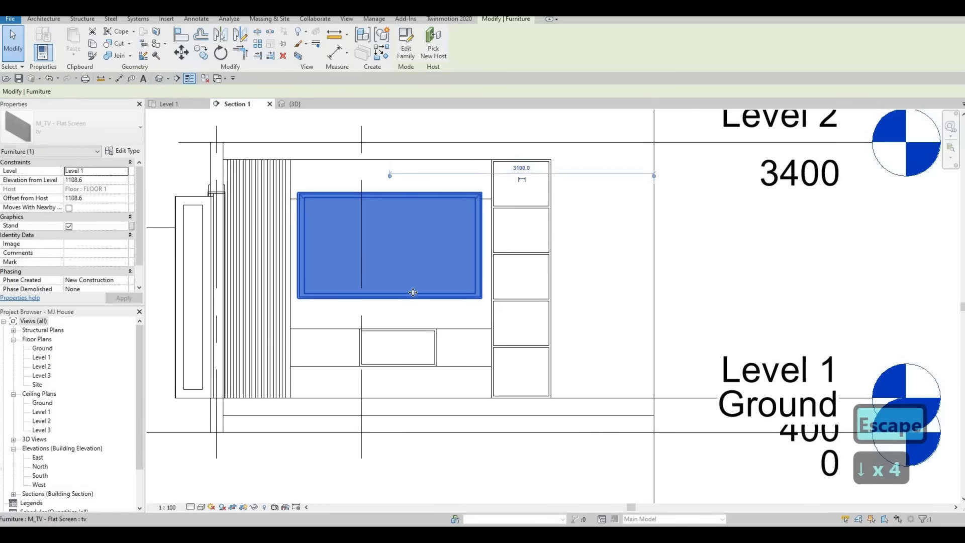
key("Tab")
key("Tab")
key("Escape")
key("Escape")
key("Escape")
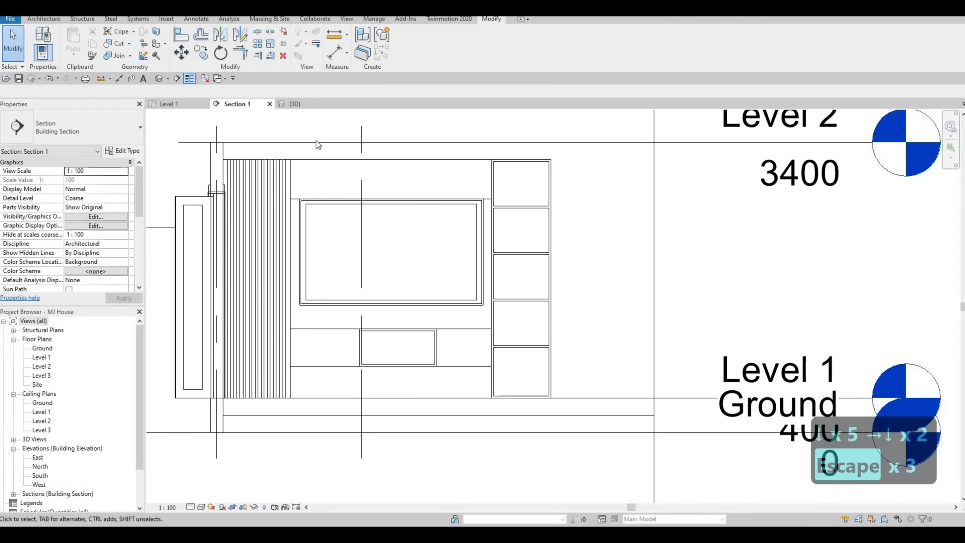
Step: Switch to the {3D} view and orbit to inspect the TV over the unit
left_click(291, 105)
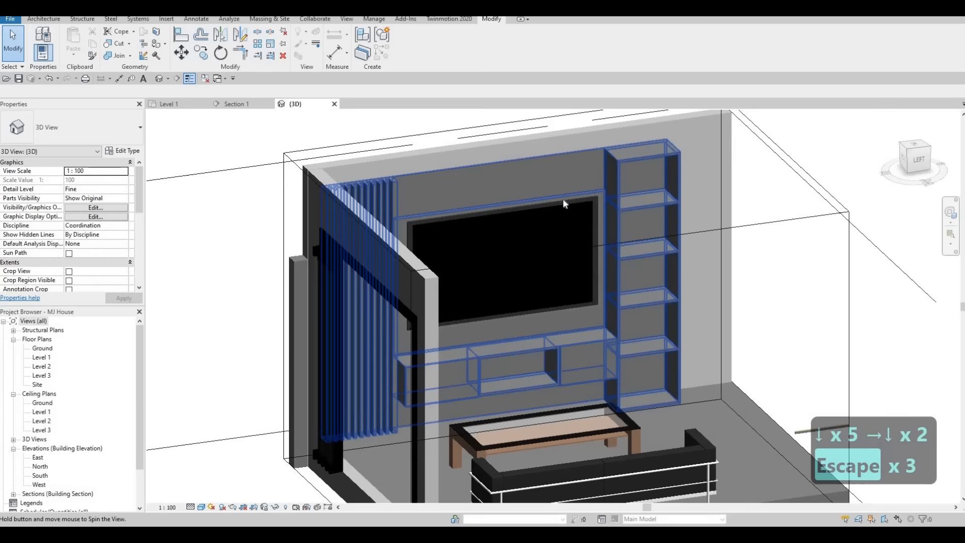
key("Escape")
middle_click_drag(564, 204, 391, 213, "shift")
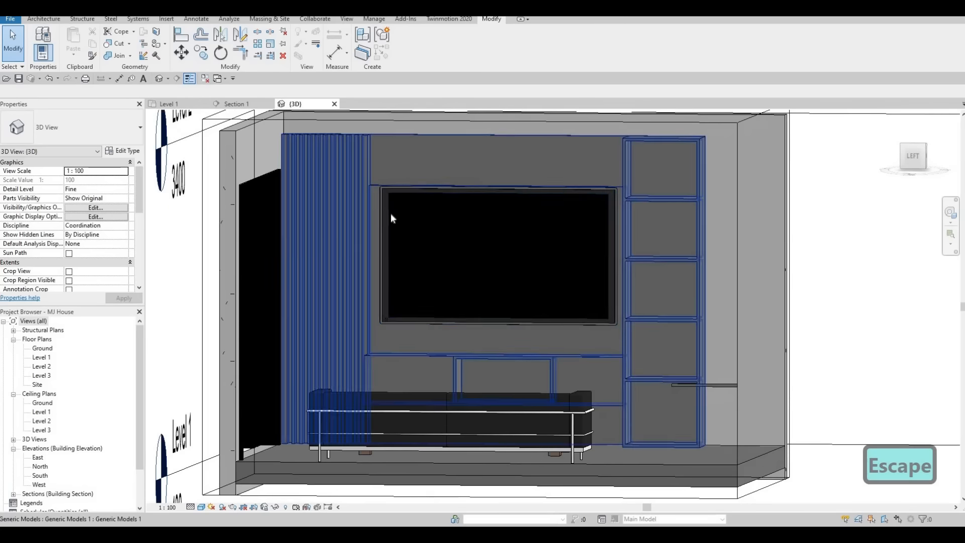
Step: Lower the TV further on the wall in Section 1 and recentre the view
left_click(237, 104)
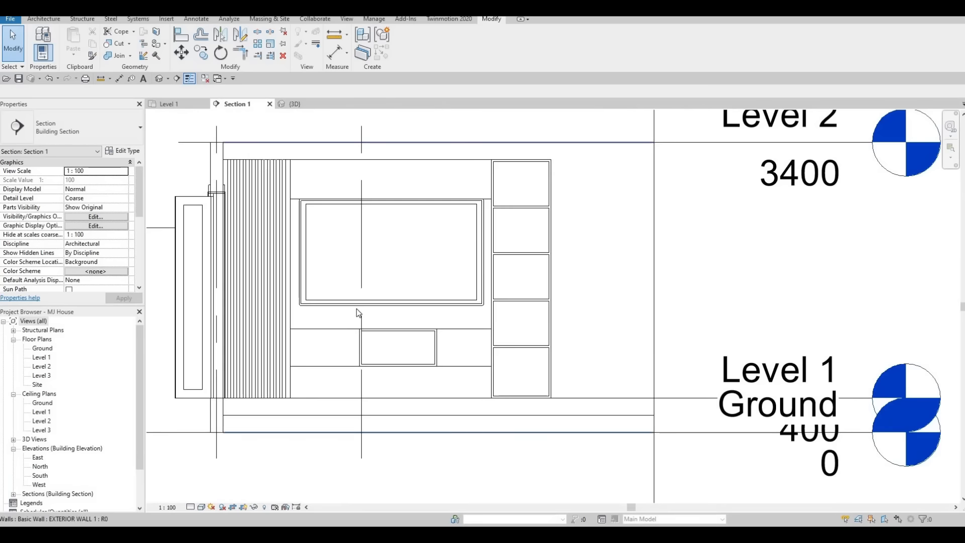
key("Escape")
left_click(360, 303)
key("Down")
key("Down")
key("Down")
key("Down")
key("Down")
key("Down")
key("Down")
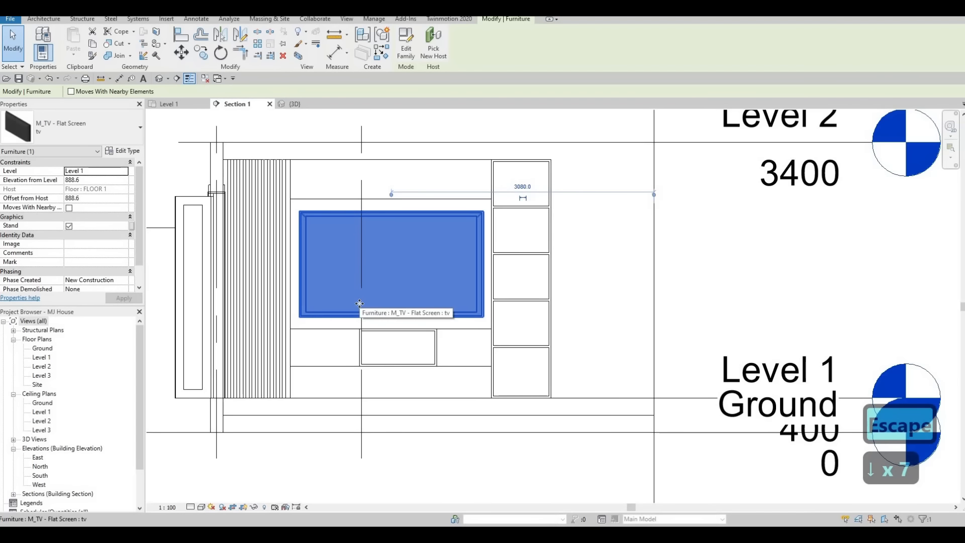
key("Escape")
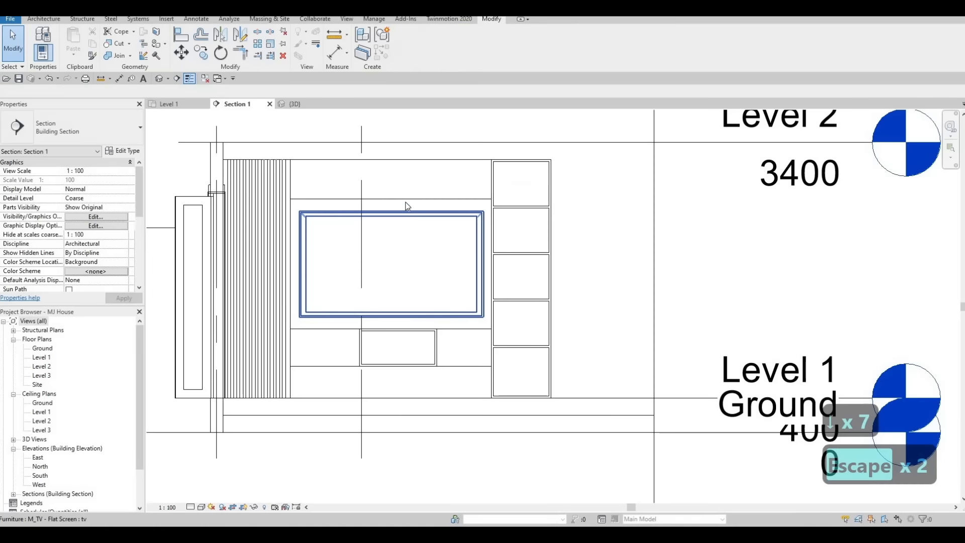
key("Escape")
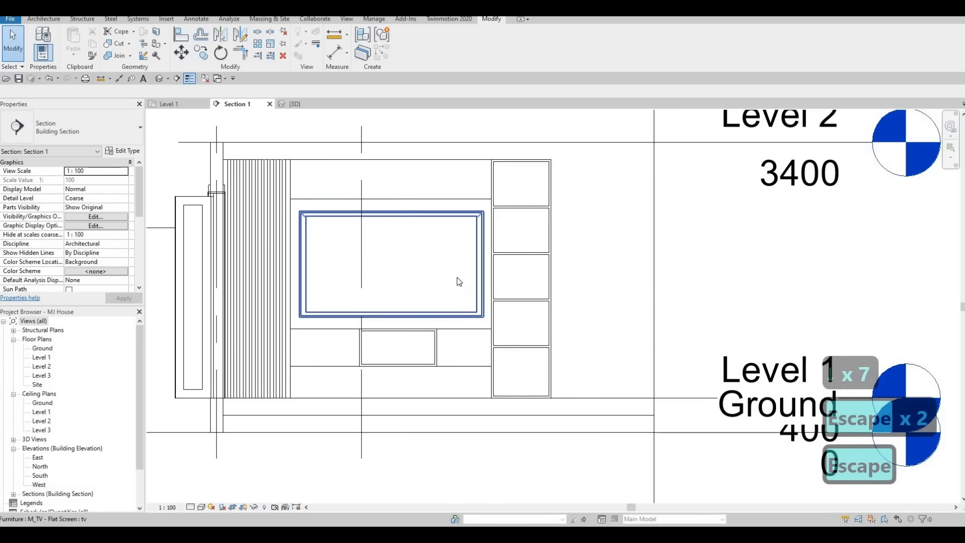
middle_click_drag(447, 313, 446, 280)
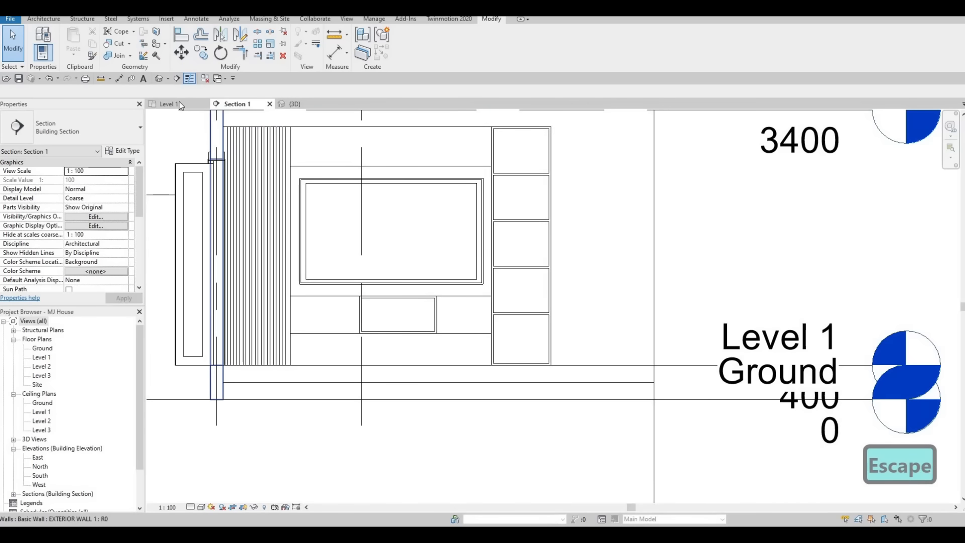
Step: Save the project and zoom out to the whole Level 1 floor plan
left_click(20, 81)
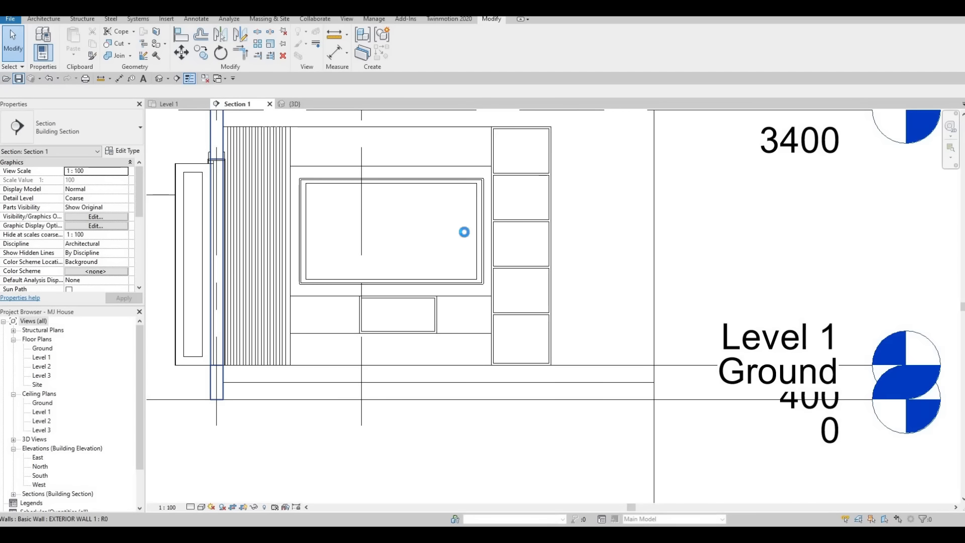
scroll(583, 258, "down", 3)
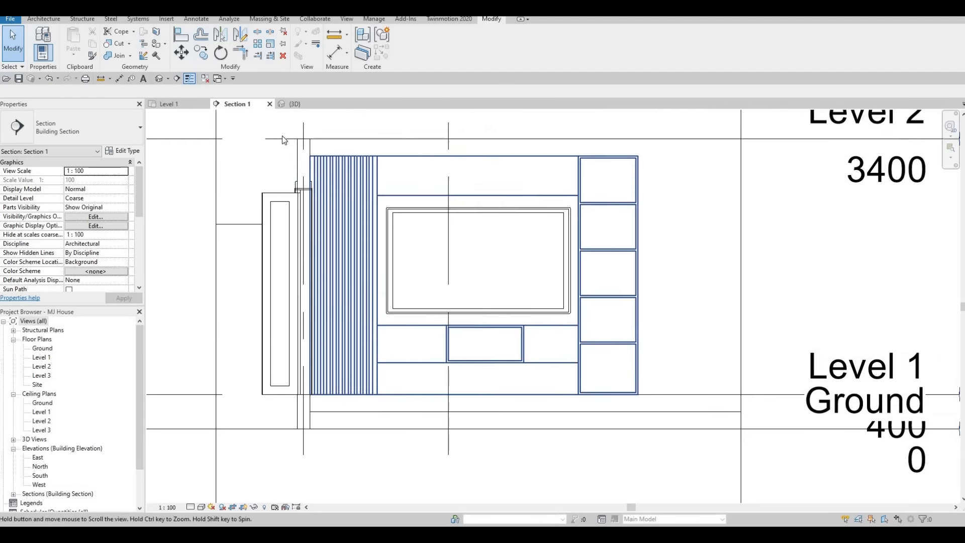
key("ctrl+Tab")
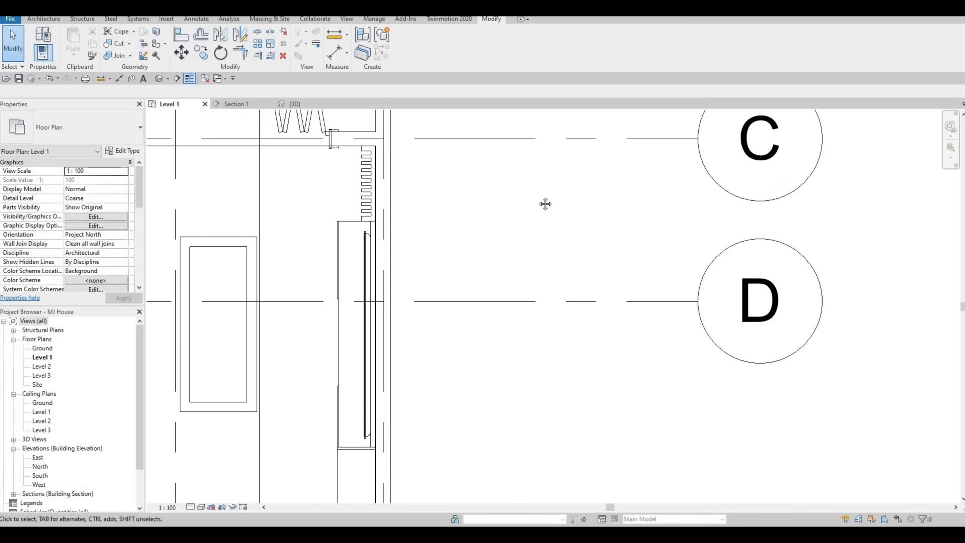
scroll(548, 203, "down", 3)
scroll(540, 220, "down", 4)
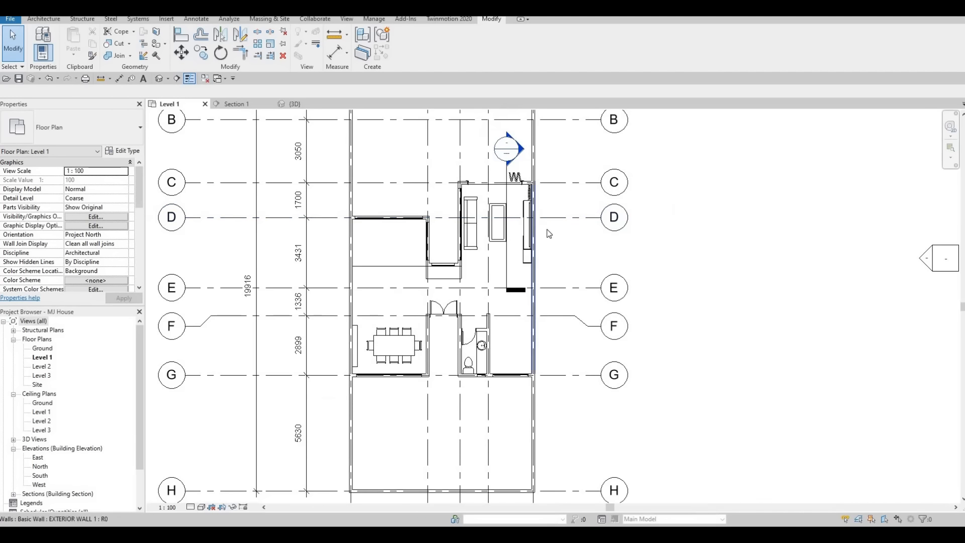
middle_click_drag(608, 271, 603, 285)
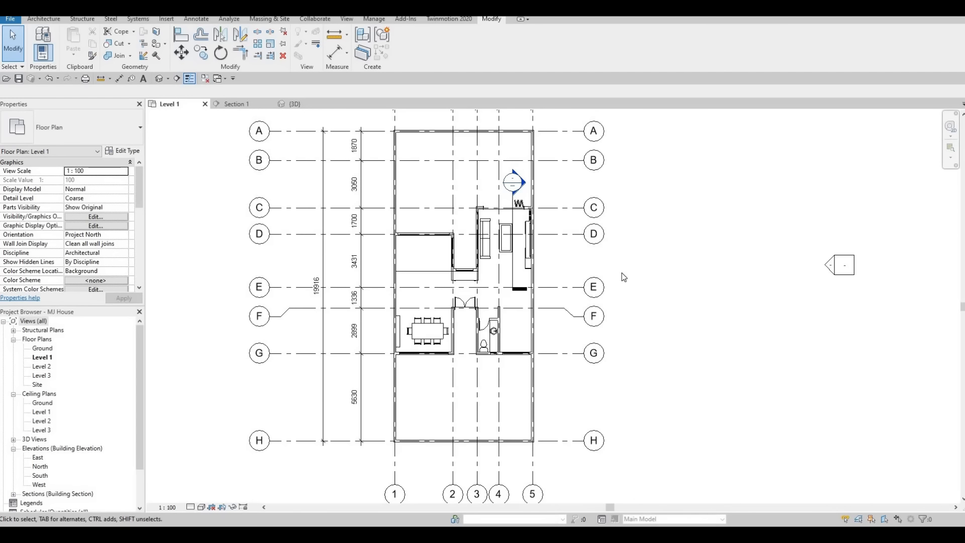